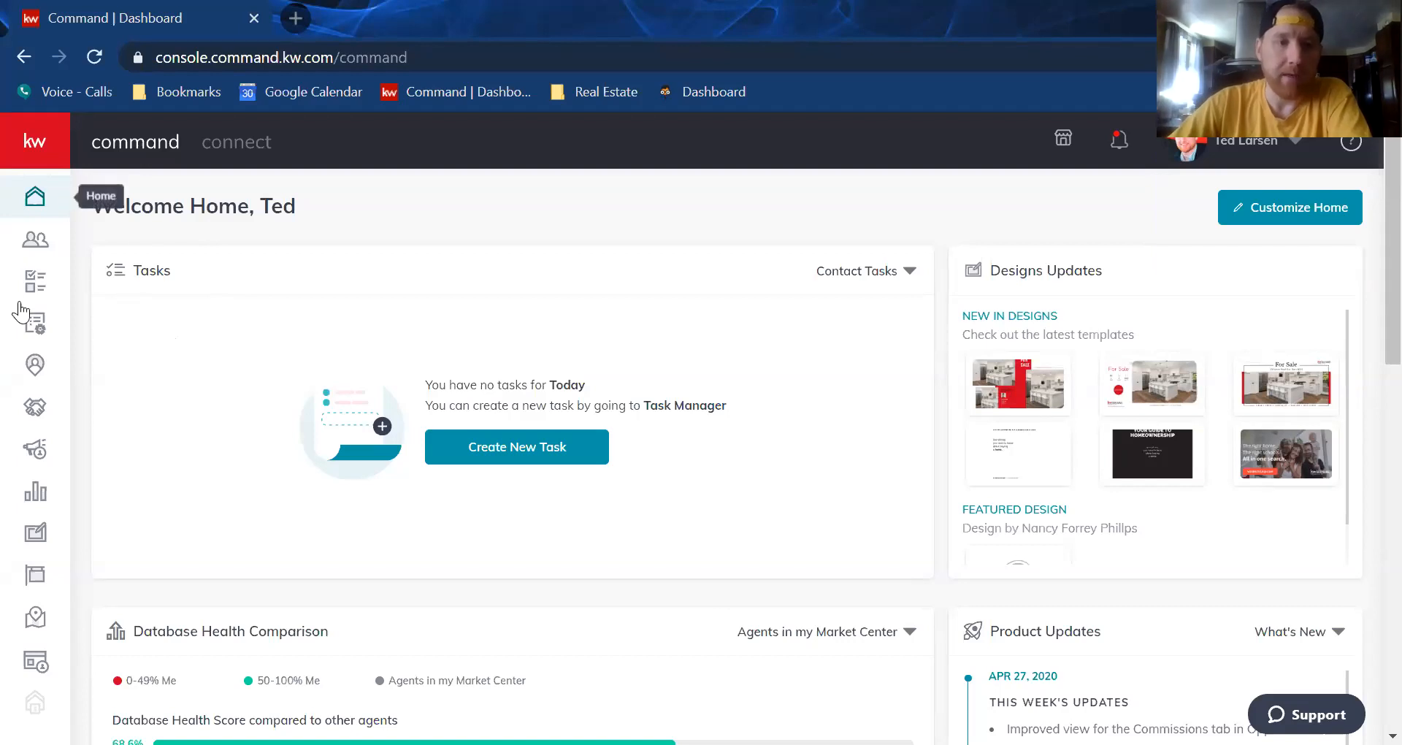
Go to the Opportunities sales pipeline and open the Create Opportunity form
click(40, 411)
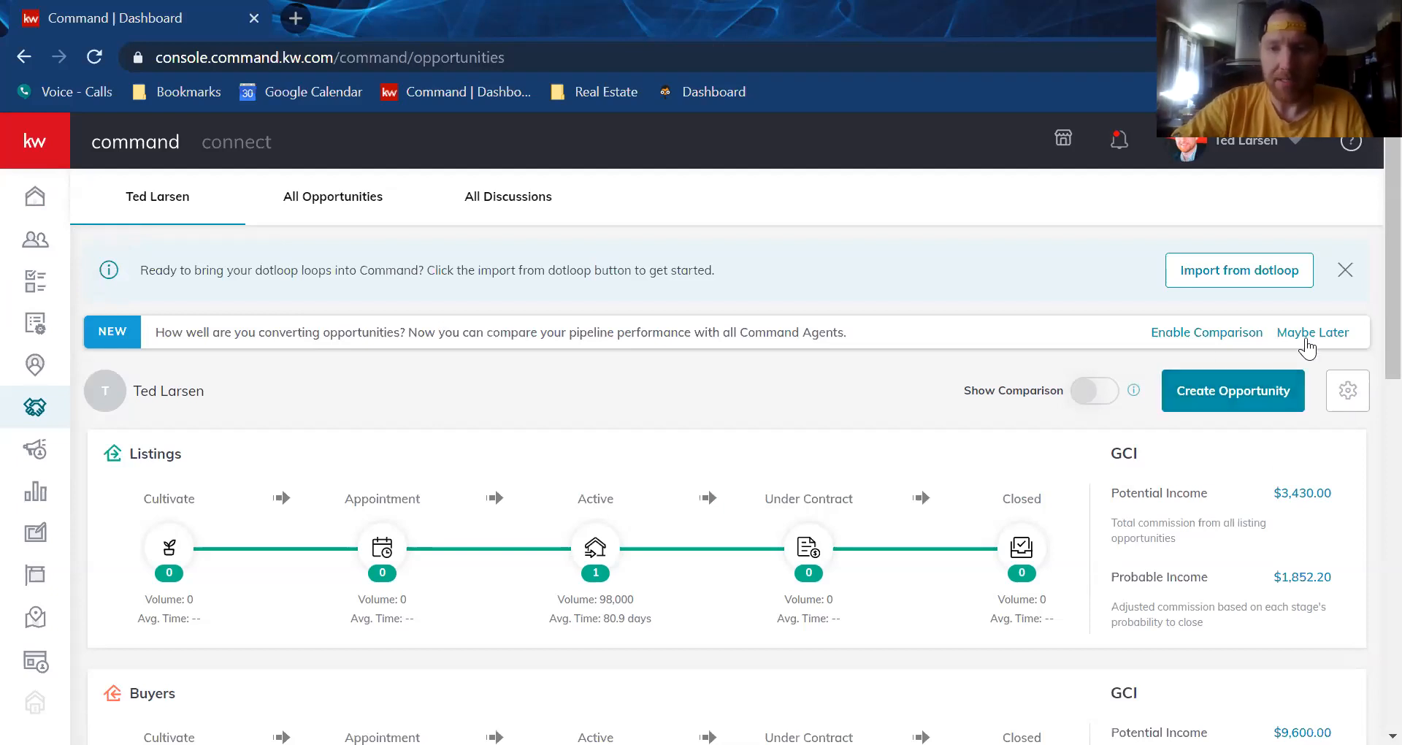
click(1240, 395)
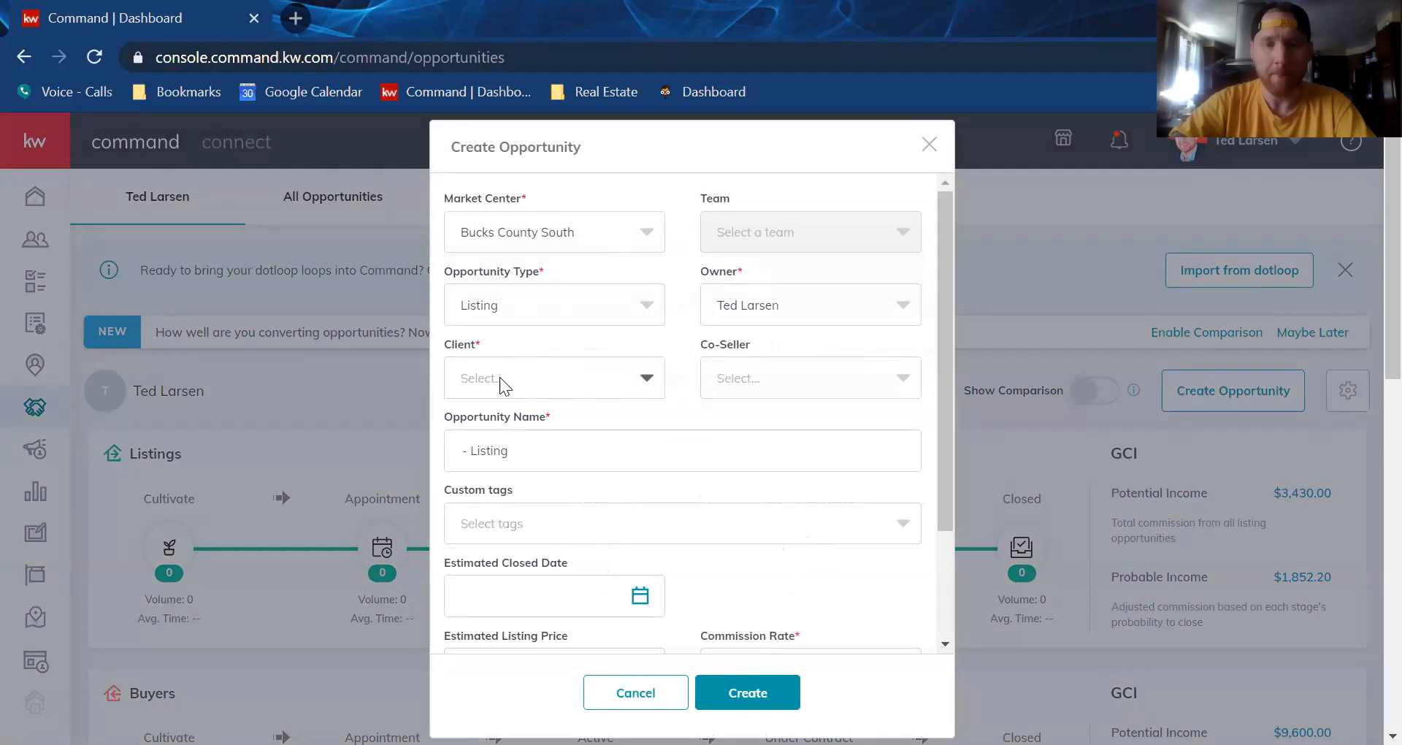
Choose the test client, keep type Listing, enter commission rate 3, and create the opportunity
text(test)
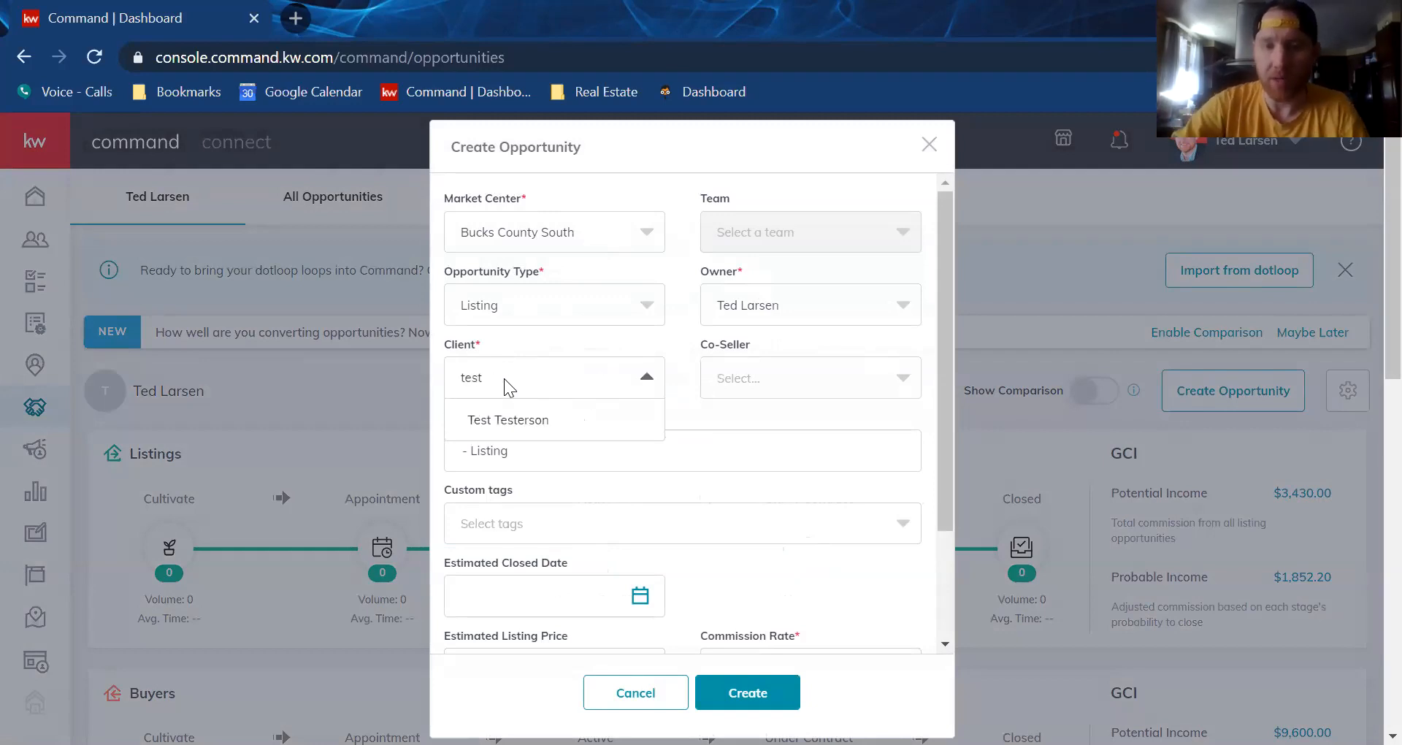
click(505, 420)
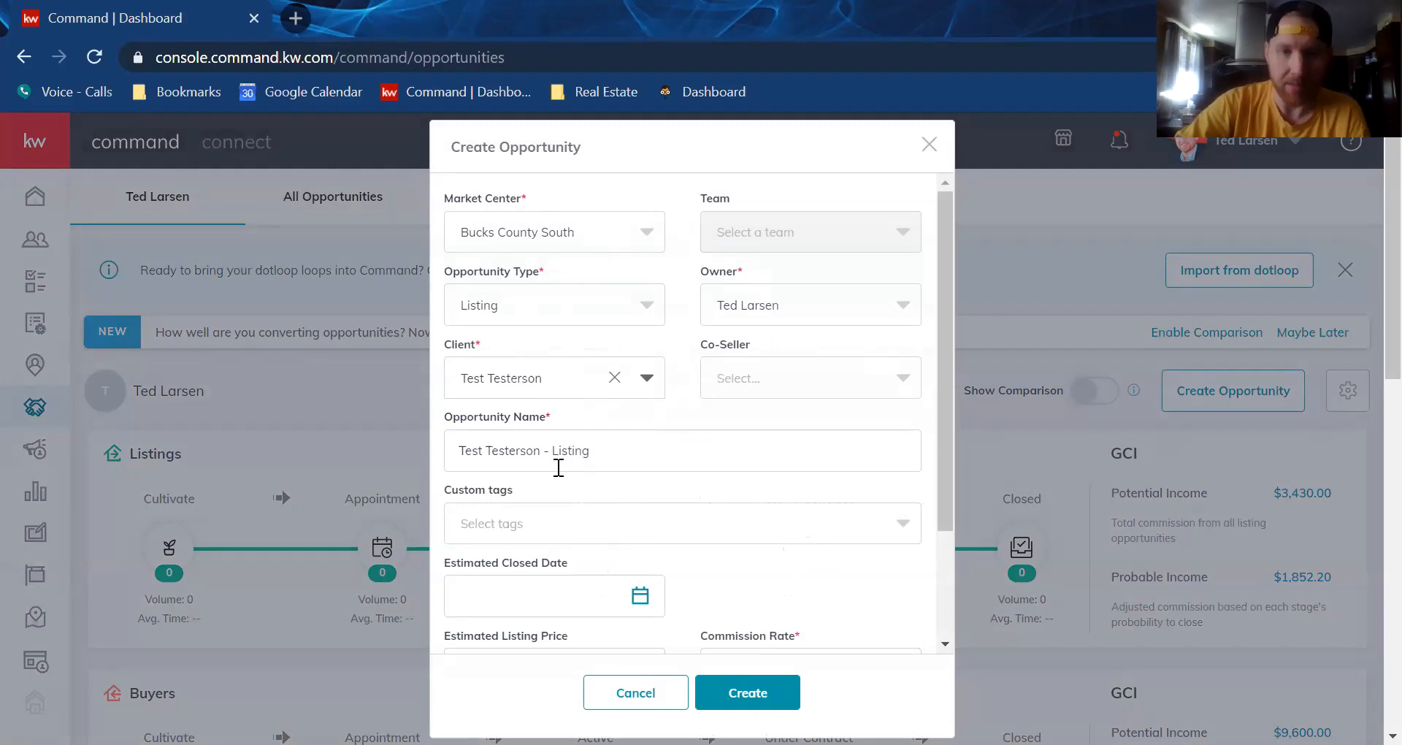
click(641, 306)
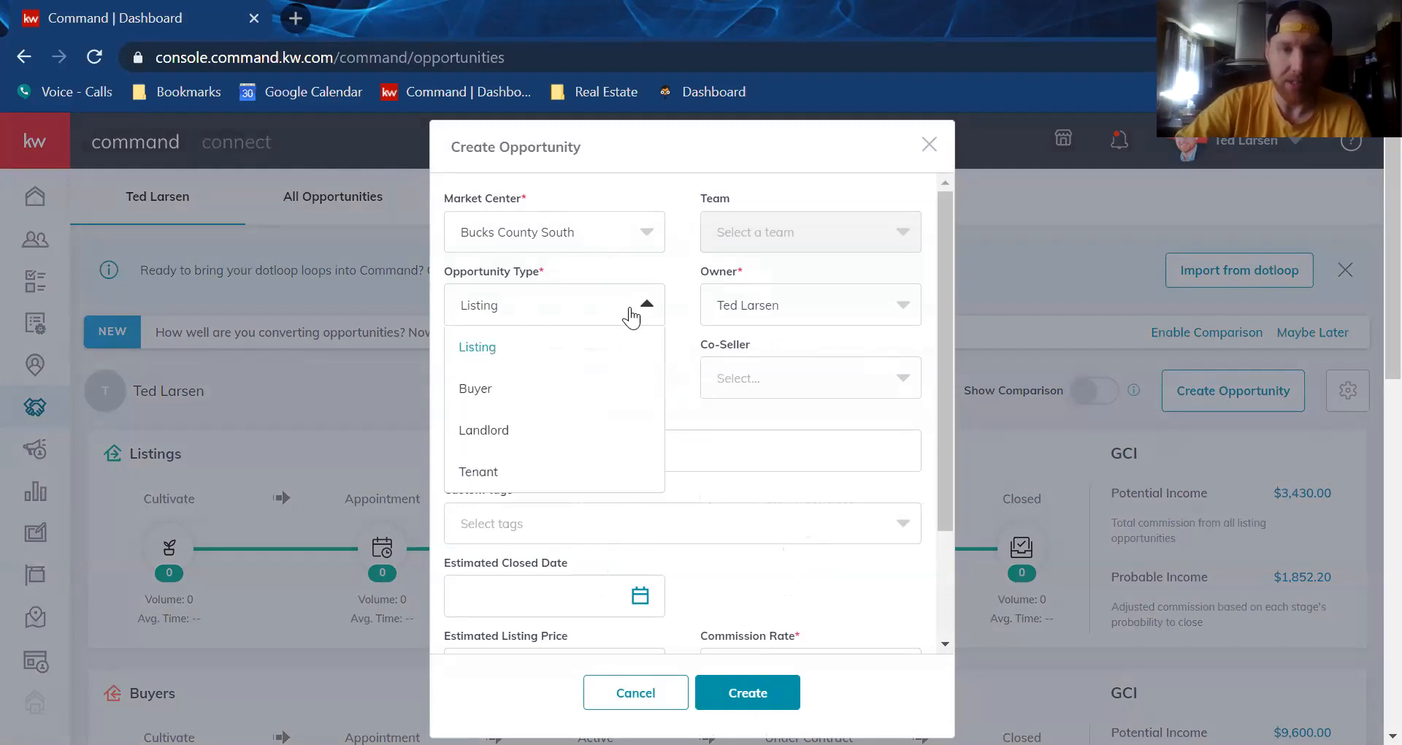
click(686, 428)
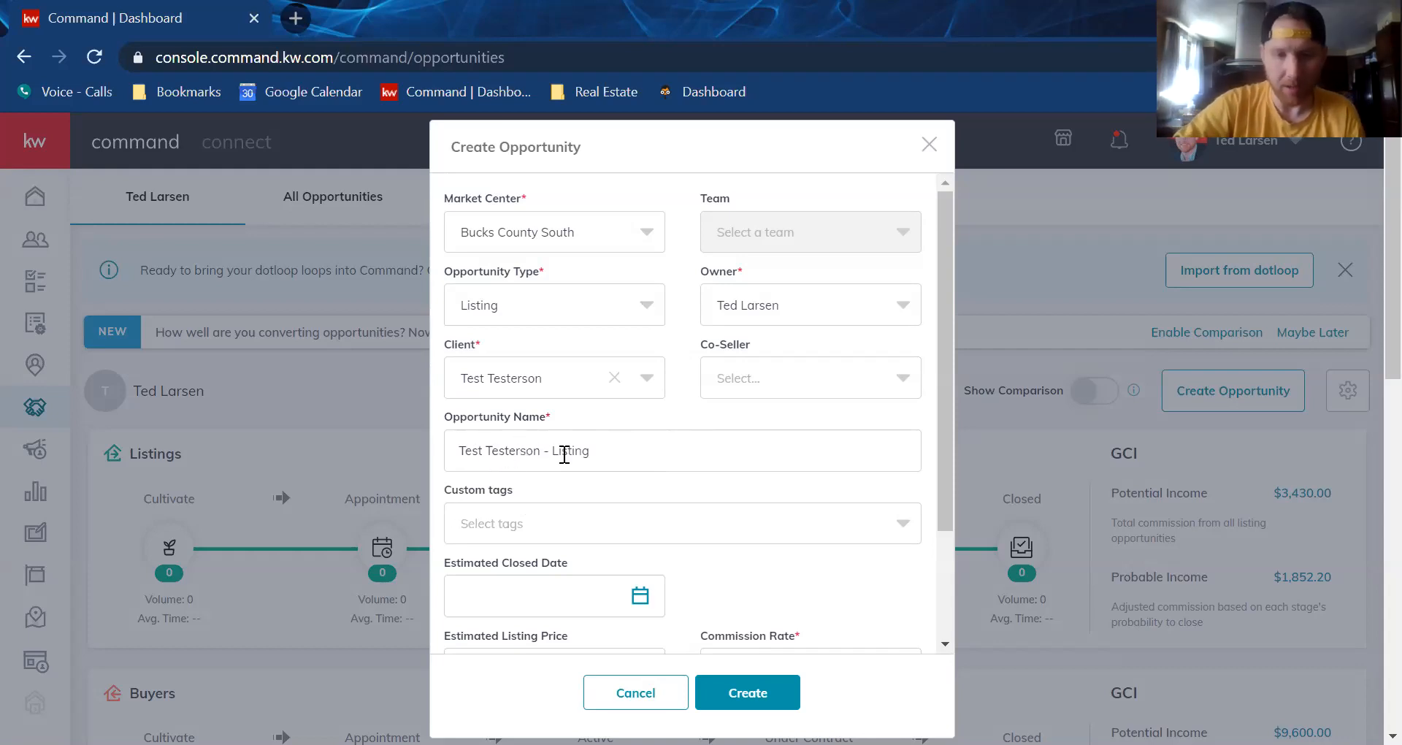
scroll(584, 460, down, 2)
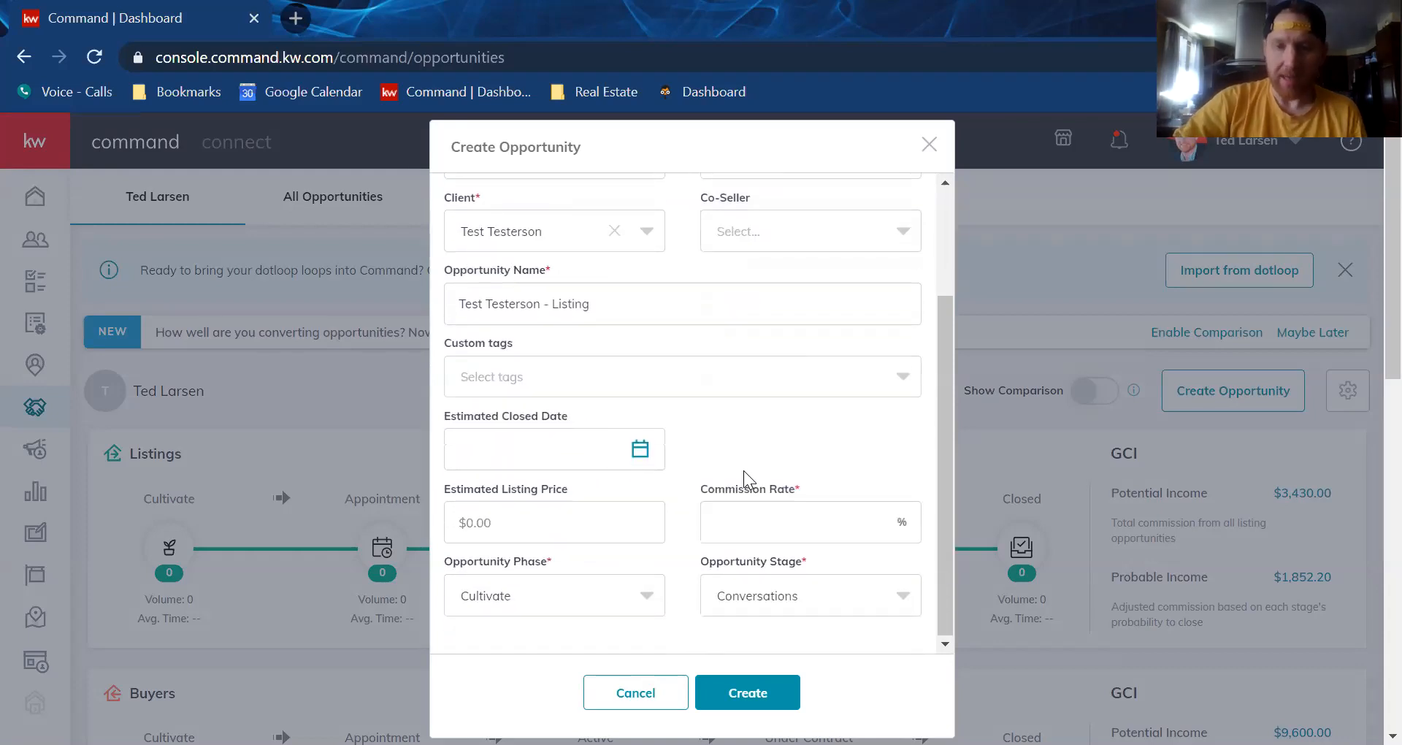
click(764, 516)
text(3)
click(720, 428)
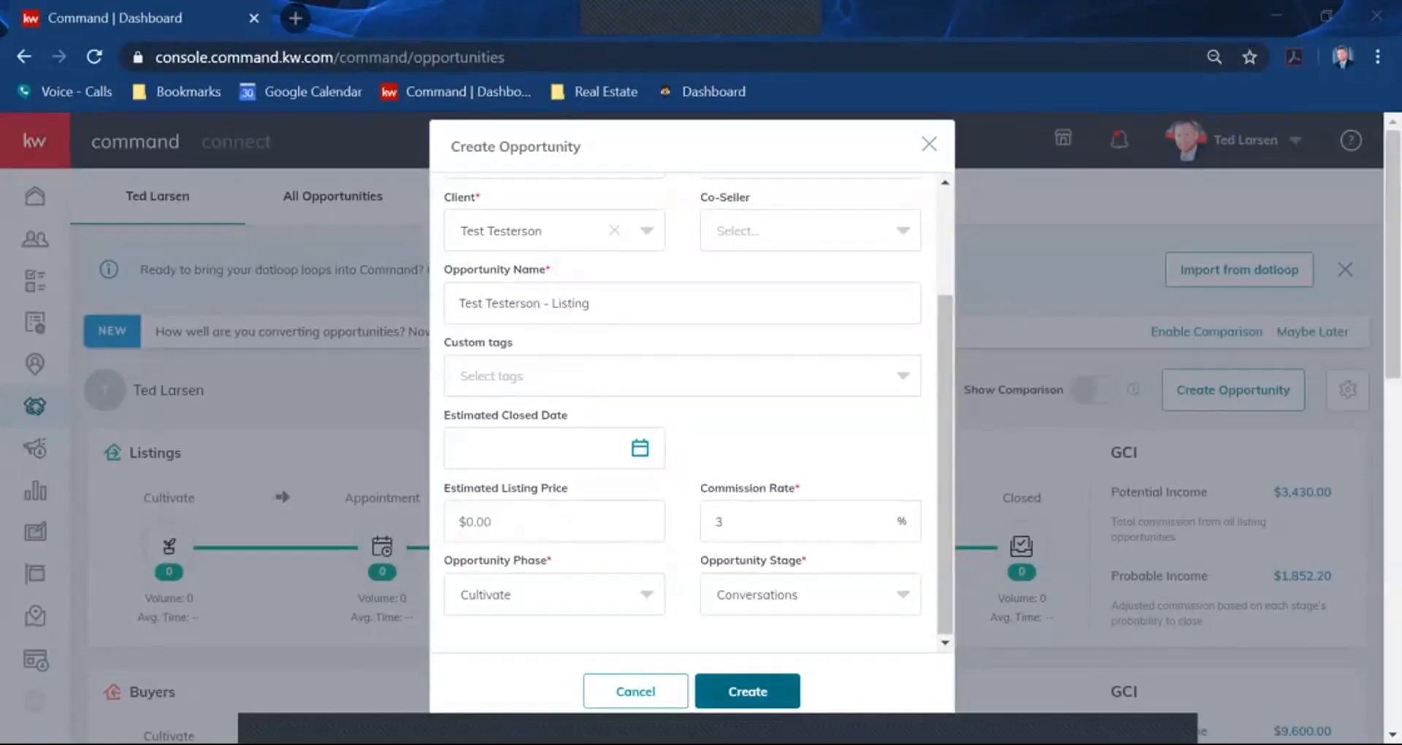
click(747, 691)
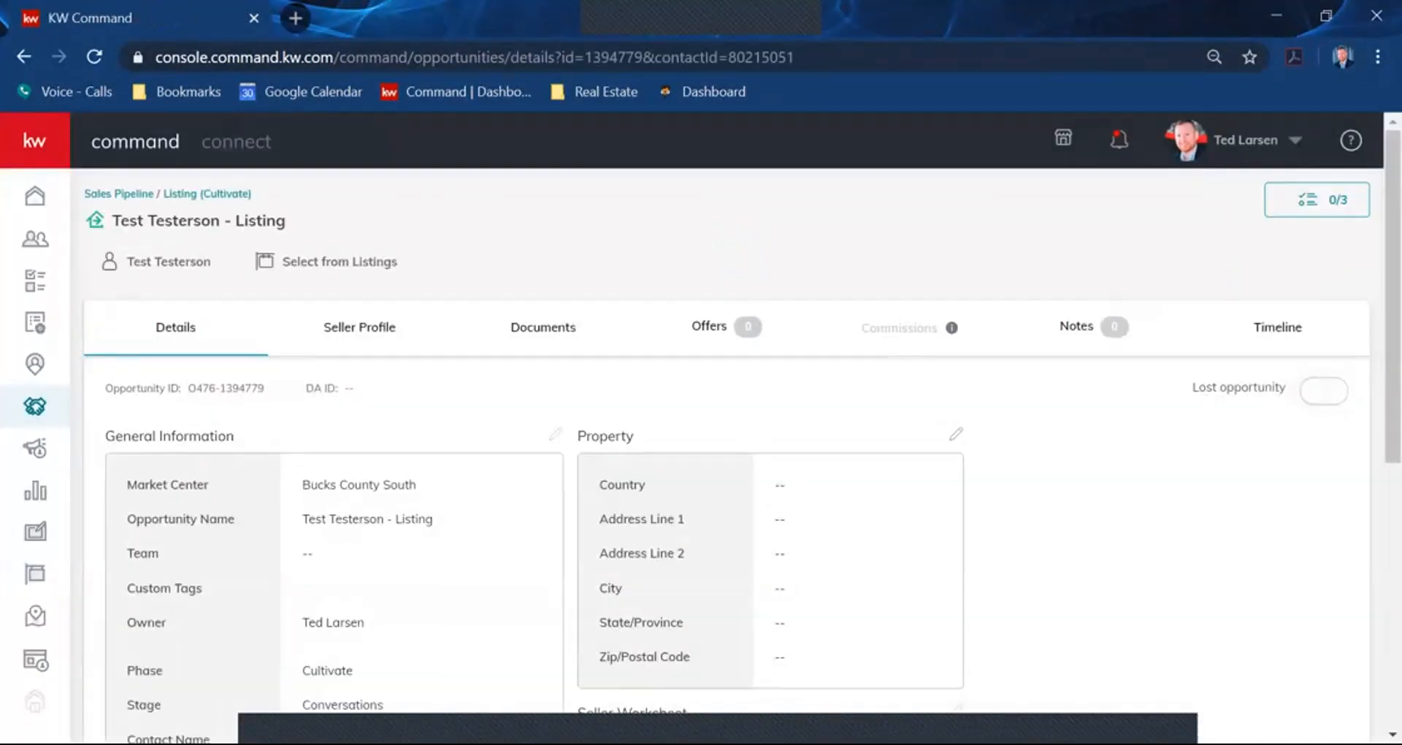
Scroll through General Information and the Seller Worksheet showing the 3% seller's agent commission
scroll(727, 453, down, 1)
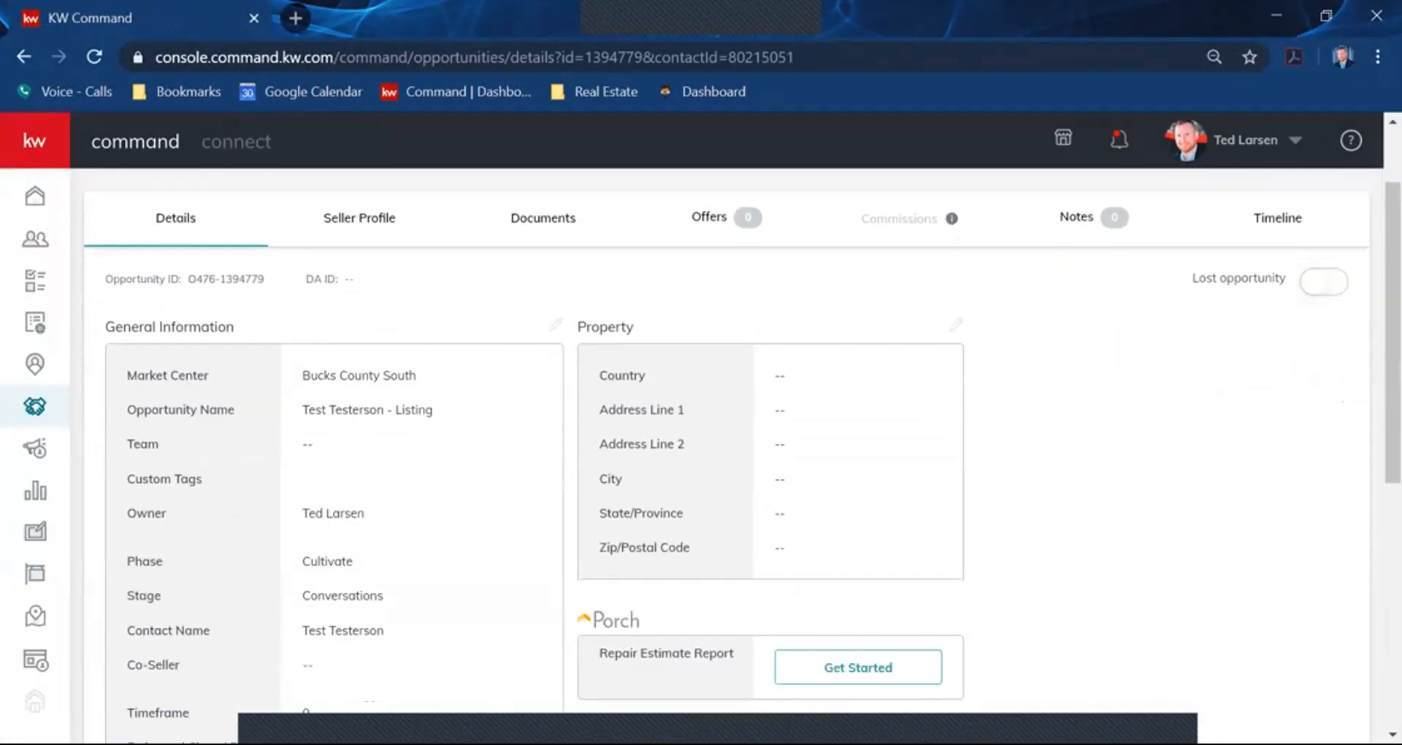
scroll(727, 453, down, 1)
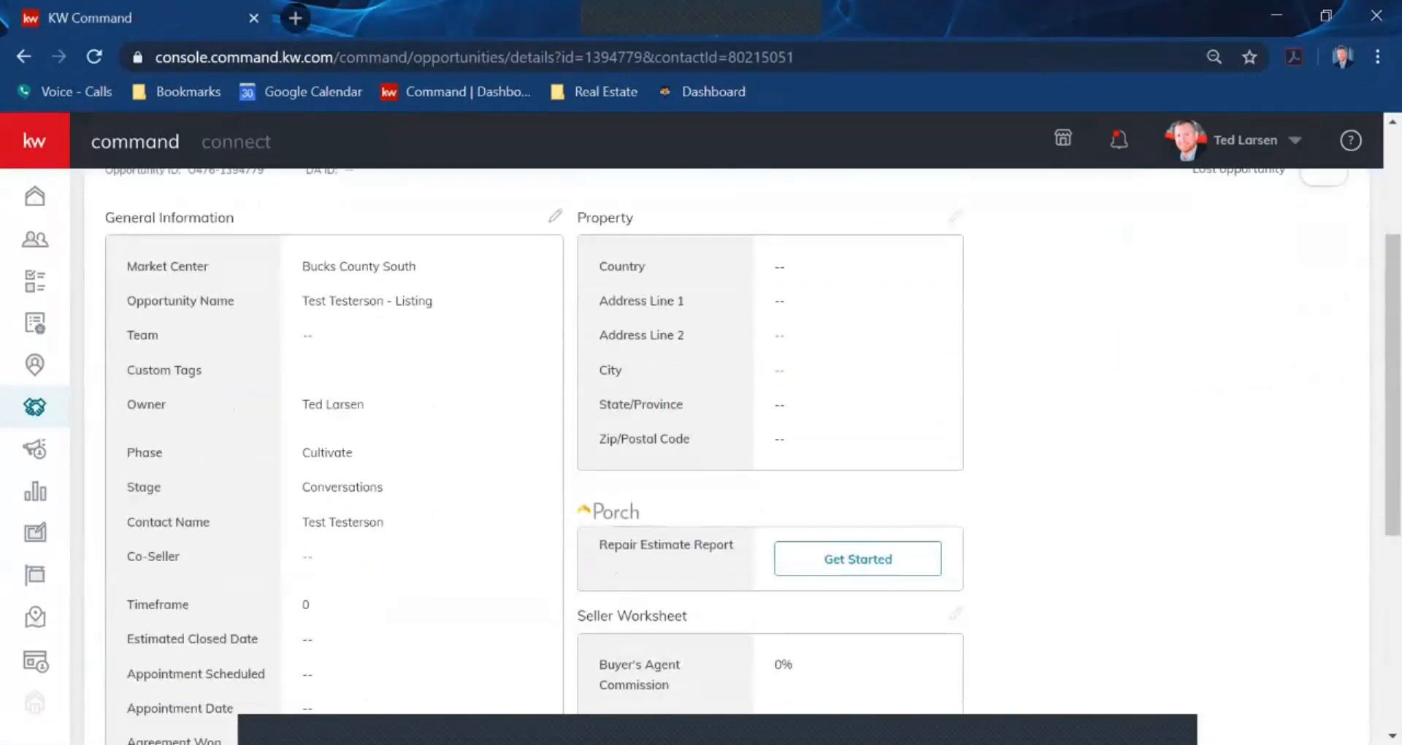
scroll(727, 453, down, 1)
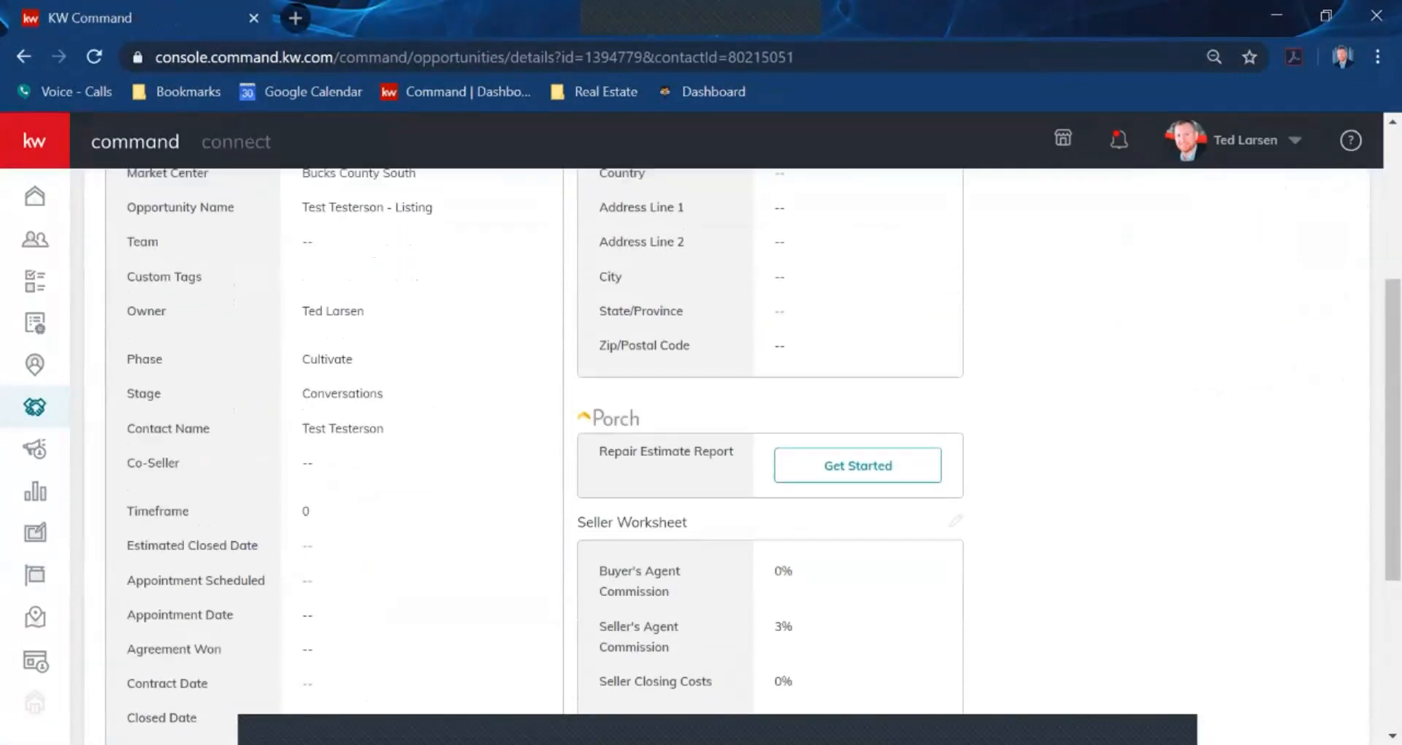
scroll(726, 453, up, 3)
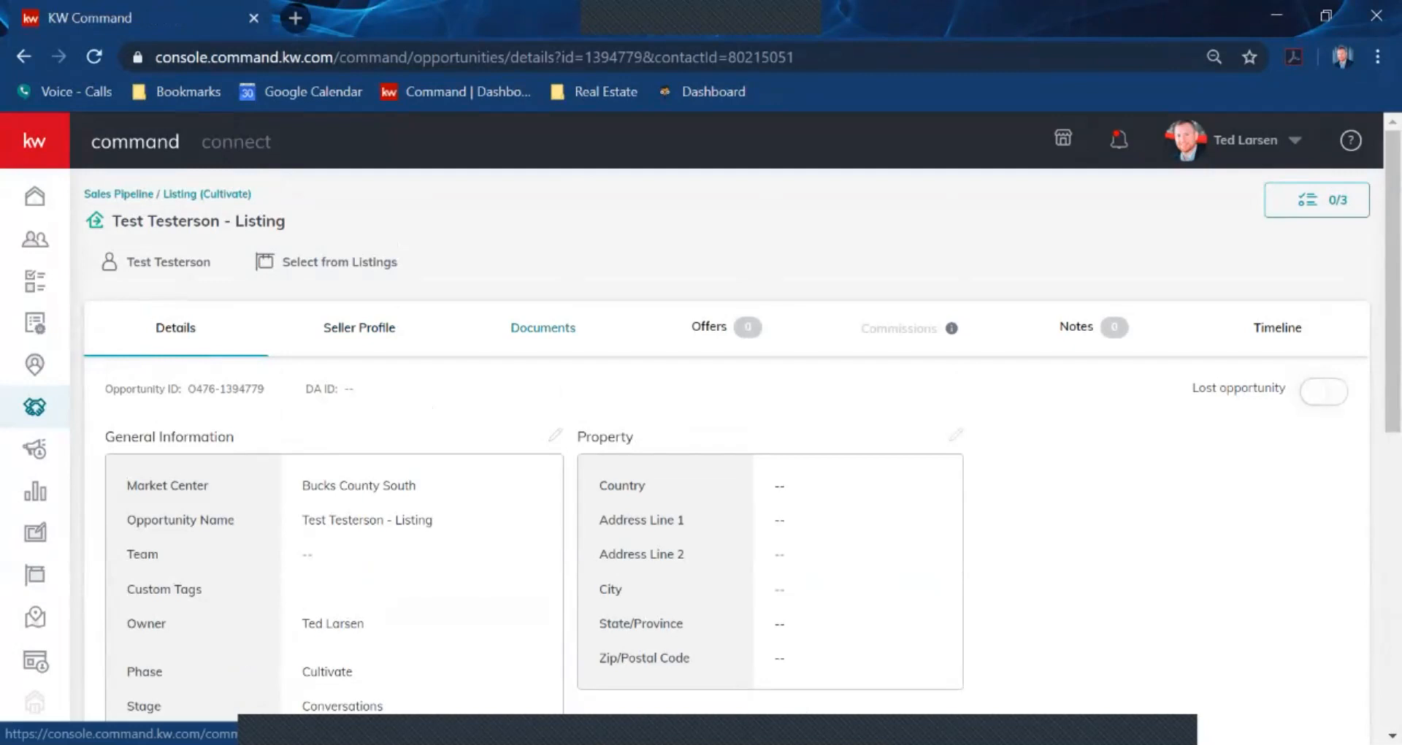
From the listing's Documents section, start a transaction and go to it in DocuSign Rooms
click(542, 328)
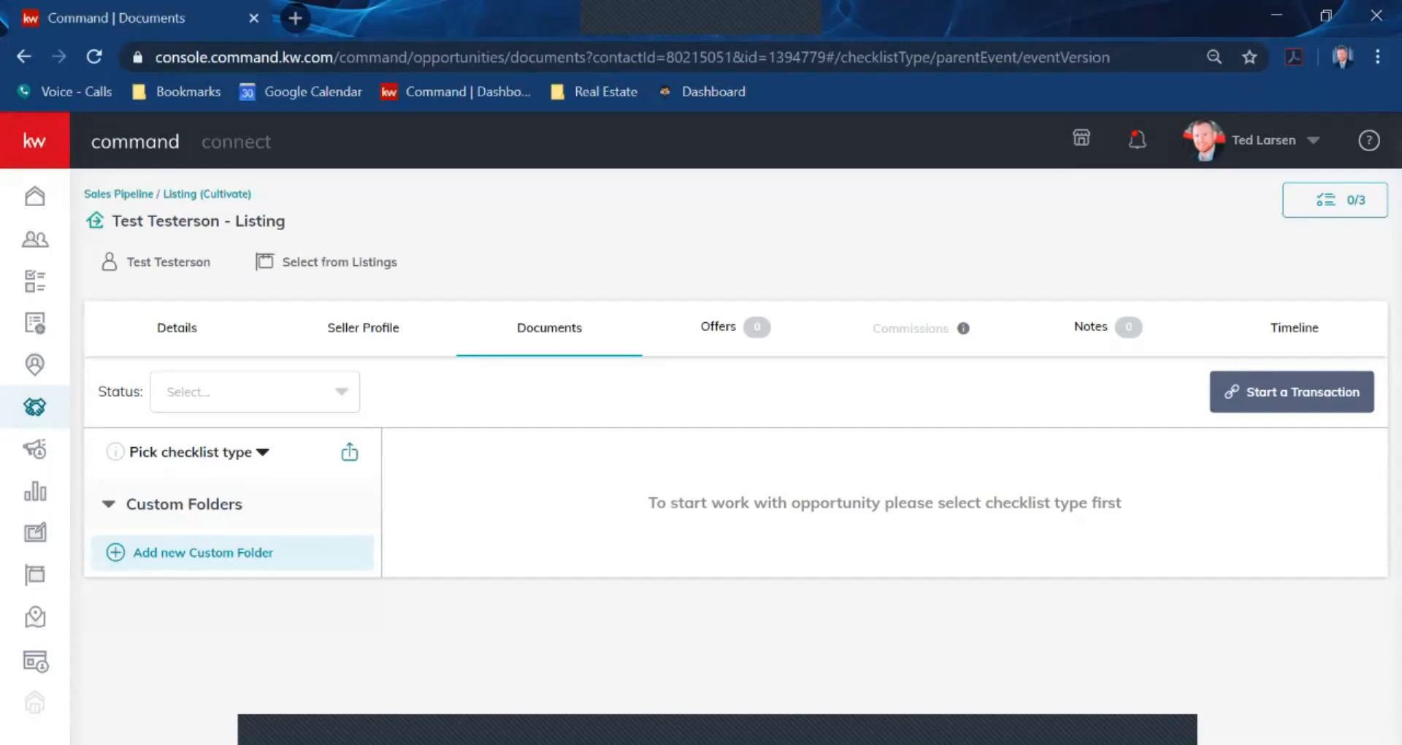
click(1292, 392)
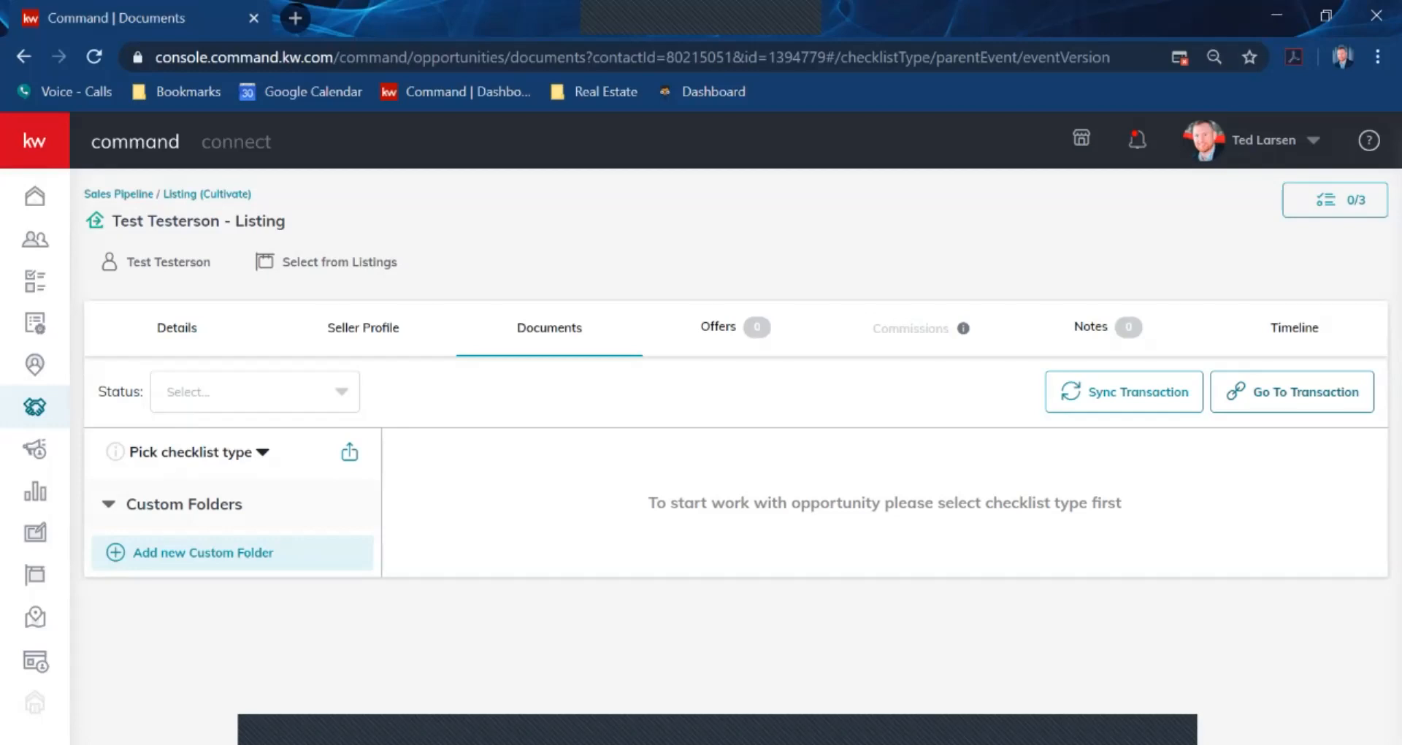
click(1292, 392)
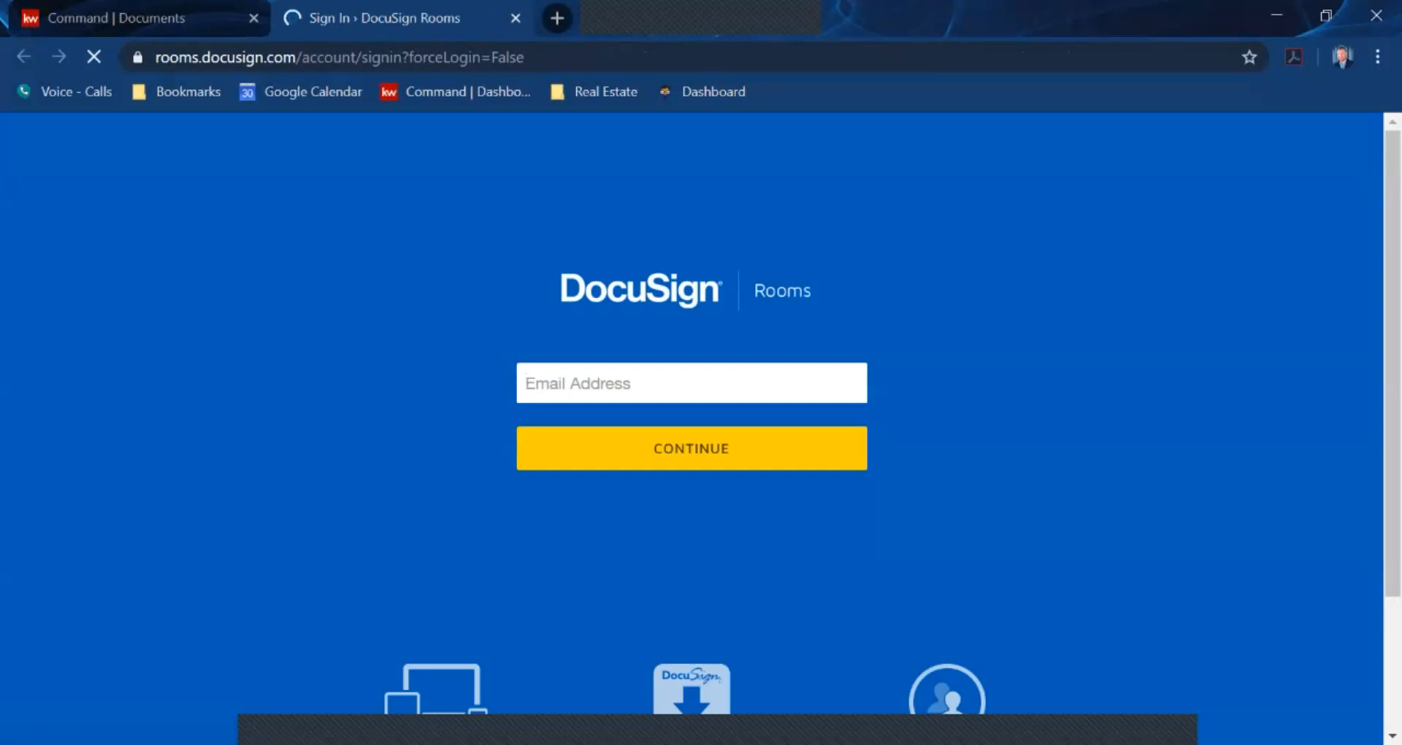
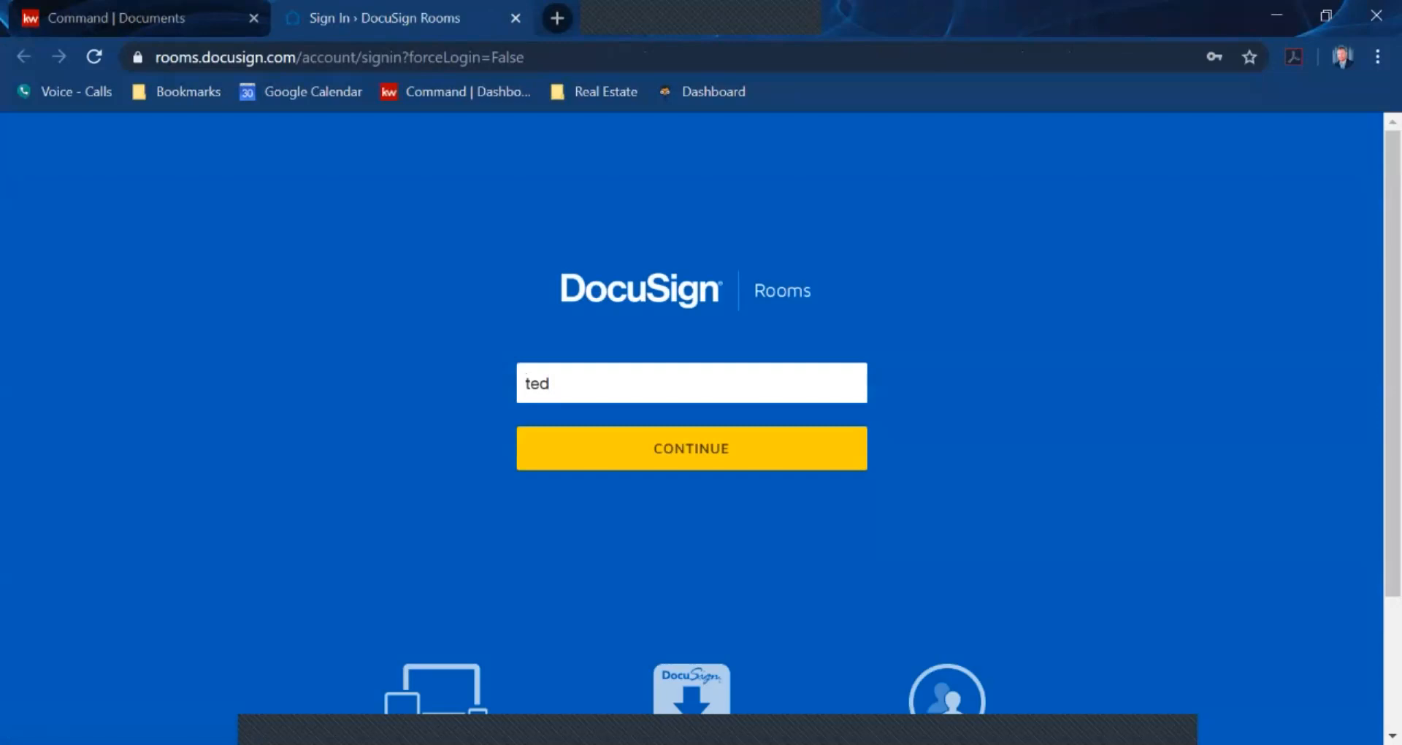
Log in to DocuSign Rooms using the saved e-mail address and saved password
key(Down)
key(Return)
key(Return)
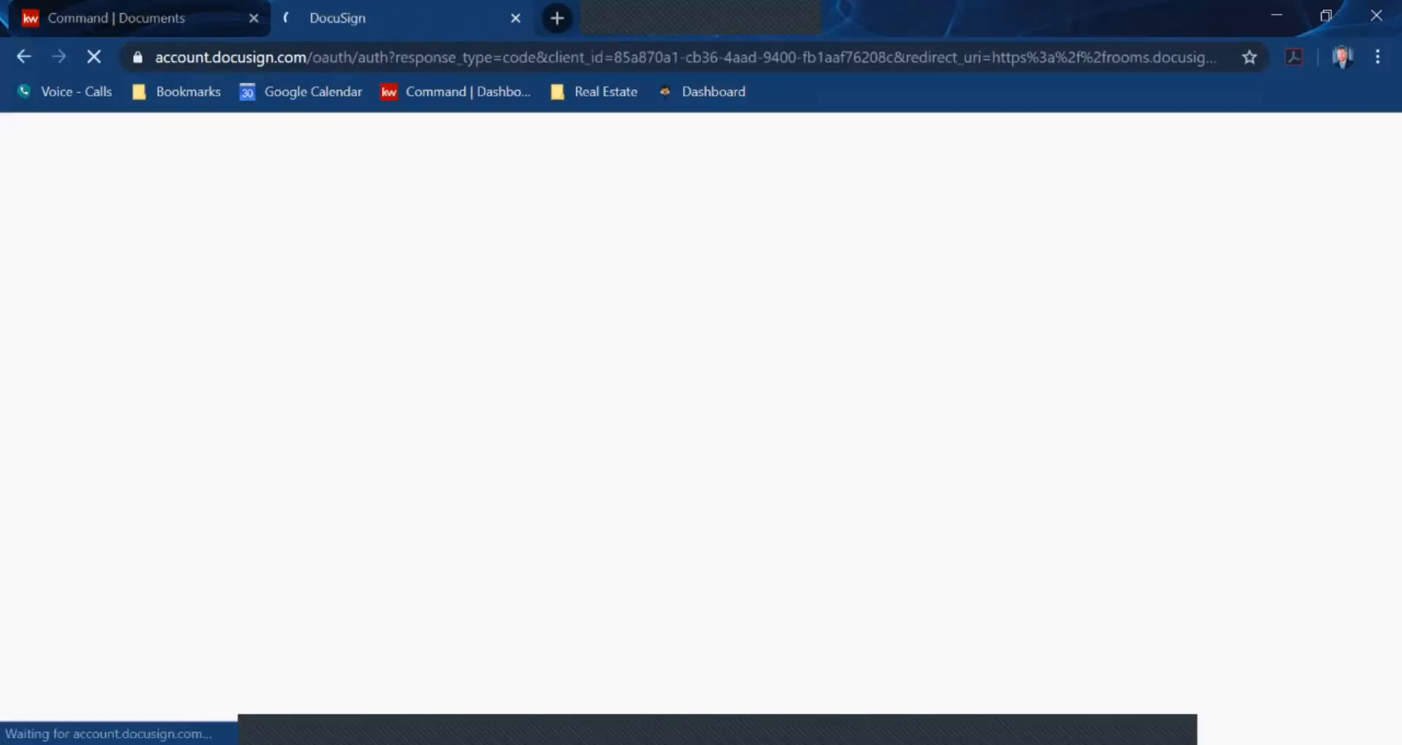
key(Return)
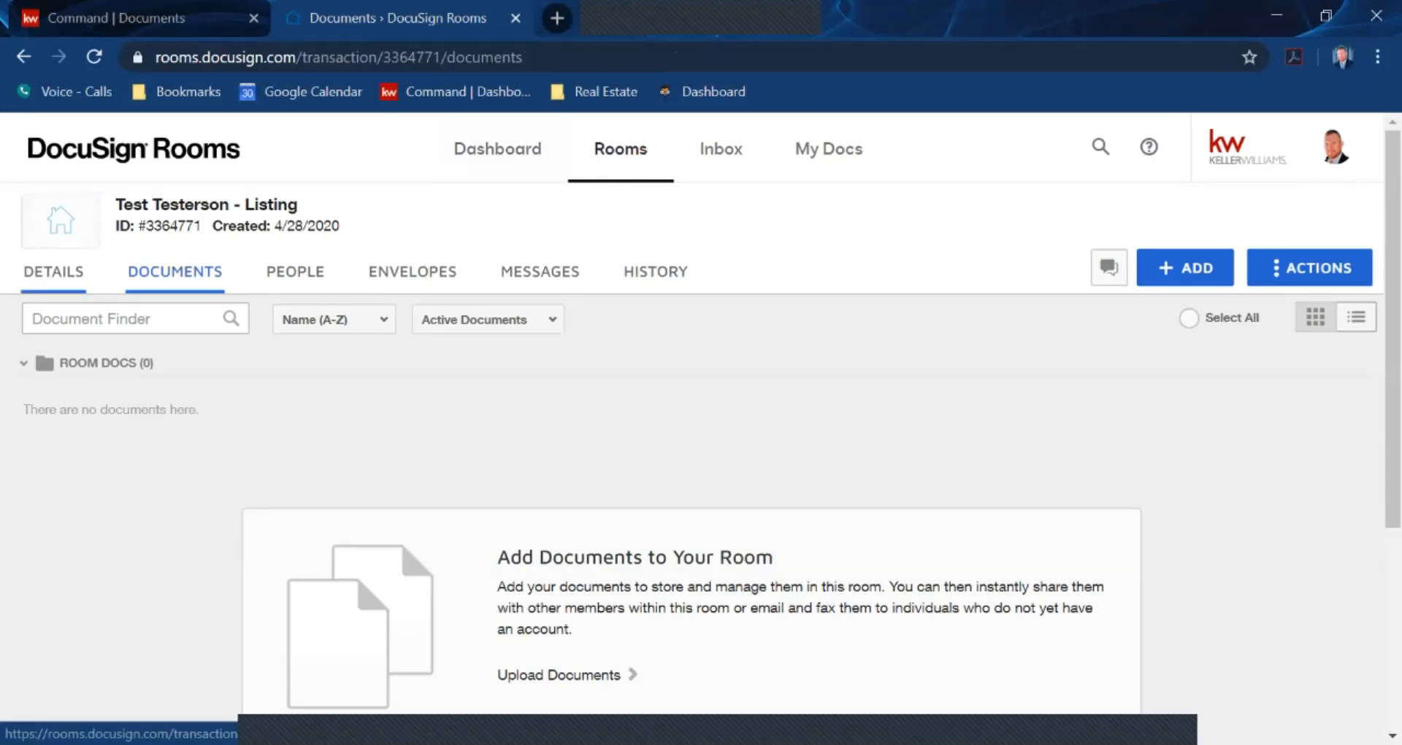
click(53, 271)
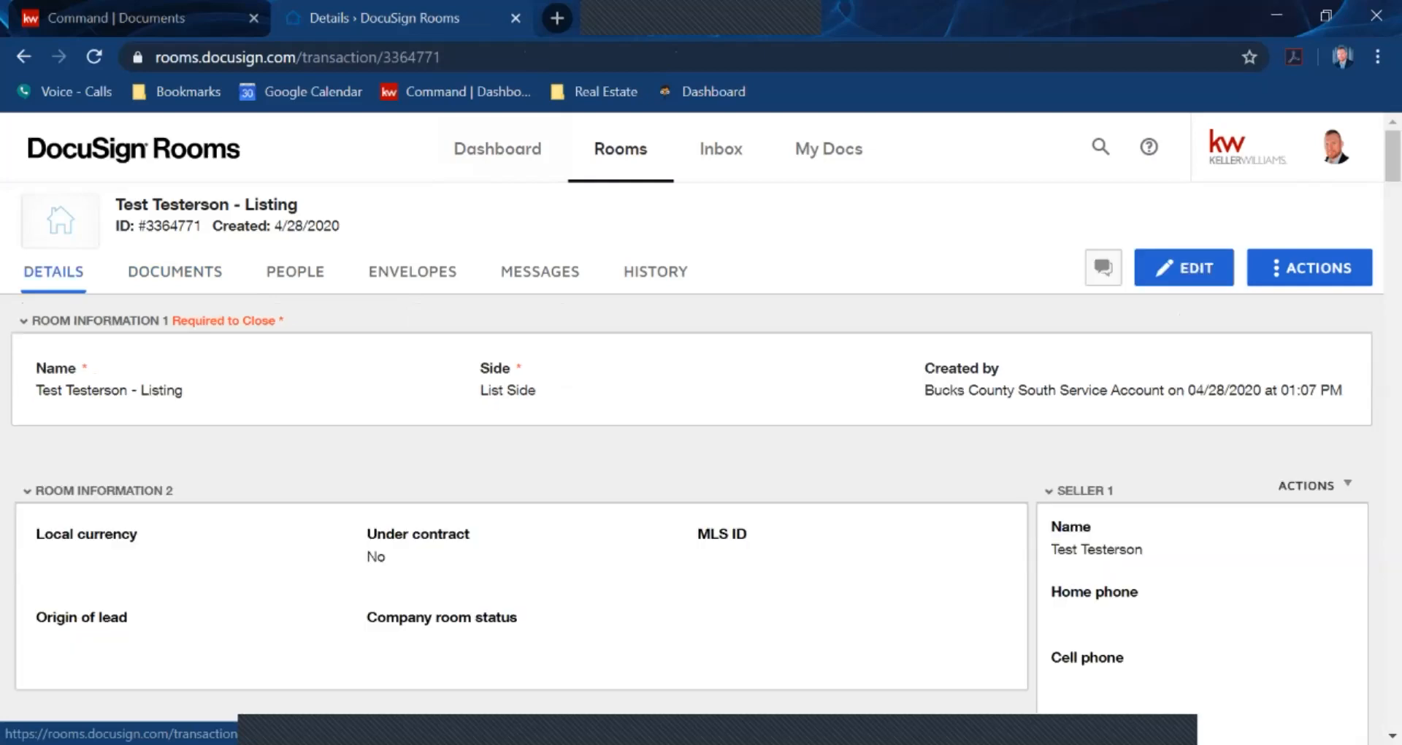
scroll(702, 424, down, 2)
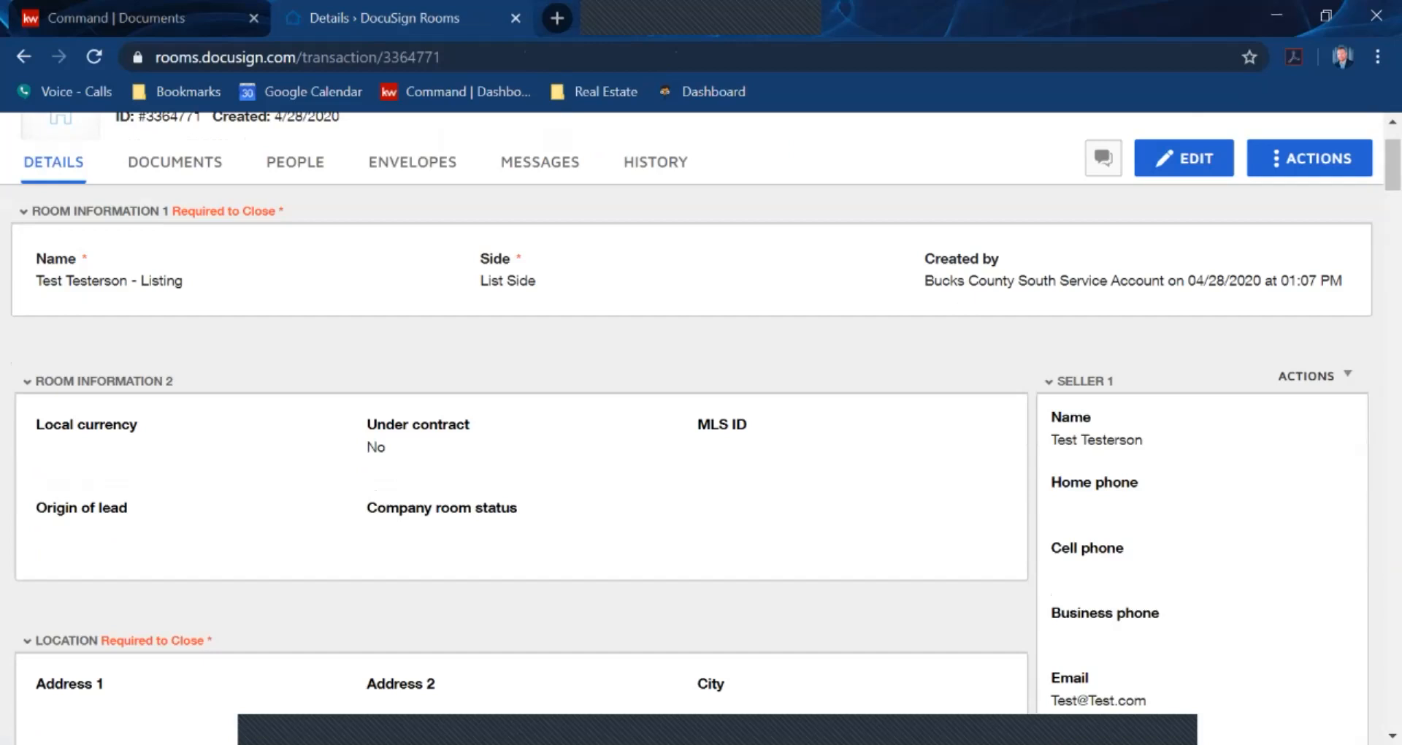
scroll(702, 453, down, 7)
scroll(701, 453, up, 5)
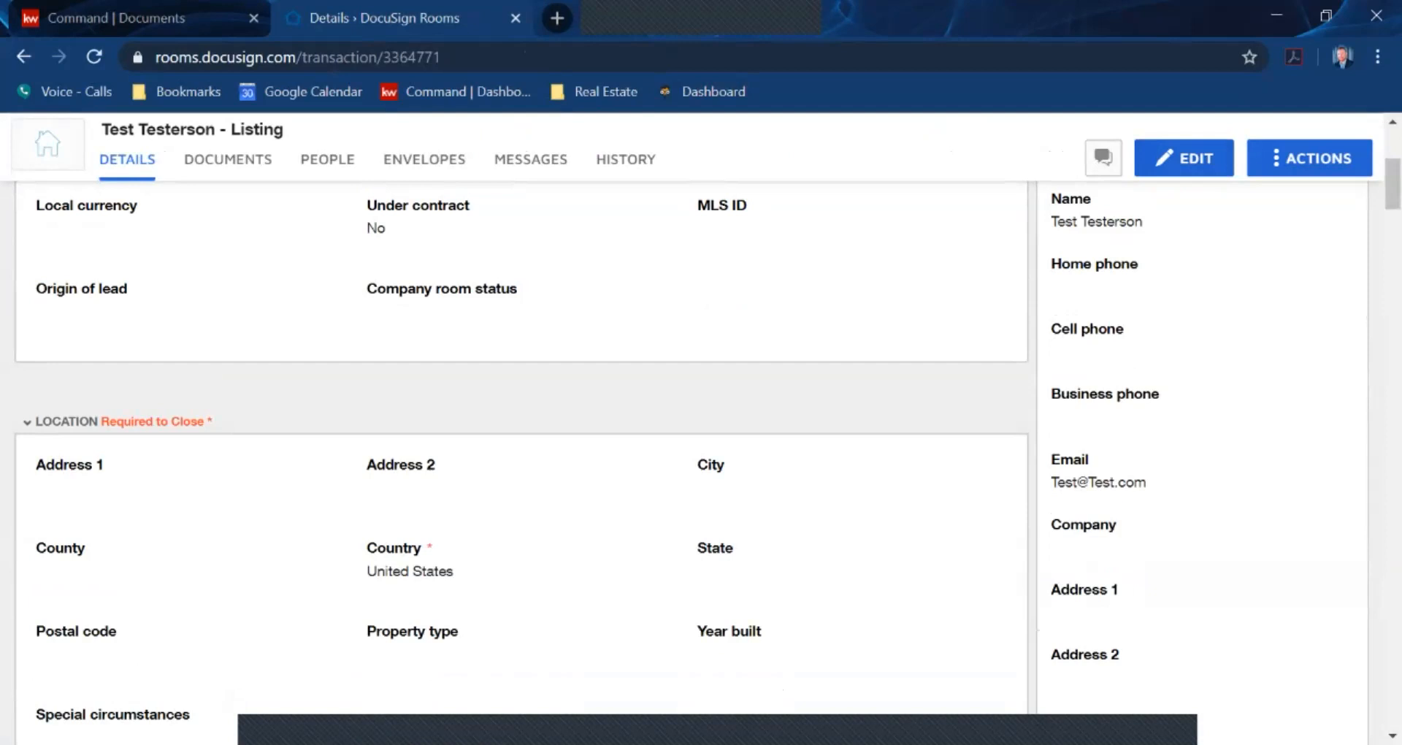
scroll(522, 438, down, 5)
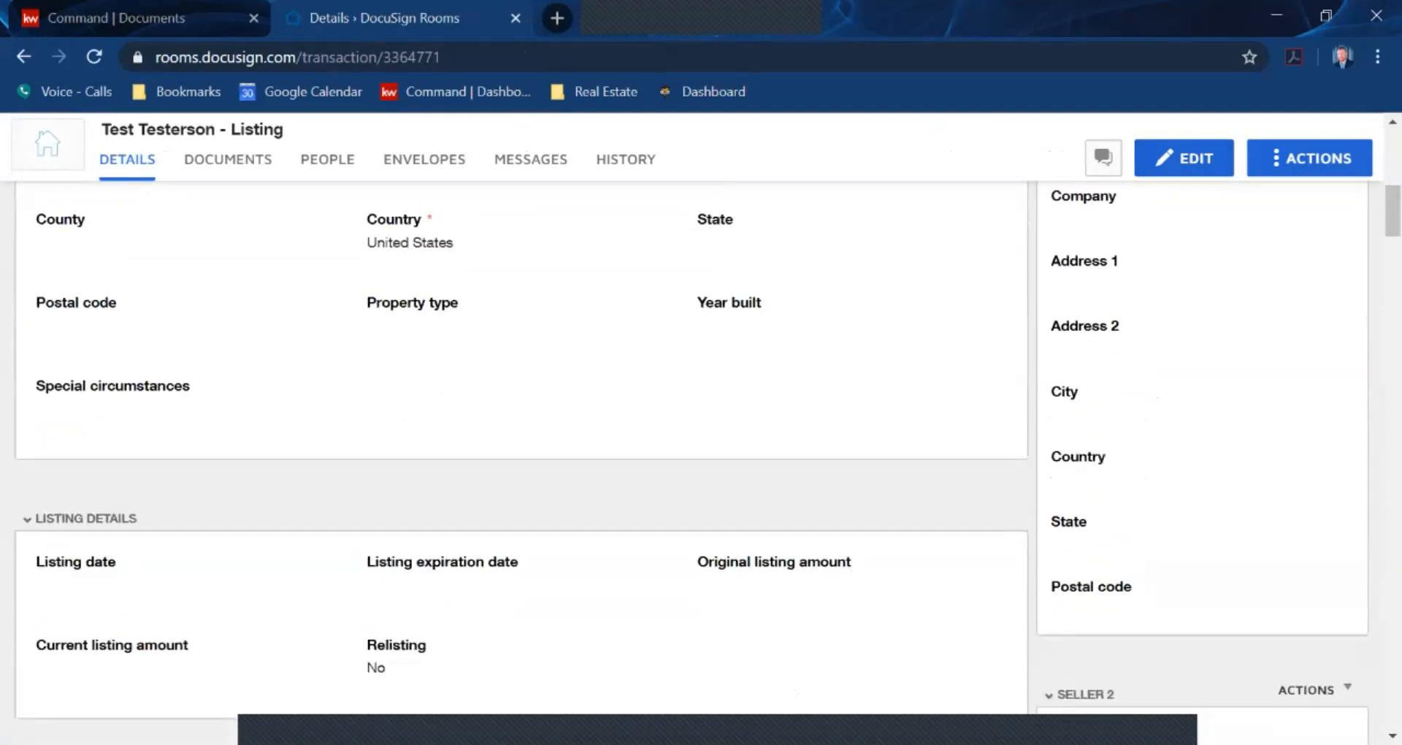
scroll(522, 438, down, 12)
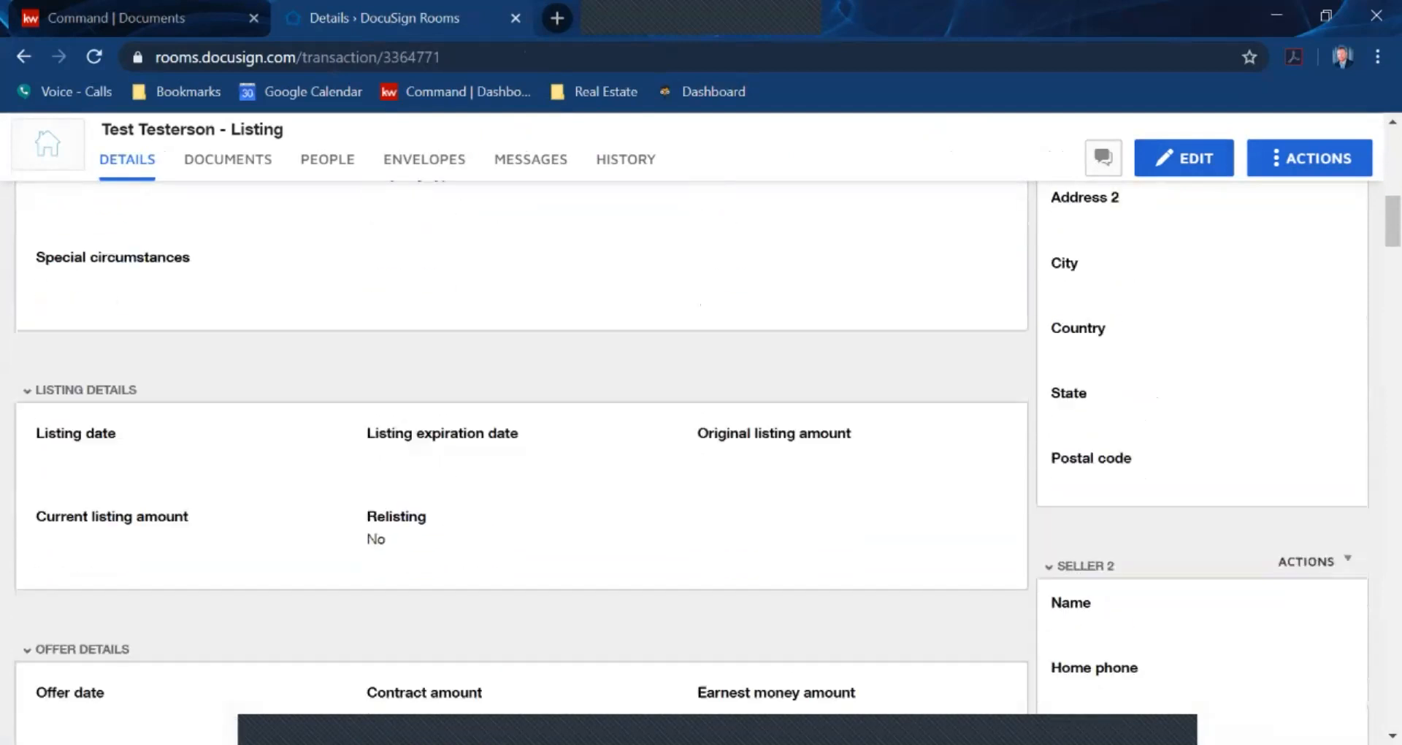
scroll(521, 438, down, 6)
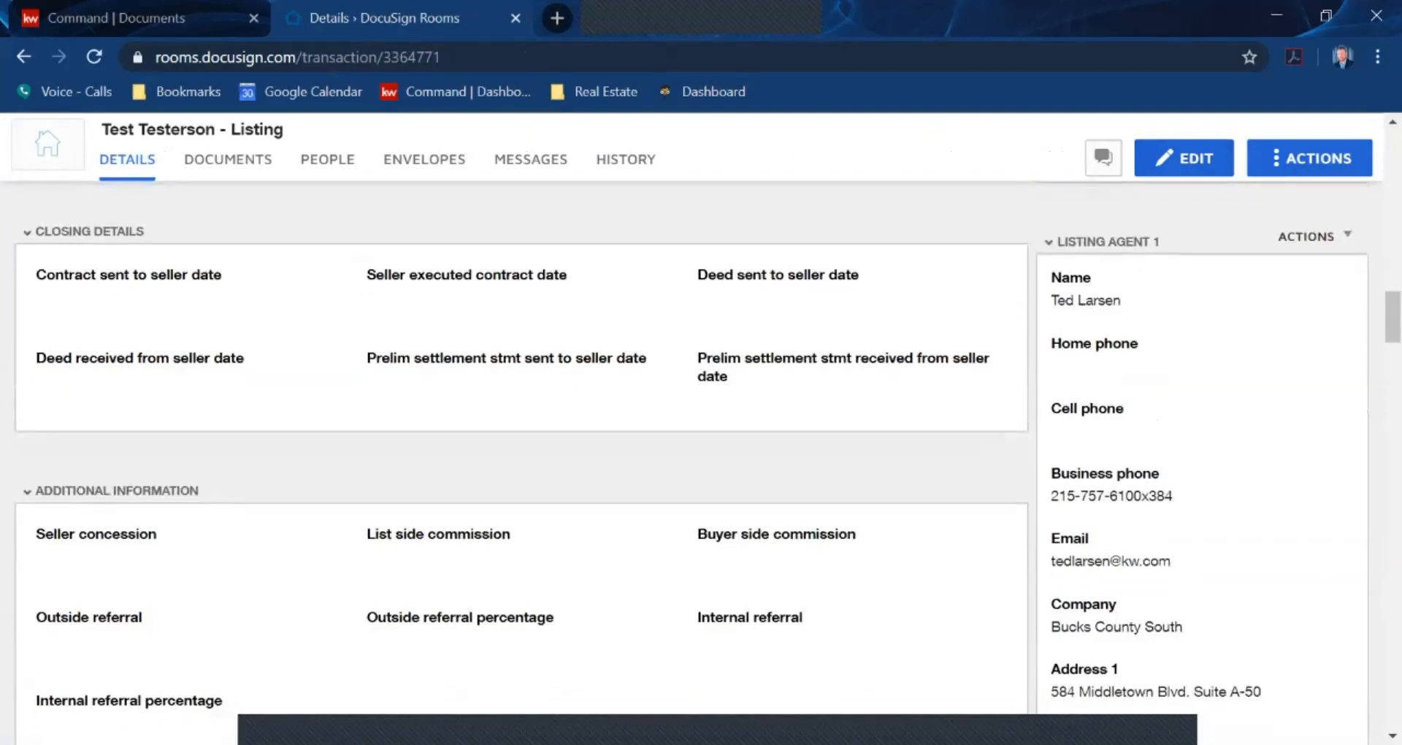
scroll(522, 439, down, 3)
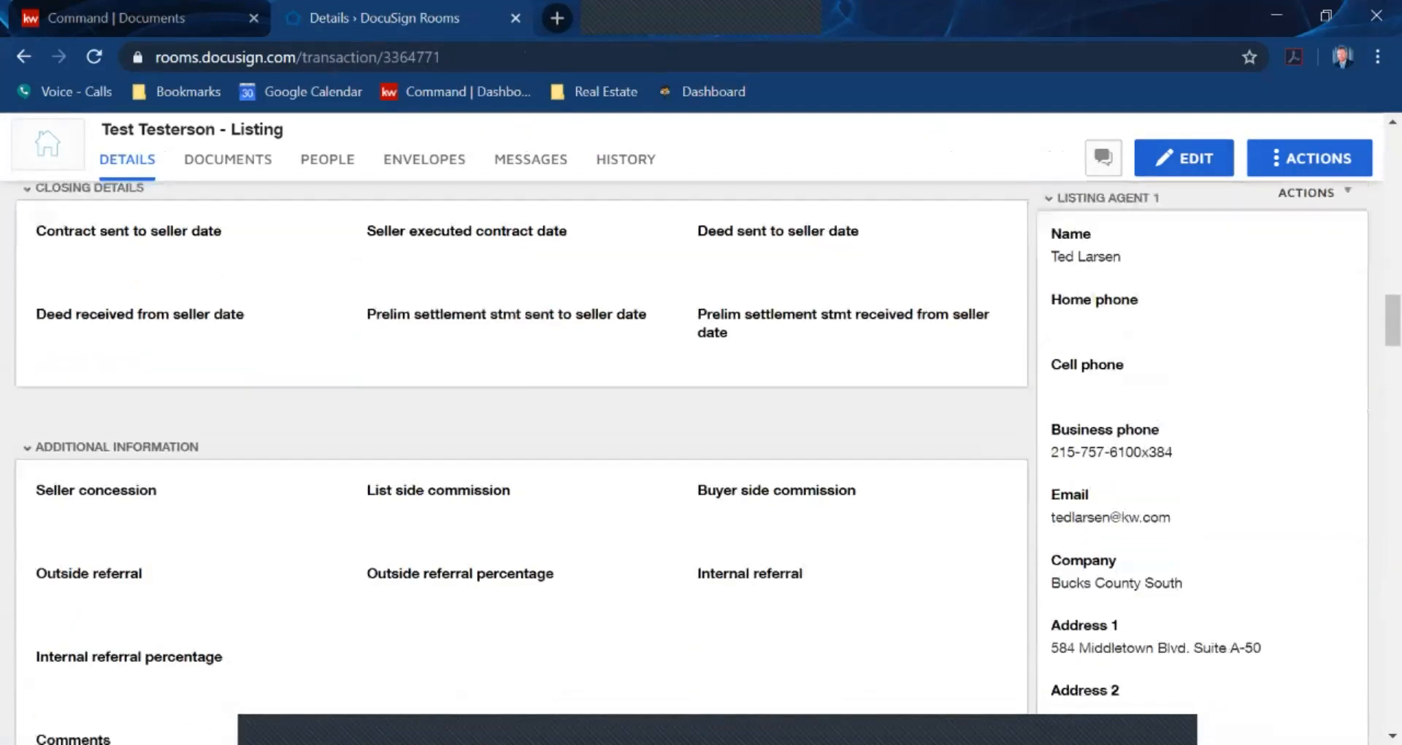
scroll(522, 438, up, 20)
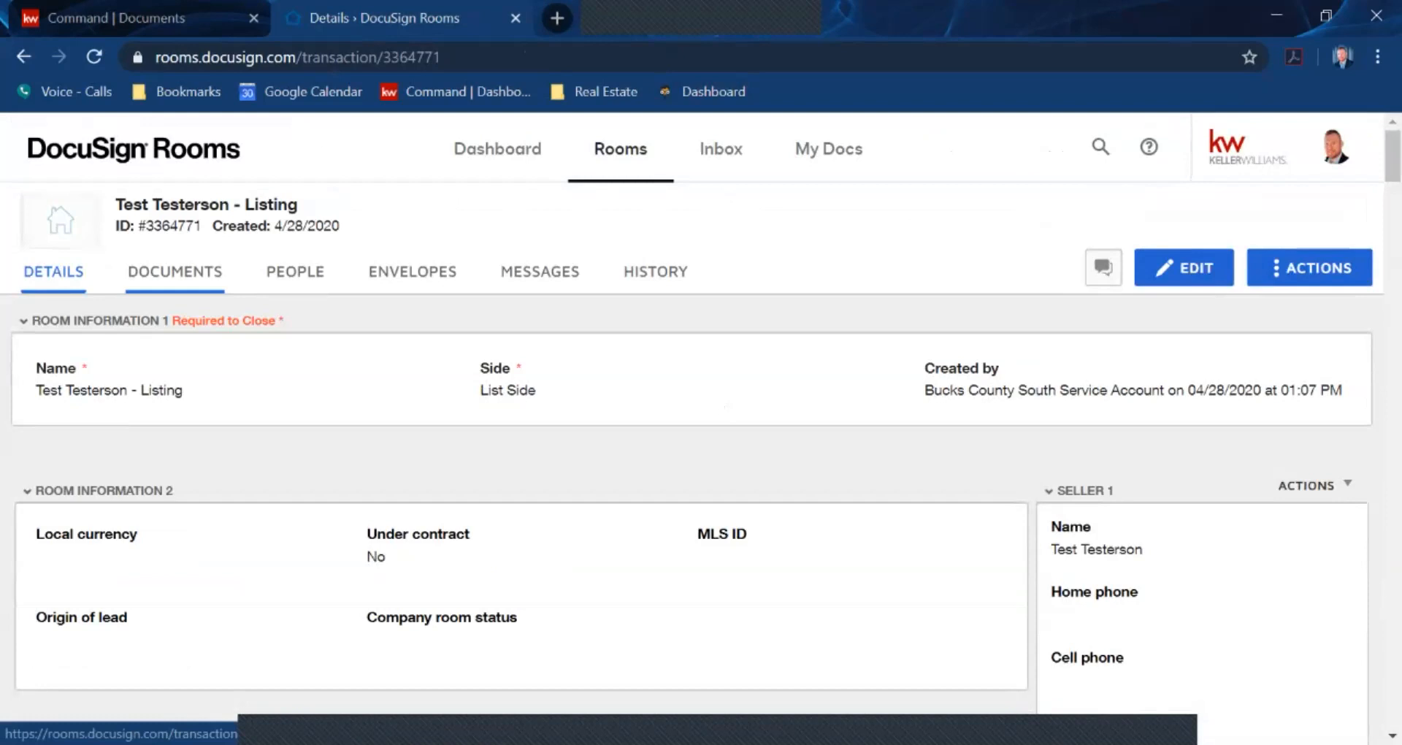
click(174, 271)
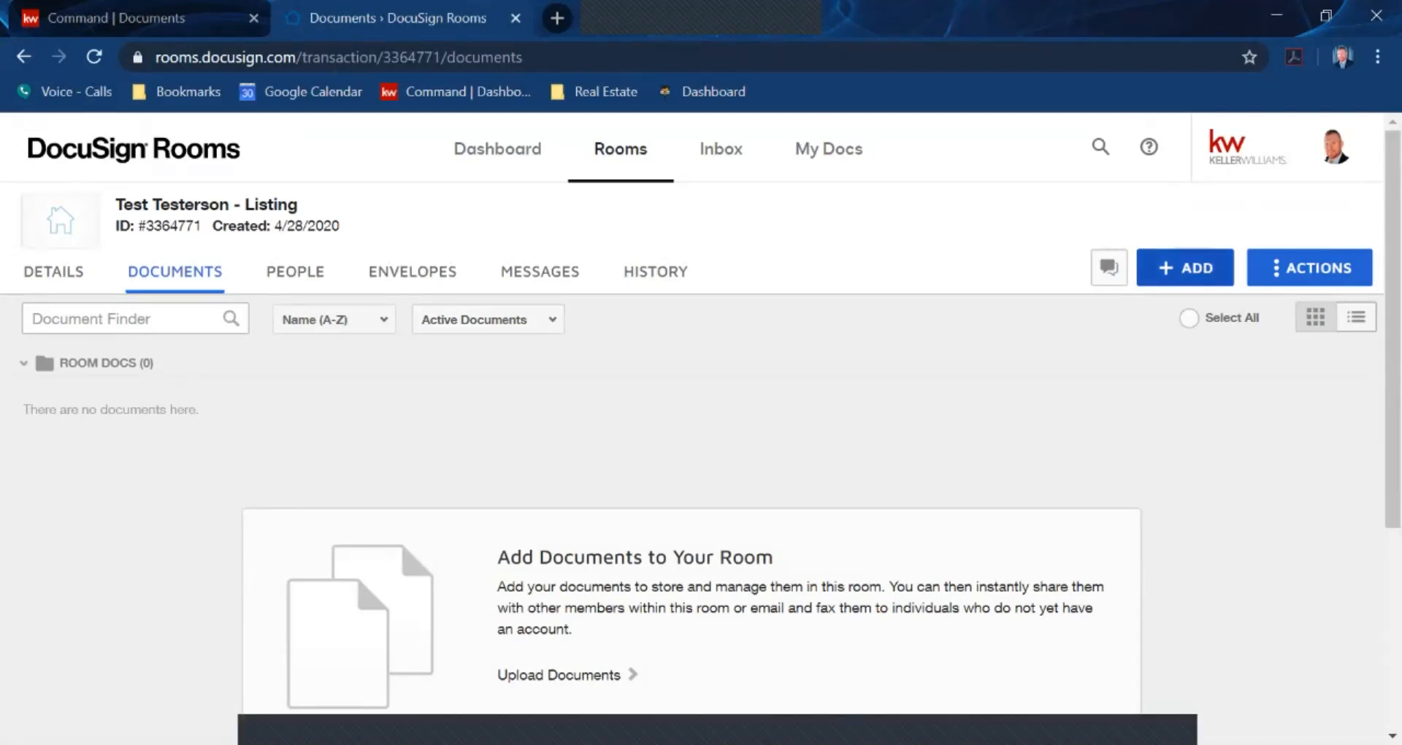
Begin a zipForm transaction, cancel it, and select the room title text to copy
click(1185, 268)
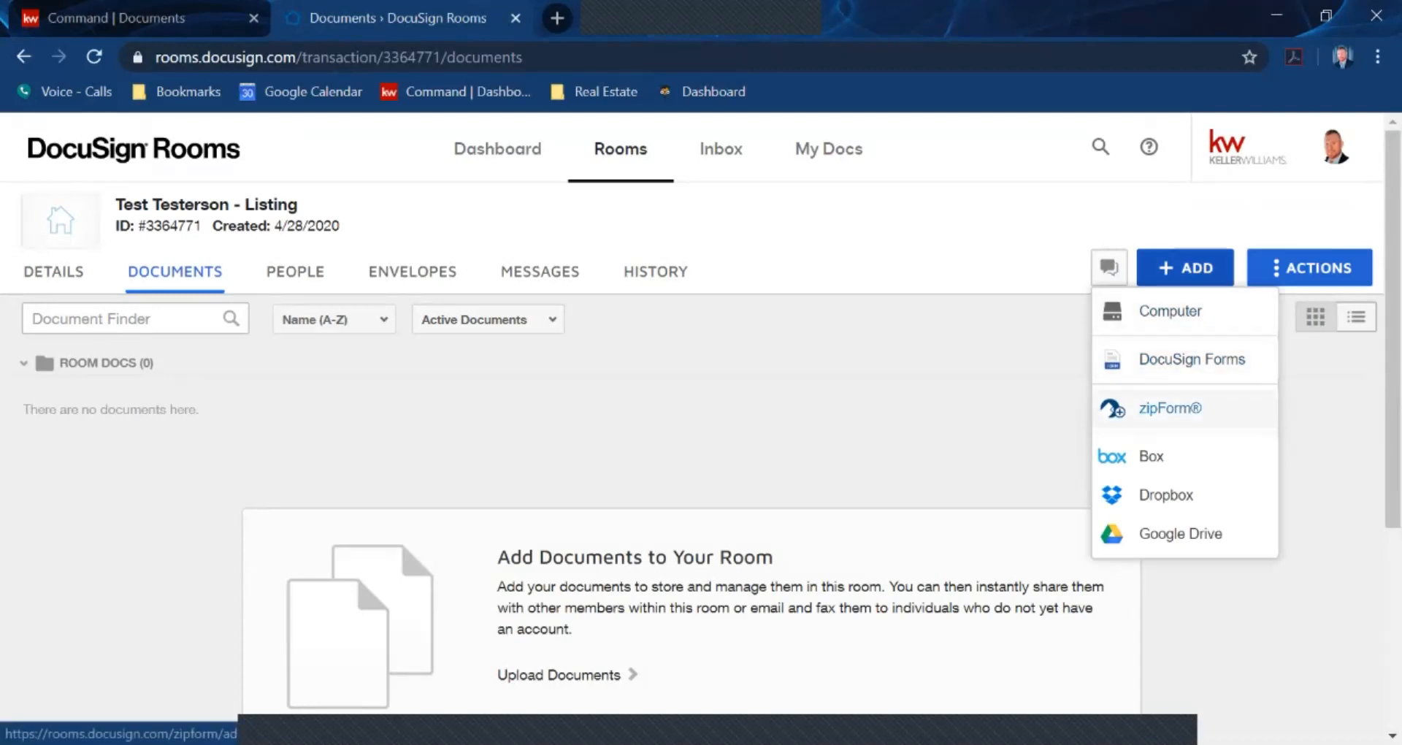
click(1170, 408)
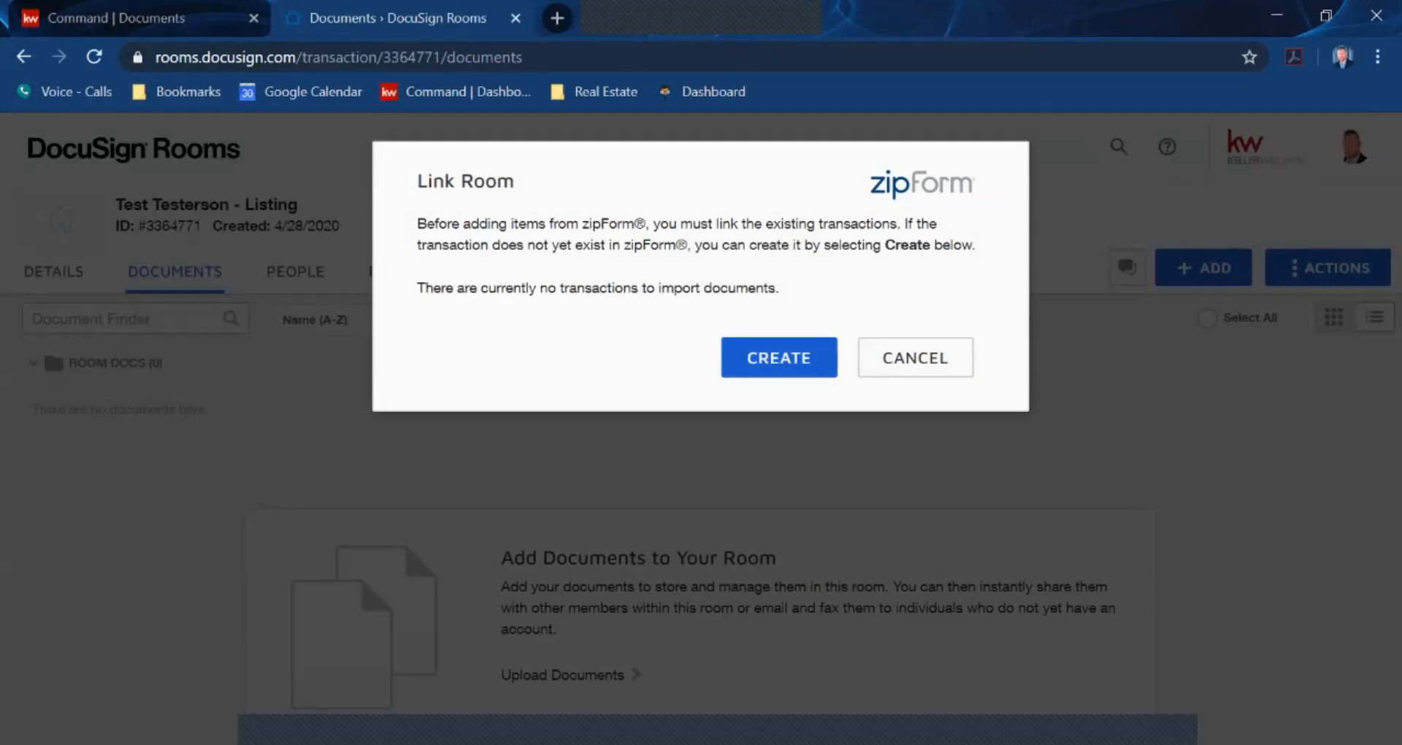
click(779, 357)
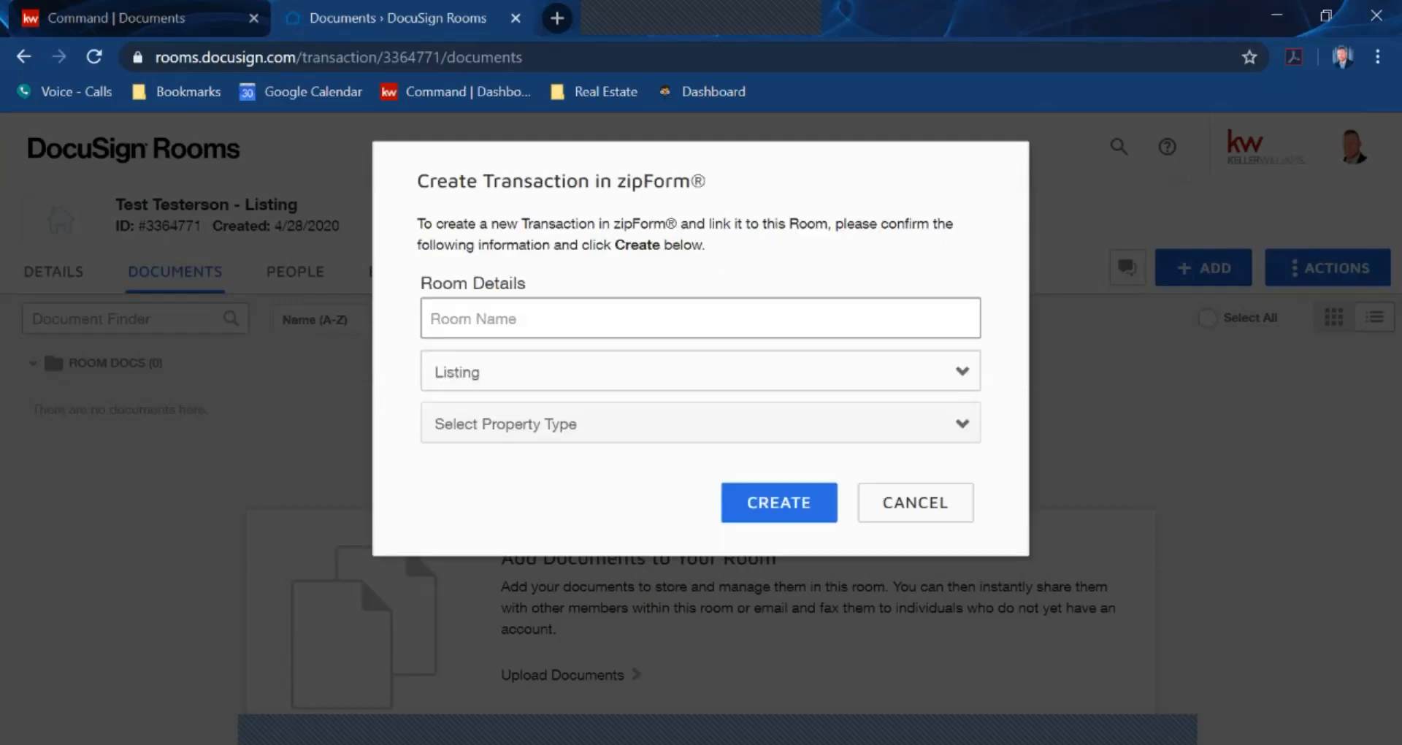
click(431, 318)
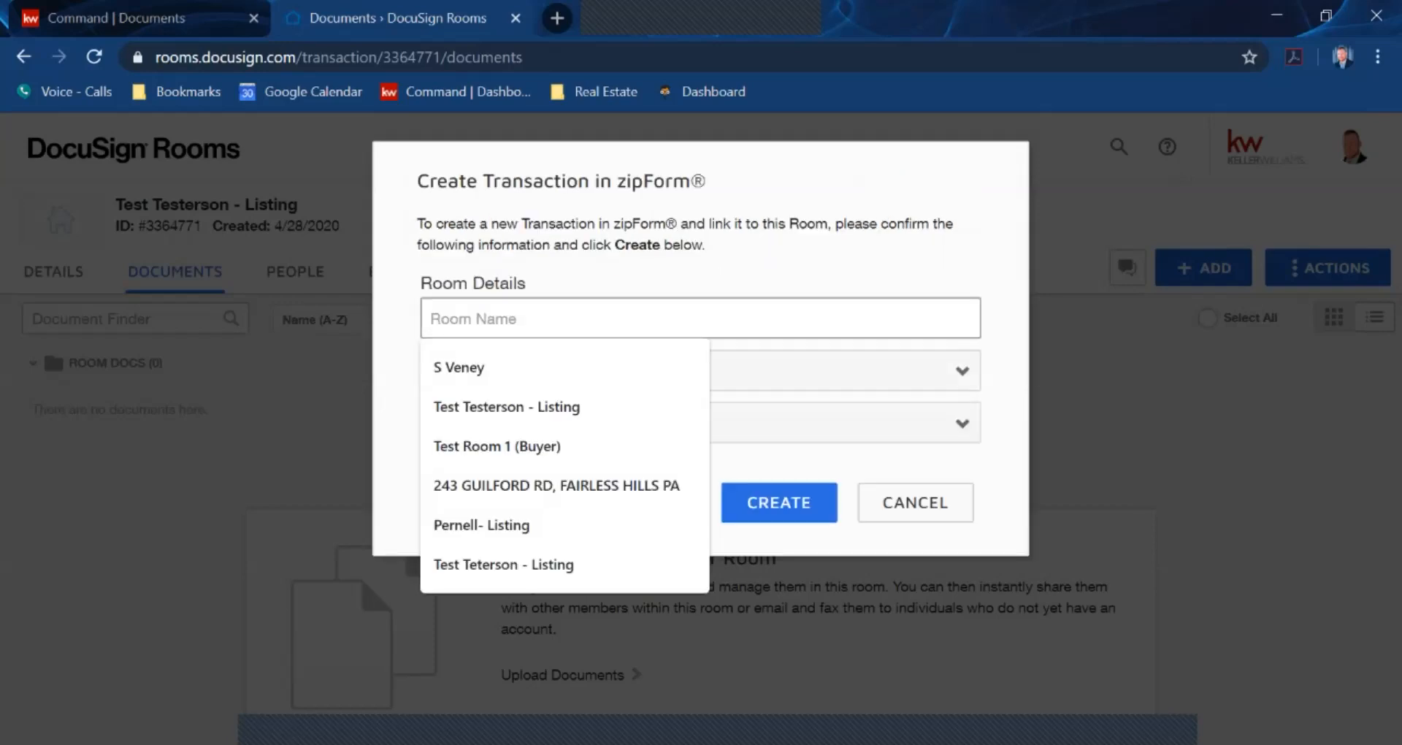
click(915, 503)
drag(300, 207, 114, 207)
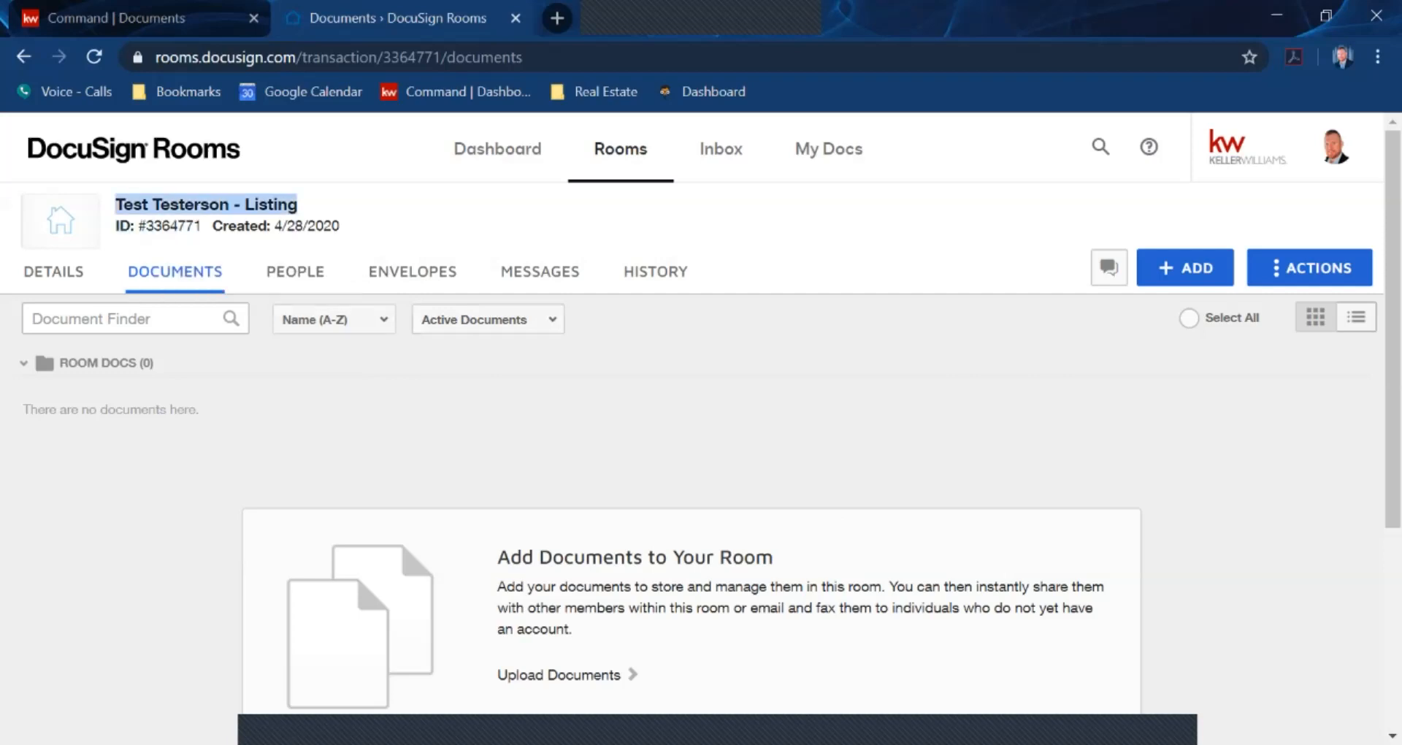
Create the zipForm transaction with room type Listing and property type Residential
click(1185, 267)
click(1183, 410)
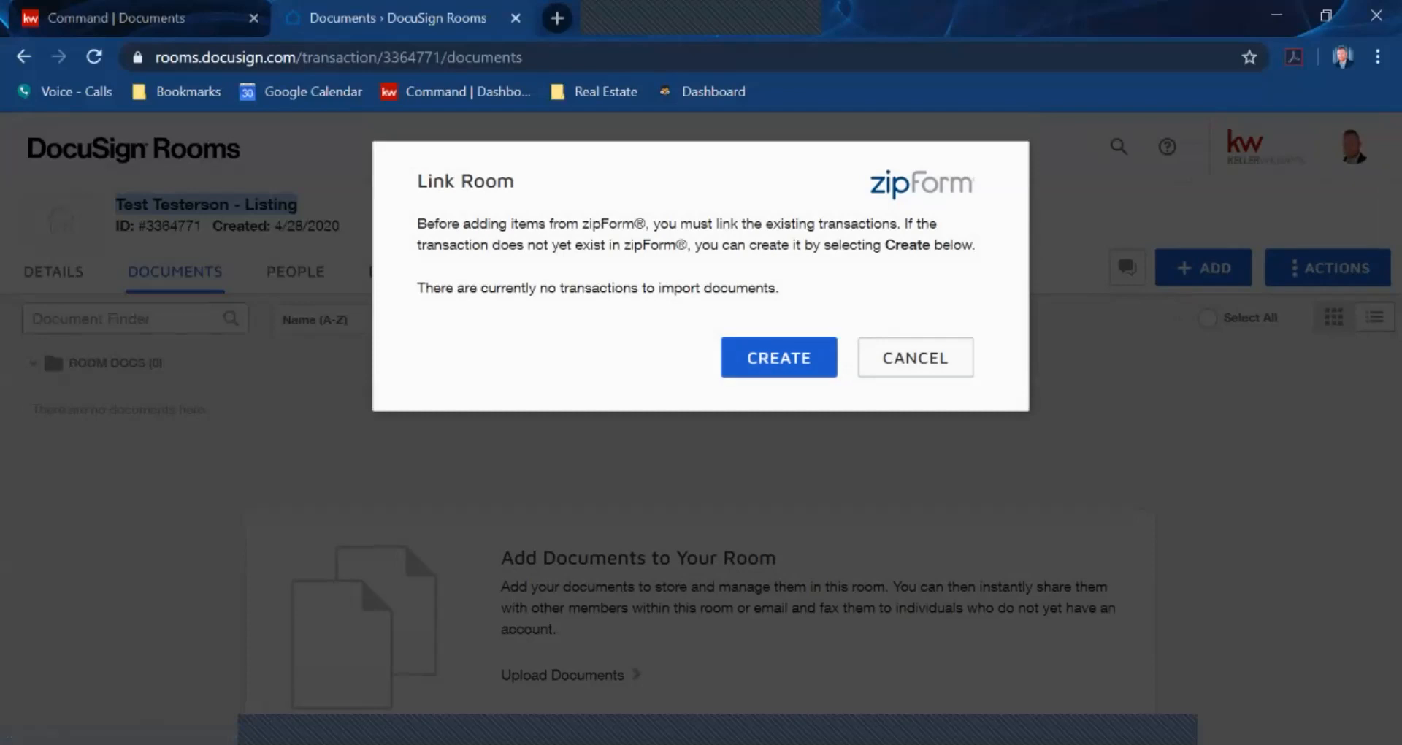
click(779, 357)
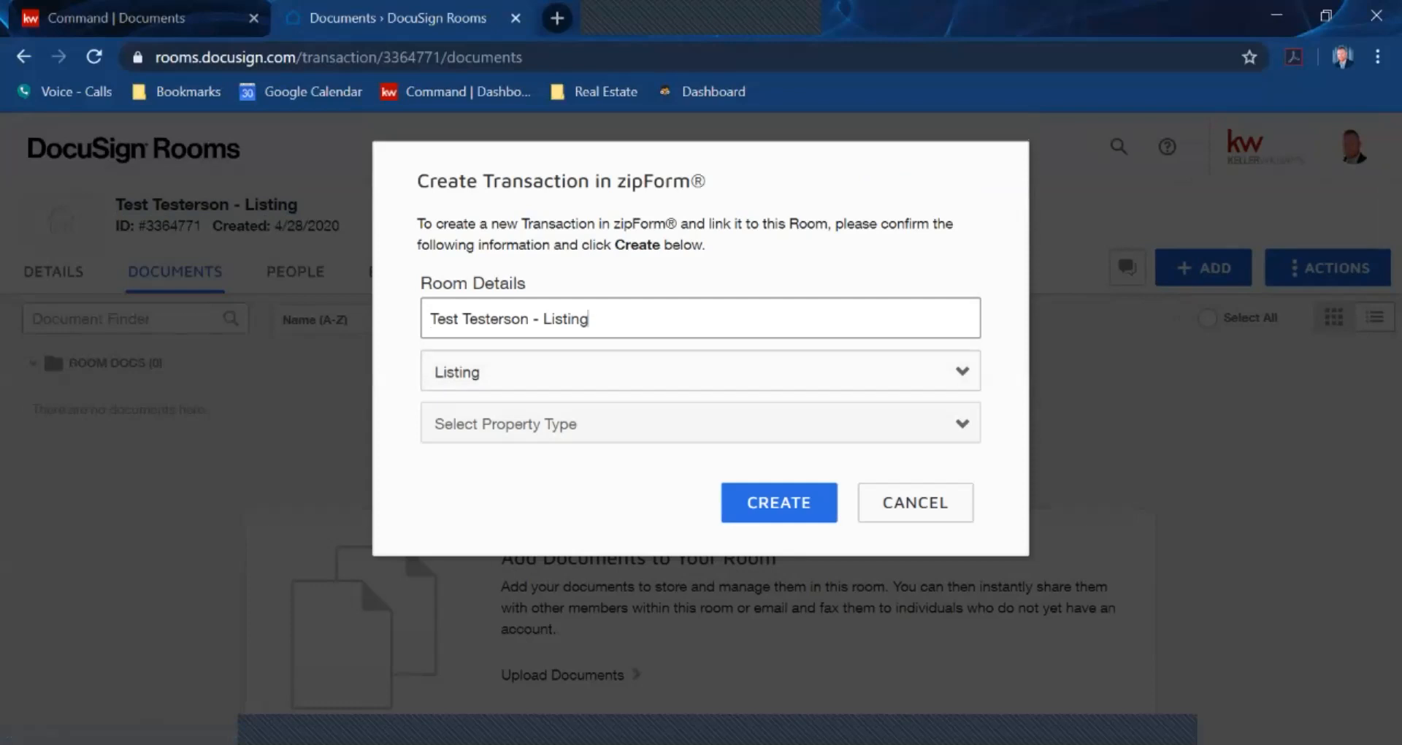
click(701, 371)
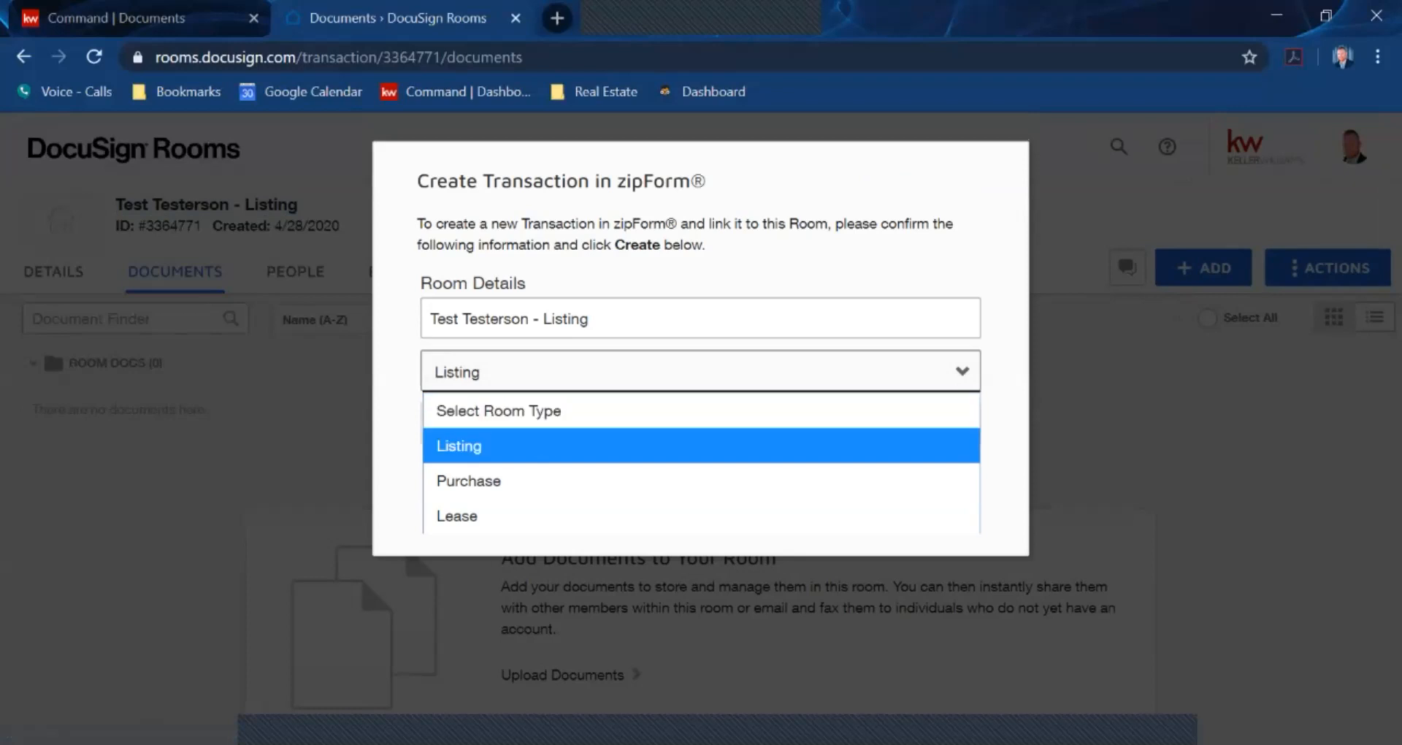
click(512, 446)
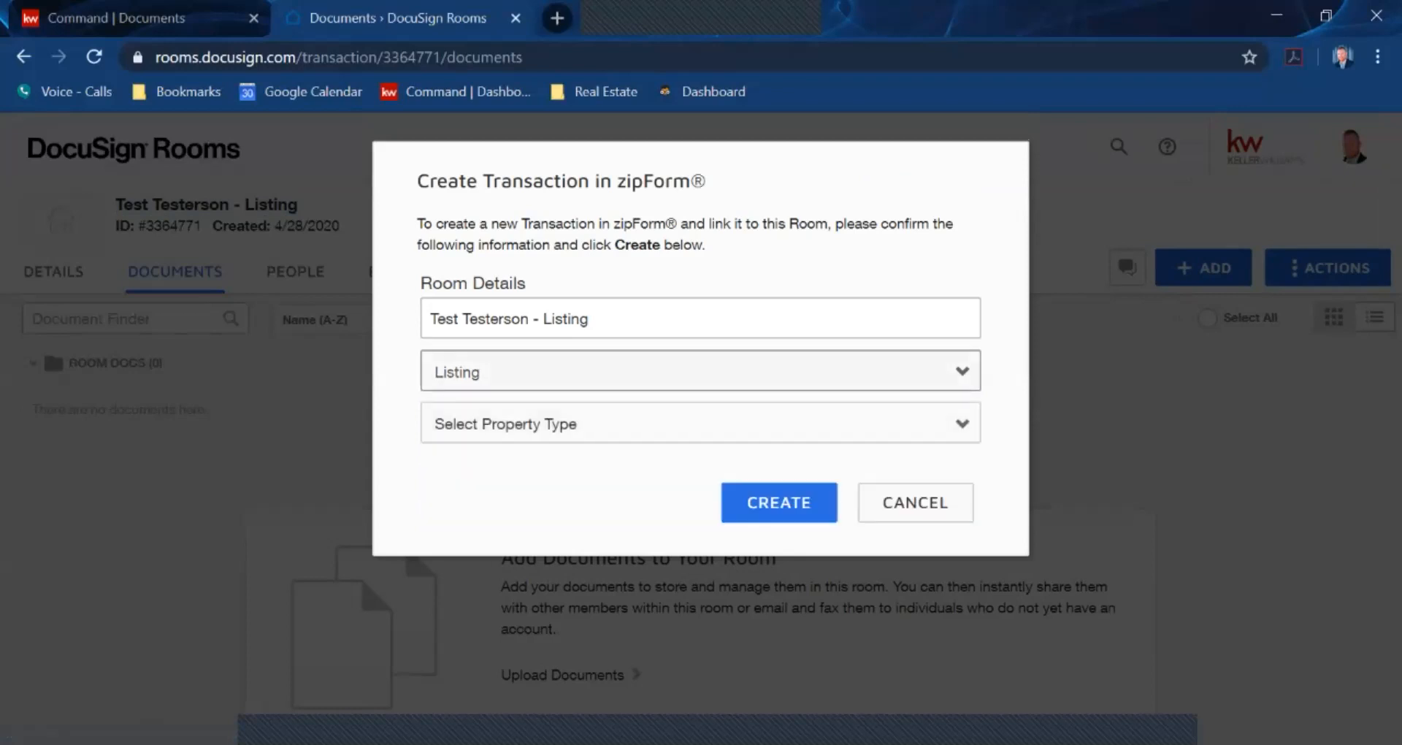
click(701, 424)
click(511, 498)
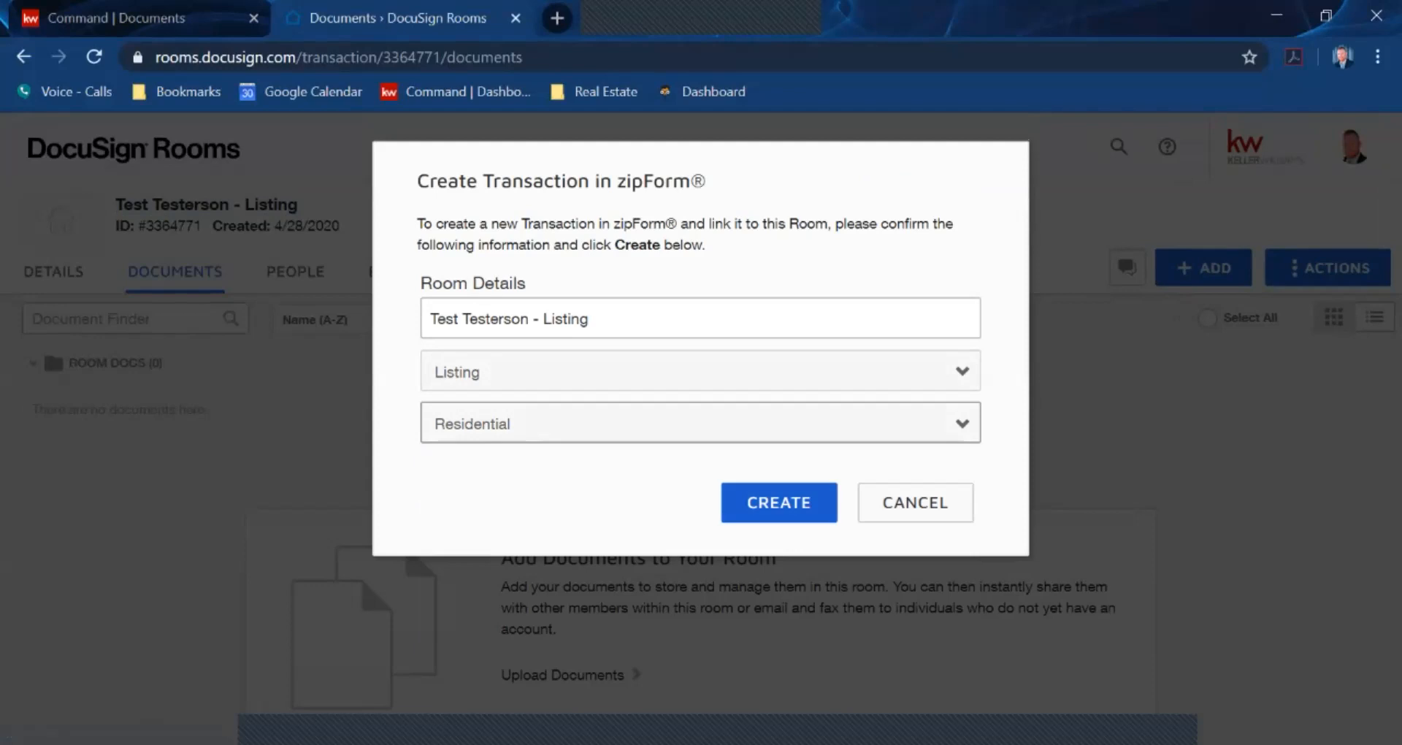
click(780, 502)
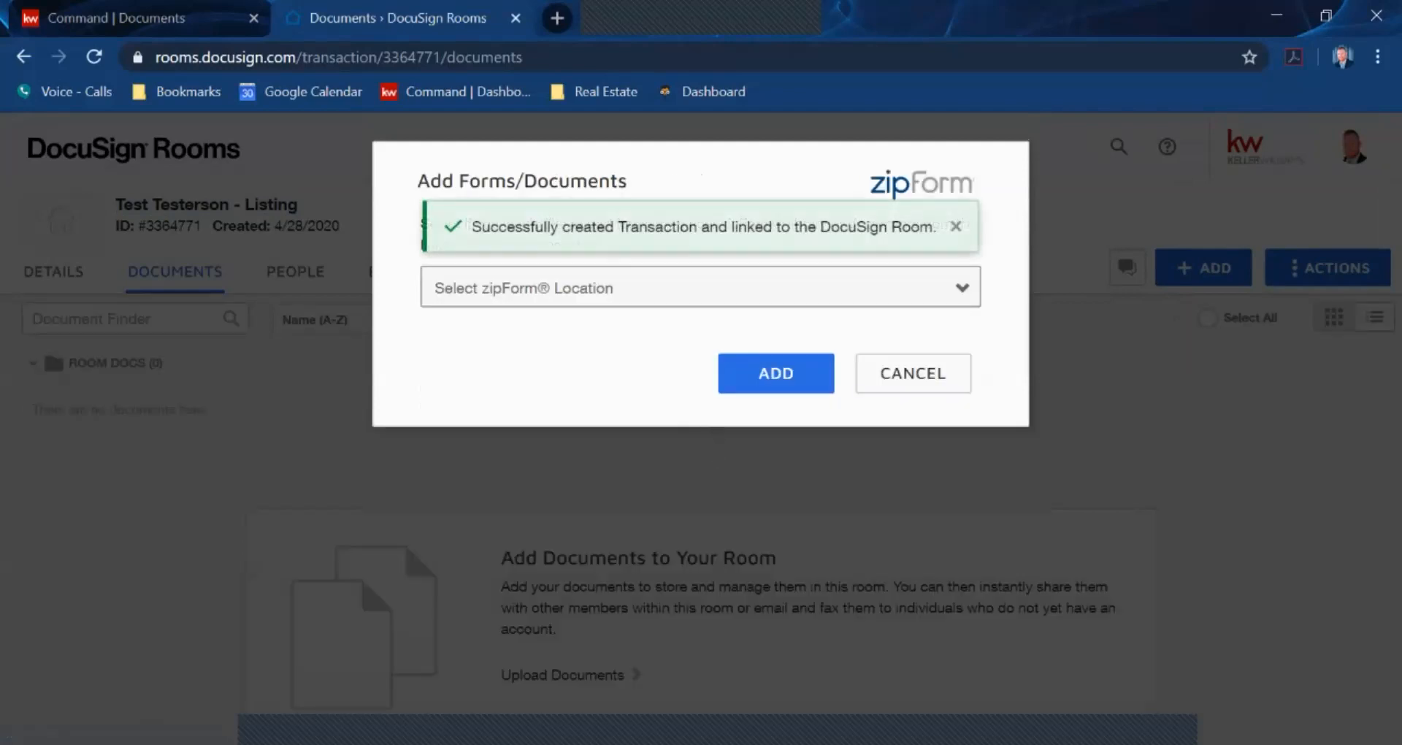
Take forms from the Linked Transaction source and check all of them with Select All
click(701, 287)
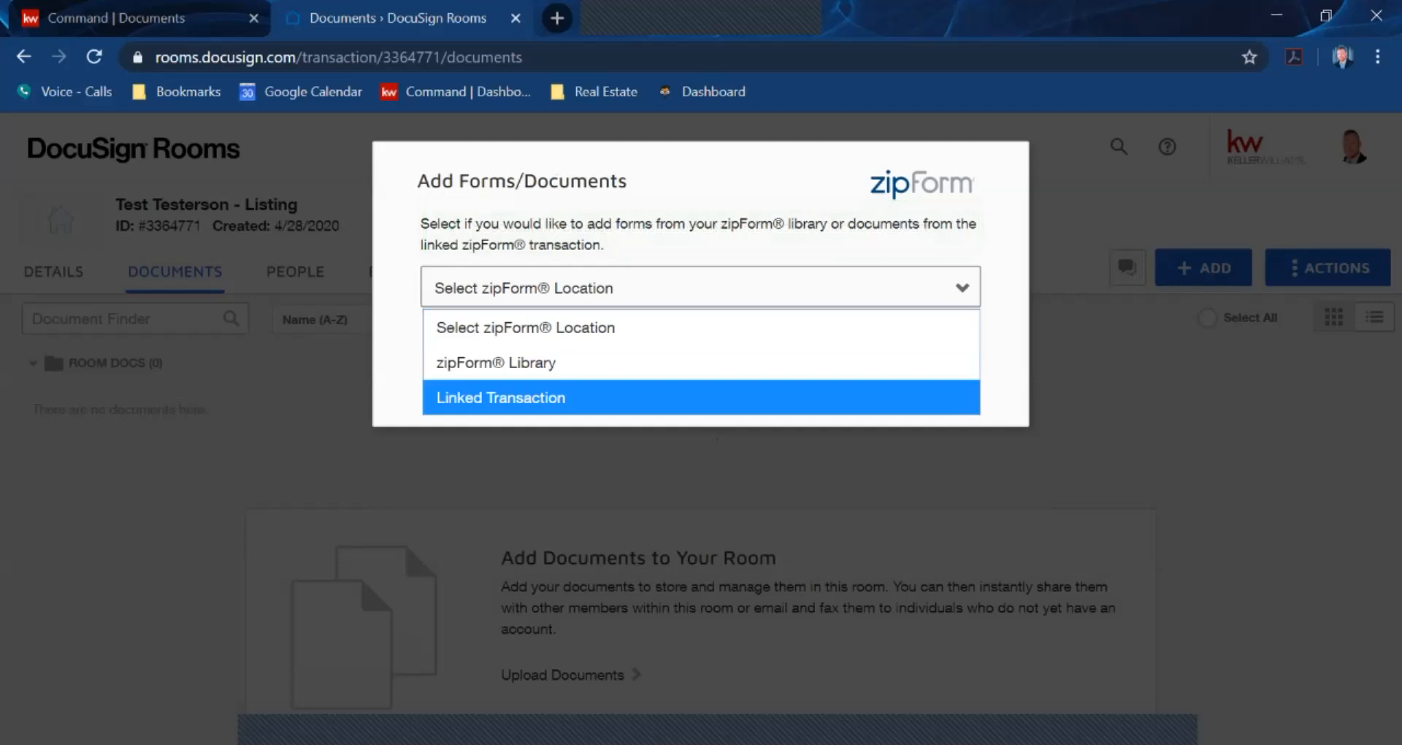
key(Return)
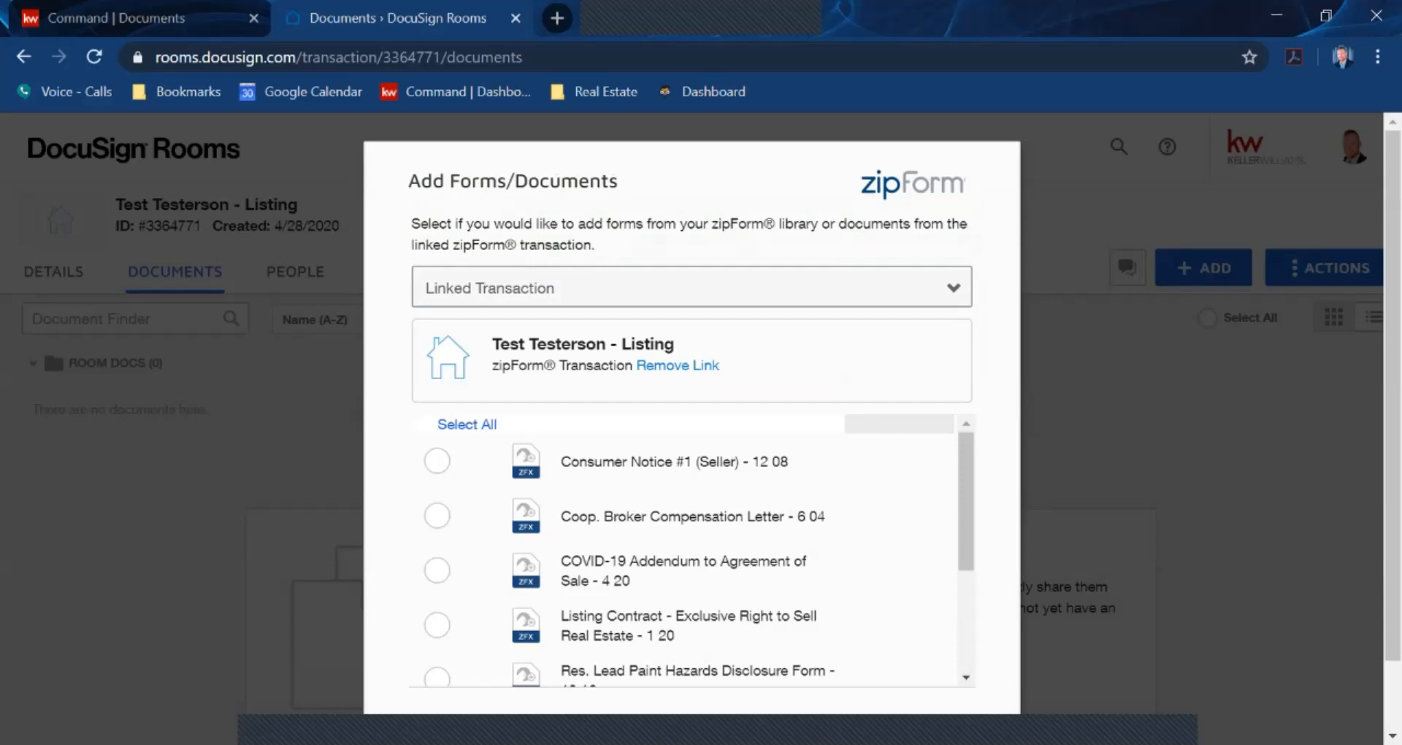
scroll(691, 548, down, 5)
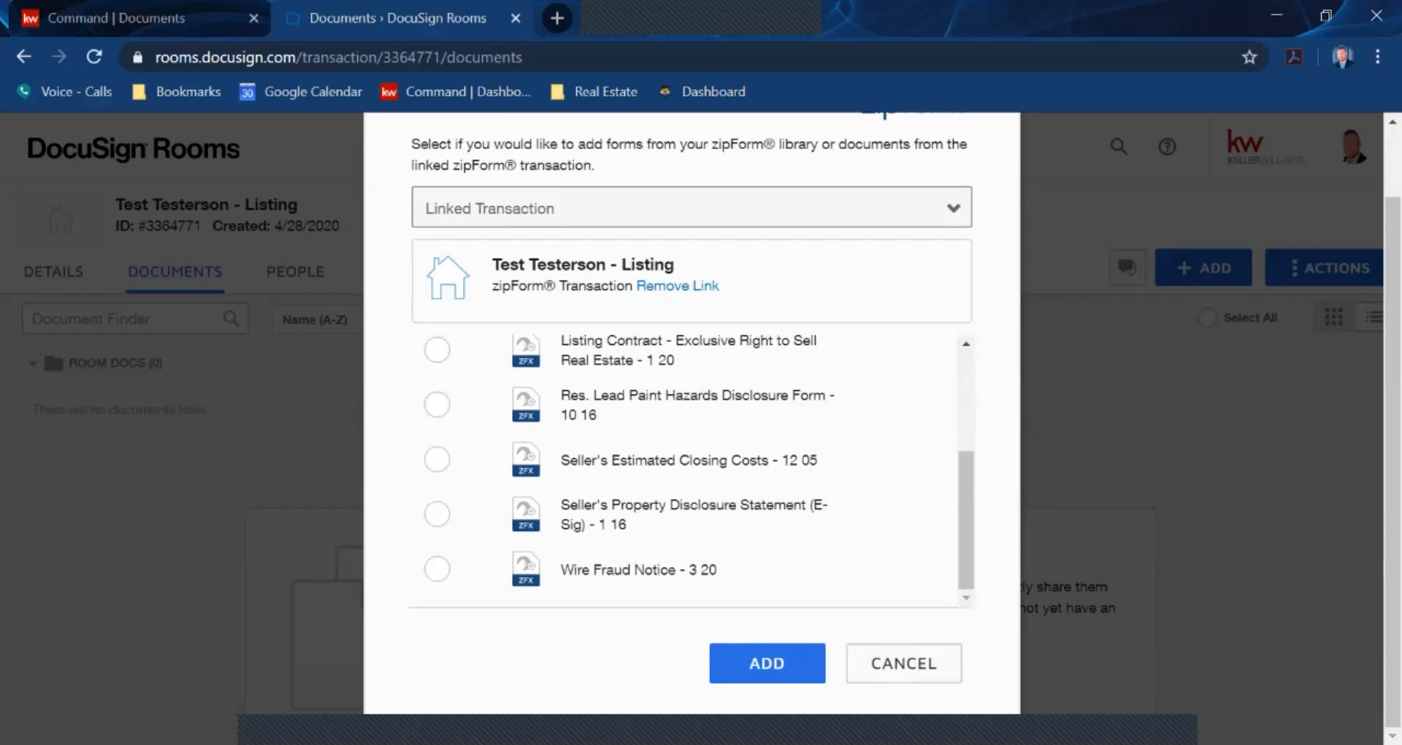
click(437, 460)
click(437, 405)
click(436, 350)
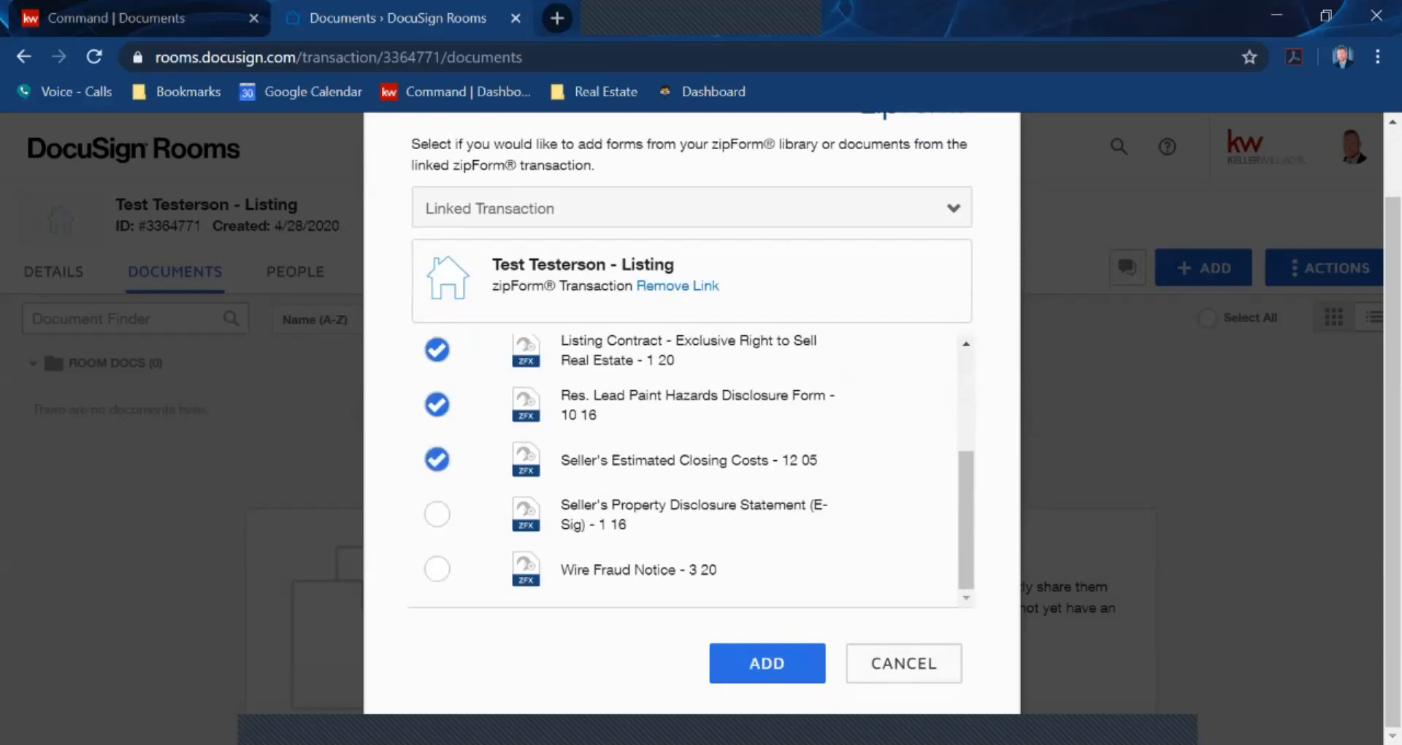
click(436, 349)
click(437, 460)
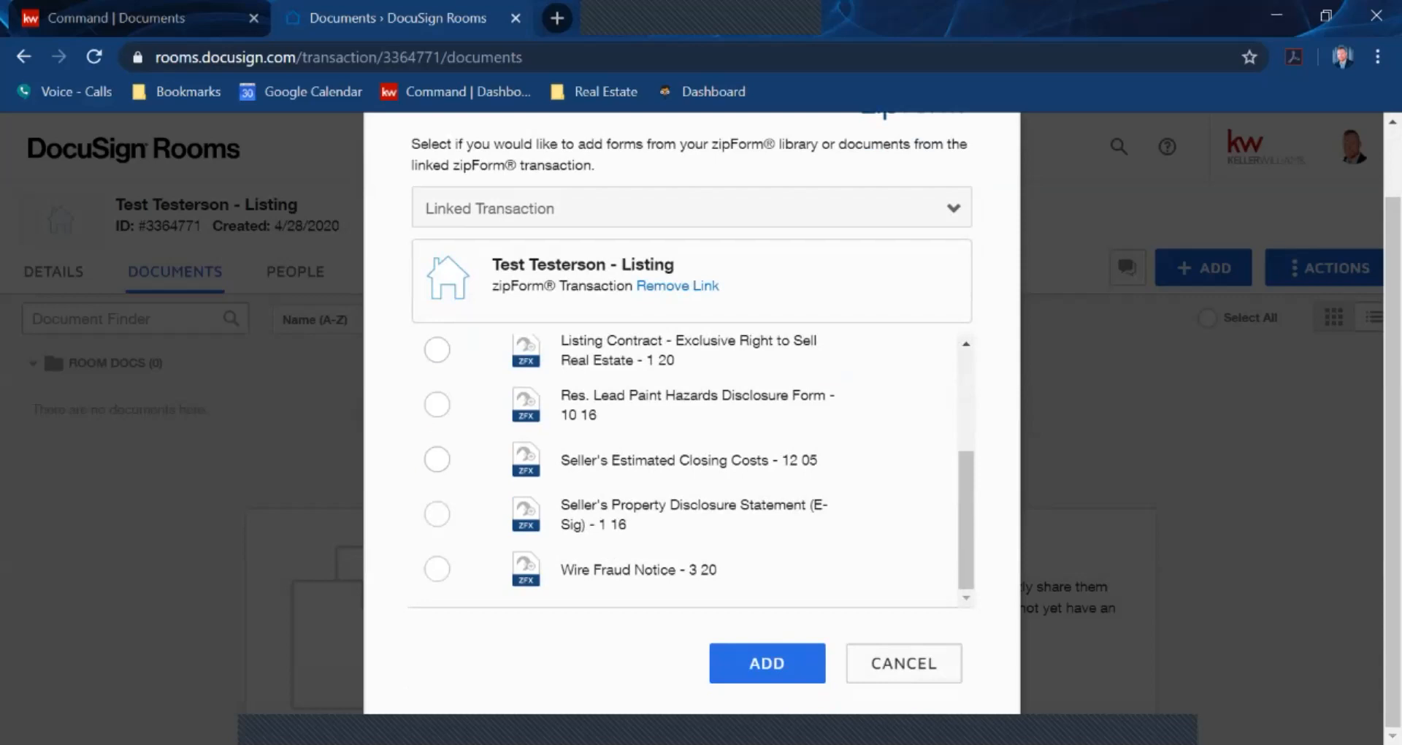
scroll(442, 453, up, 5)
click(467, 425)
scroll(692, 511, down, 5)
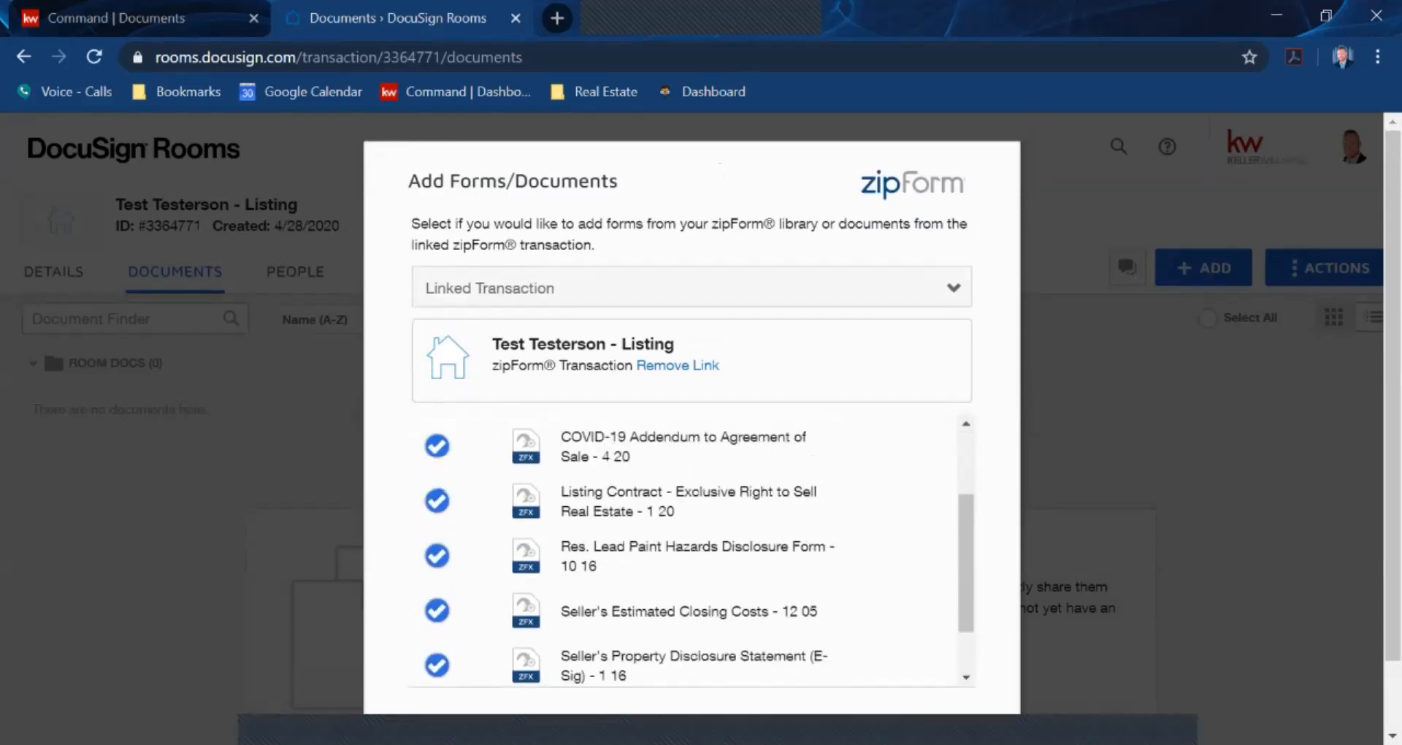
Add the eight checked zipForm forms, including the Listing Contract, to Room Docs
click(768, 663)
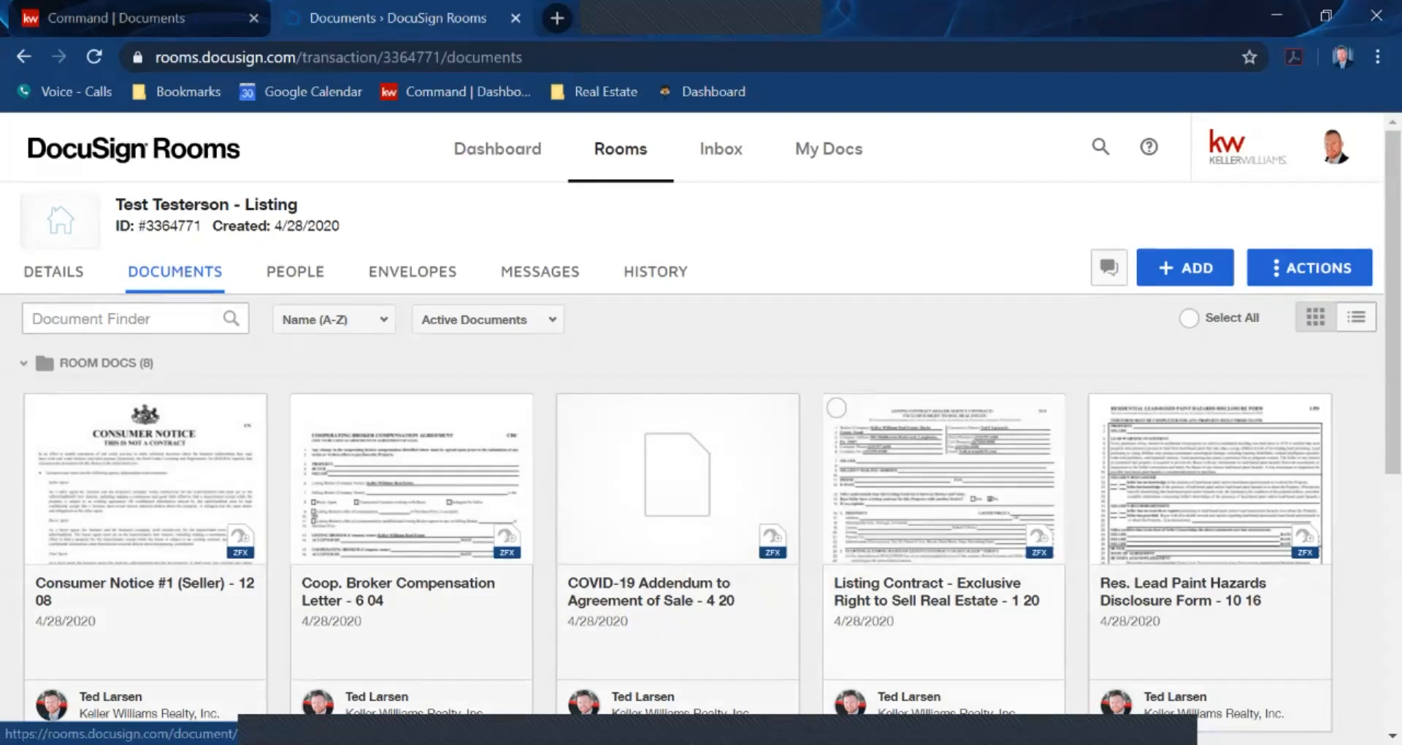
click(944, 482)
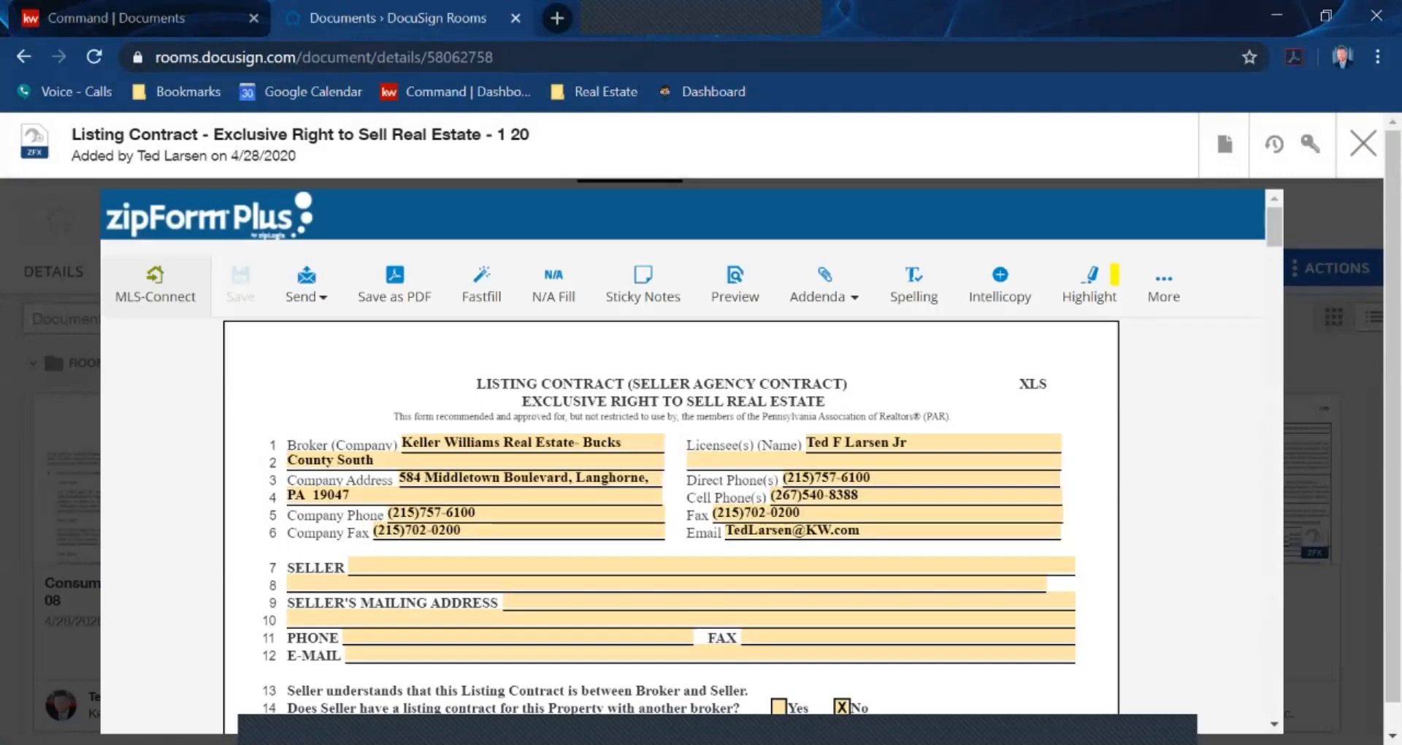
scroll(672, 511, down, 2)
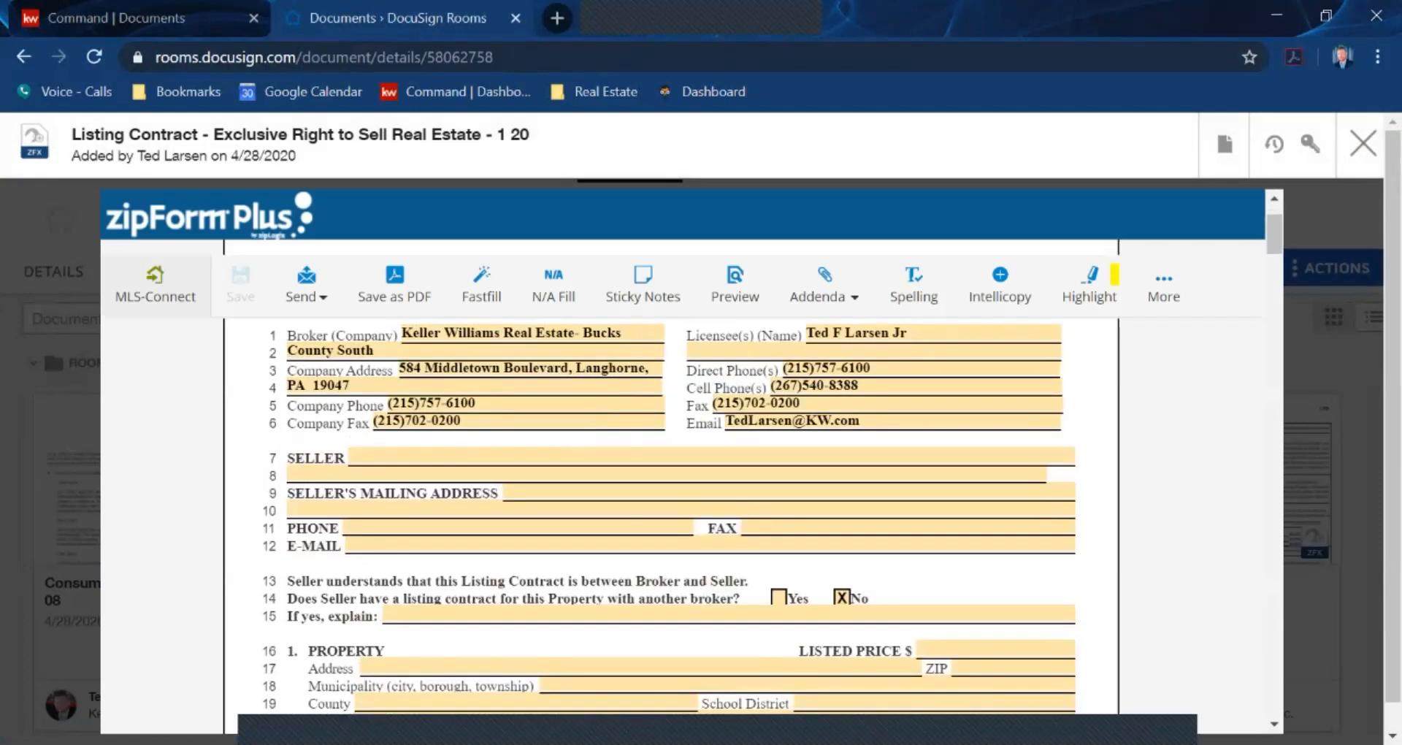
scroll(672, 512, down, 8)
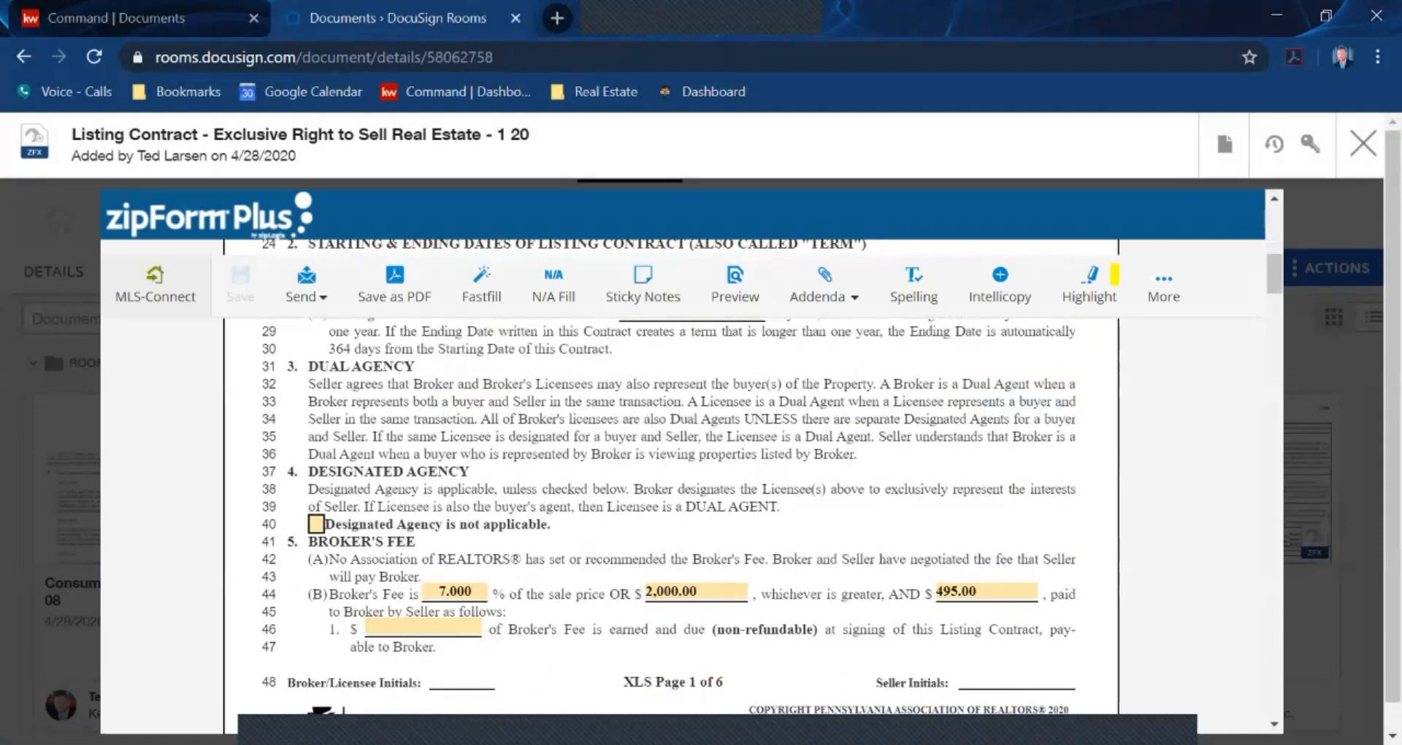
scroll(672, 511, down, 6)
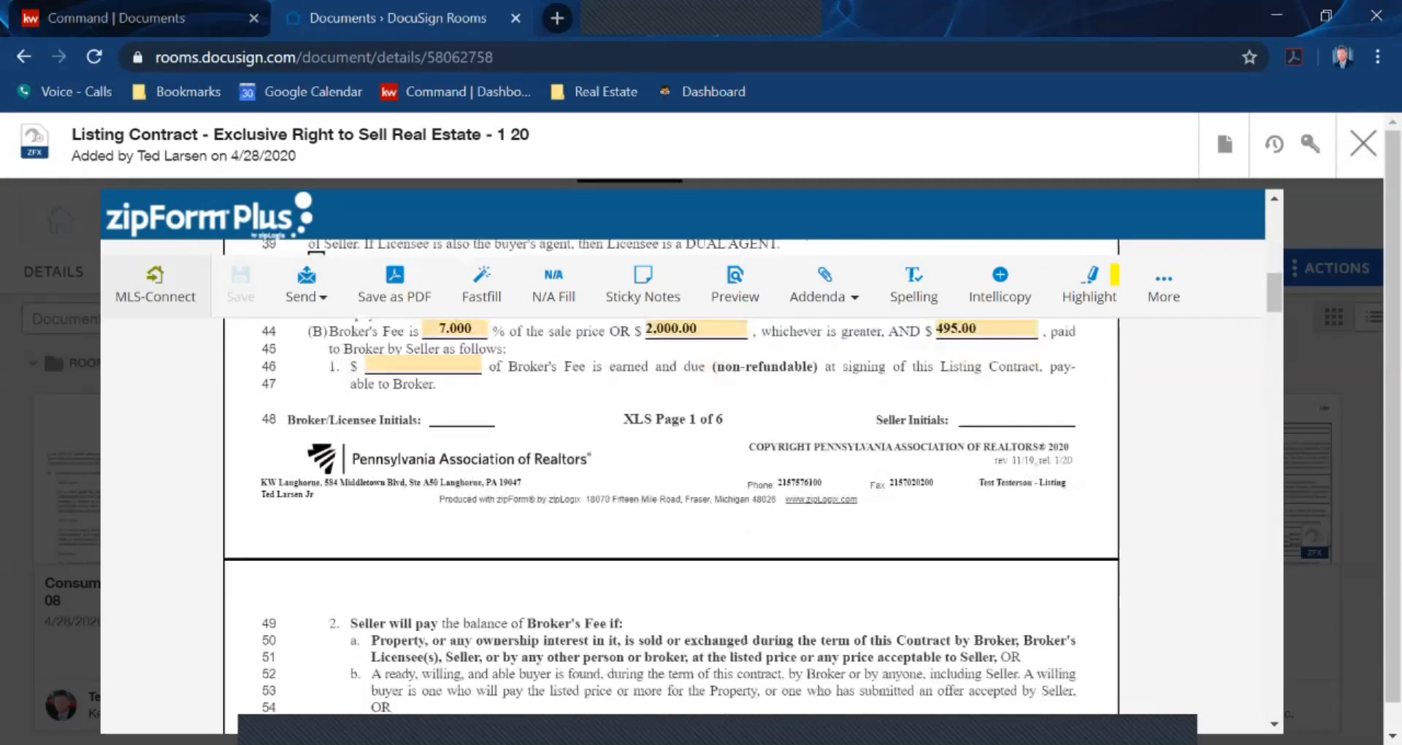
scroll(672, 511, down, 3)
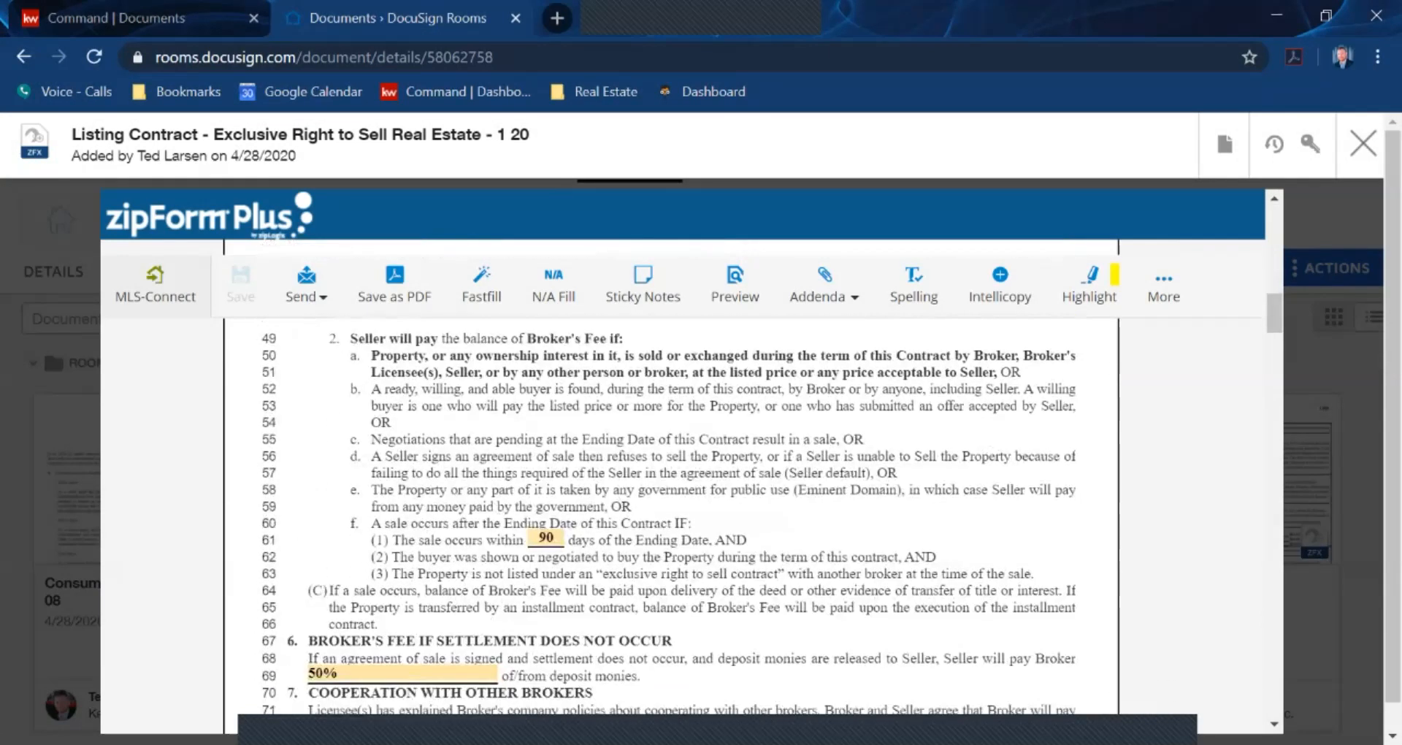
scroll(672, 511, down, 3)
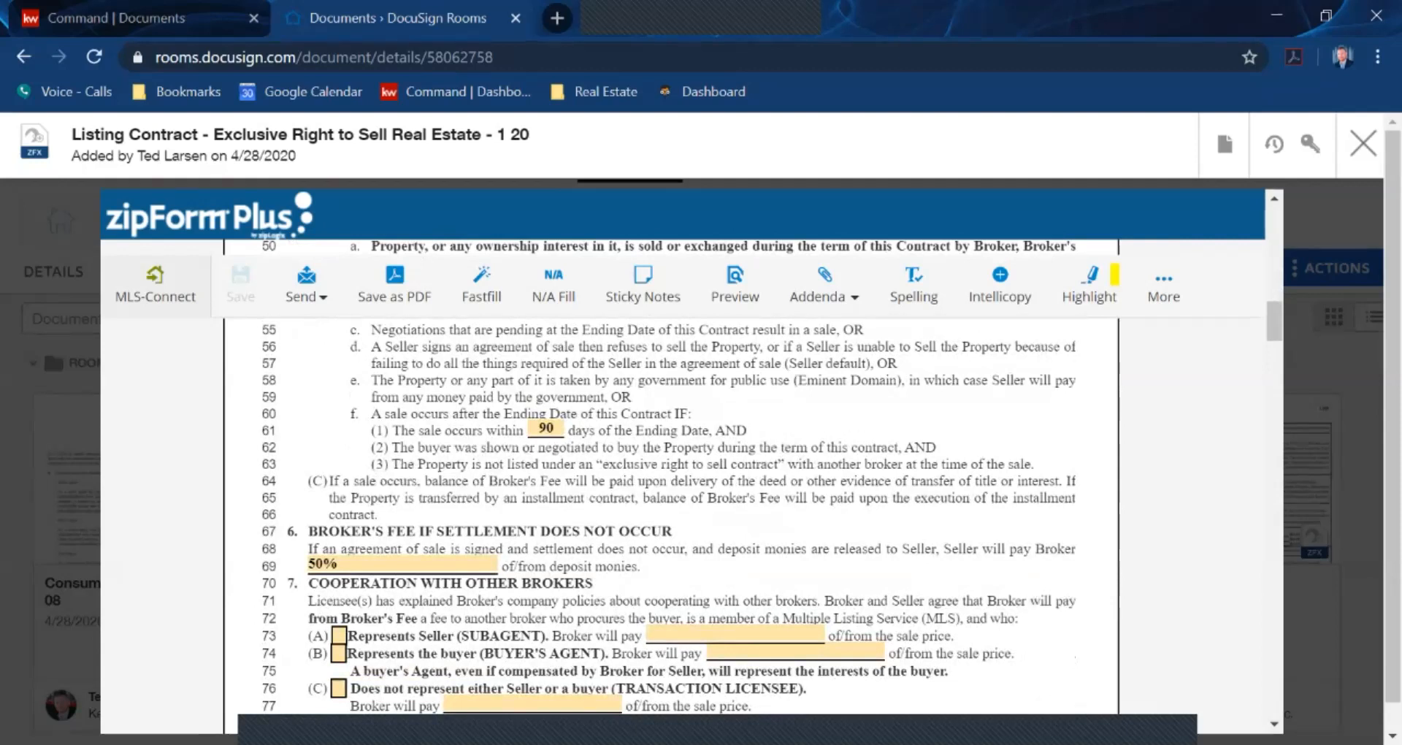
click(339, 635)
click(339, 636)
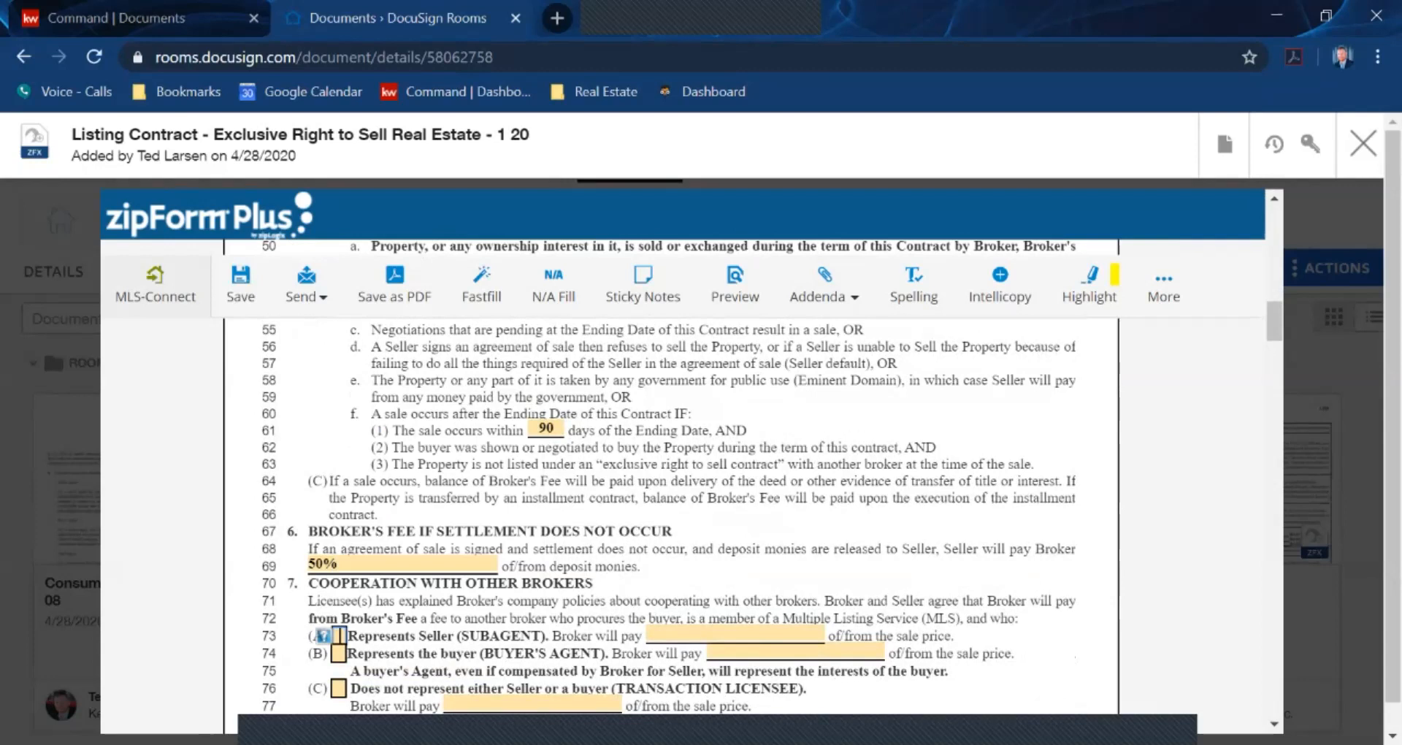
click(1363, 143)
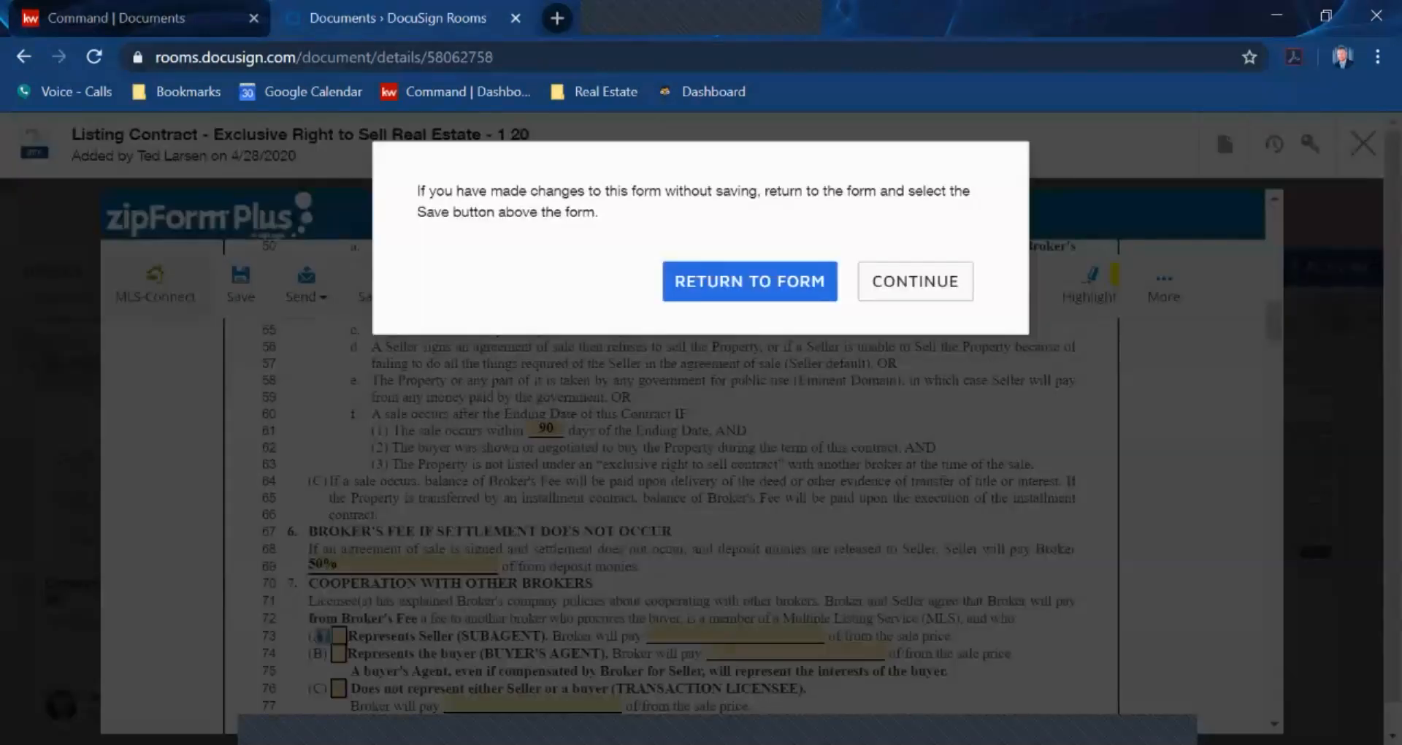
click(916, 281)
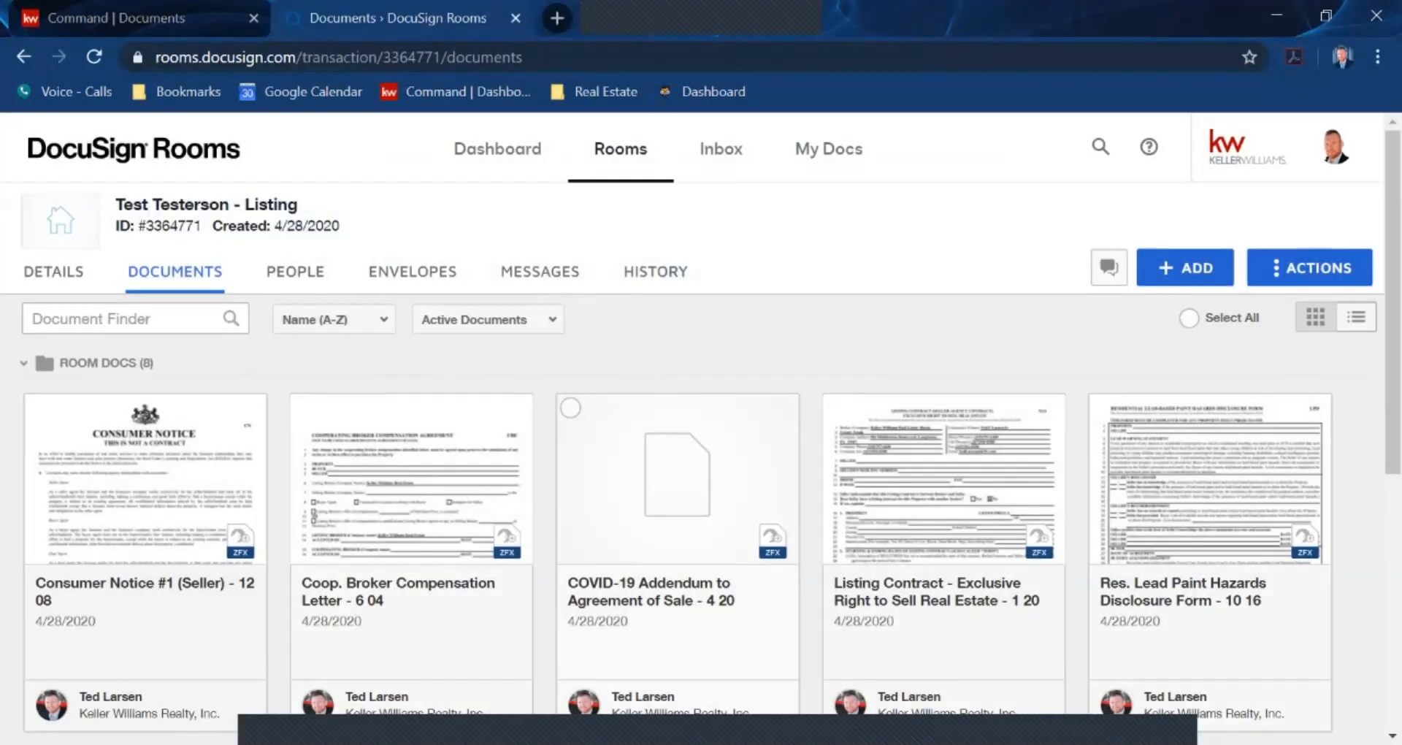
Look at the room's Envelopes, then return to Documents and open the Listing Contract
scroll(1205, 511, down, 3)
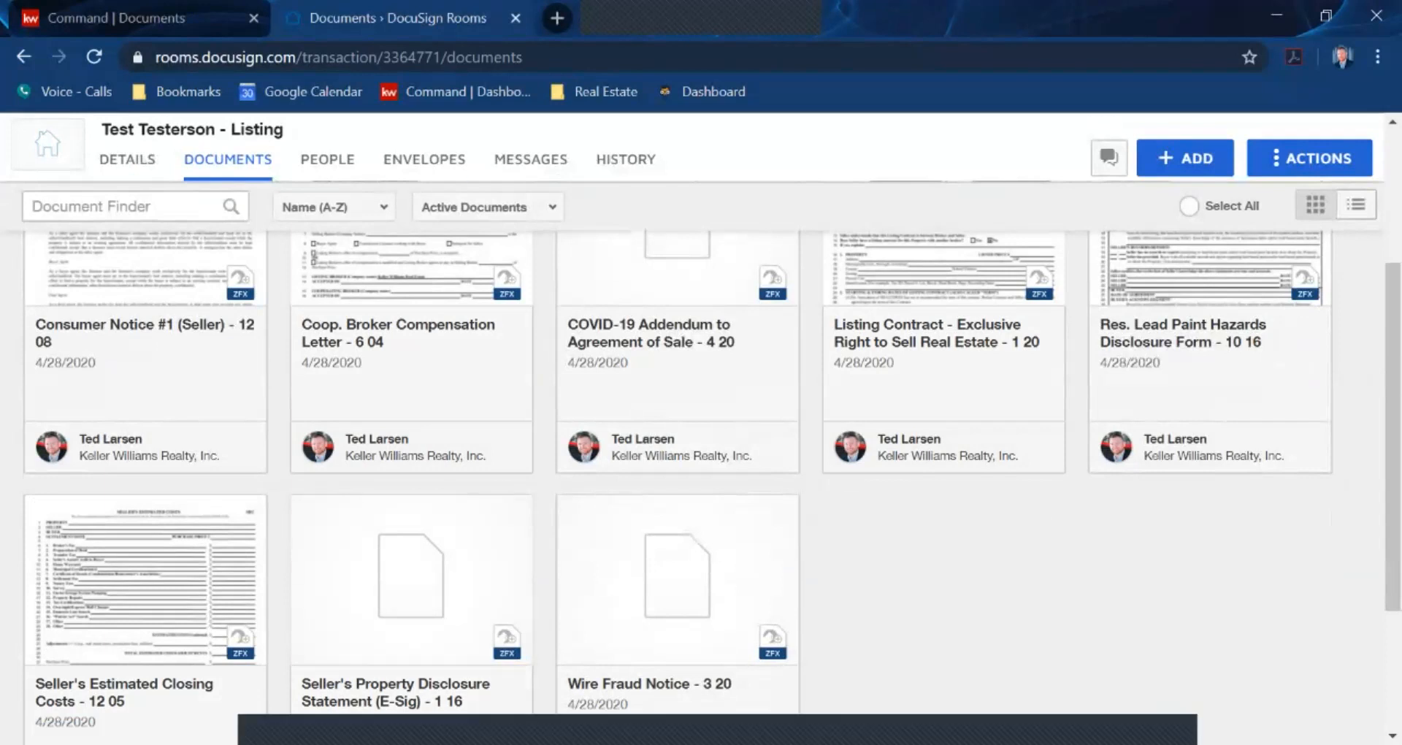
click(424, 159)
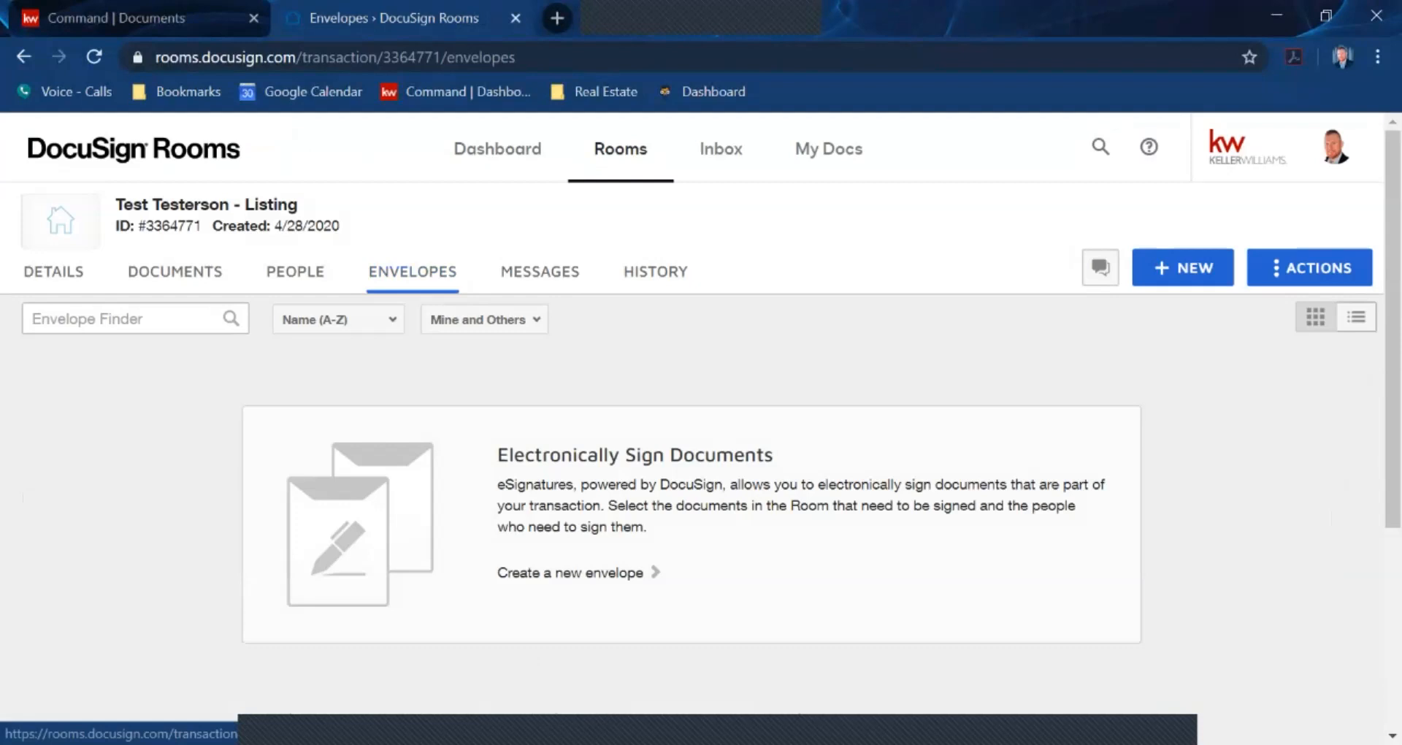
click(174, 271)
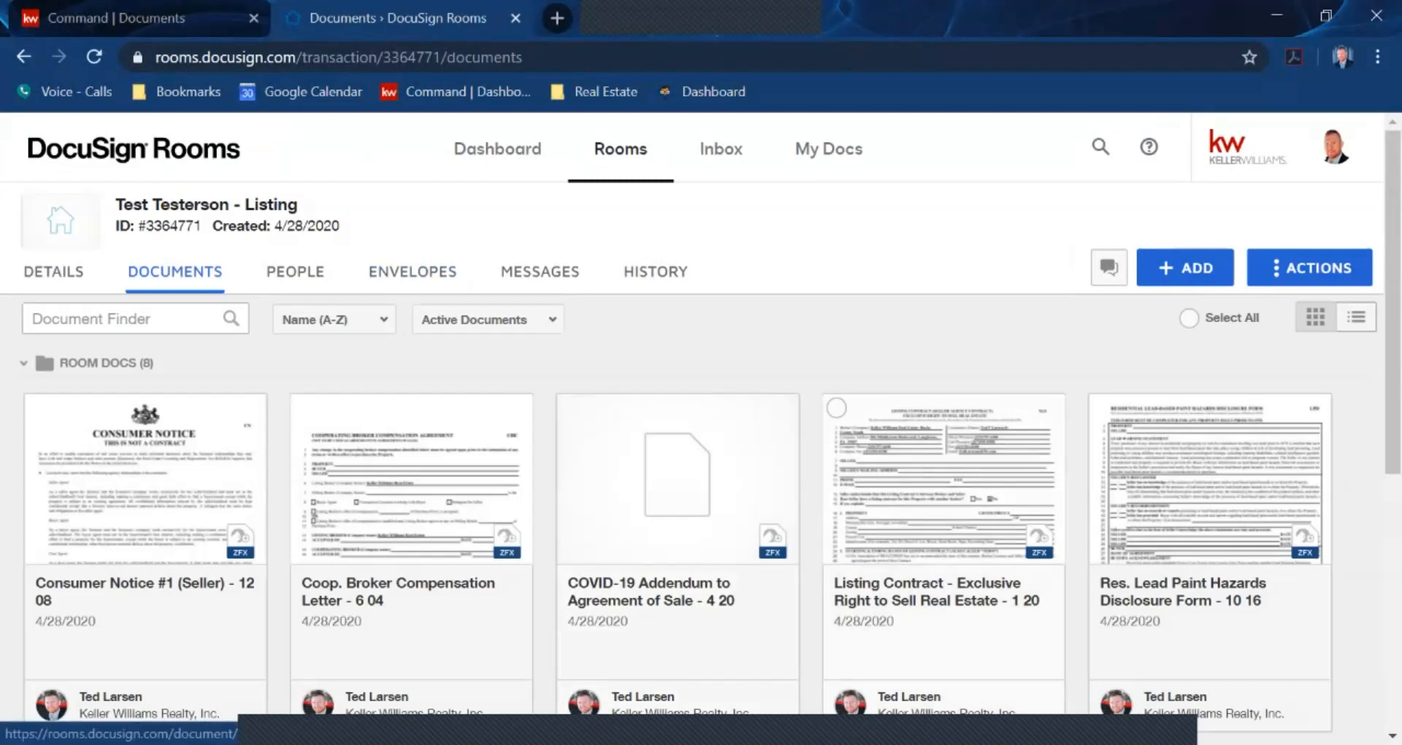
click(928, 592)
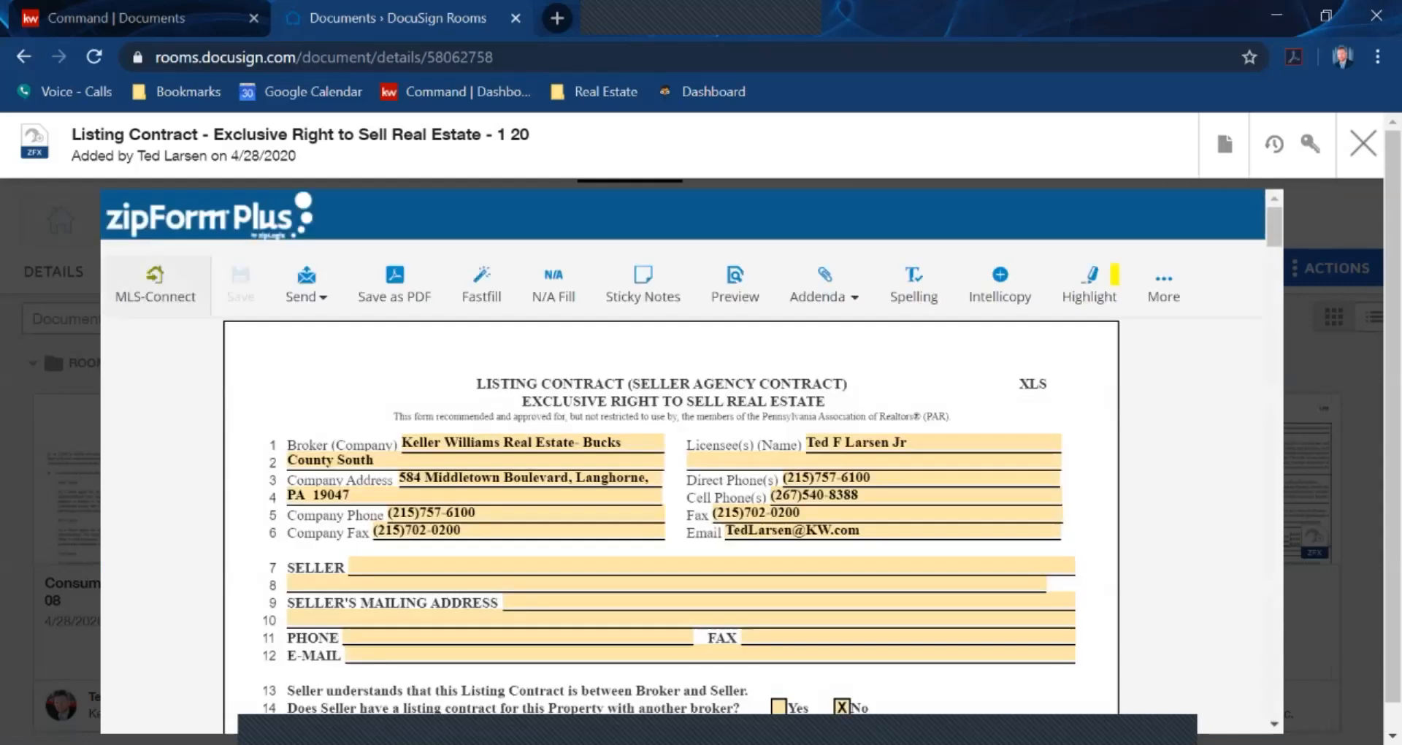
Open the seller name entry fields on the Listing Contract
mouse_move(585, 568)
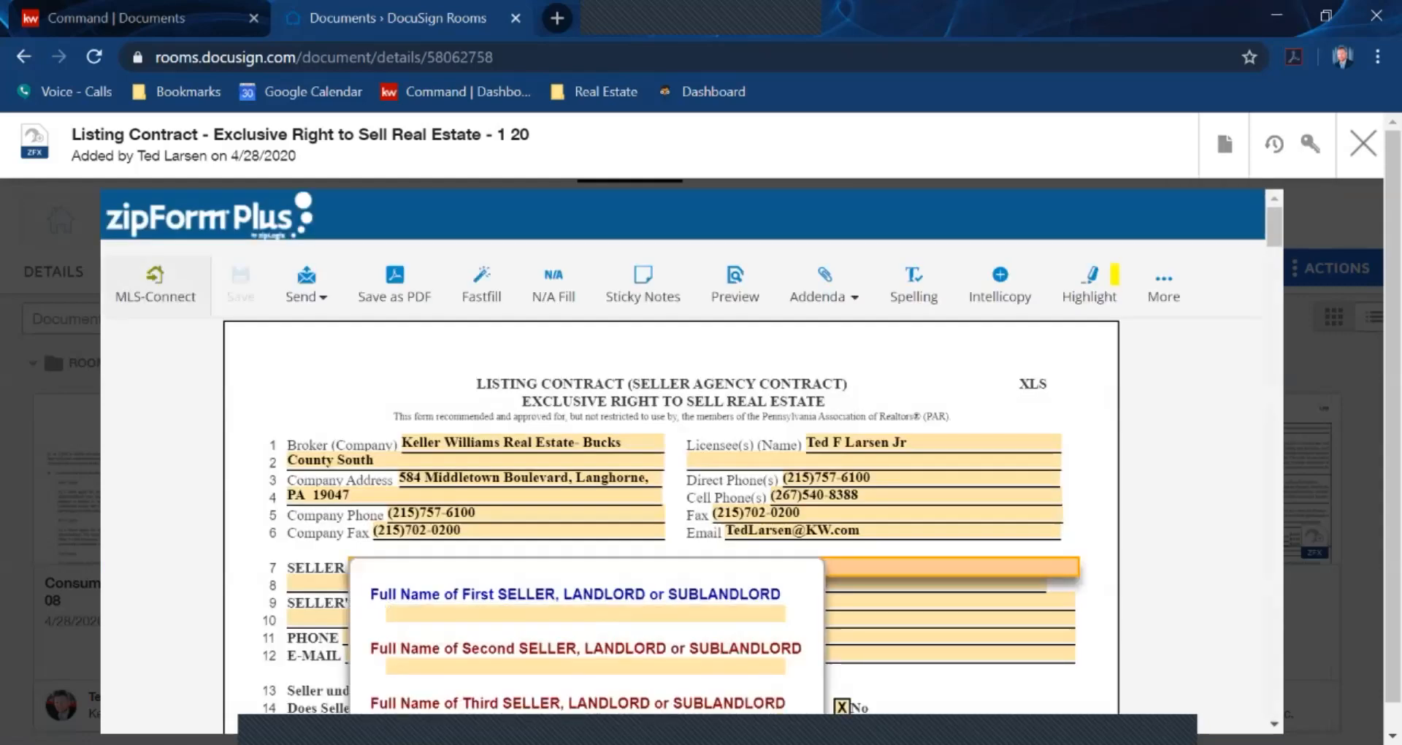
scroll(671, 516, down, 10)
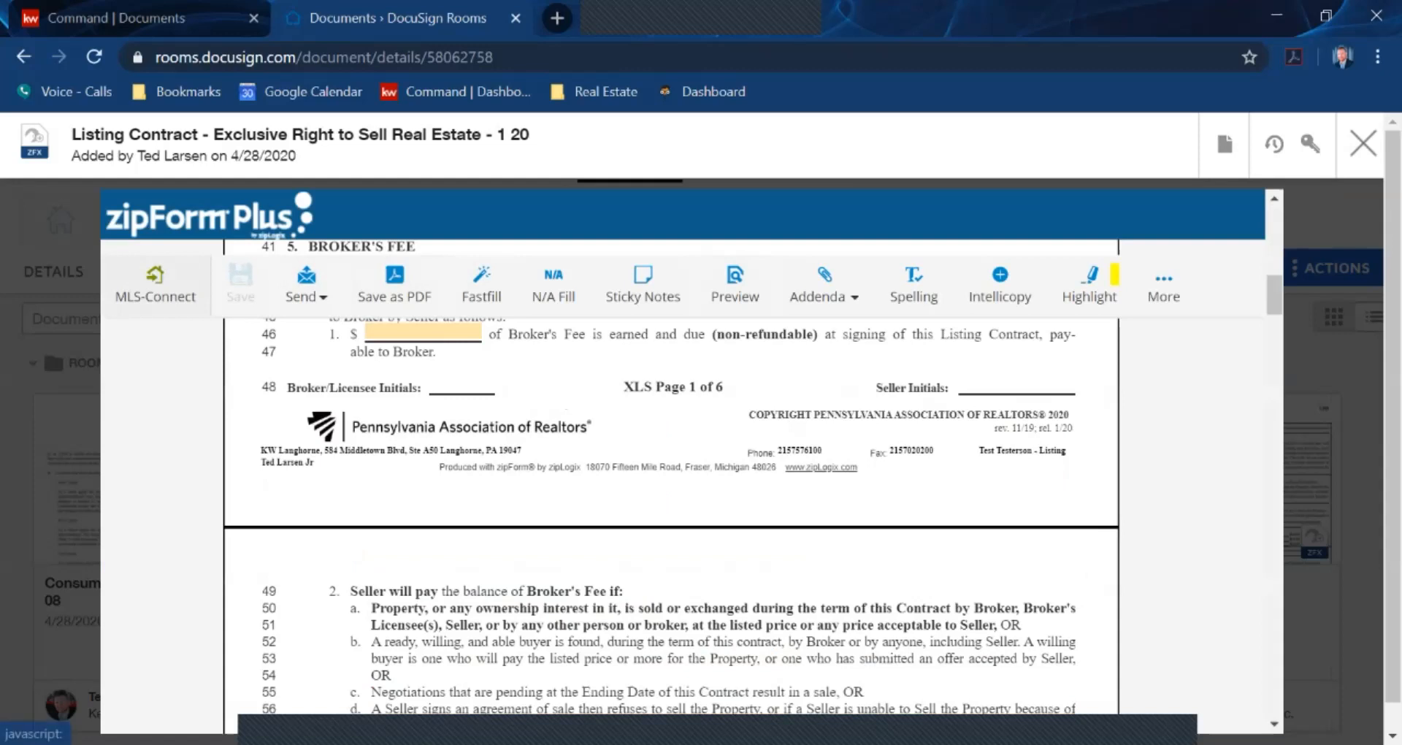
scroll(671, 512, up, 10)
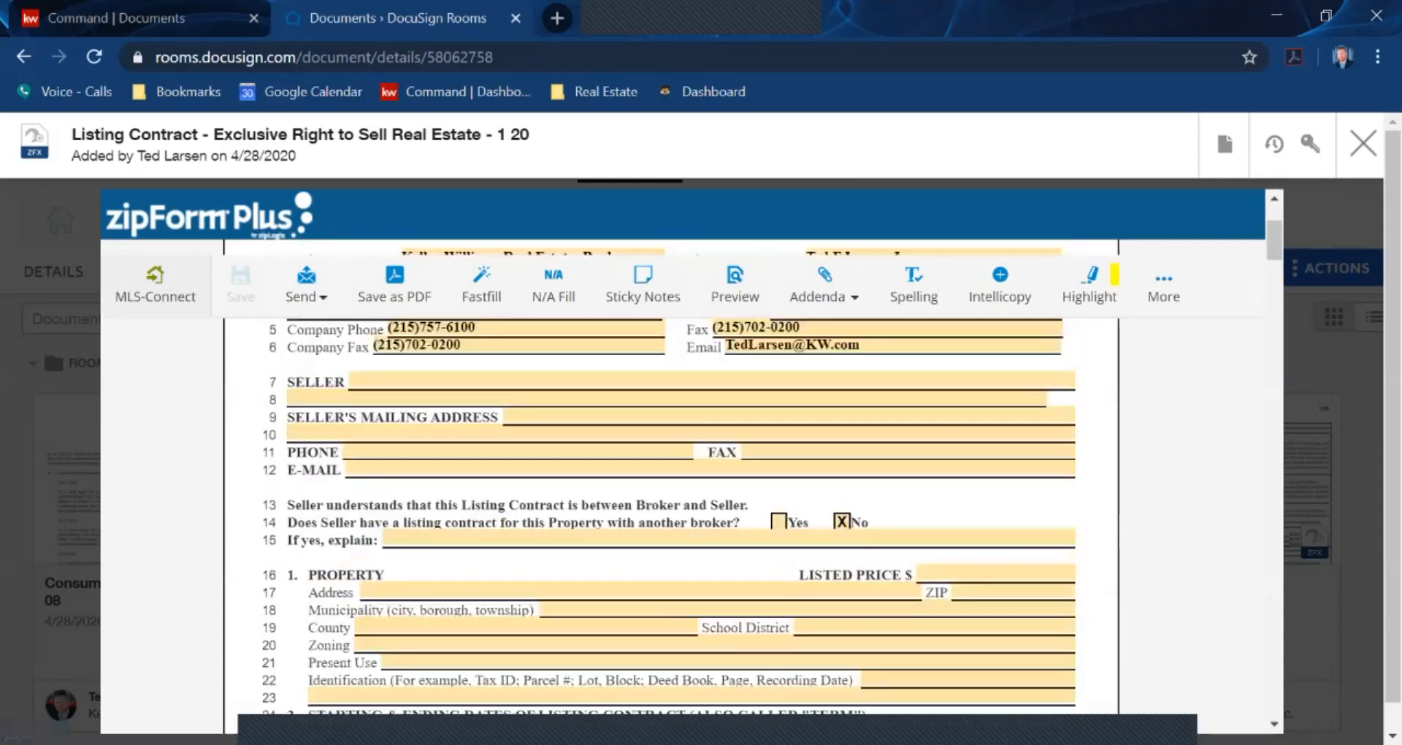
click(585, 567)
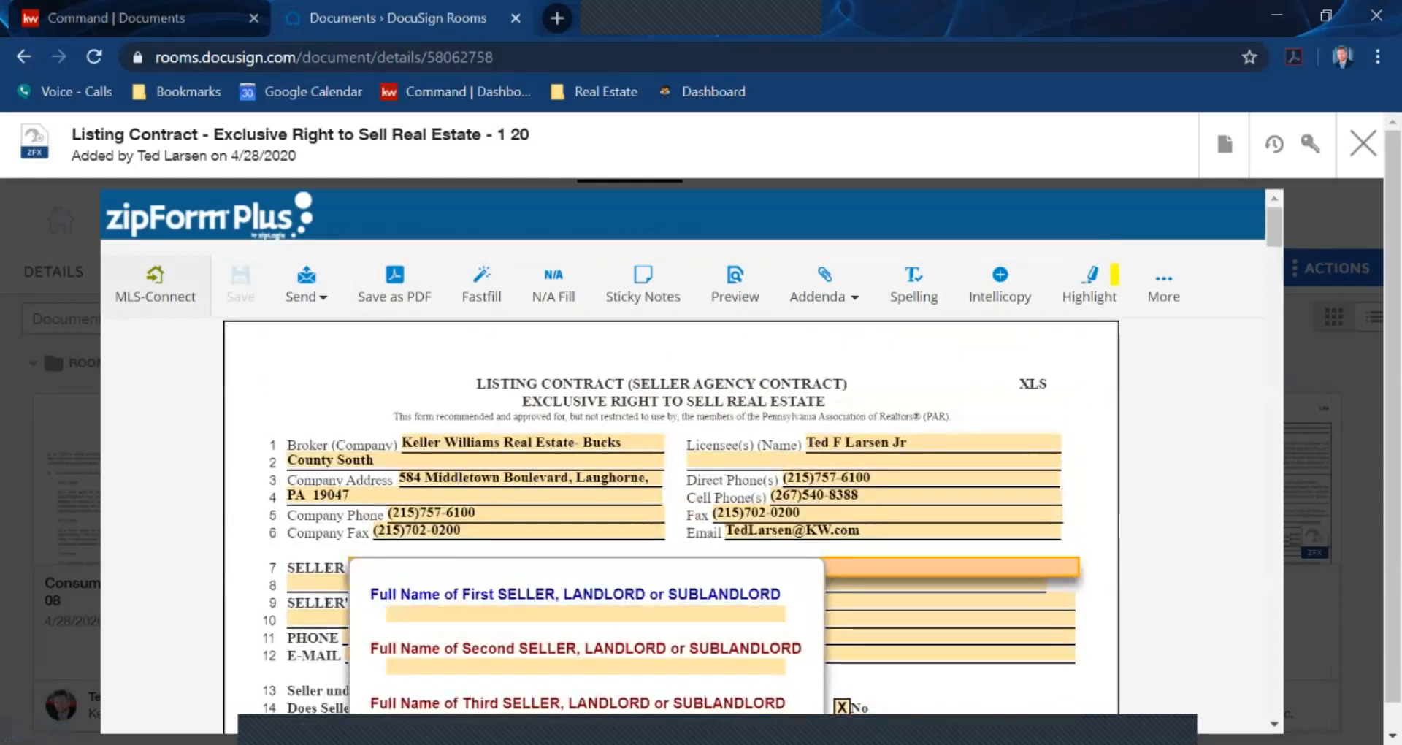
scroll(671, 512, down, 1)
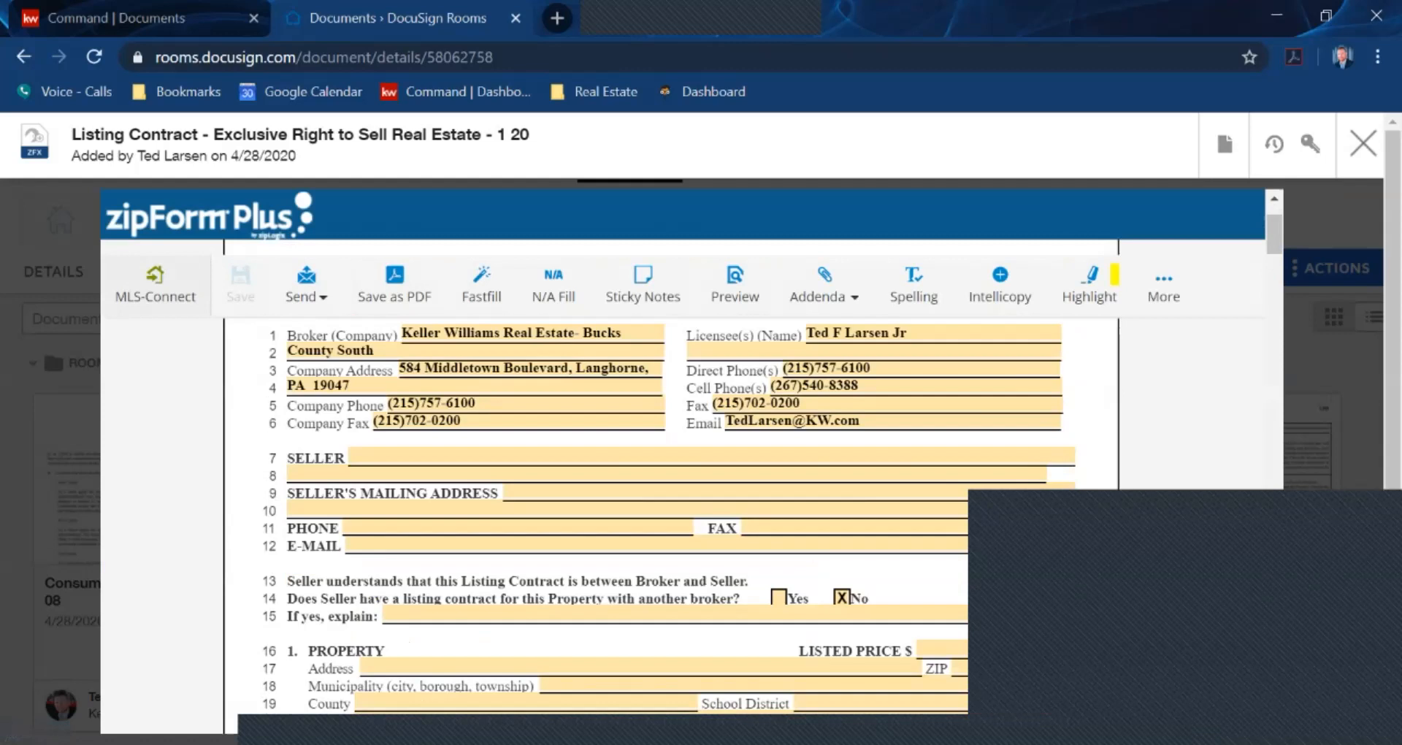
Enter '123 mian street' as the line 17 property address and save the form
click(445, 668)
text(124)
key(BackSpace)
text(3 mian street)
key(Return)
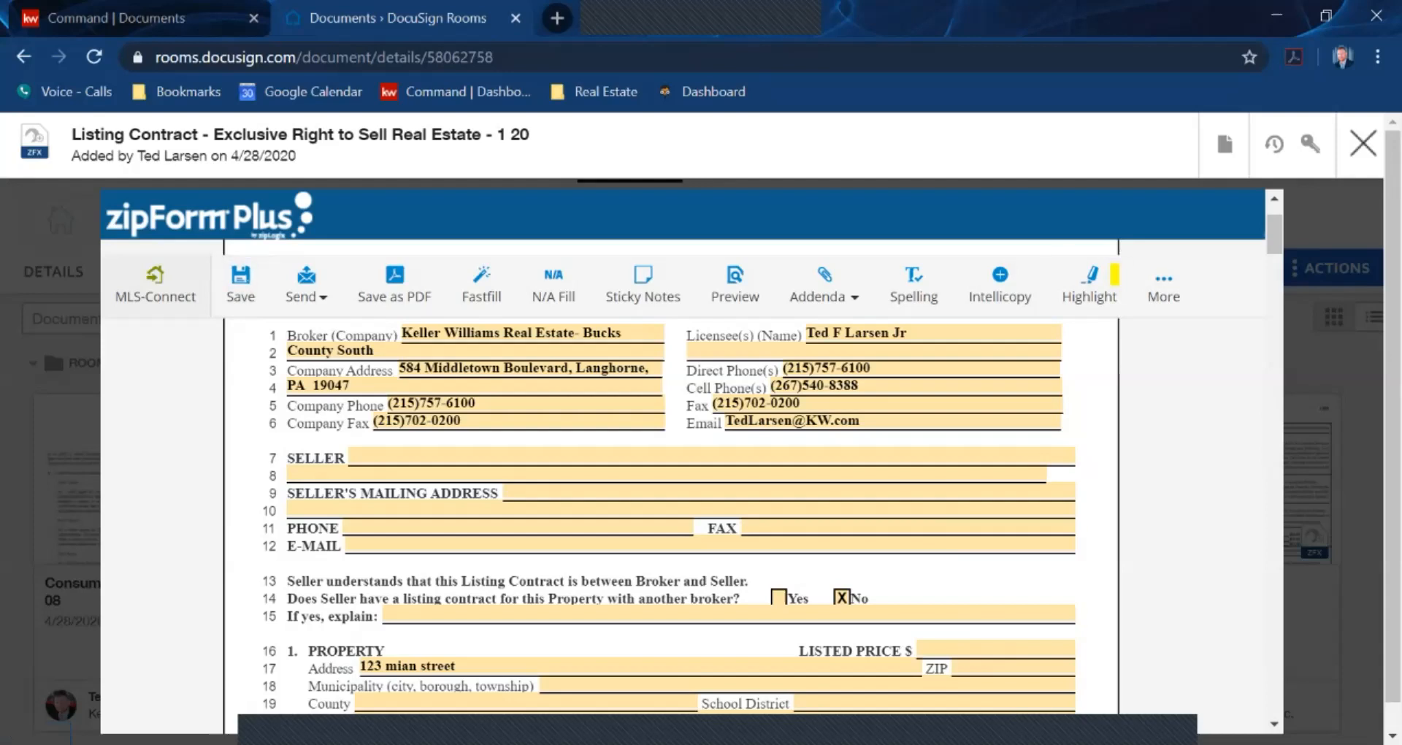
scroll(671, 475, down, 3)
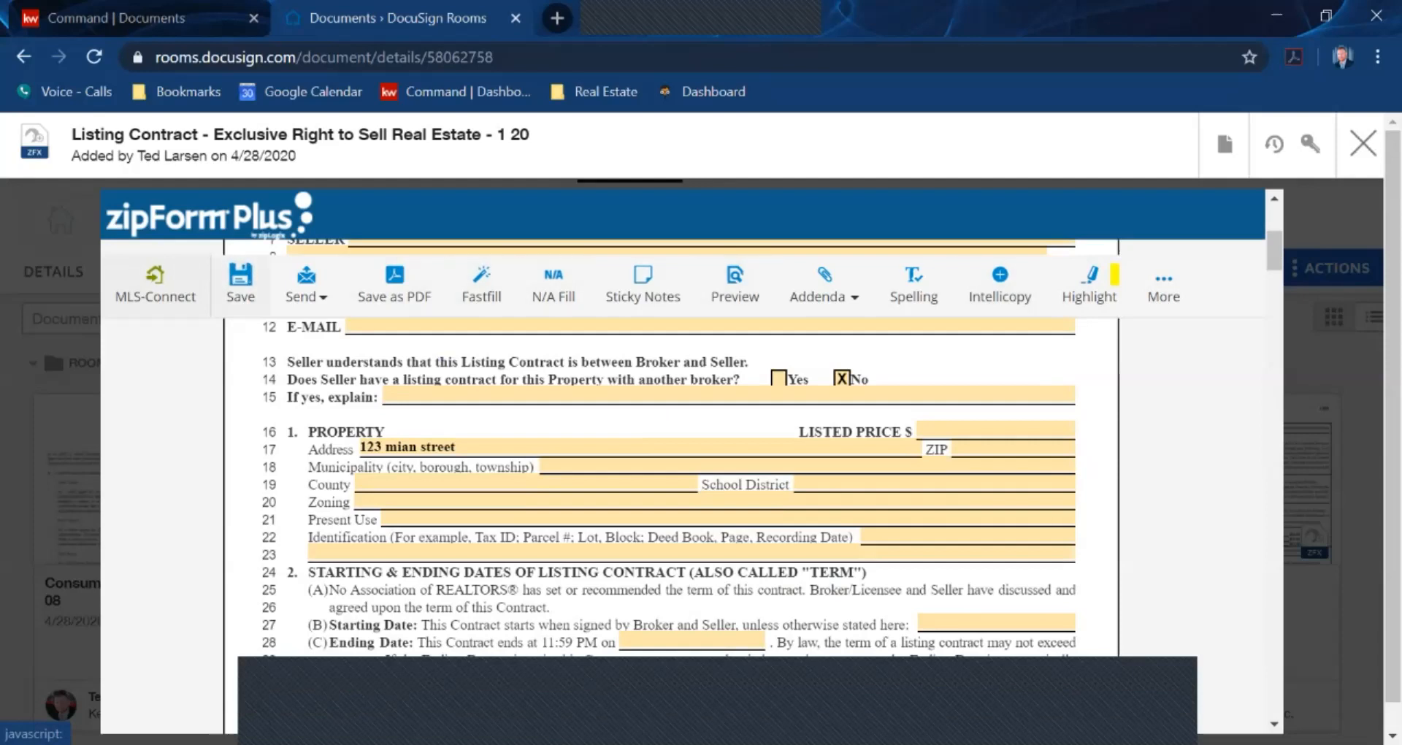
click(240, 281)
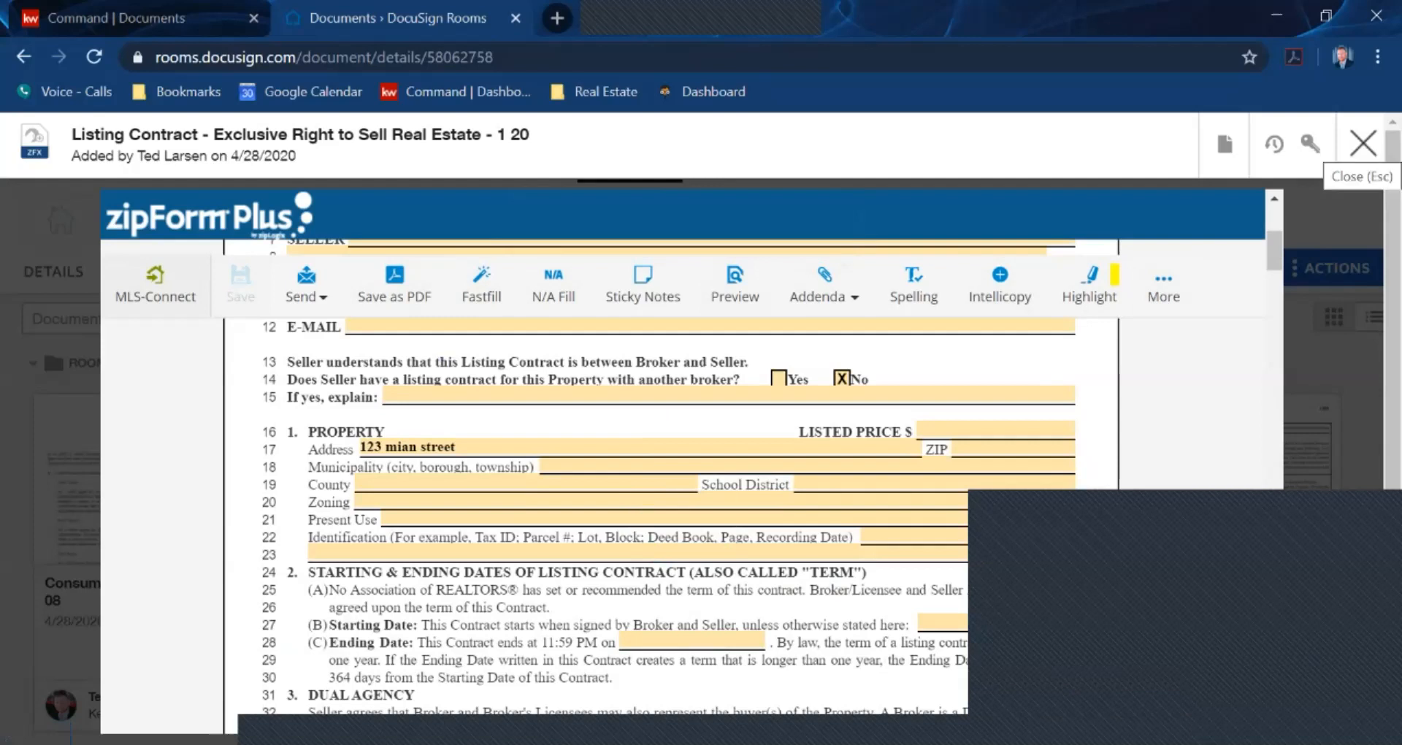
Leave the listing contract form and show the room's still-empty Envelopes page
click(1363, 143)
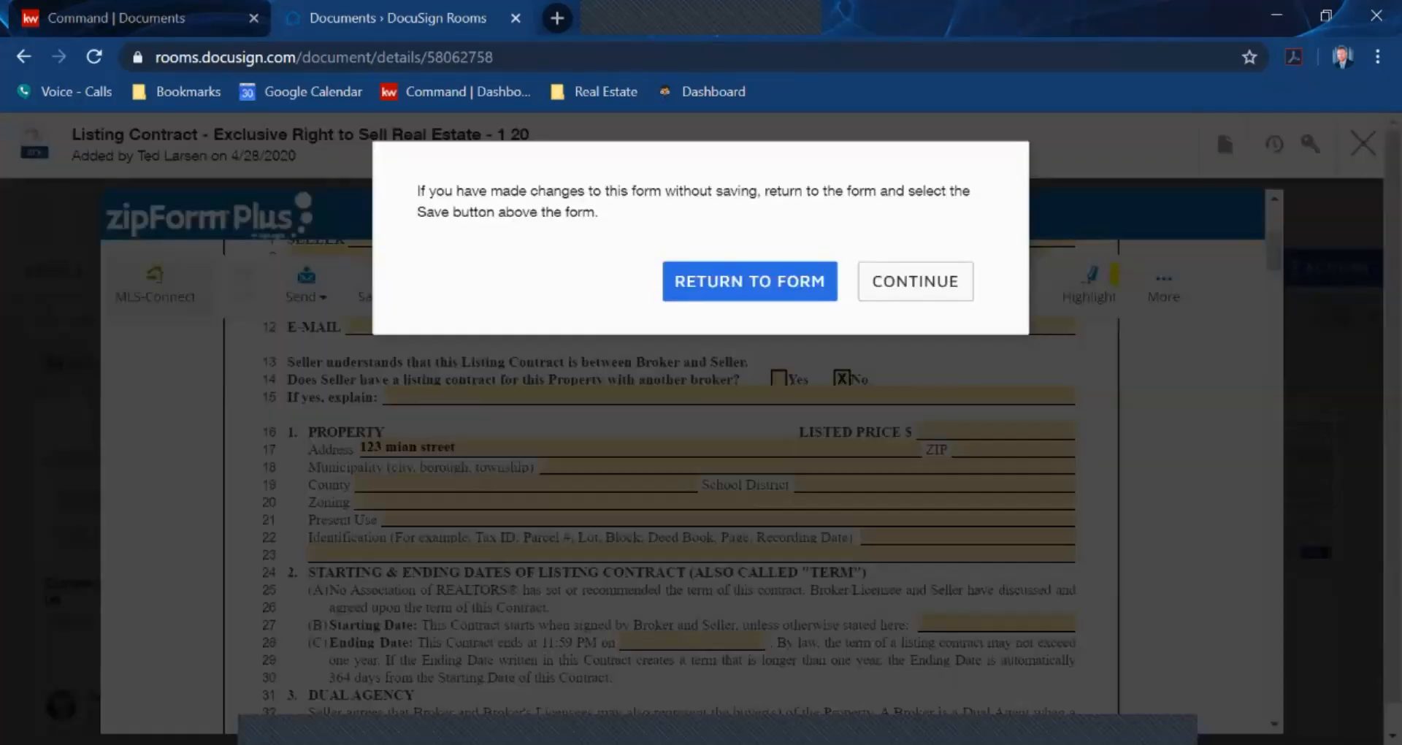
click(749, 281)
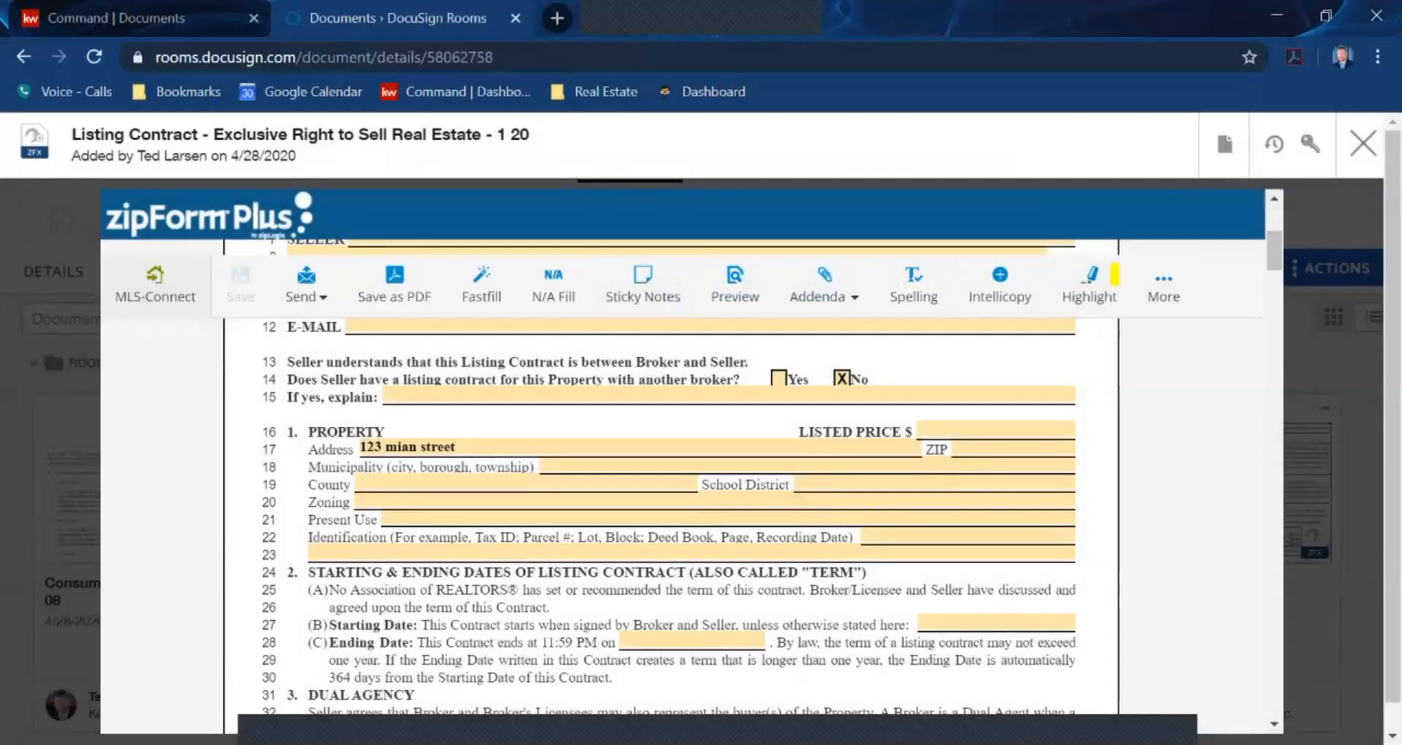
click(1363, 143)
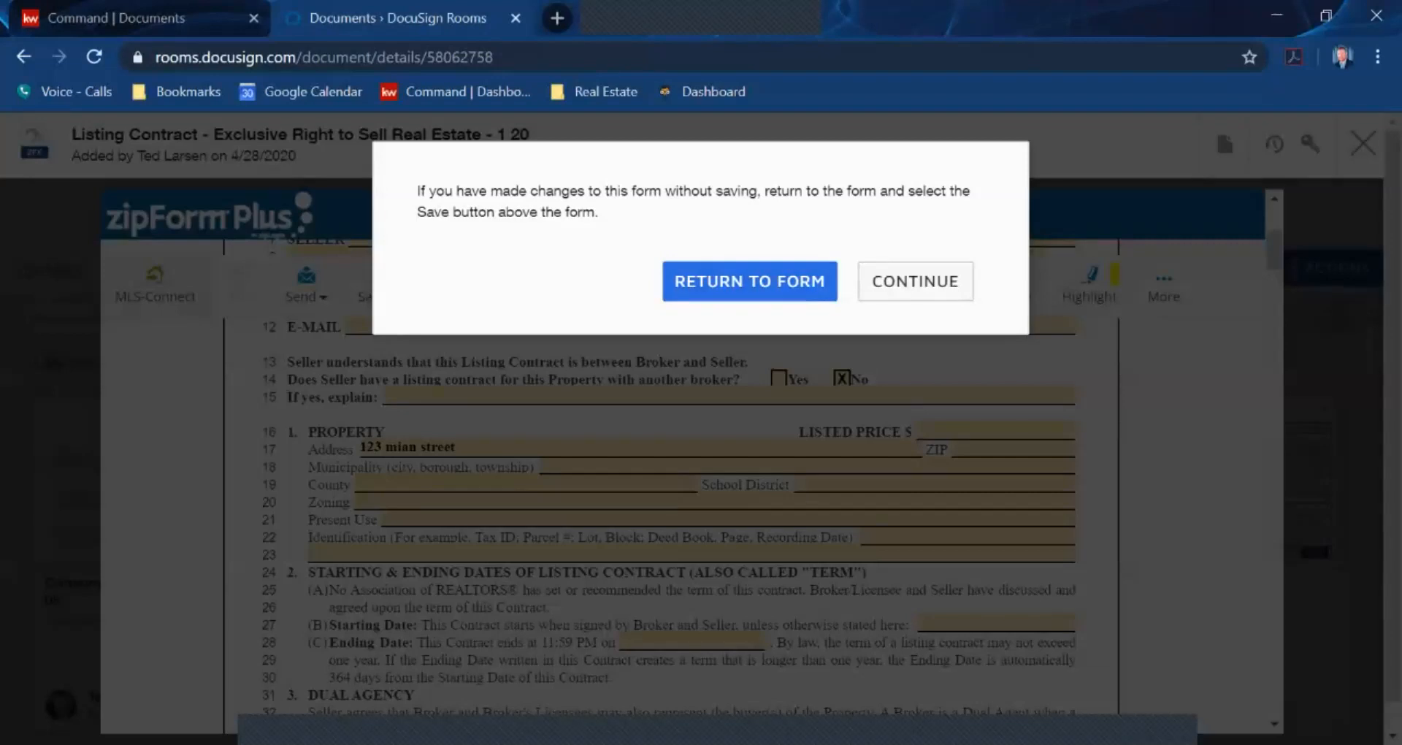
click(916, 281)
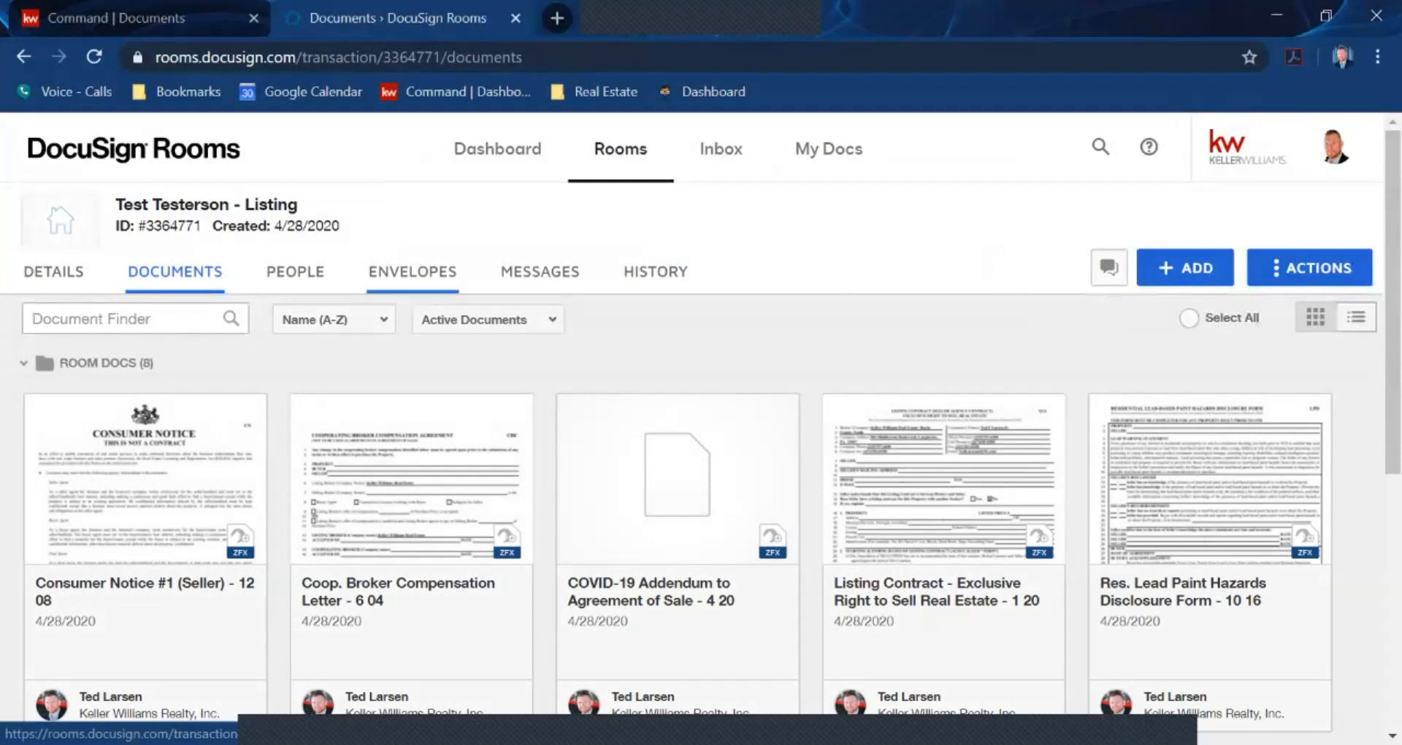
click(412, 271)
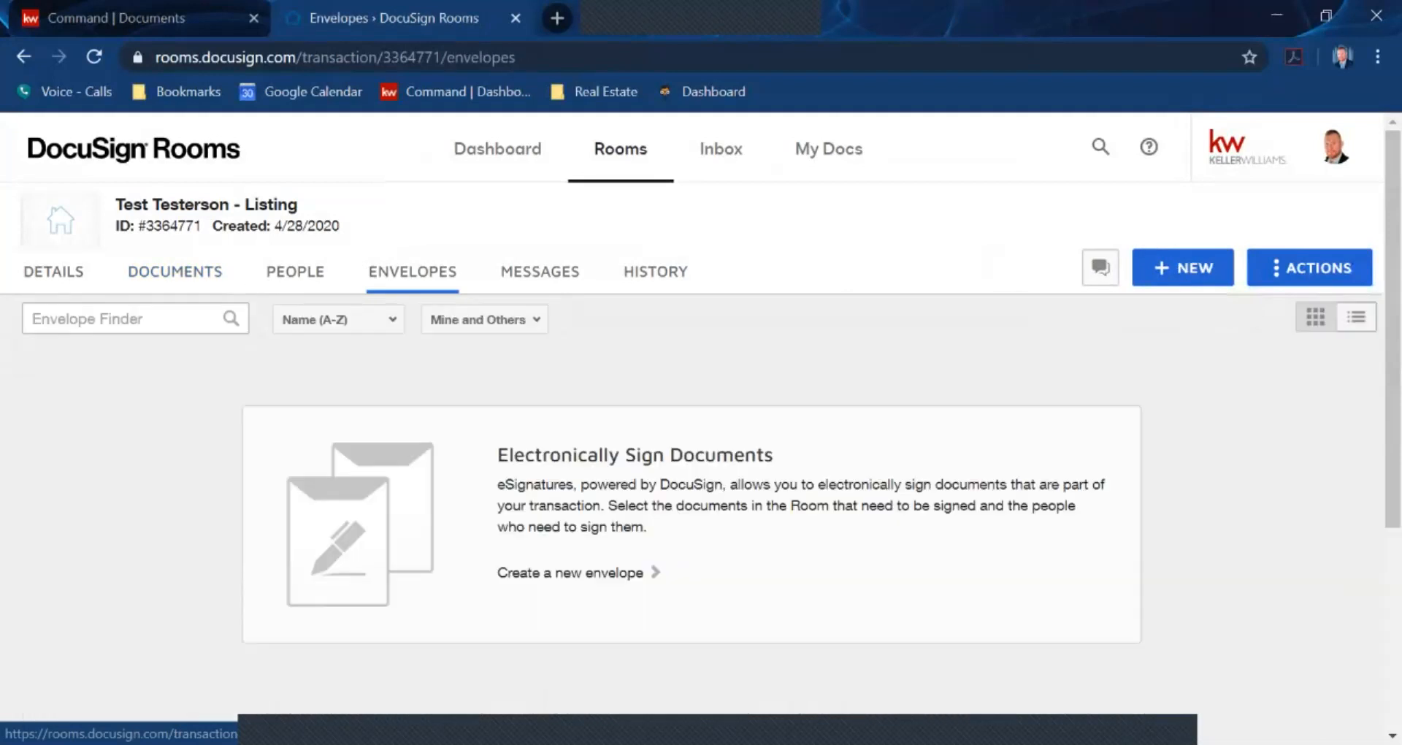
Create a new envelope and rename it 'Test Testerson - Listing' by pasting the listing name
click(1183, 268)
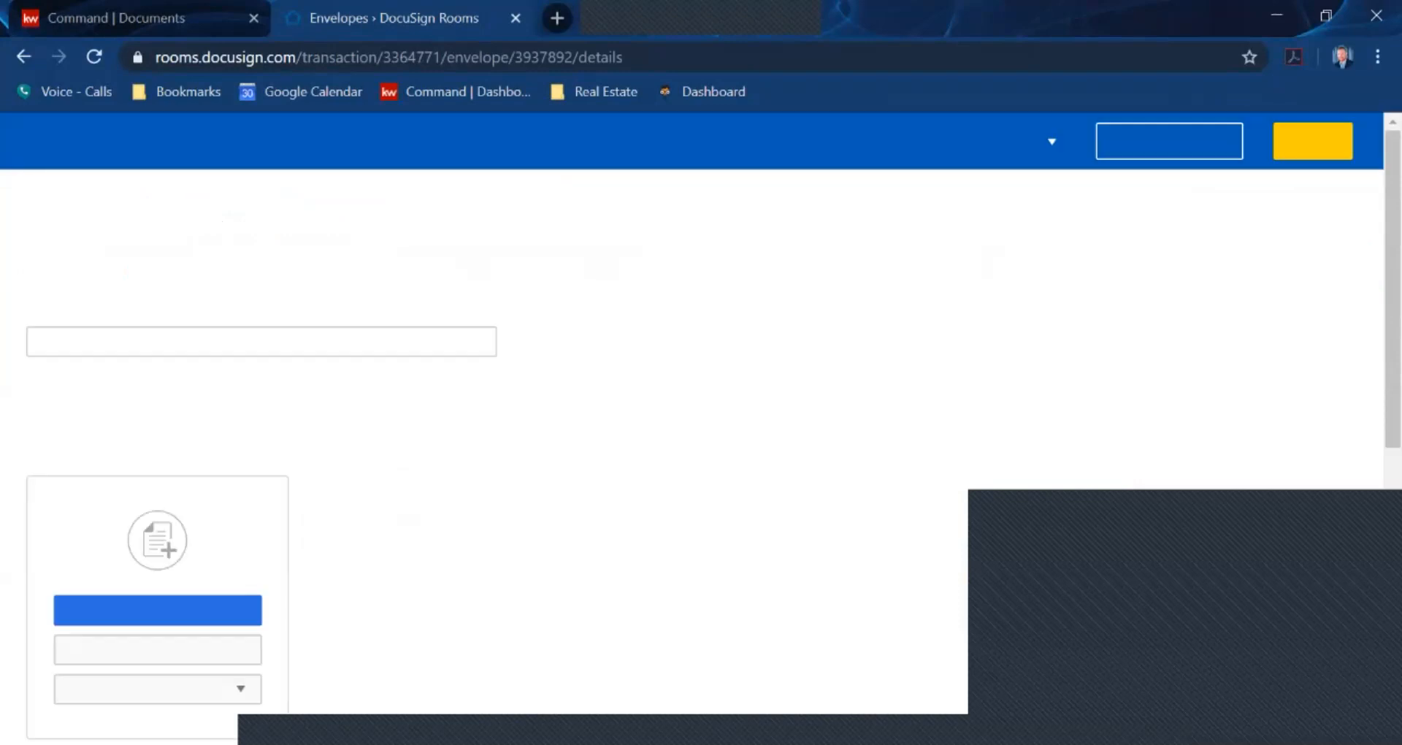
double_click(114, 341)
key(ctrl+a)
text(Test Testerson - Listing)
key(Tab)
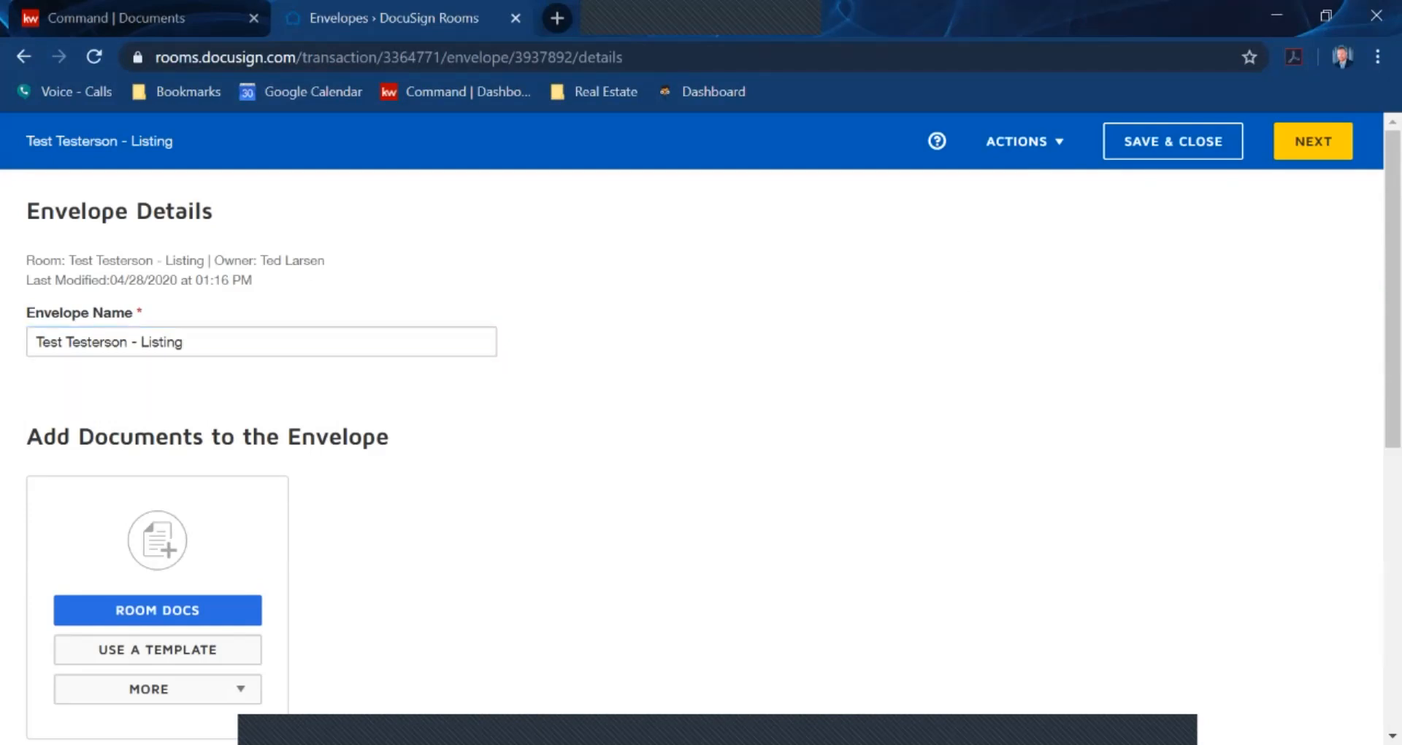
scroll(701, 428, down, 3)
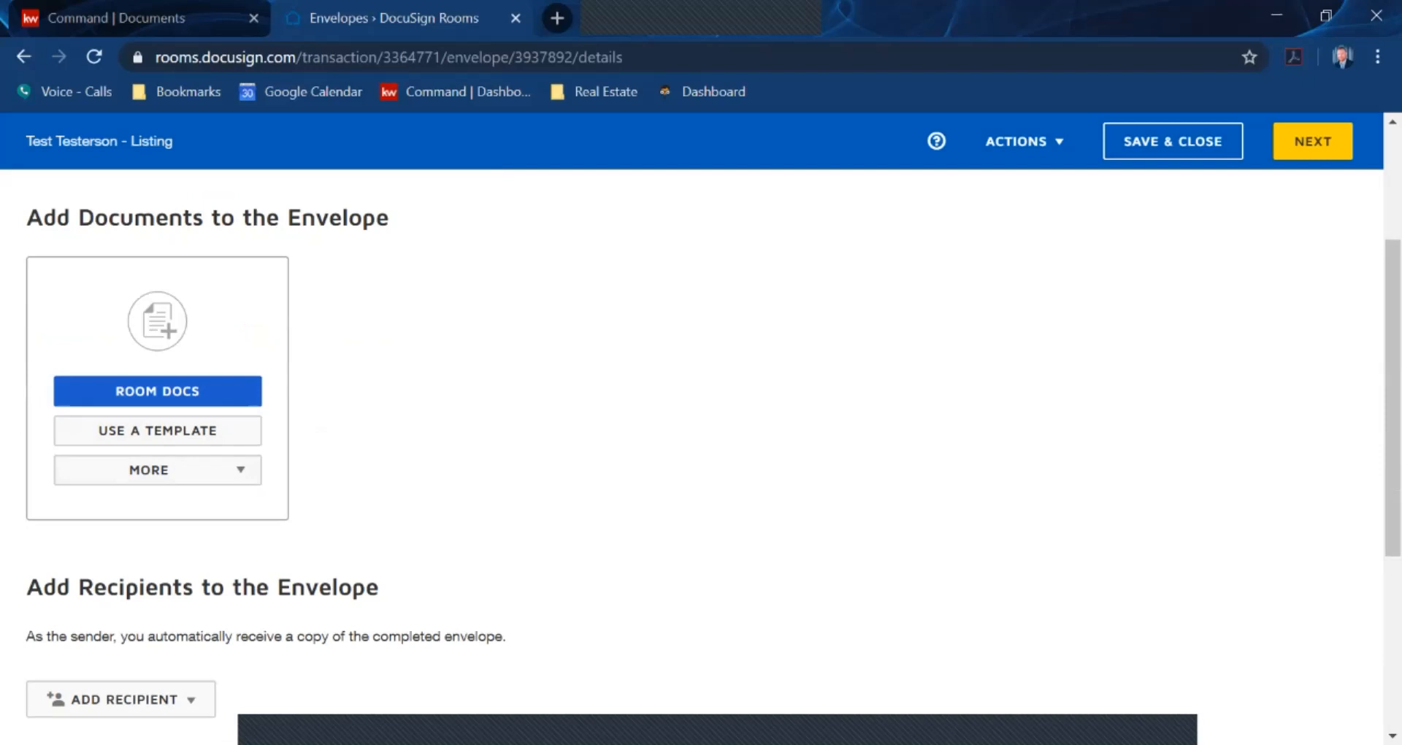
Add Consumer Notice #1 (Seller) and Listing Contract - Exclusive Right to Sell Real Estate from the room docs
click(158, 392)
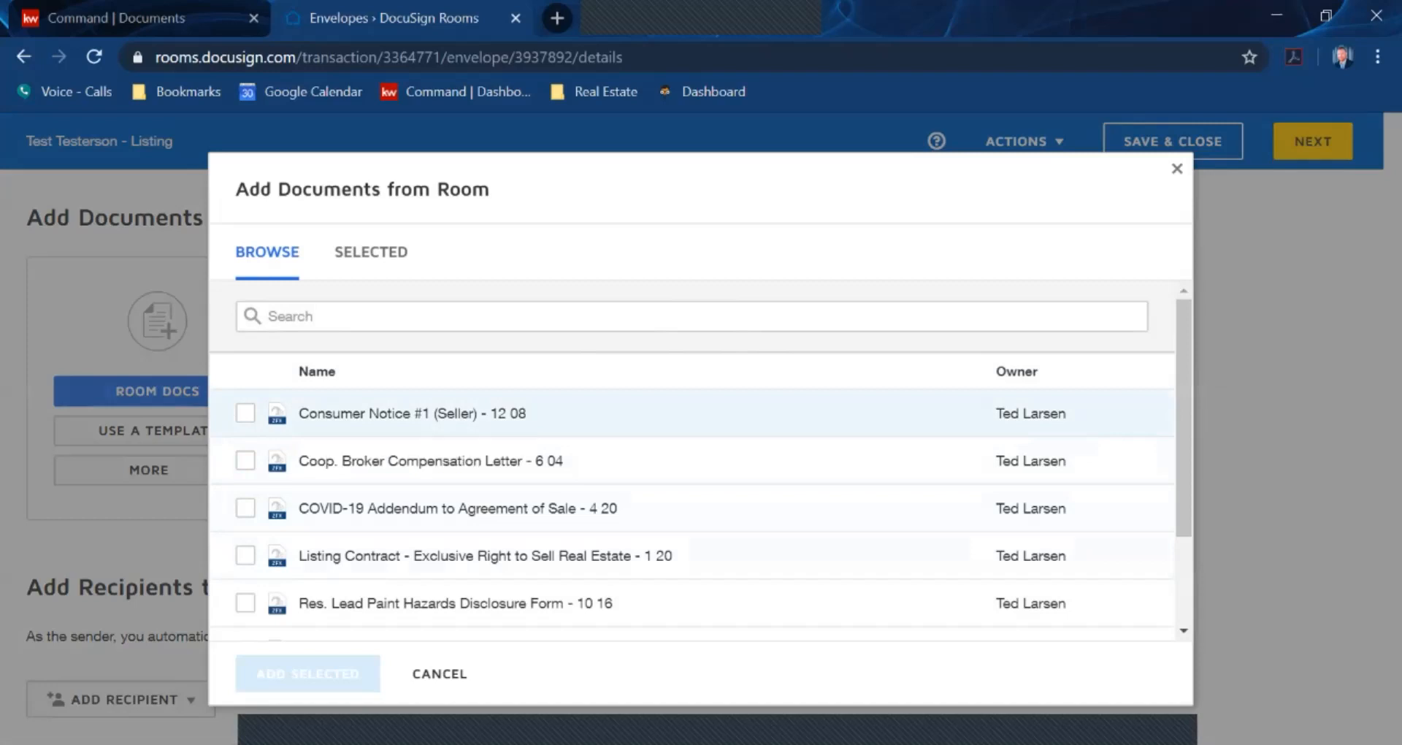
click(246, 414)
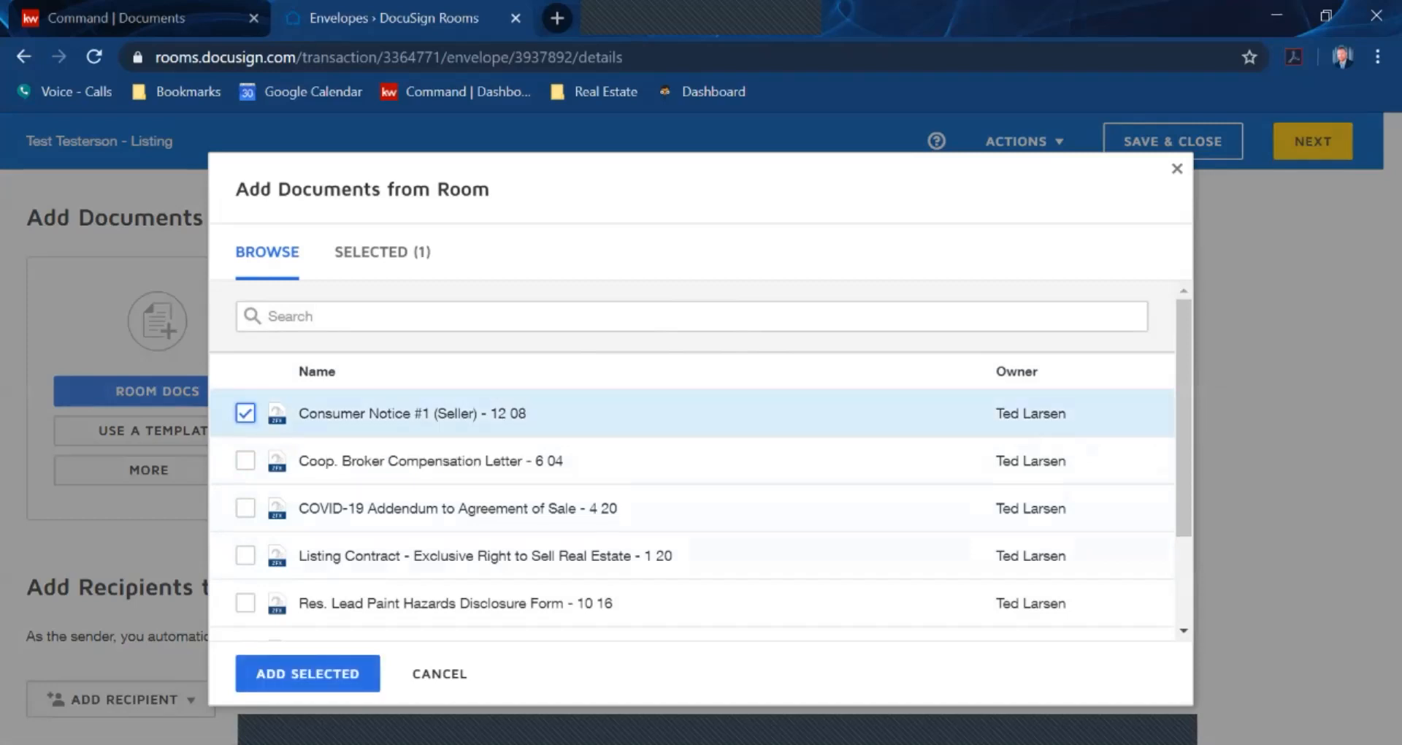
scroll(693, 446, down, 2)
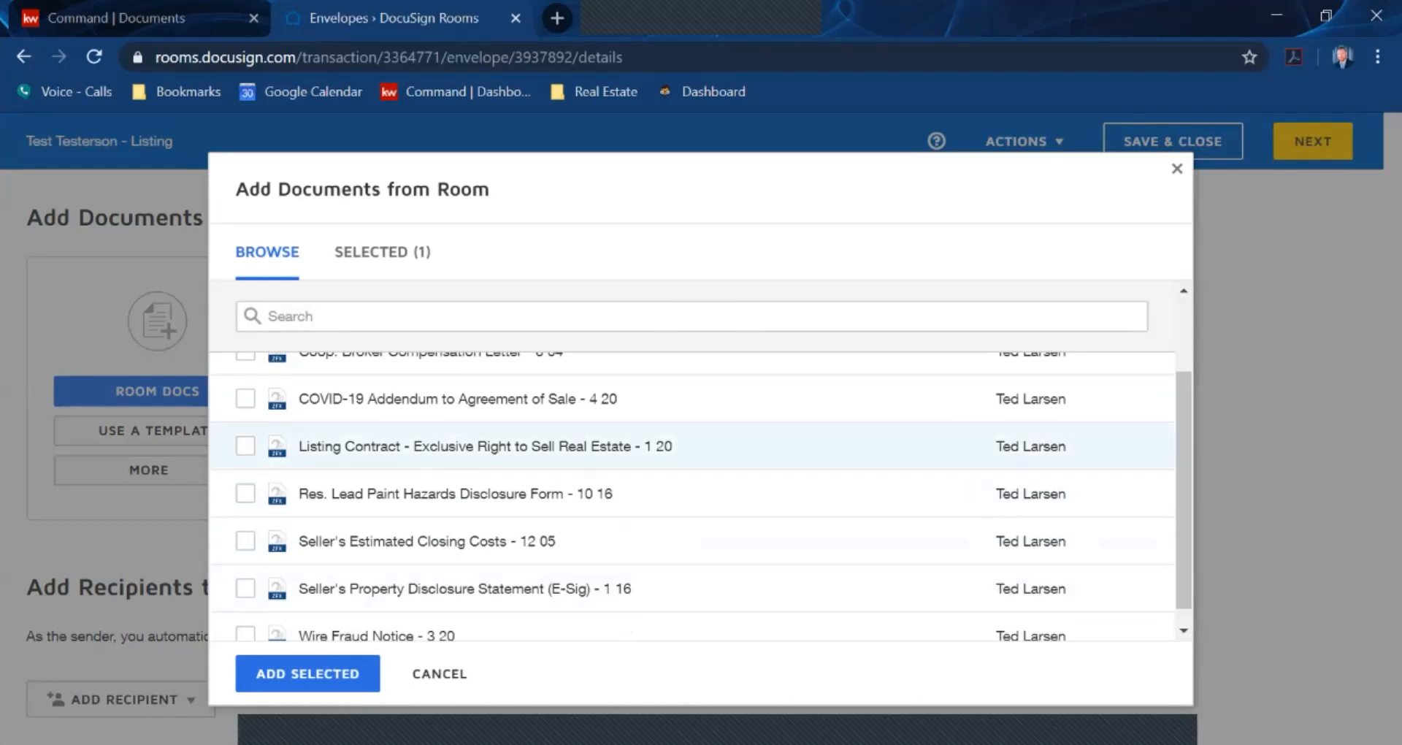
scroll(692, 449, up, 2)
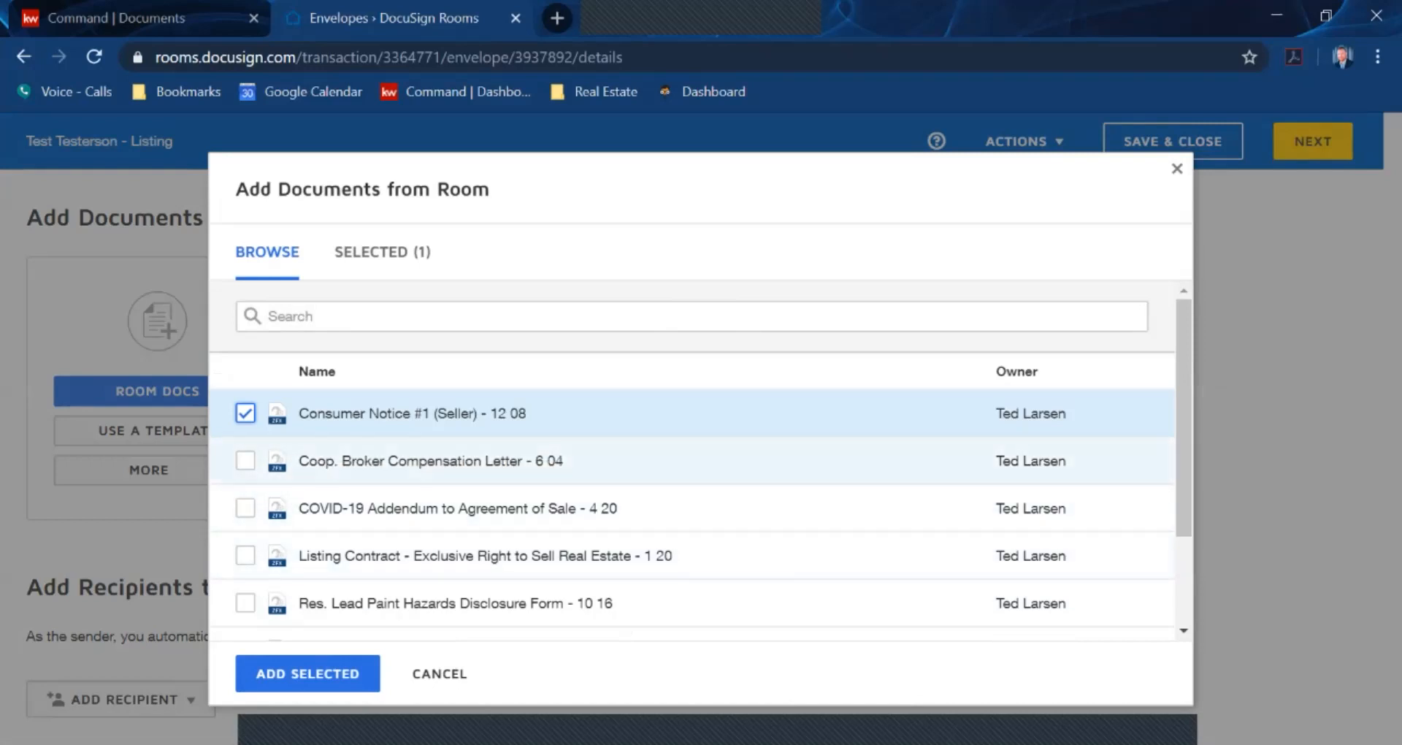
click(245, 556)
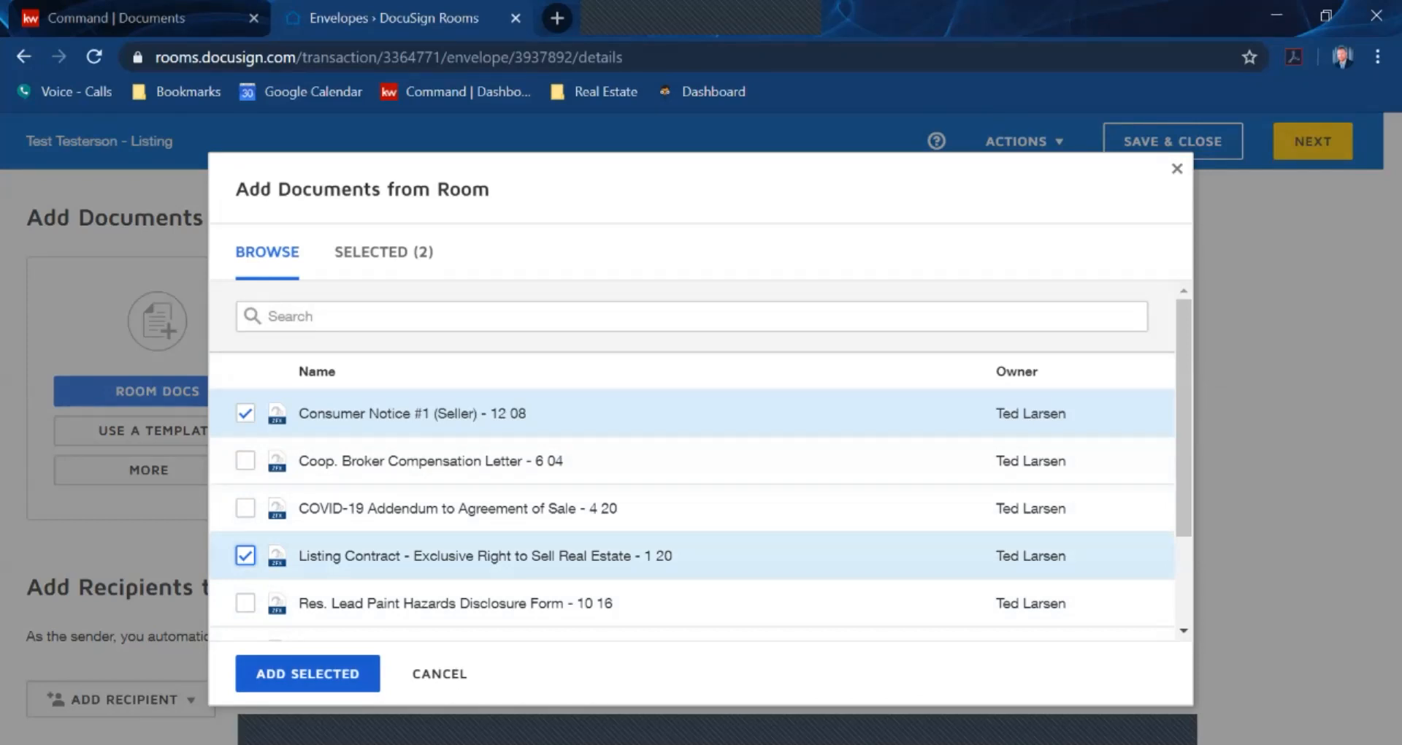
click(307, 674)
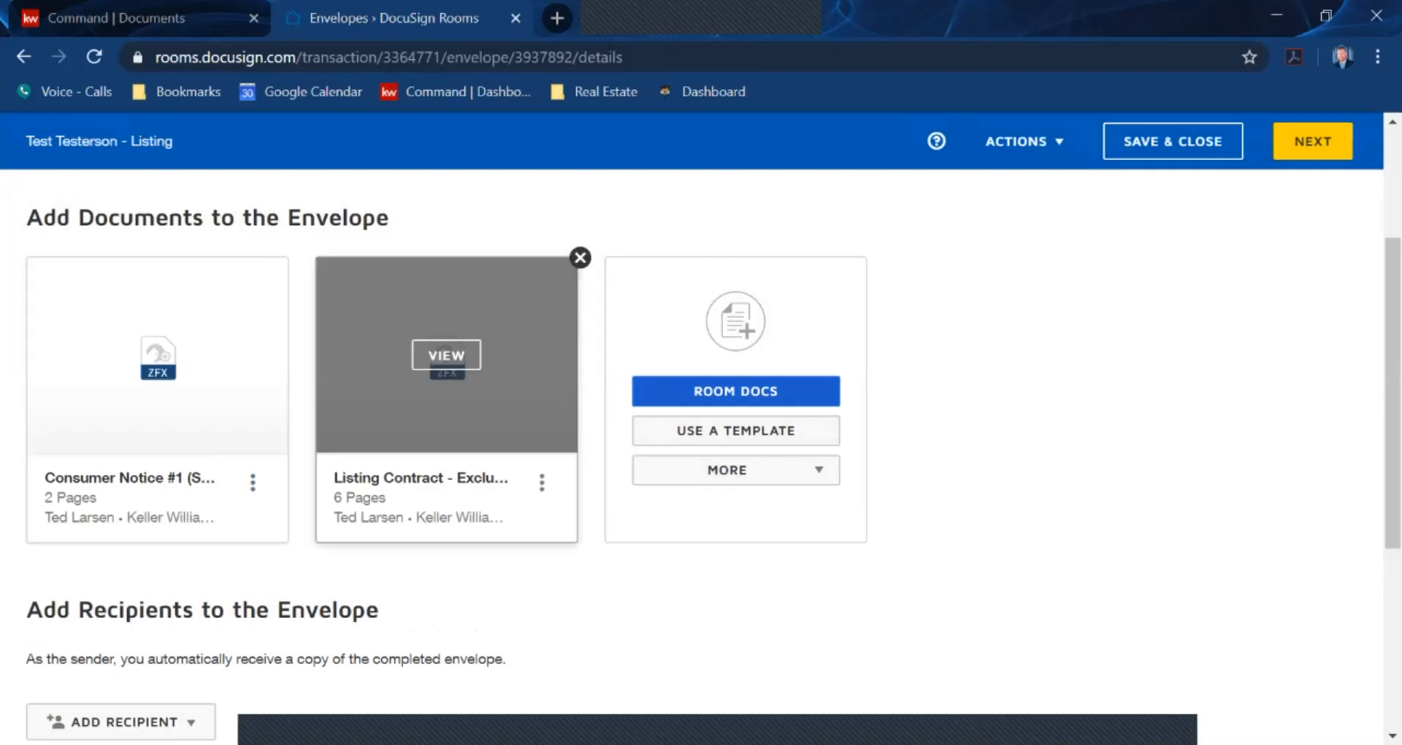
Show the ADD RECIPIENT options under Add Recipients to the Envelope
scroll(702, 438, down, 2)
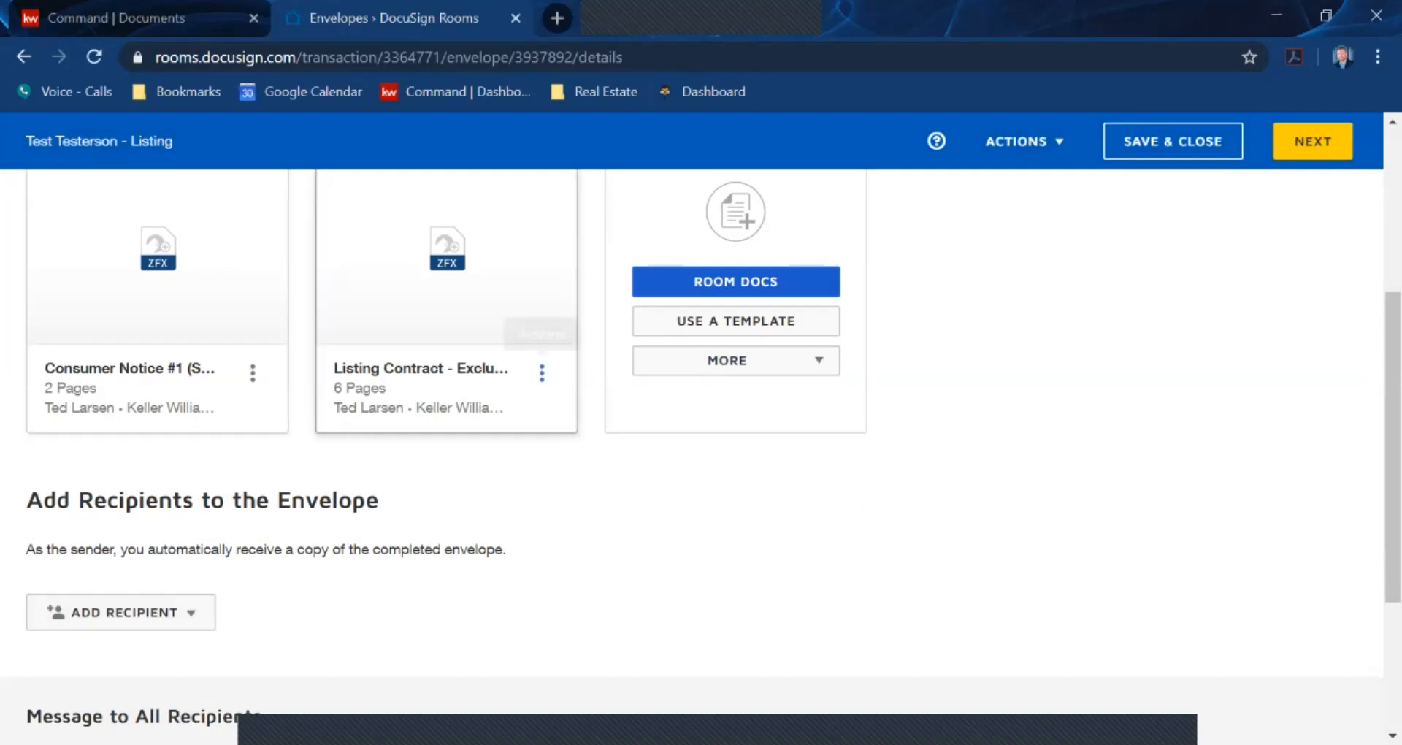
scroll(541, 373, up, 3)
scroll(447, 467, down, 3)
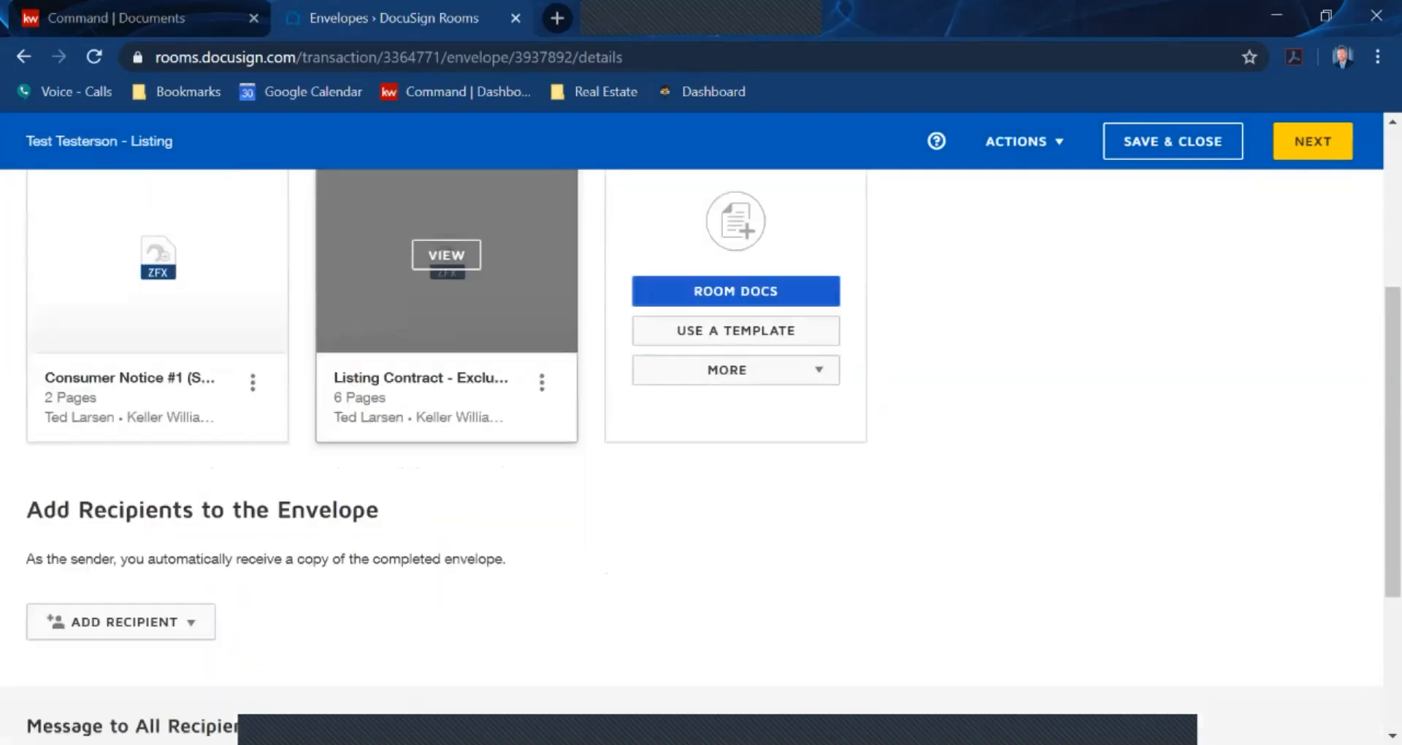
click(121, 612)
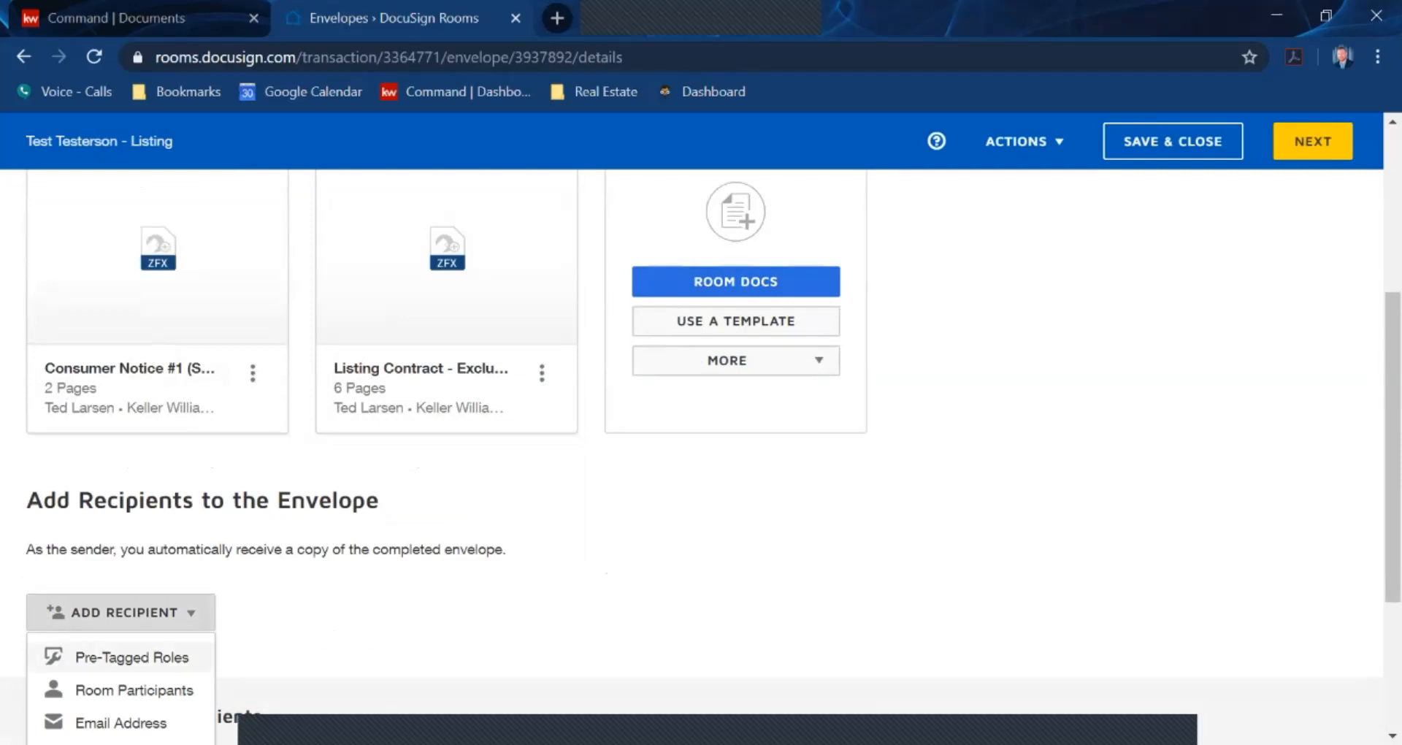
Add the seller one and listing agent pre-tagged roles as recipients, each assigned its contact
click(131, 657)
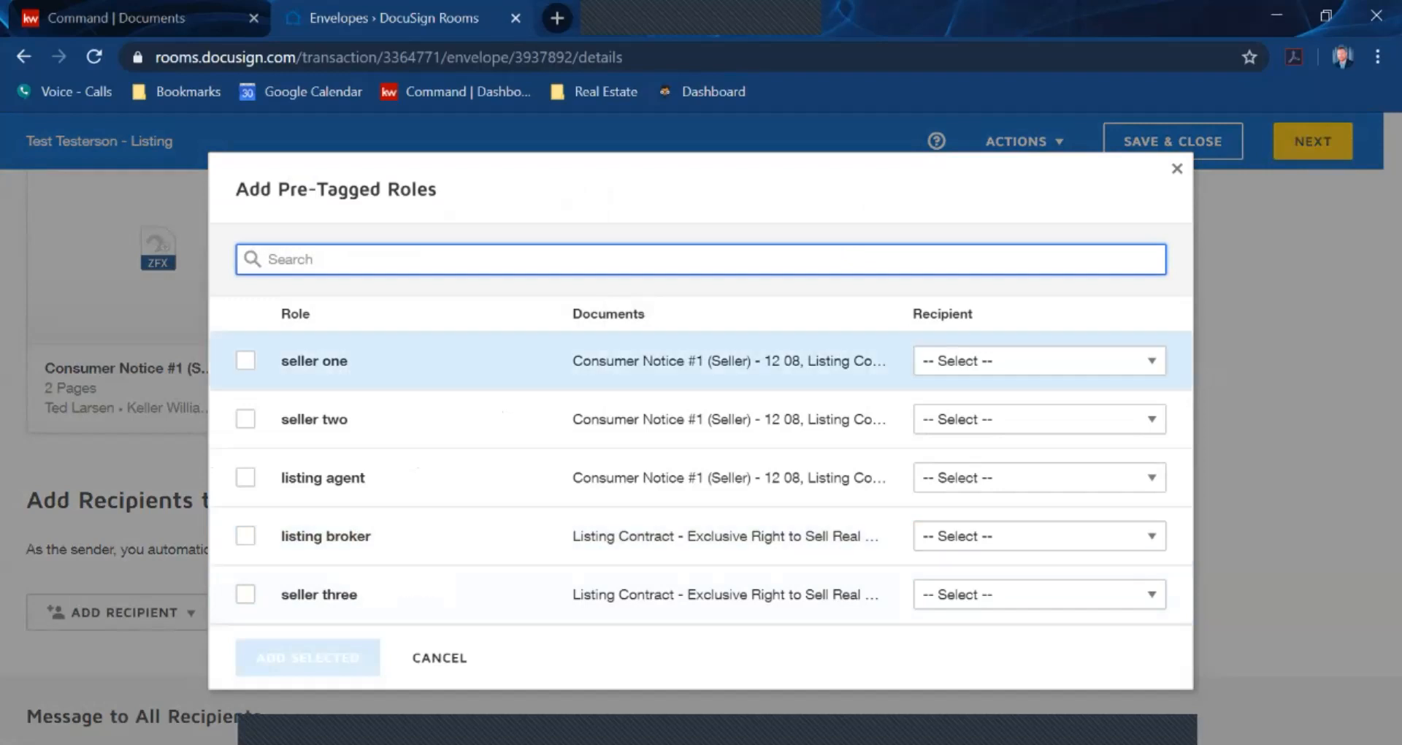
click(246, 360)
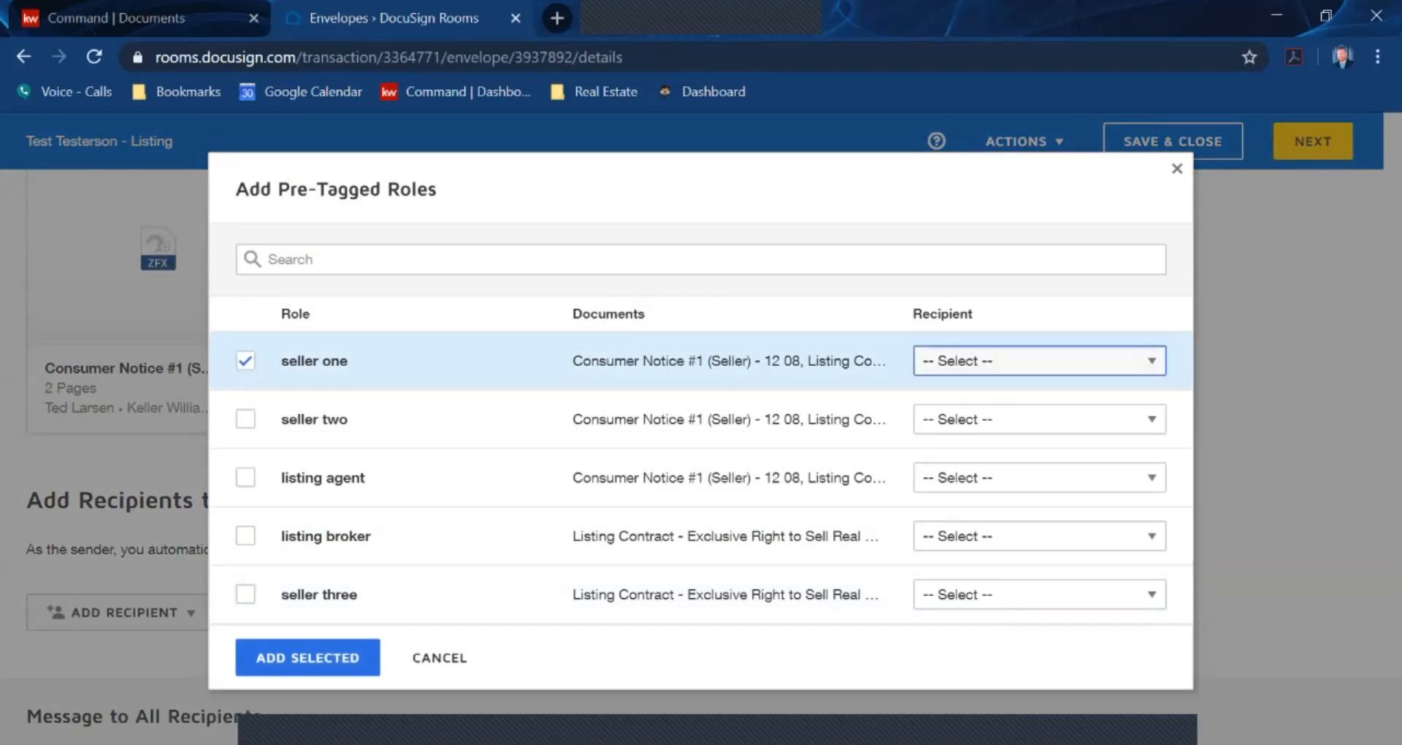
click(1039, 360)
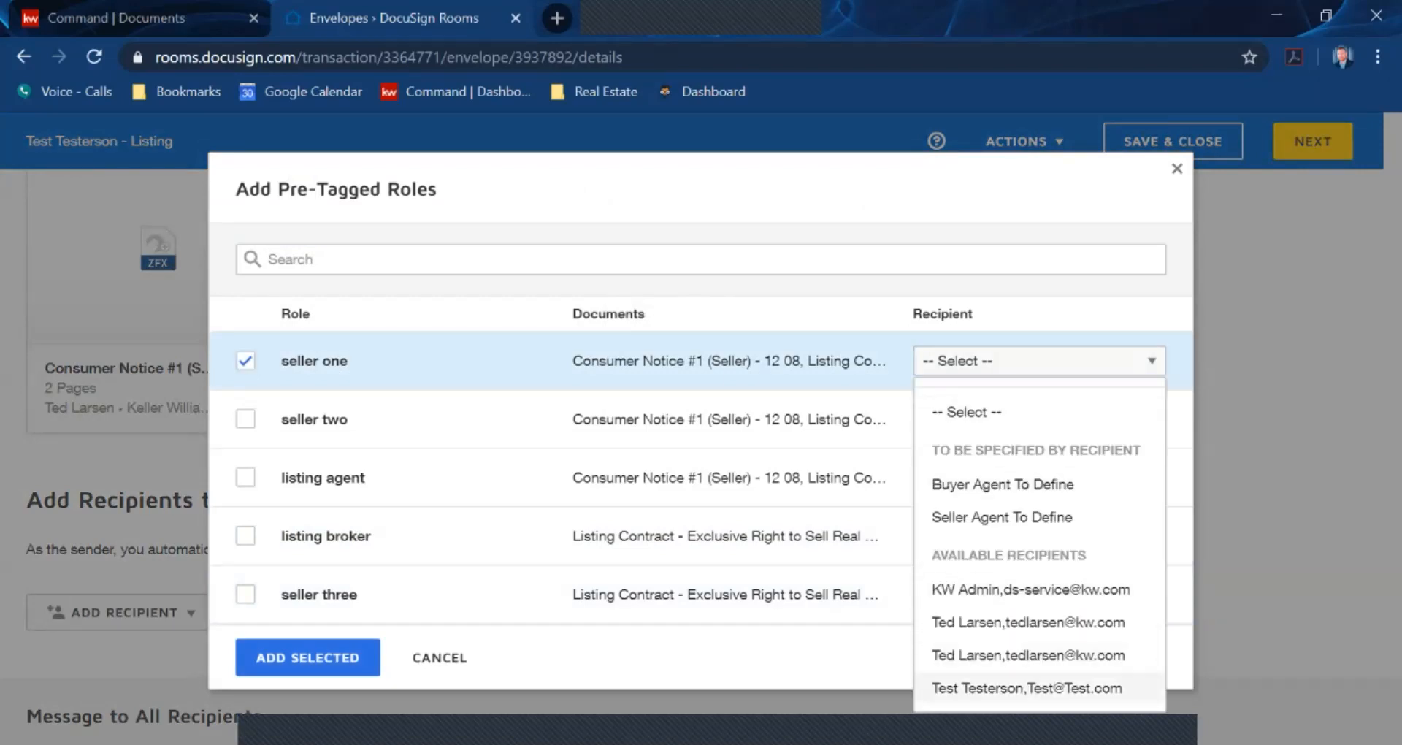
click(1026, 687)
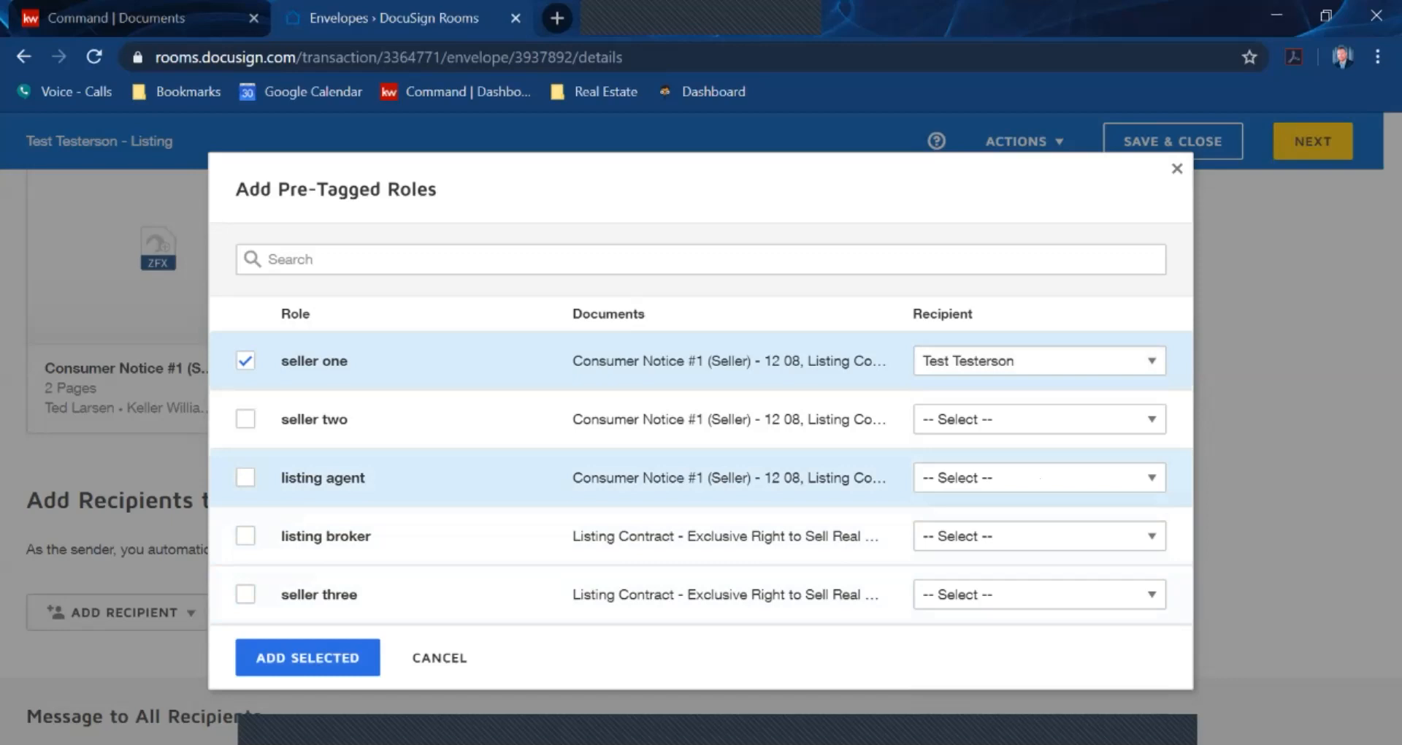
click(246, 477)
click(1037, 477)
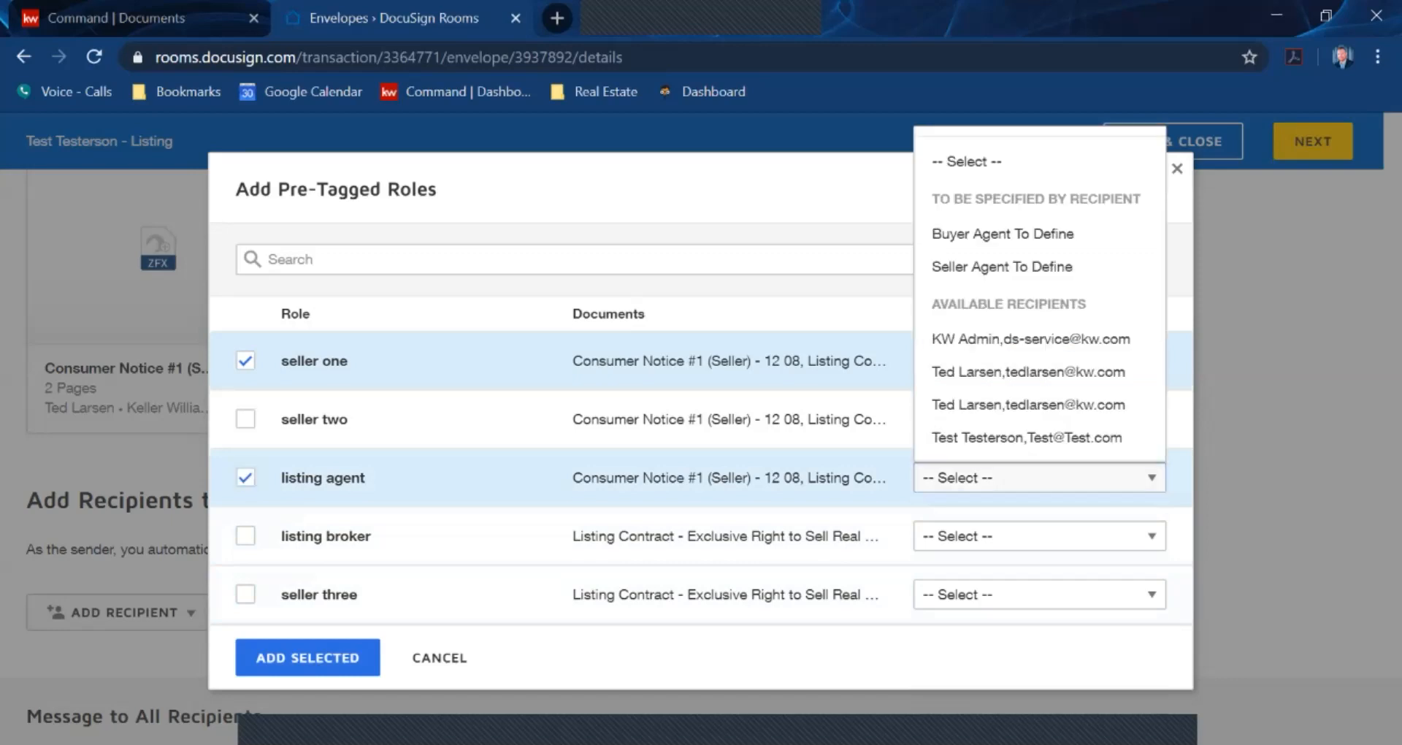
click(1028, 403)
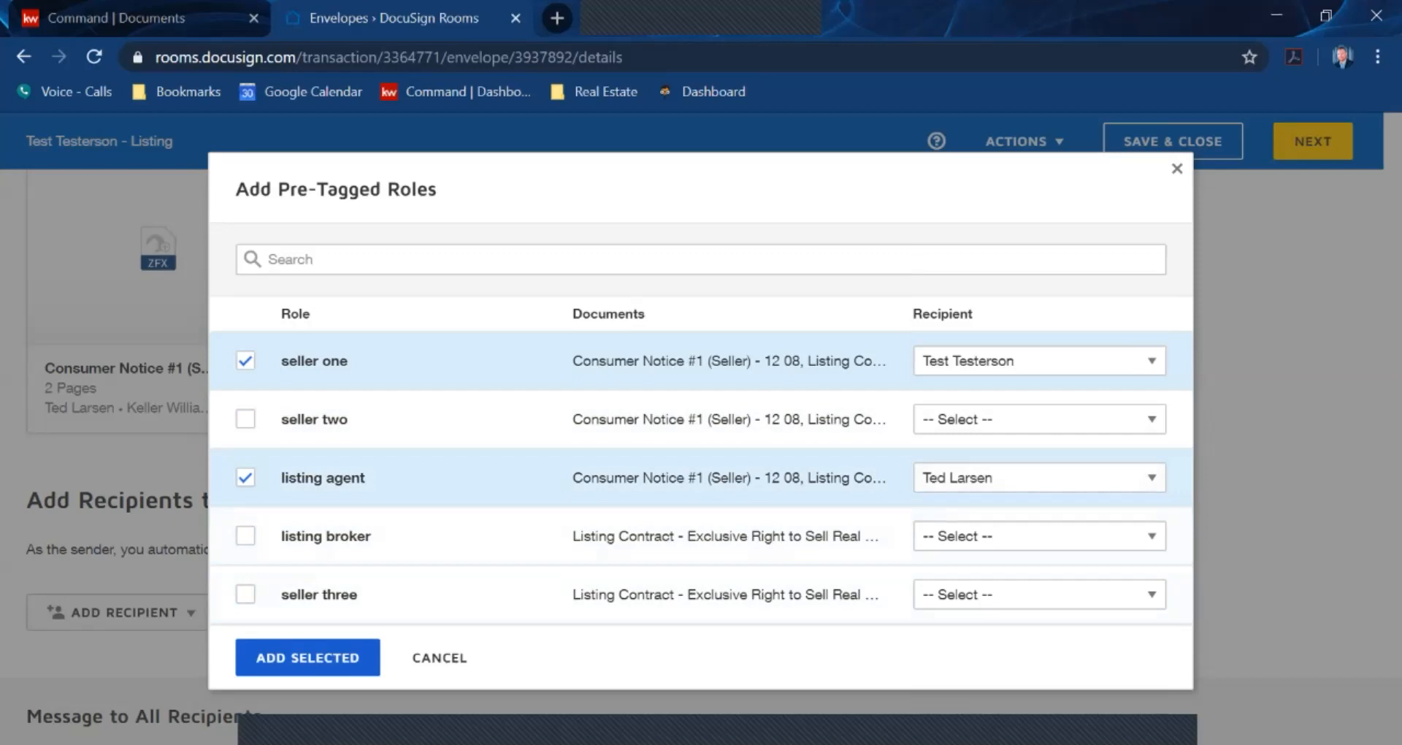
click(308, 658)
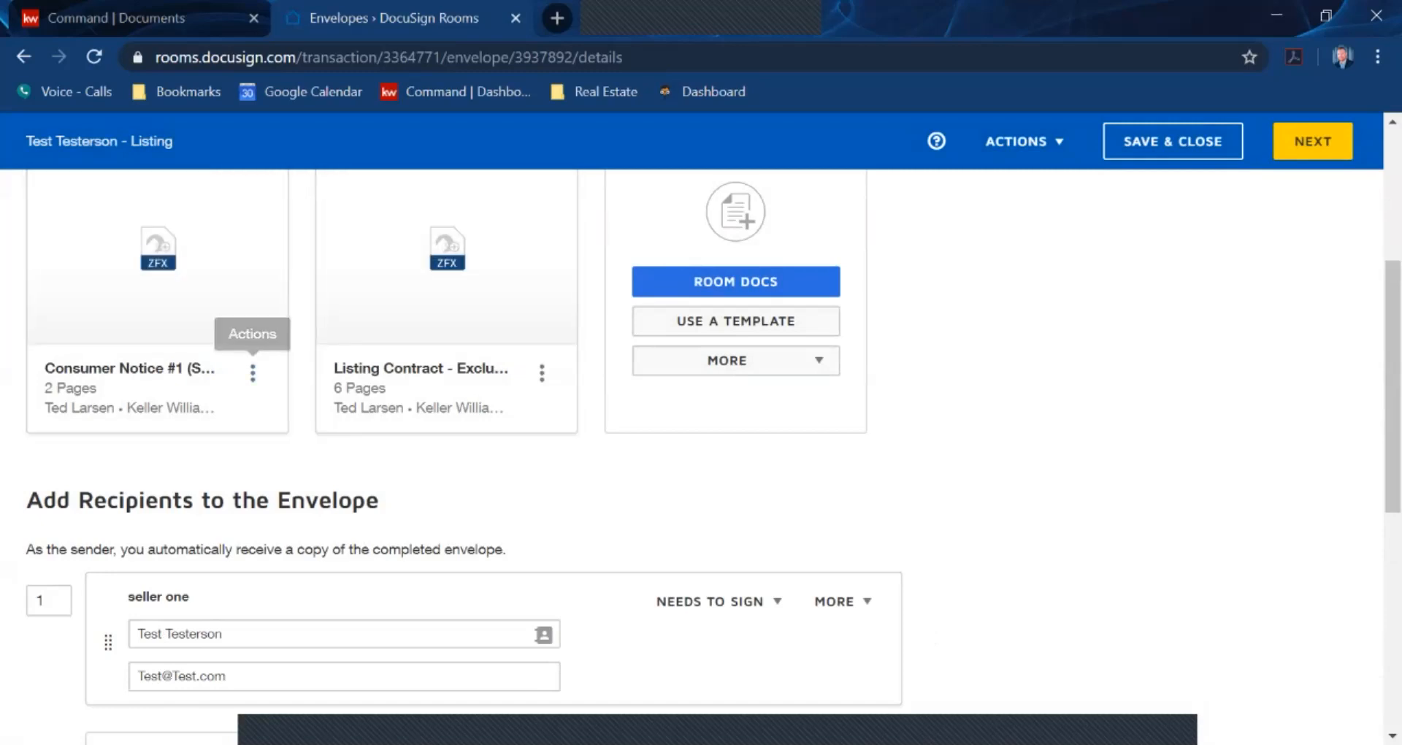
Change seller one's signing order to 2 so the listing agent signs first
scroll(712, 456, down, 1)
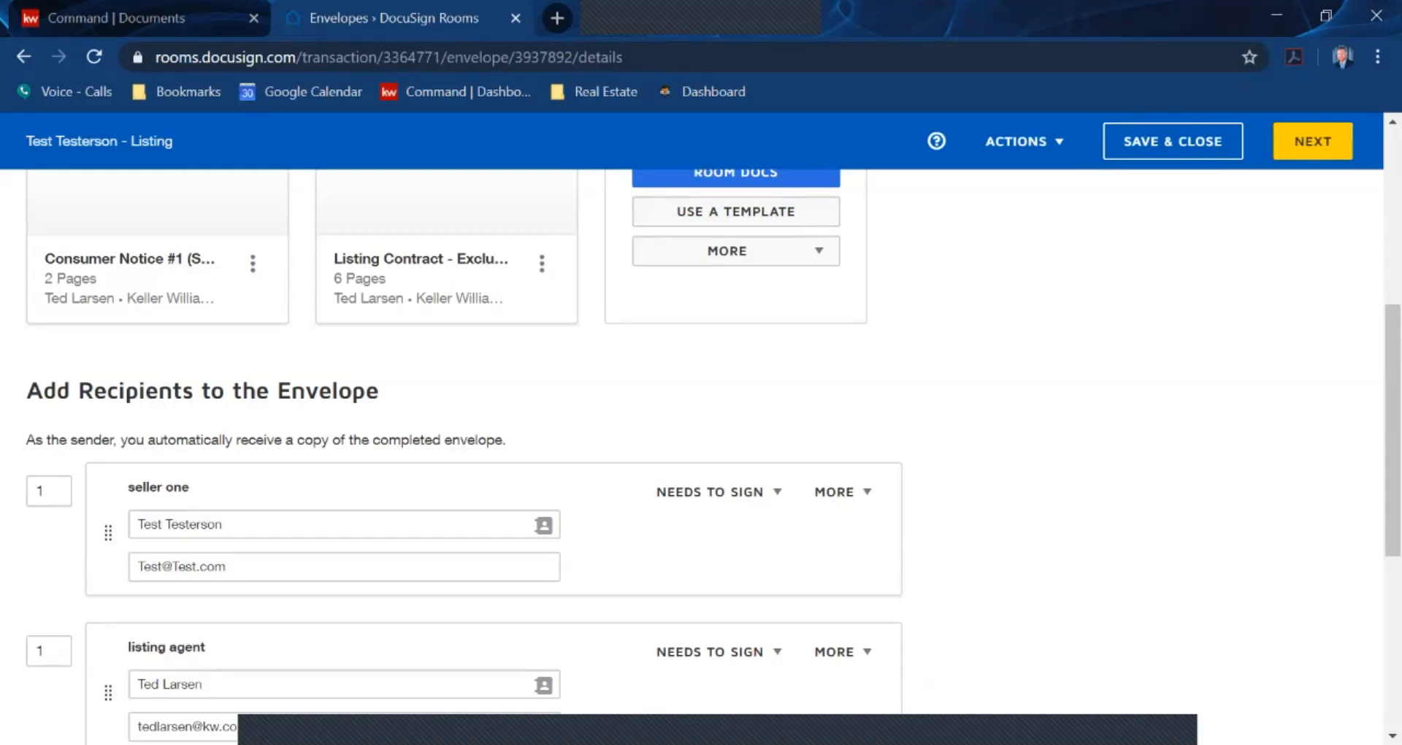
click(49, 491)
key(ctrl+a)
text(2)
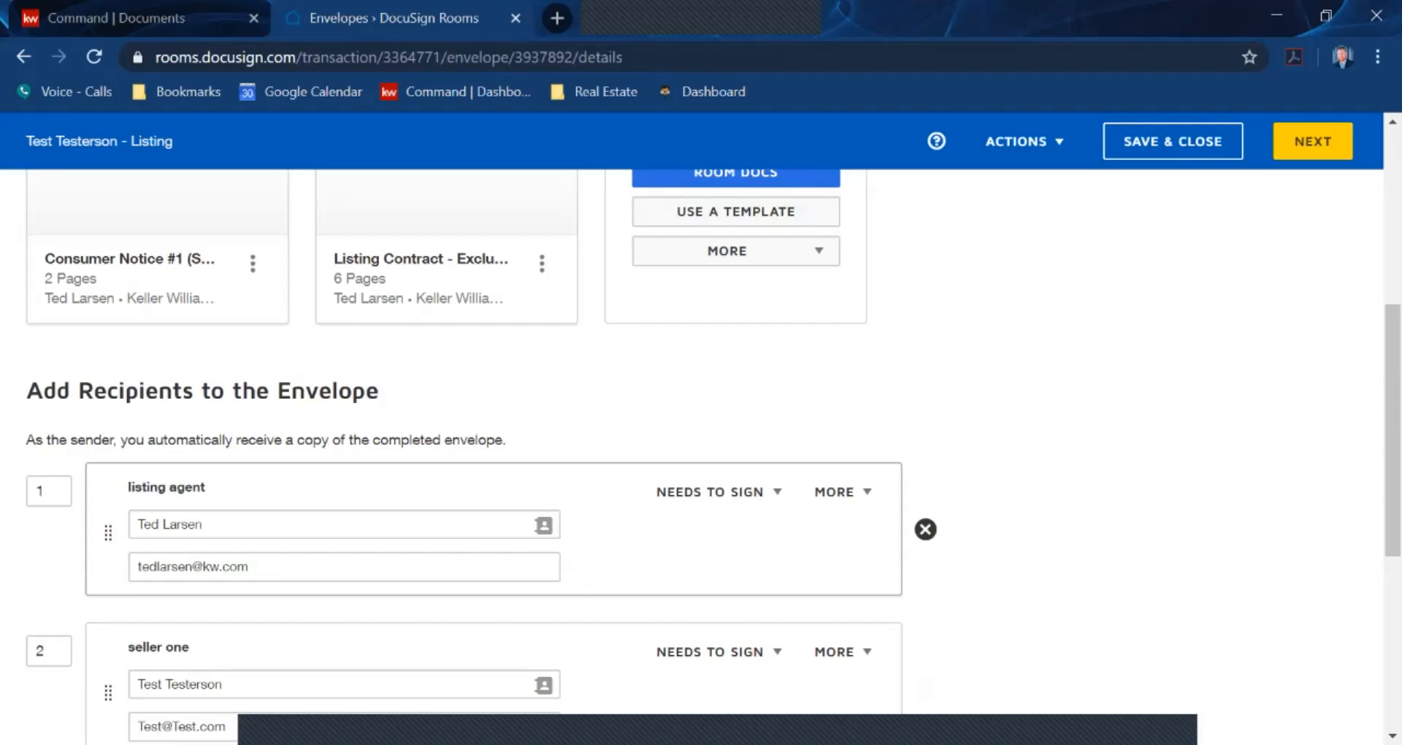
scroll(701, 438, down, 1)
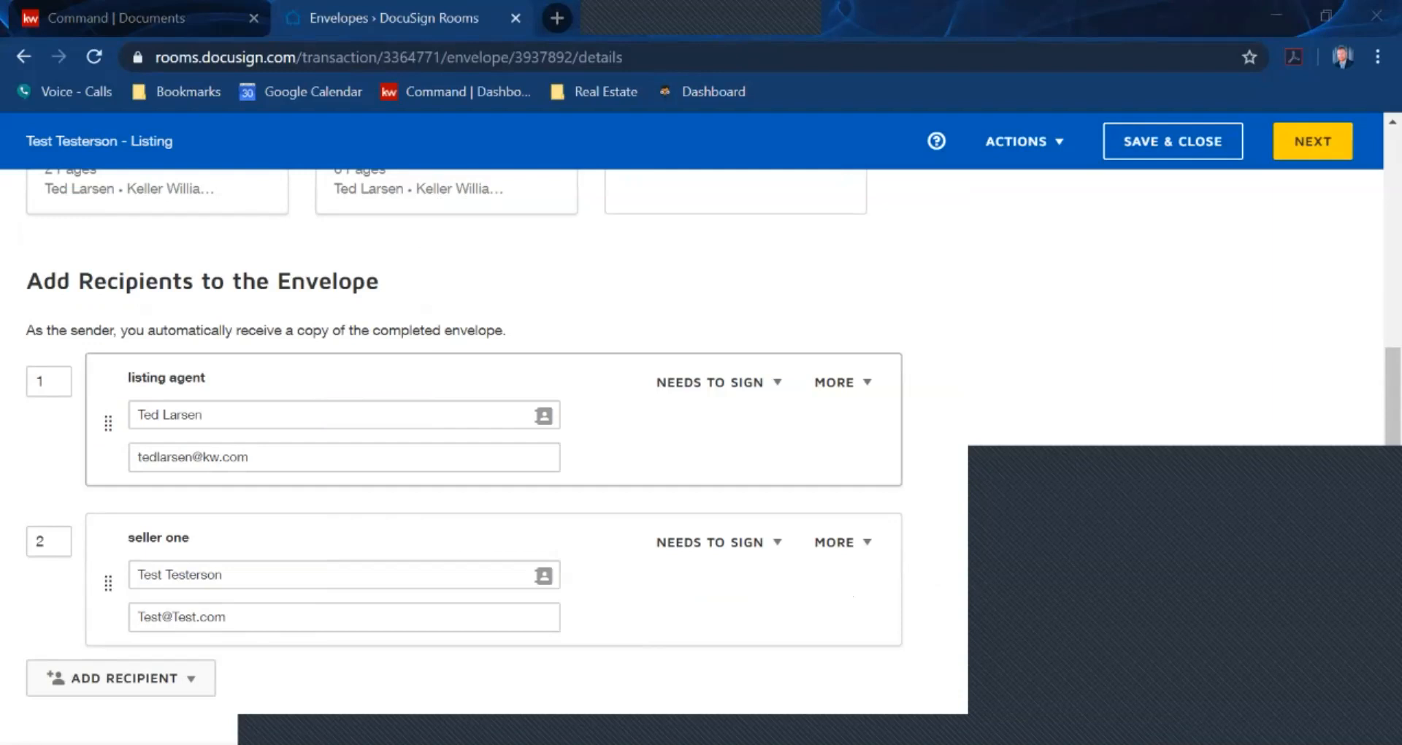
scroll(468, 438, up, 6)
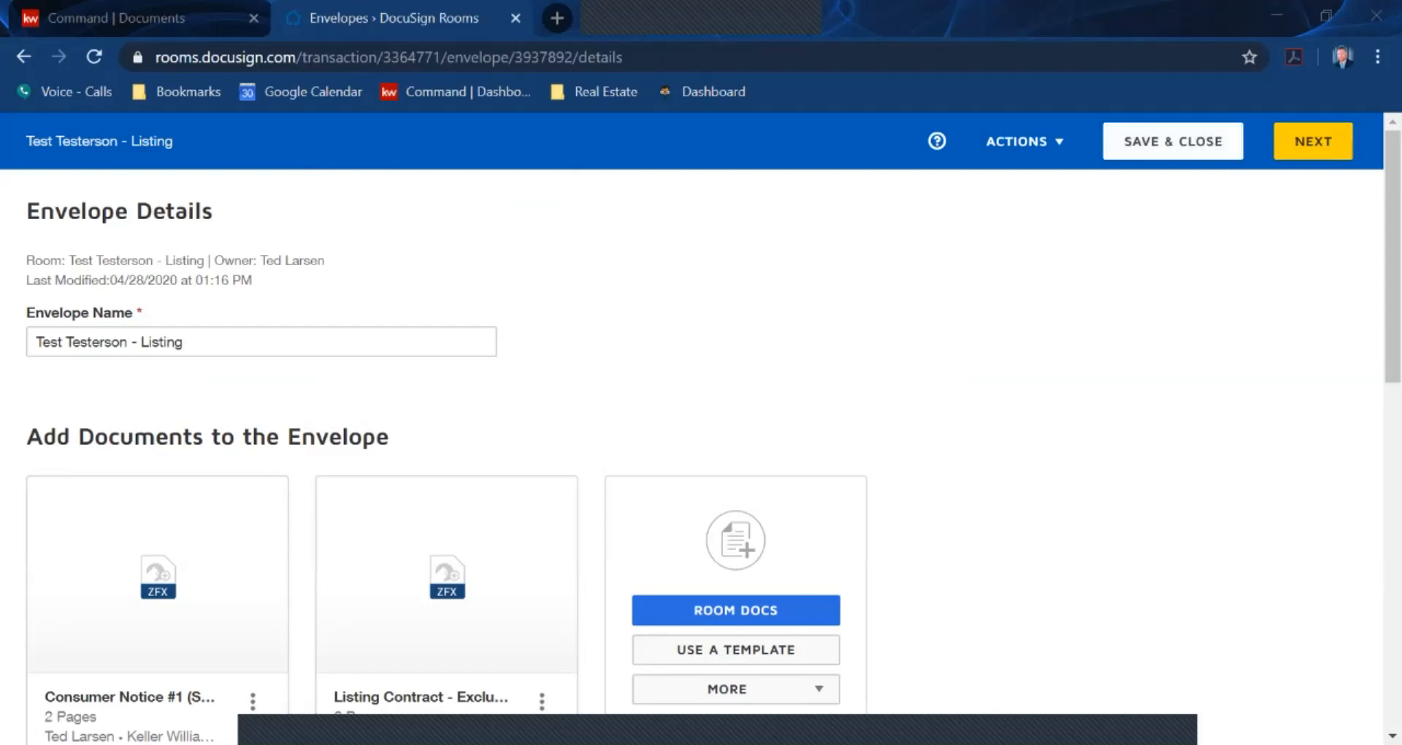
Save the envelope as a draft, review the room's documents, and return to Envelopes
click(1173, 141)
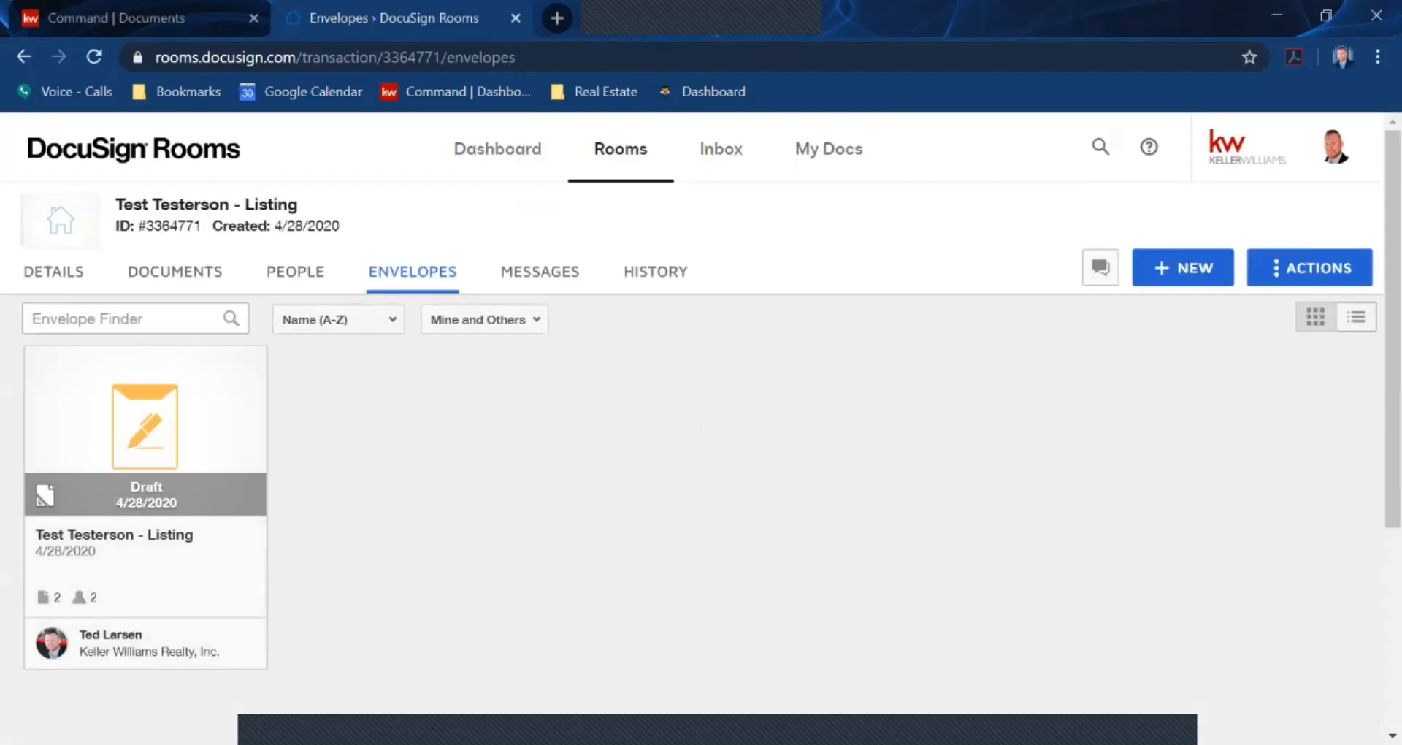
click(175, 271)
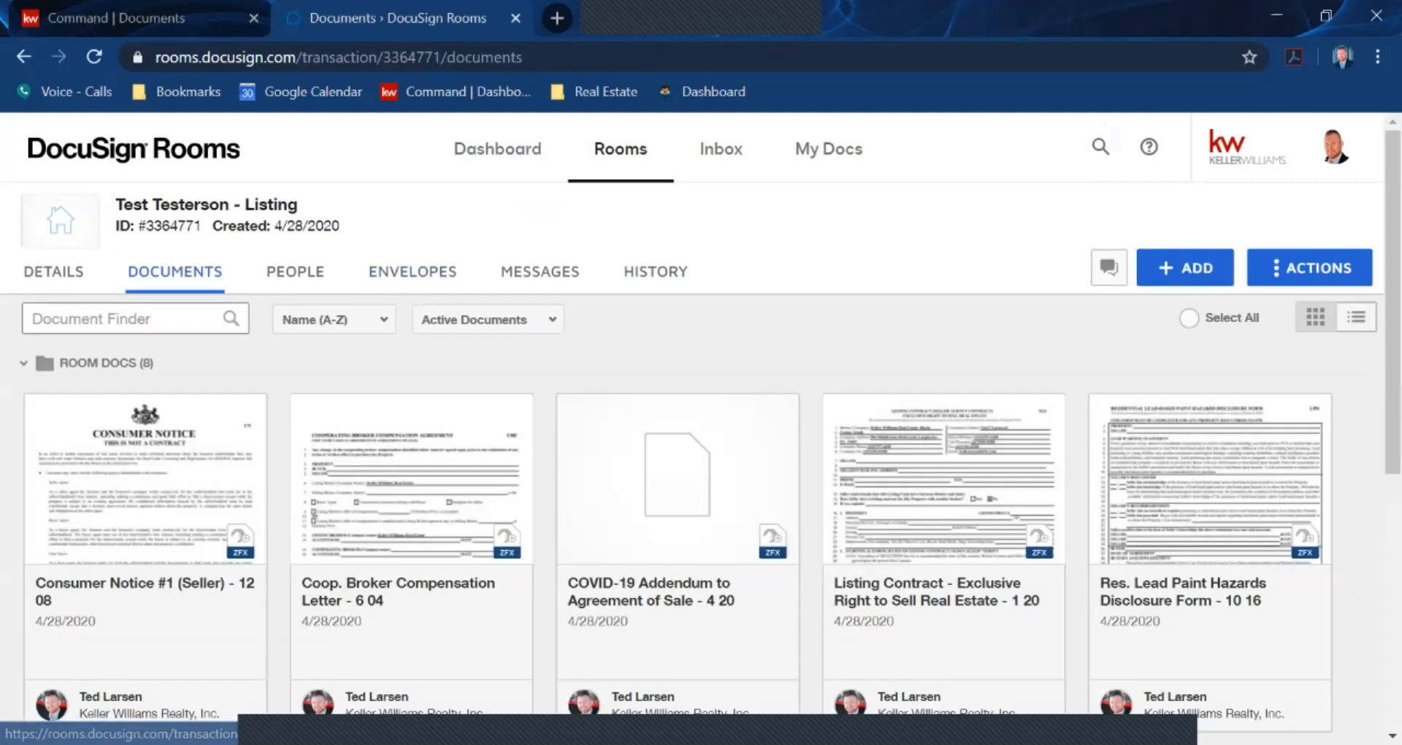
scroll(677, 438, down, 1)
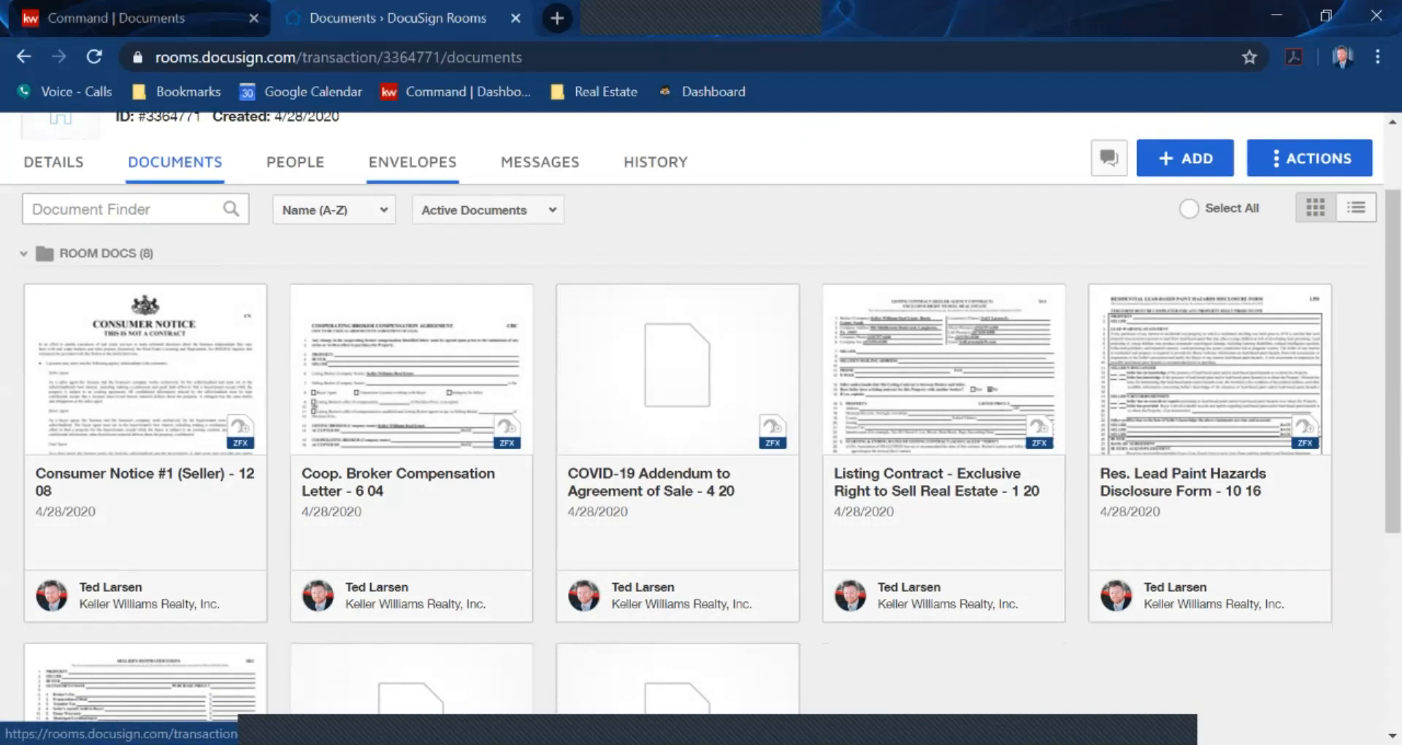
click(413, 162)
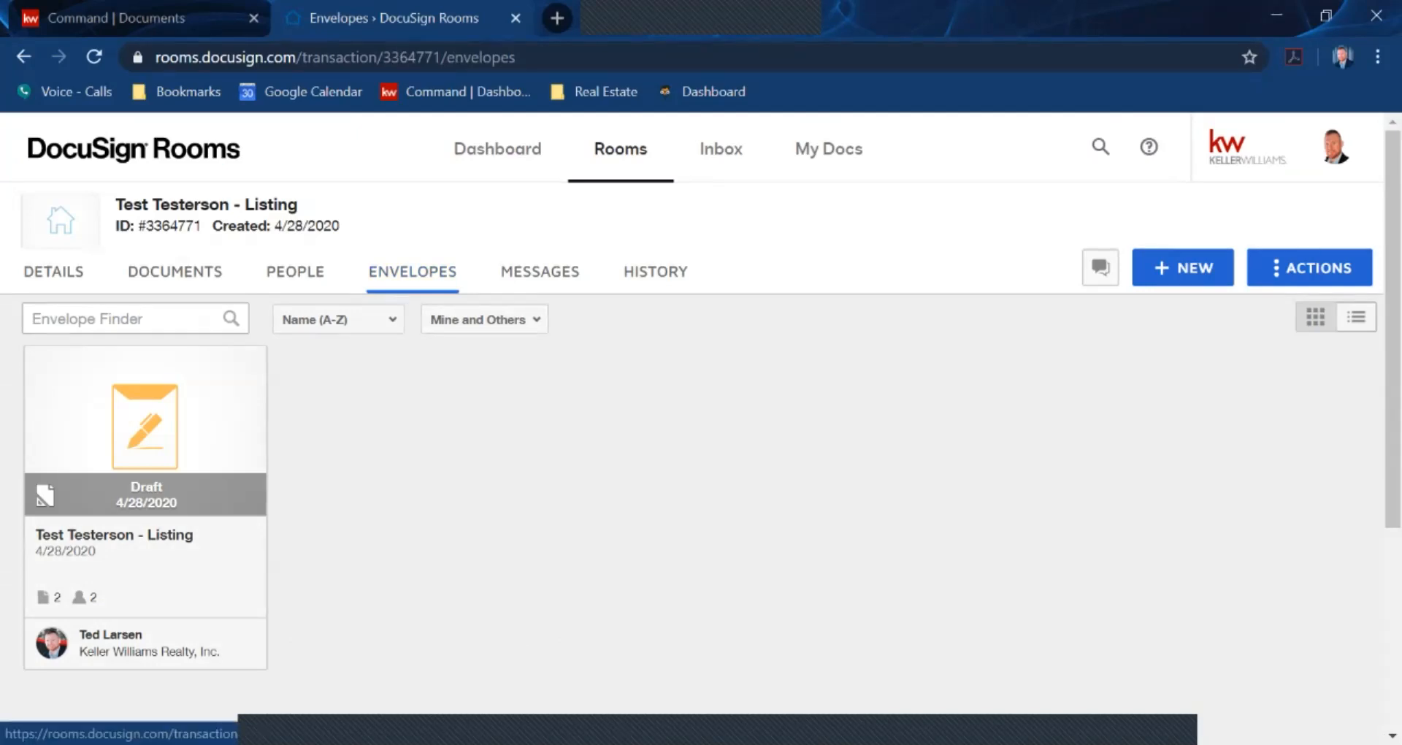
Start a second envelope named 'Test Testerson - Listing' and bring up the room documents list
click(1183, 268)
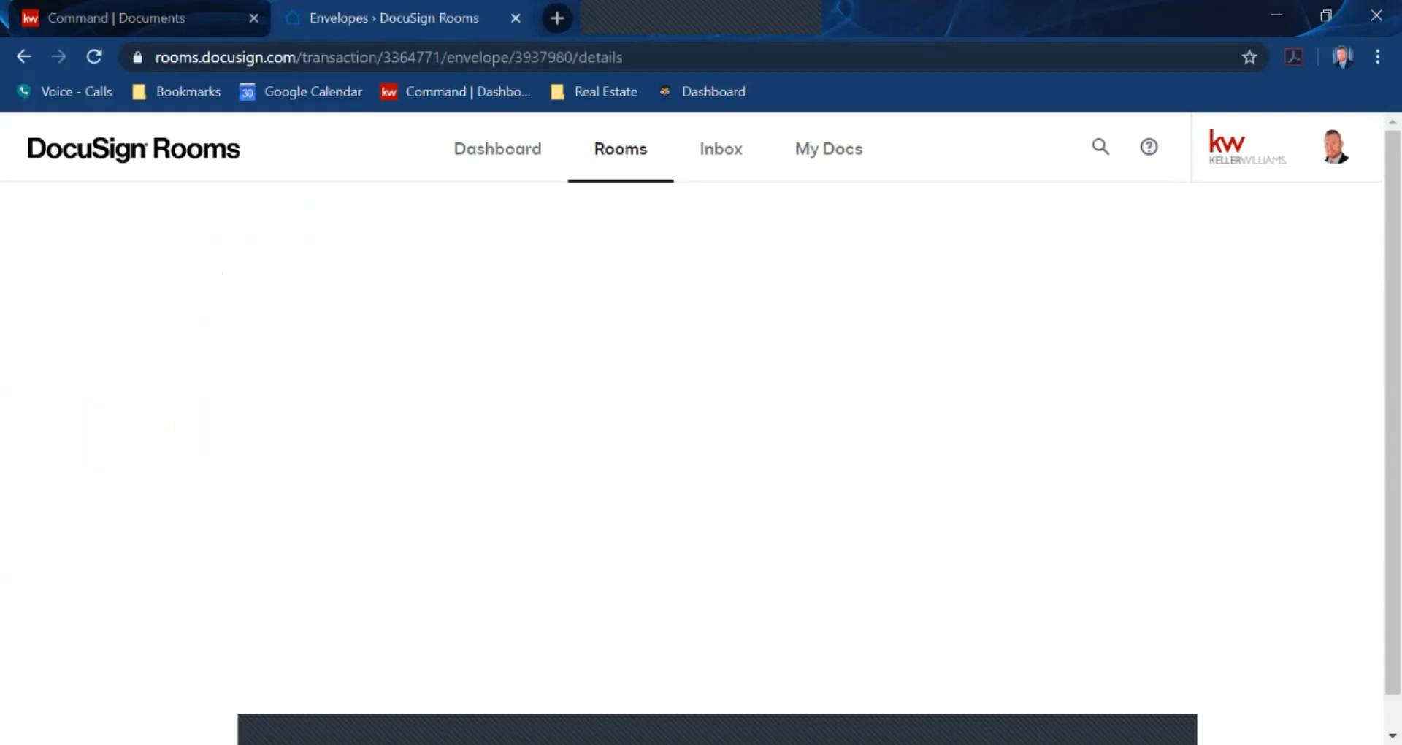
triple_click(175, 341)
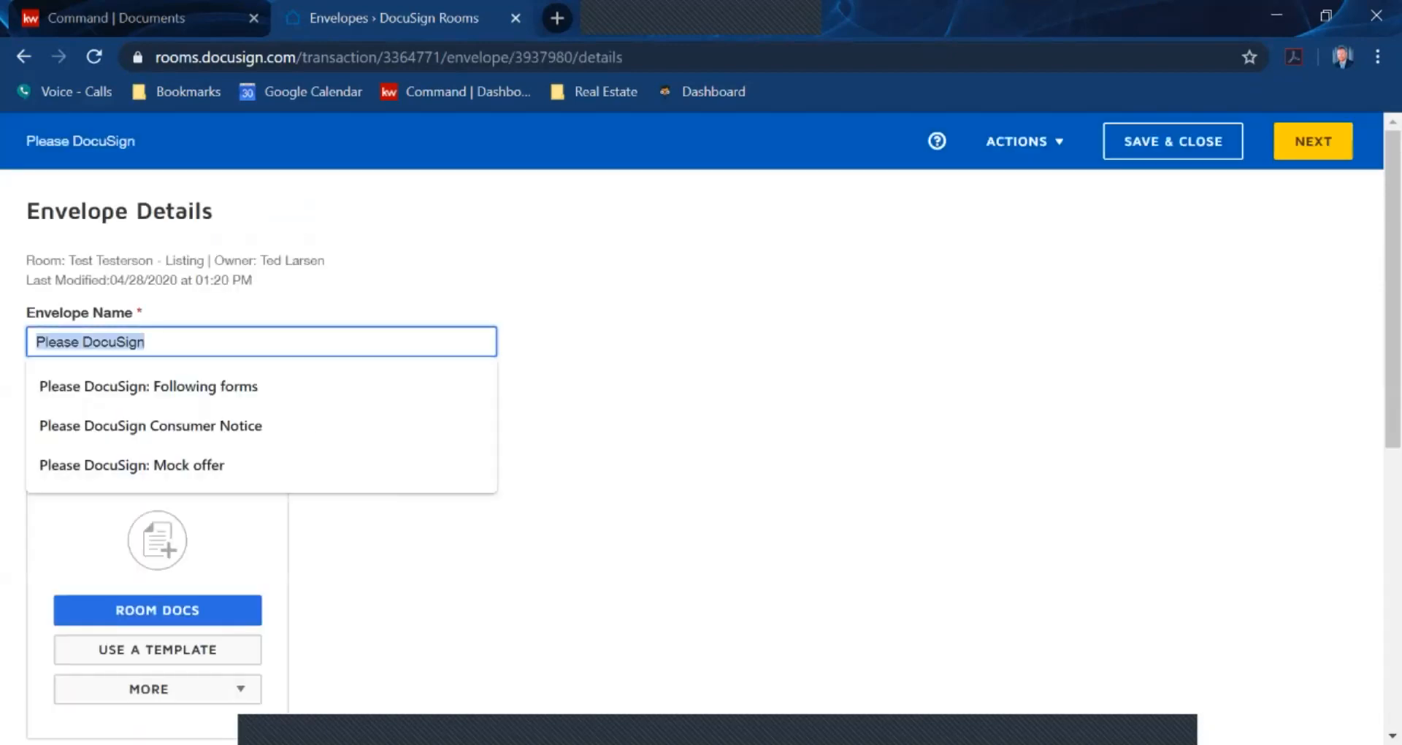
text(Test Testerson - Listing)
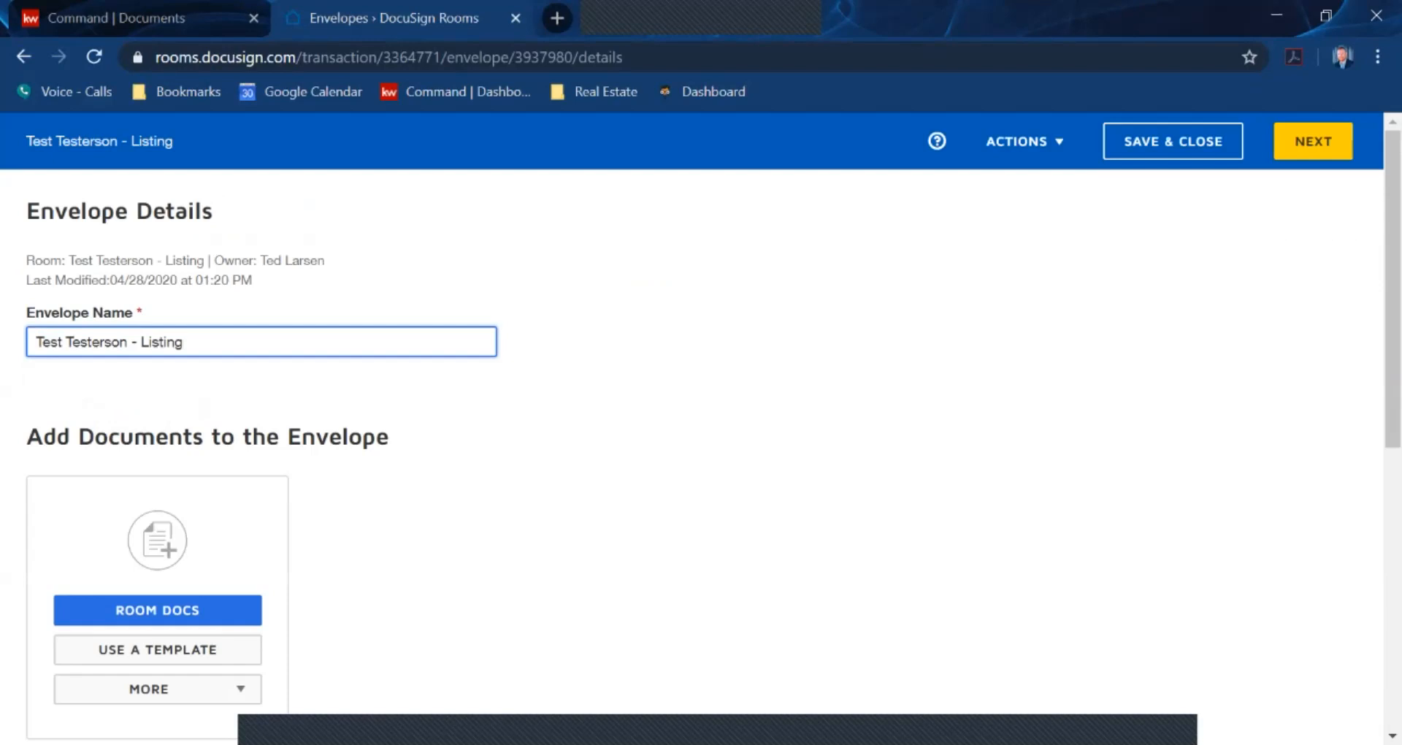
scroll(157, 501, down, 2)
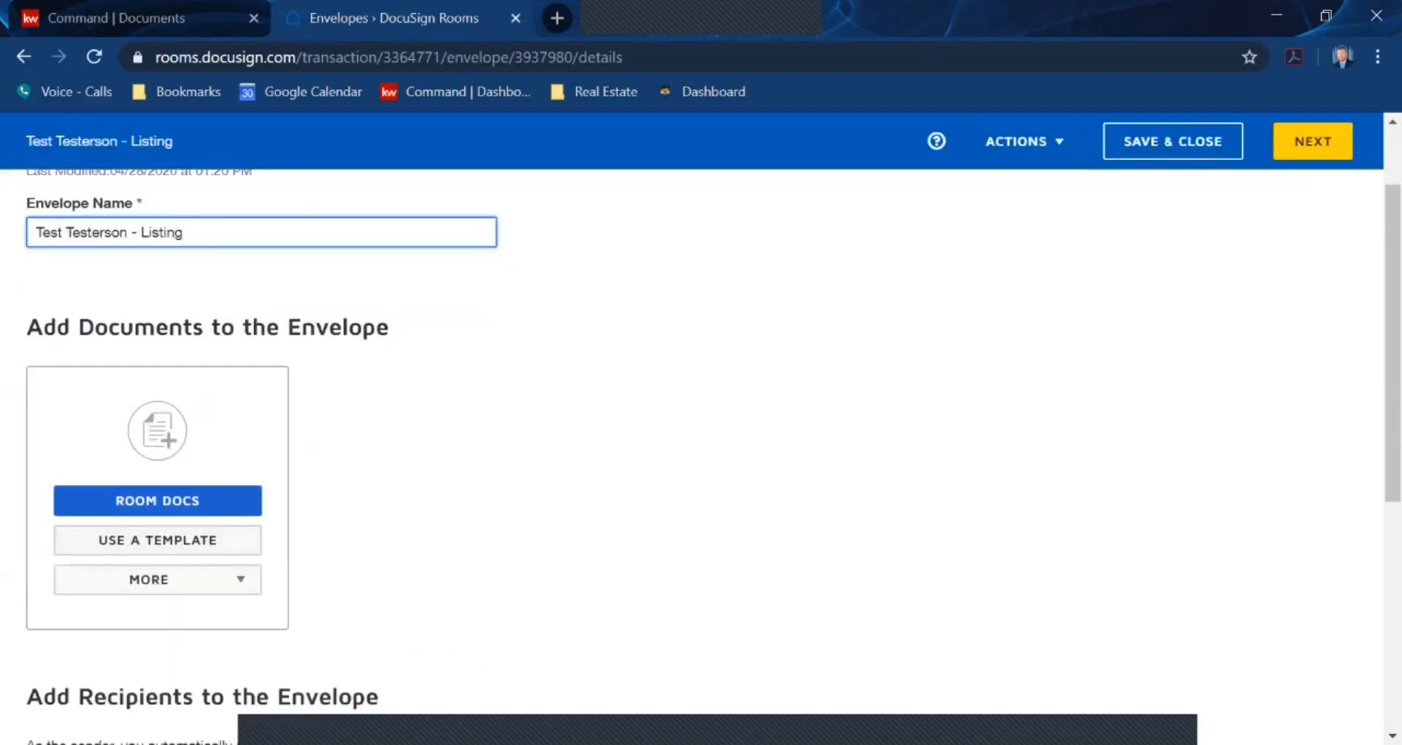
click(157, 501)
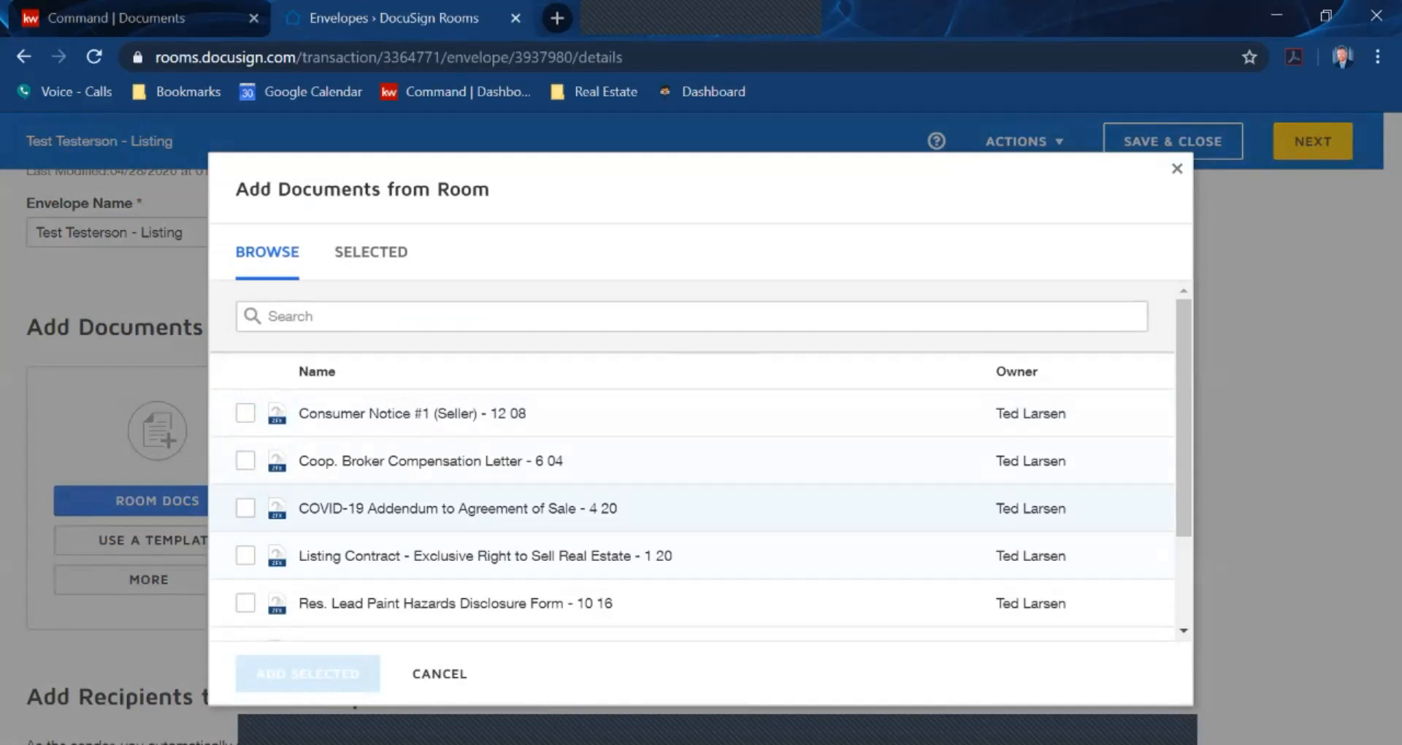
Tick Consumer Notice #1, Coop. Broker Compensation Letter, COVID-19 Addendum and Listing Contract, then add them
scroll(693, 497, down, 2)
scroll(692, 497, up, 3)
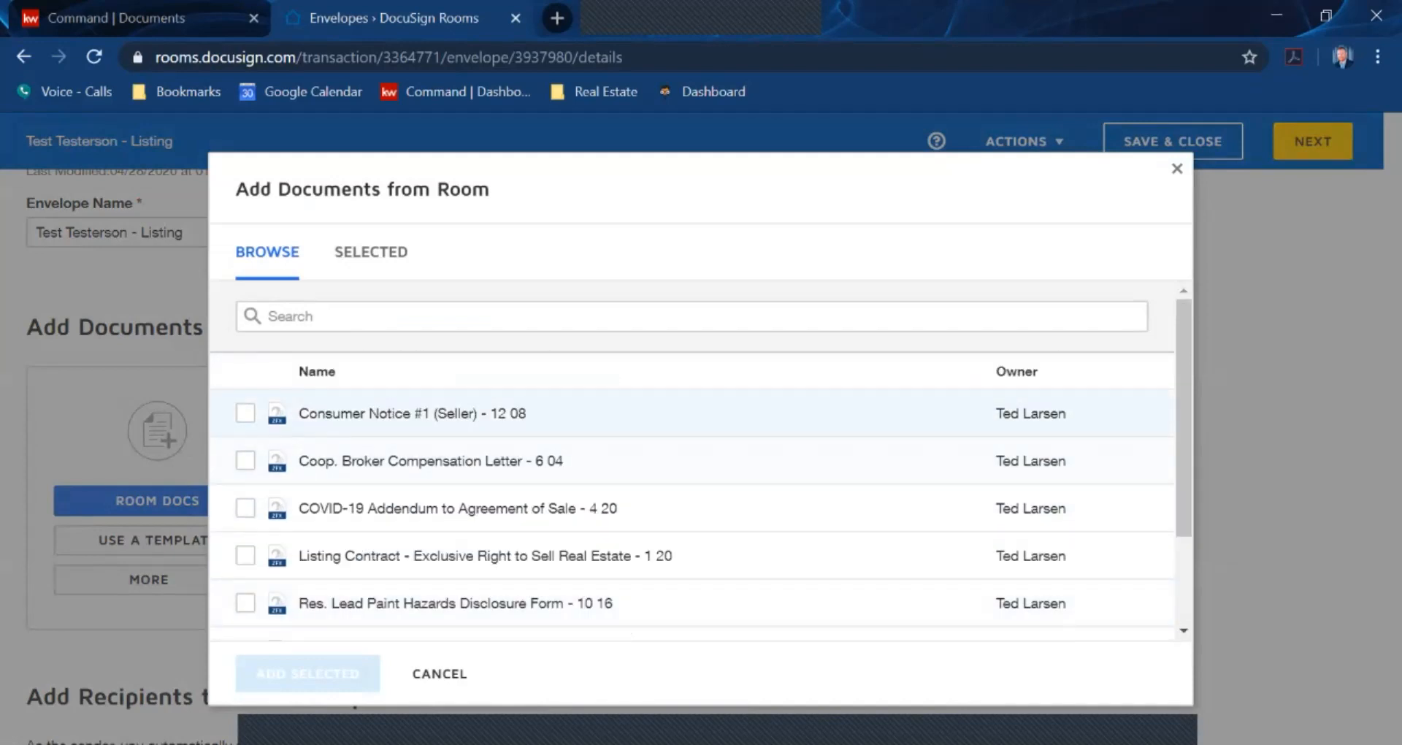
click(245, 414)
click(245, 461)
click(245, 508)
click(246, 556)
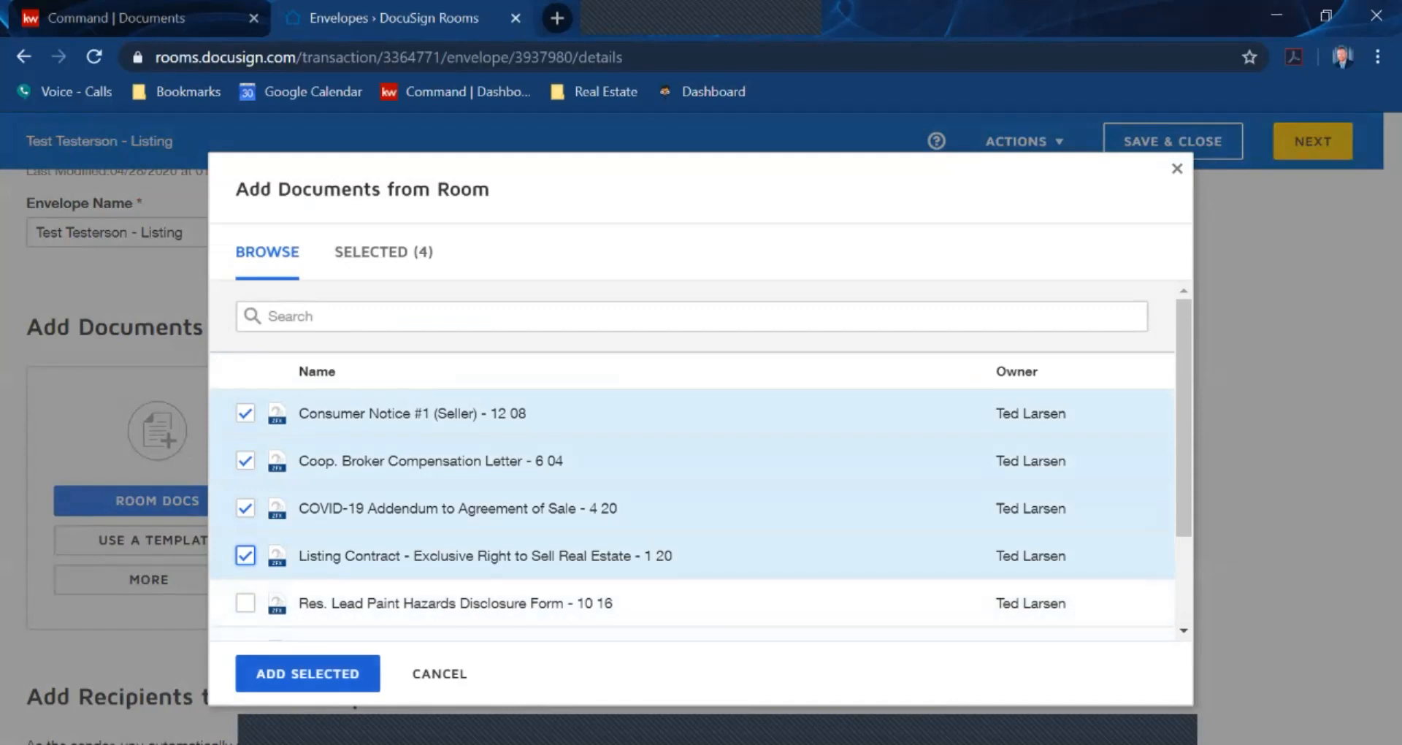
click(308, 674)
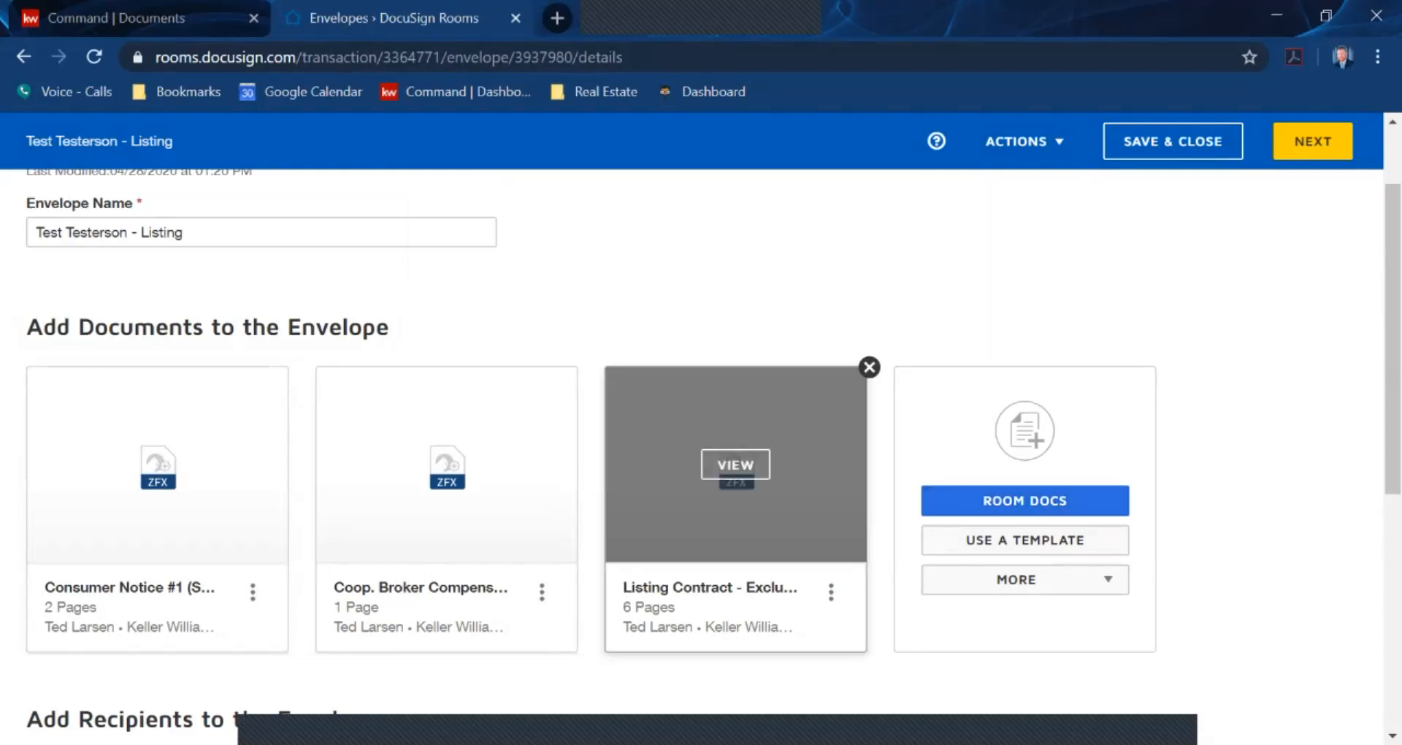
scroll(701, 450, down, 2)
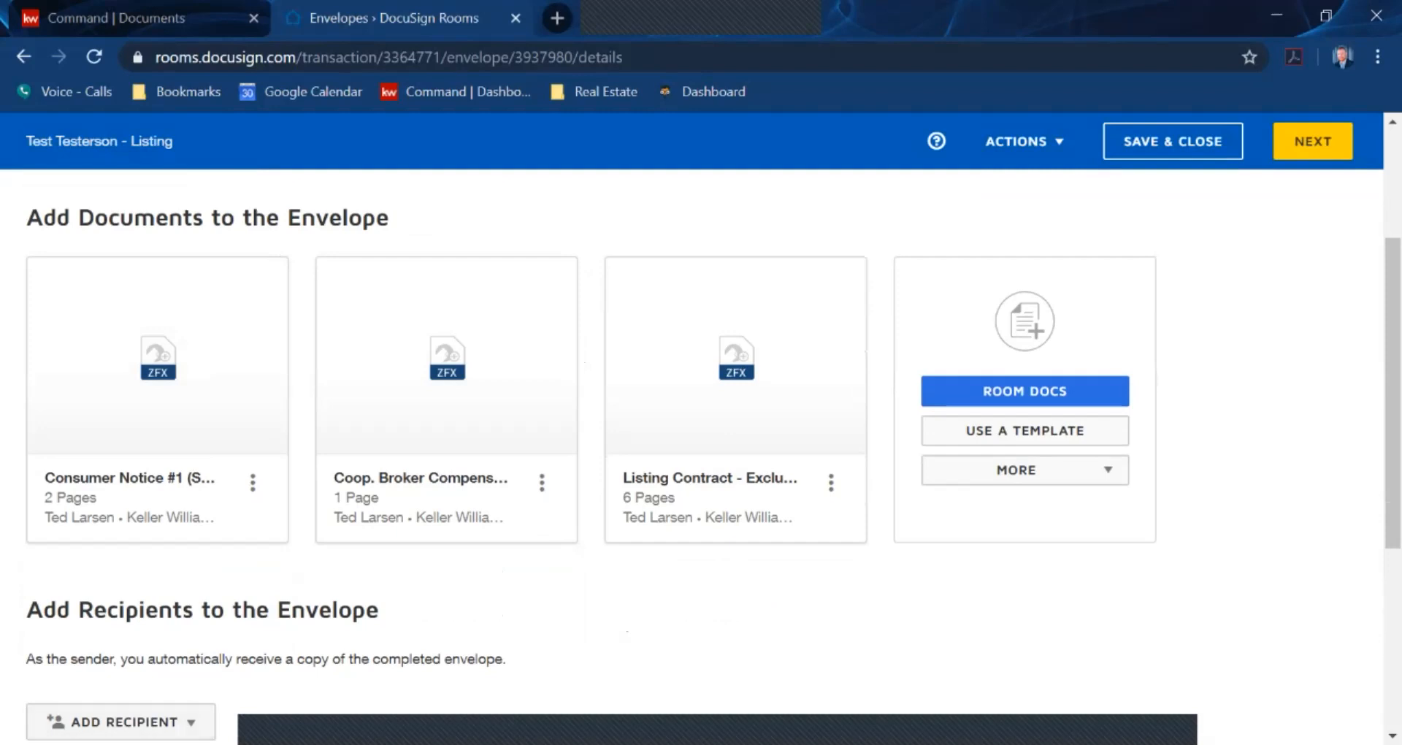
Show the ADD RECIPIENT options for the second envelope
scroll(701, 460, down, 2)
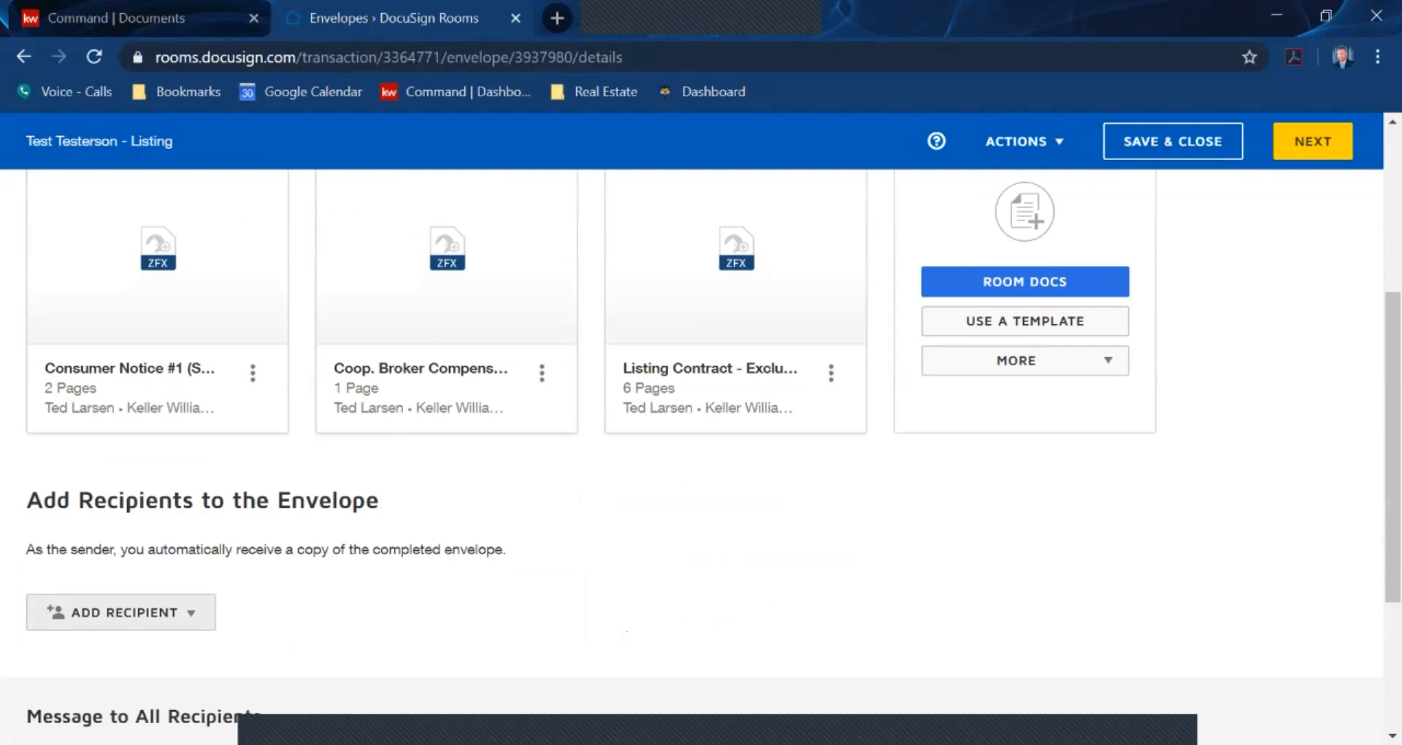
click(121, 612)
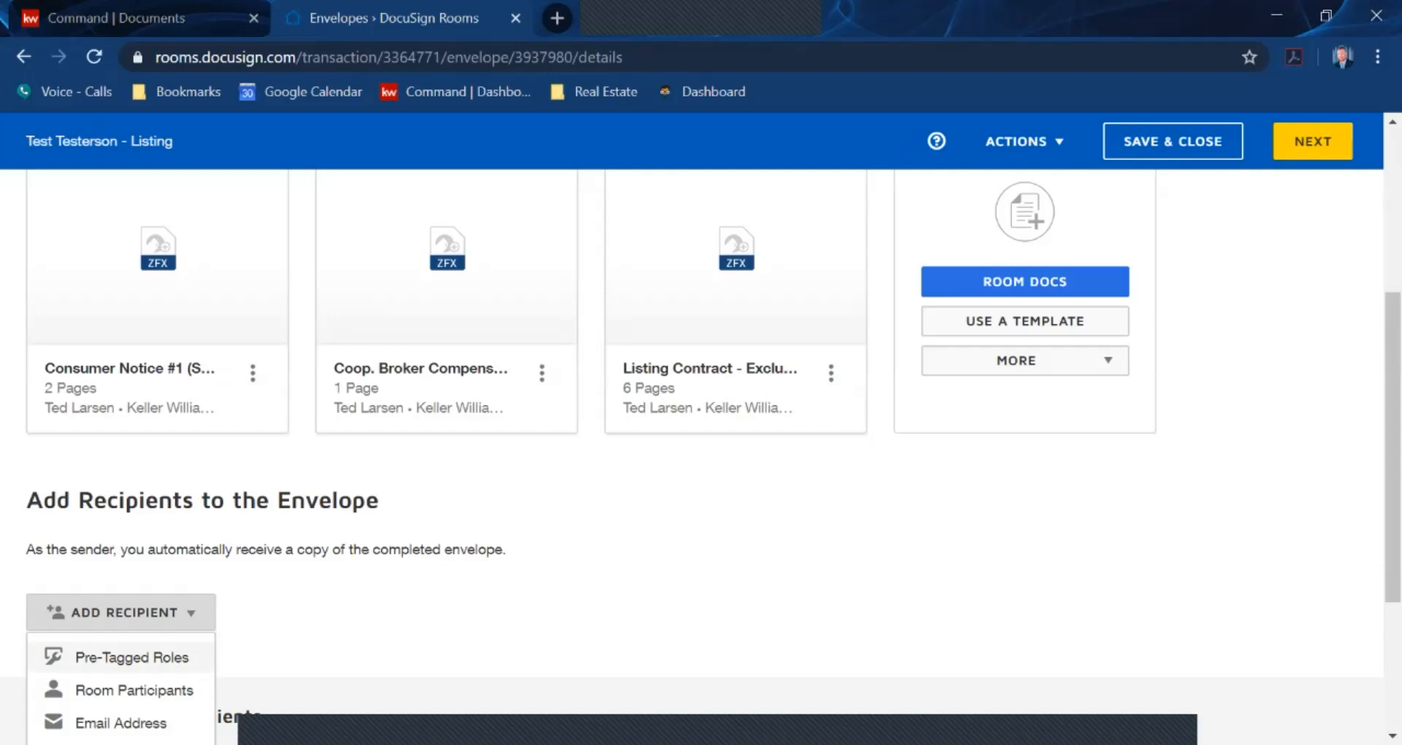
Add the seller one and listing agent pre-tagged roles, assigning the seller and the agent respectively
click(131, 657)
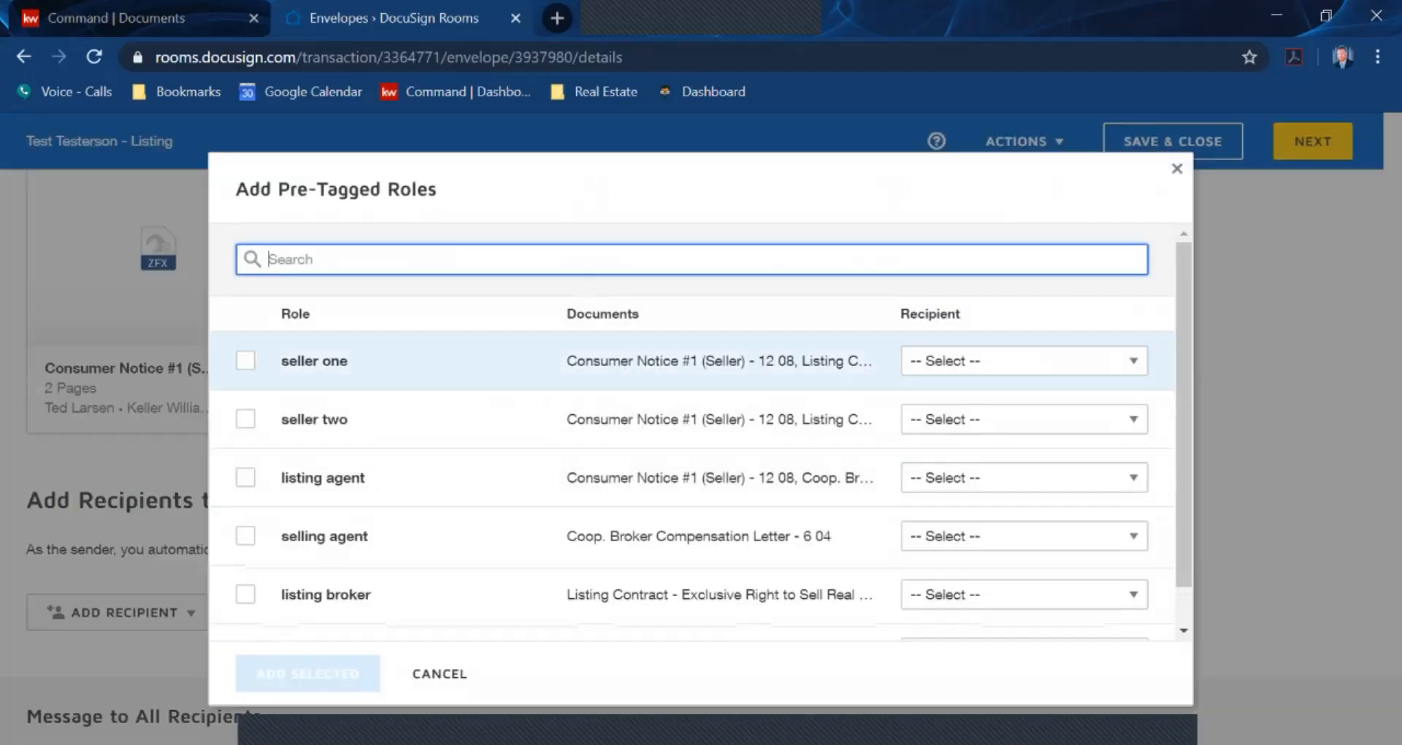
click(246, 361)
click(1023, 361)
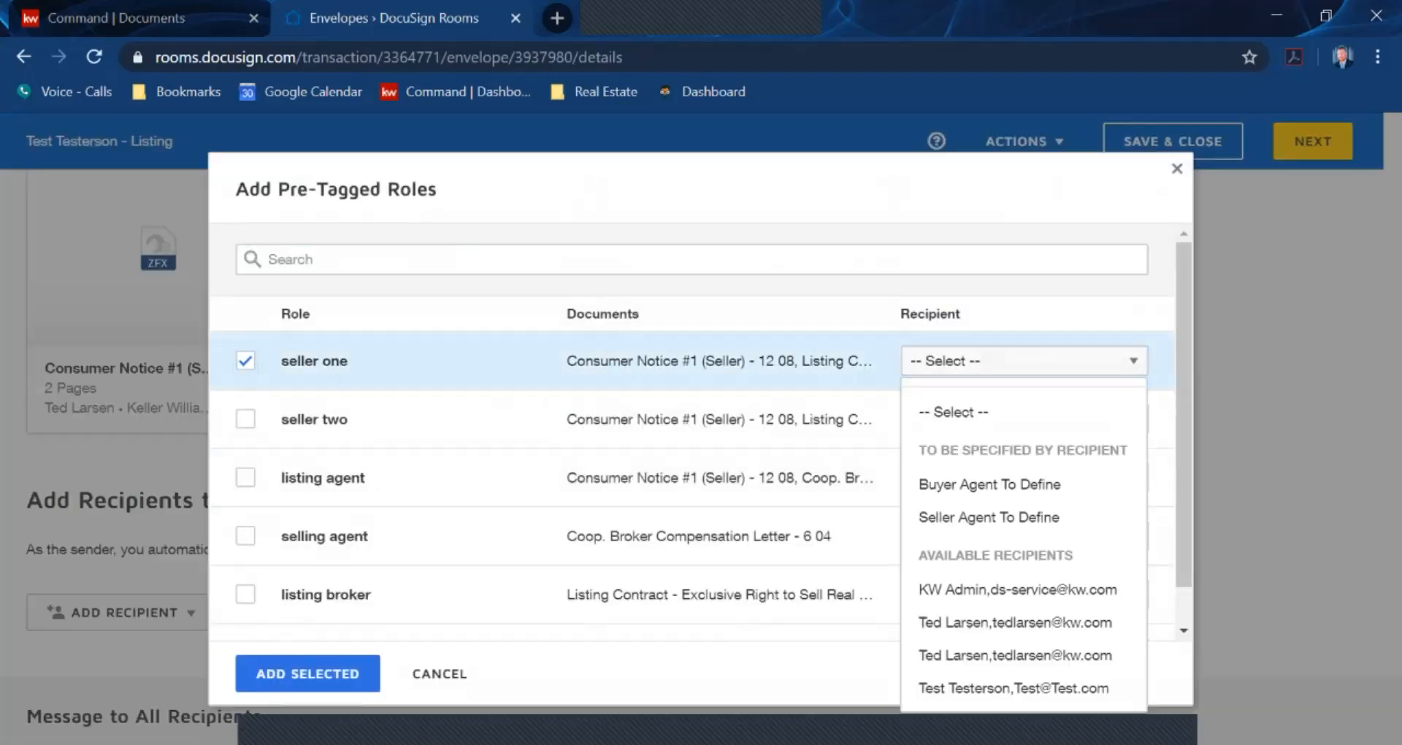
click(1014, 688)
click(246, 477)
click(1022, 478)
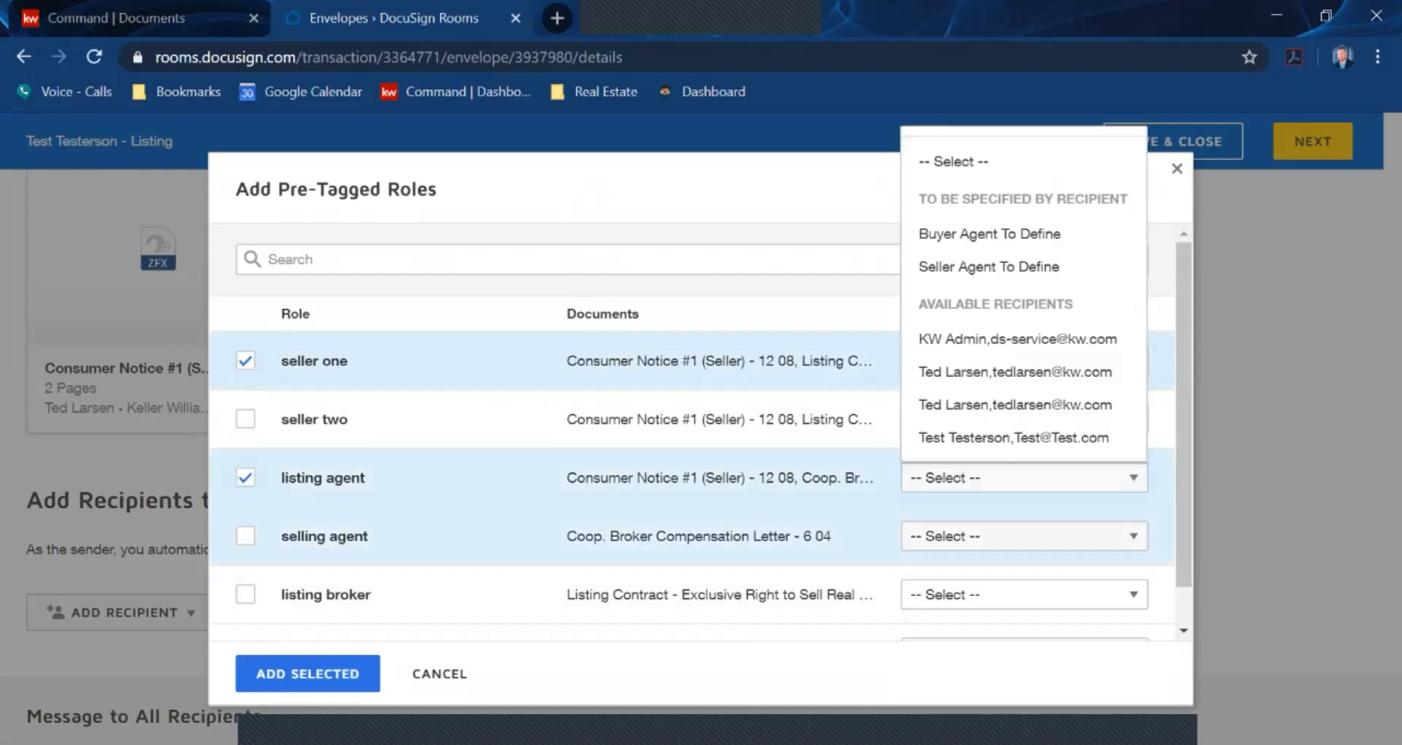
click(979, 404)
scroll(693, 438, down, 1)
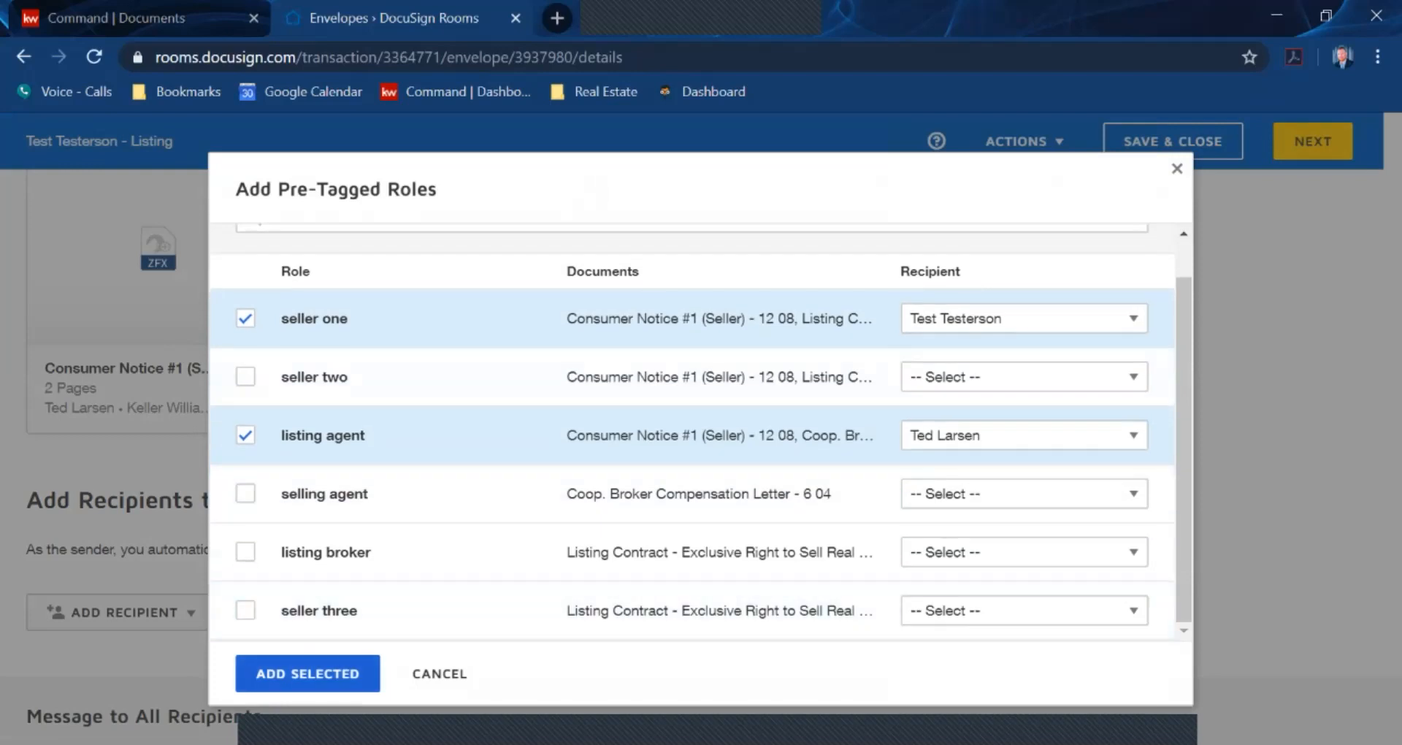
click(308, 674)
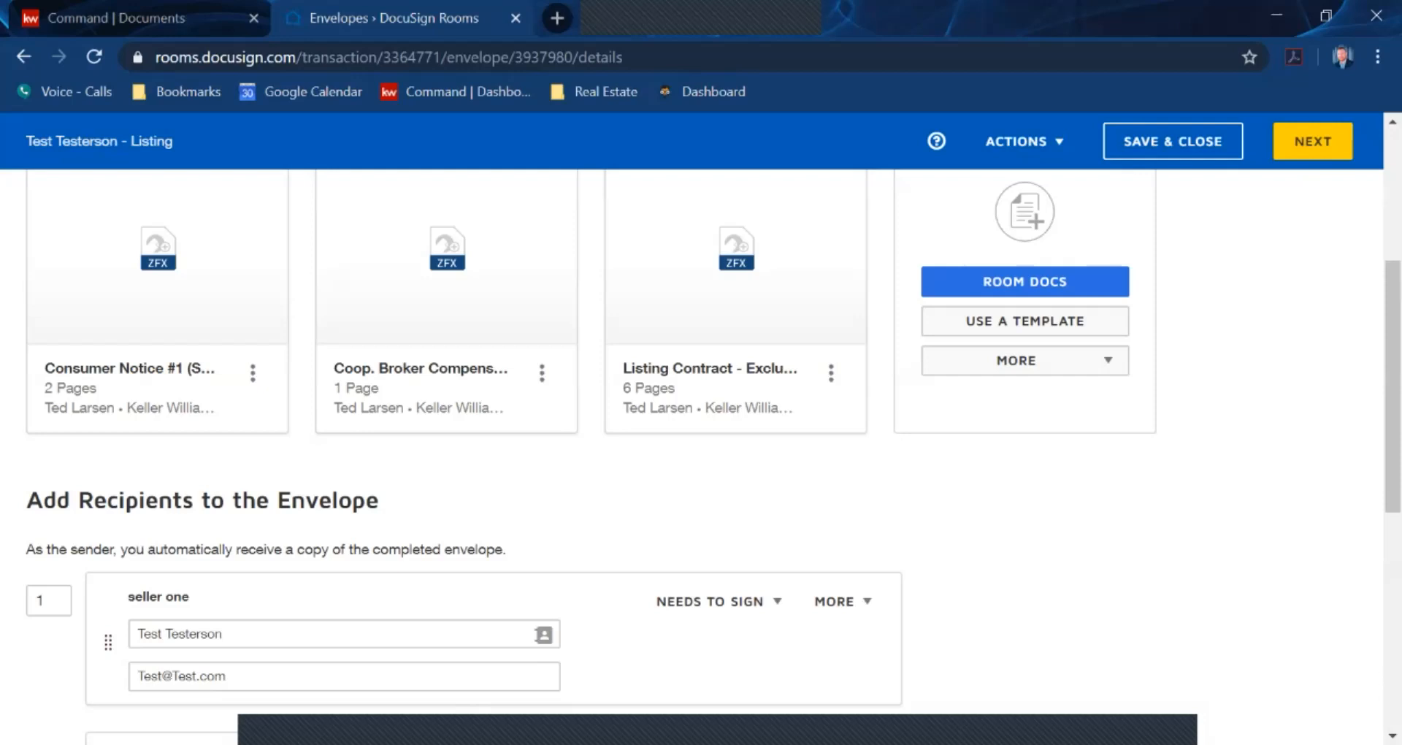
Change seller one's signing order to 2 so the listing agent signs first
scroll(447, 307, down, 2)
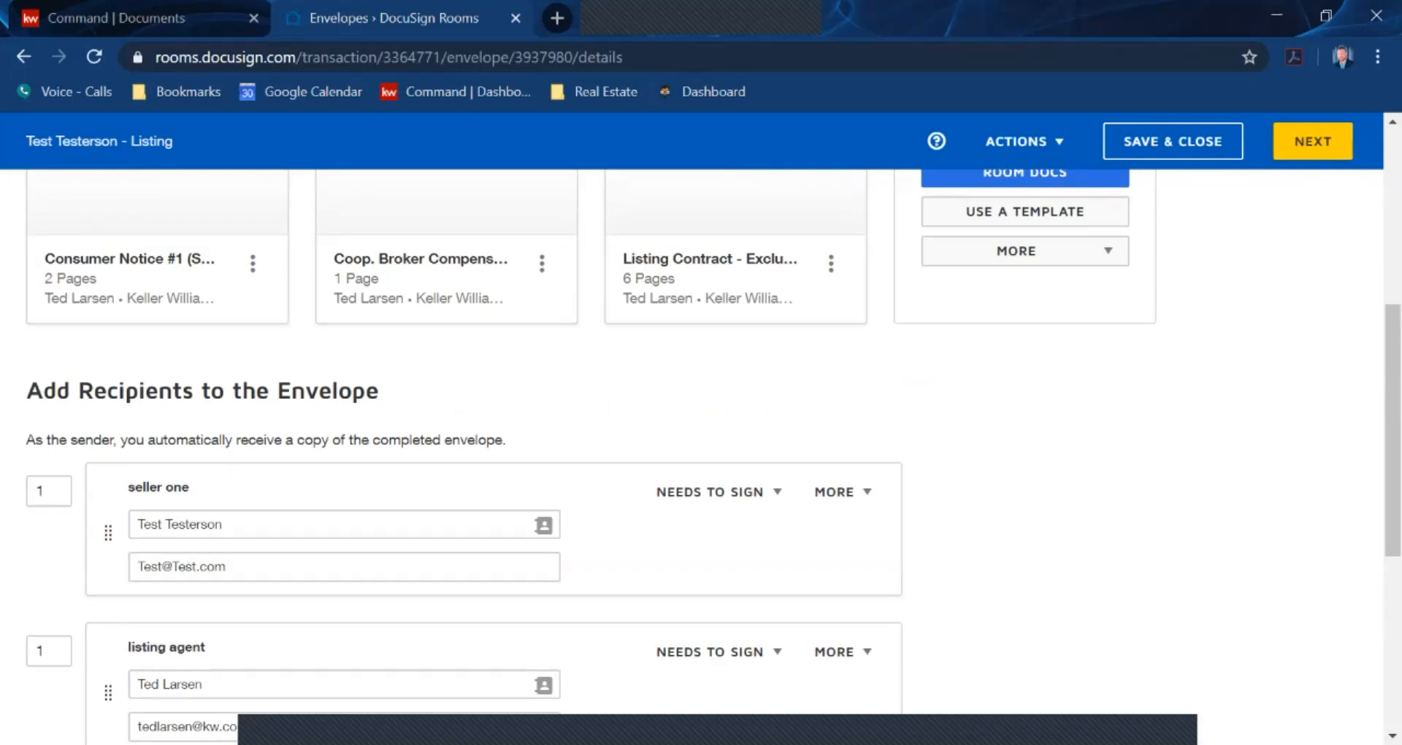
double_click(41, 491)
text(22)
key(BackSpace)
key(Tab)
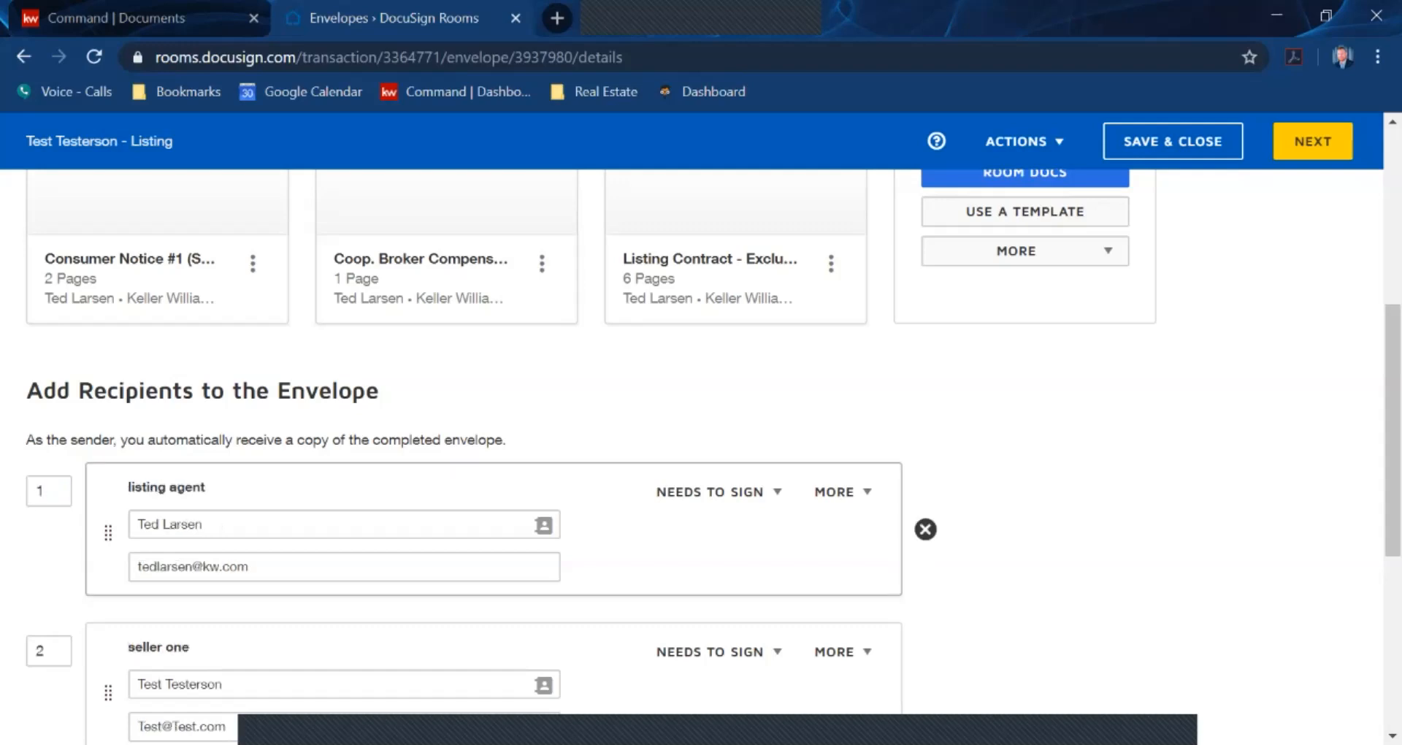
scroll(157, 248, down, 3)
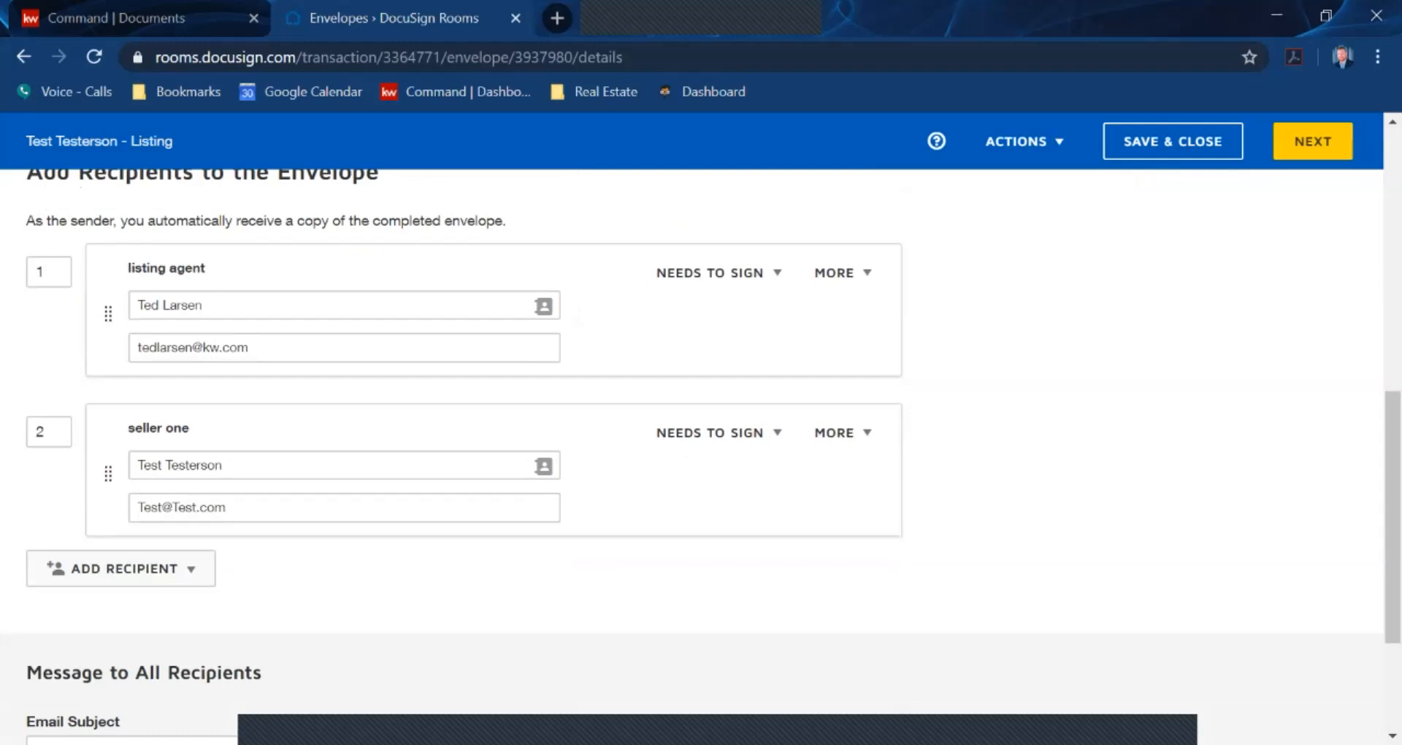
scroll(701, 453, down, 3)
scroll(701, 453, up, 5)
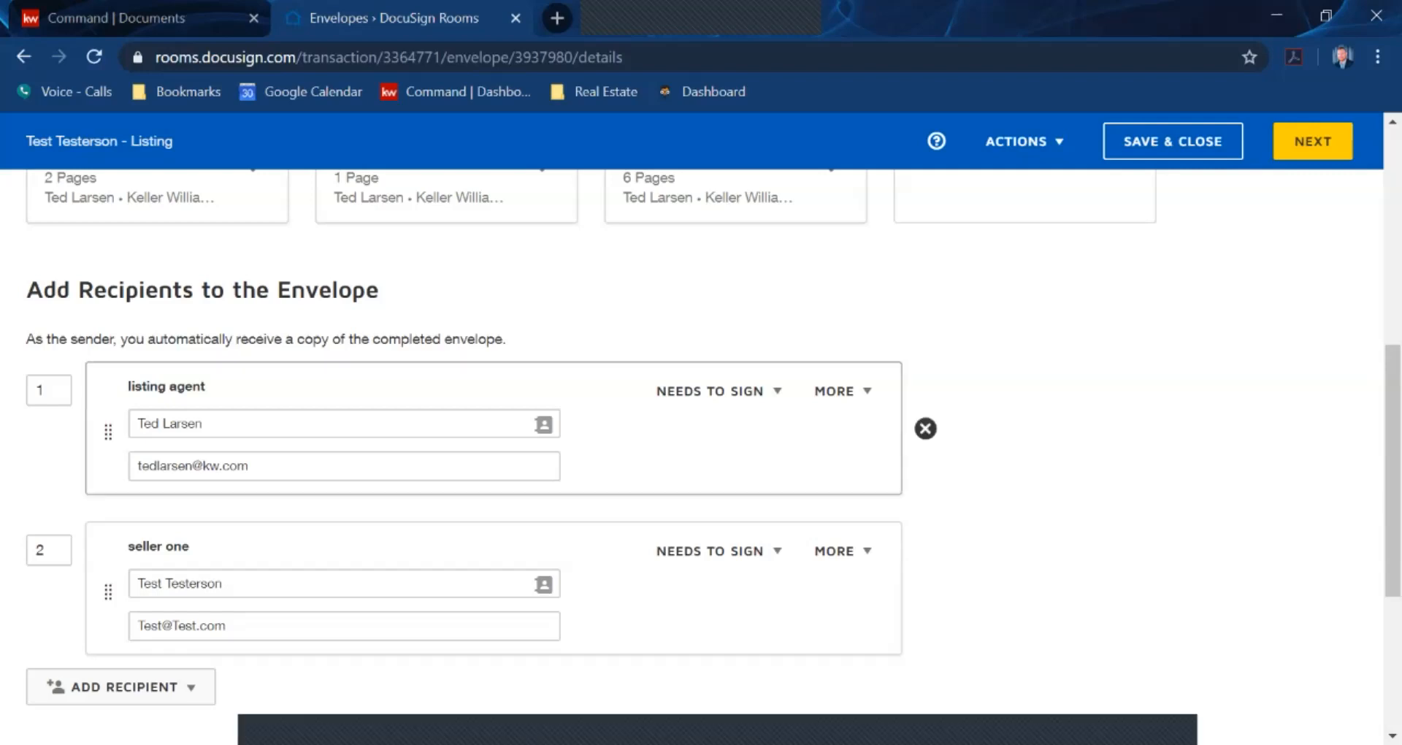
Replace the email subject with 'As per our discussion this is the consumer notice'
scroll(511, 402, down, 3)
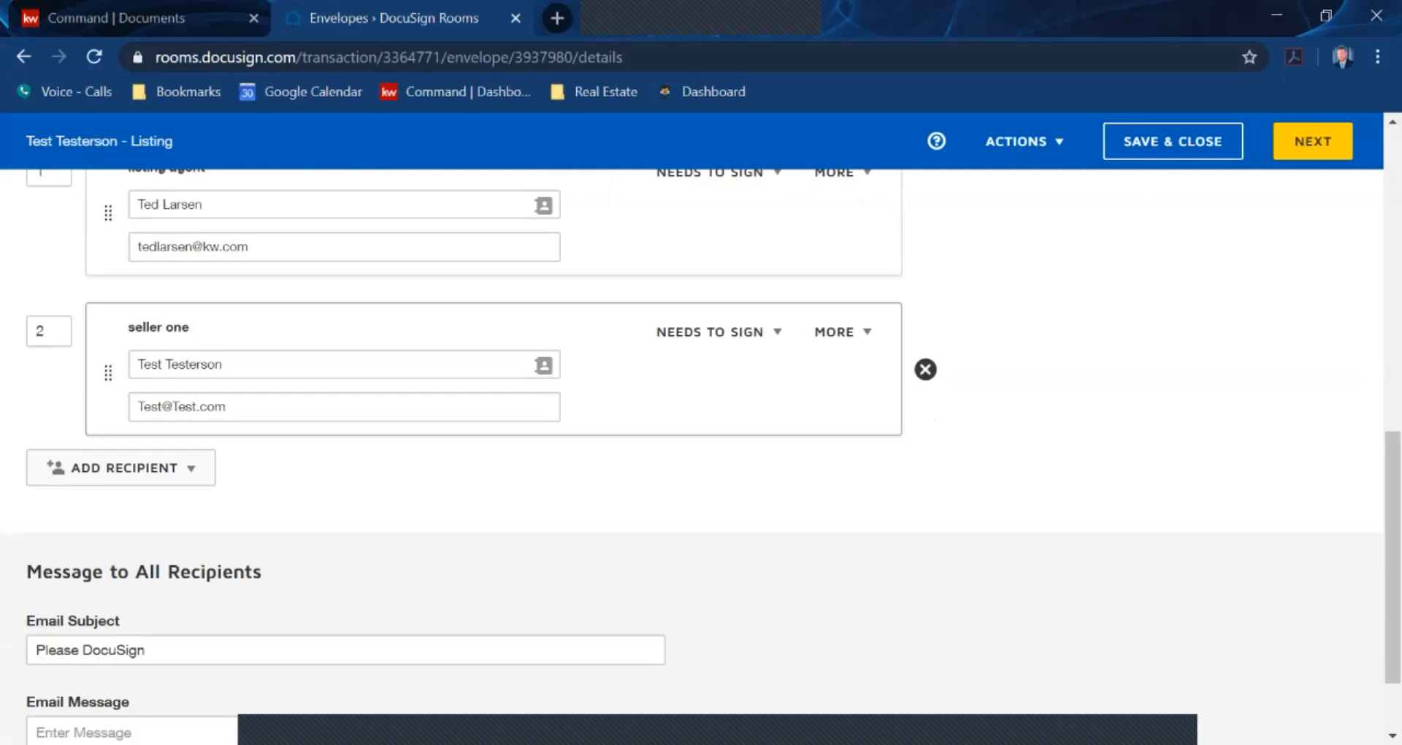
scroll(512, 402, down, 2)
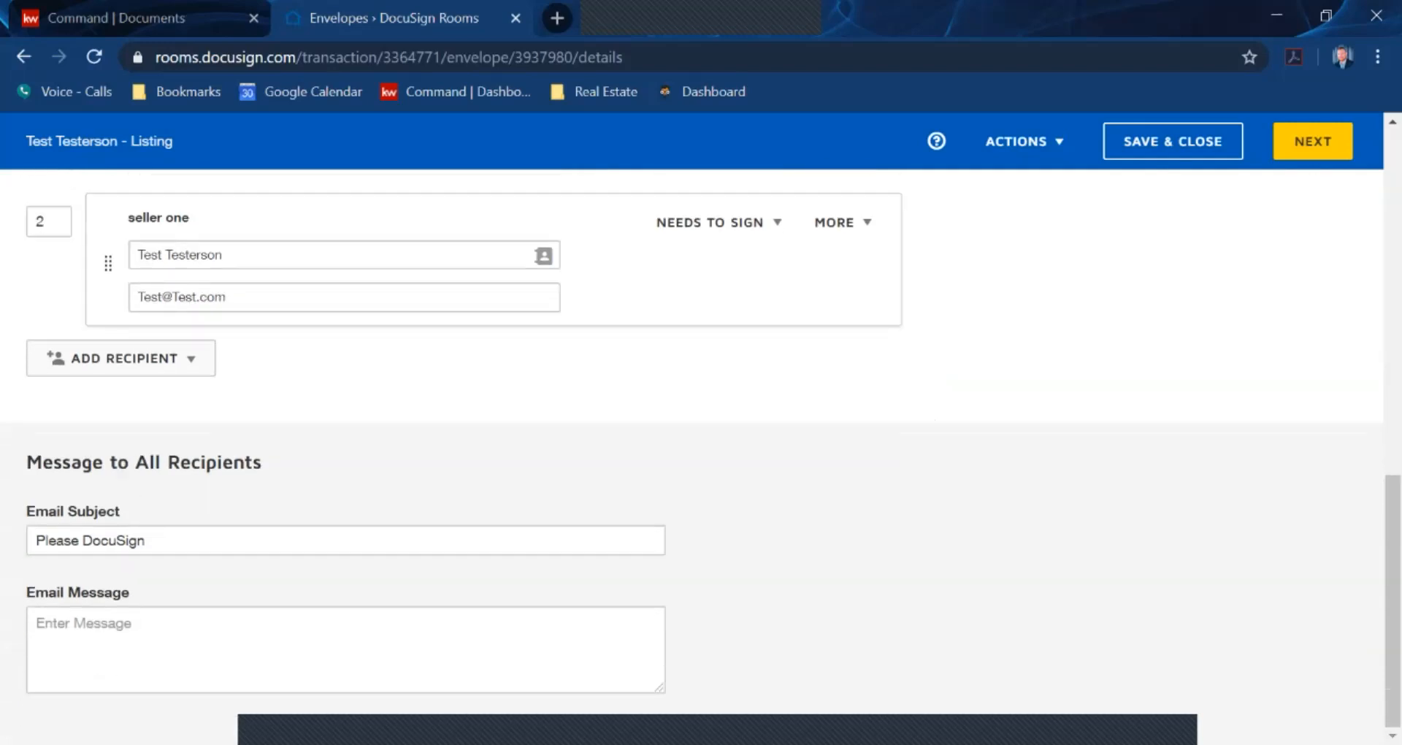
drag(150, 541, 33, 540)
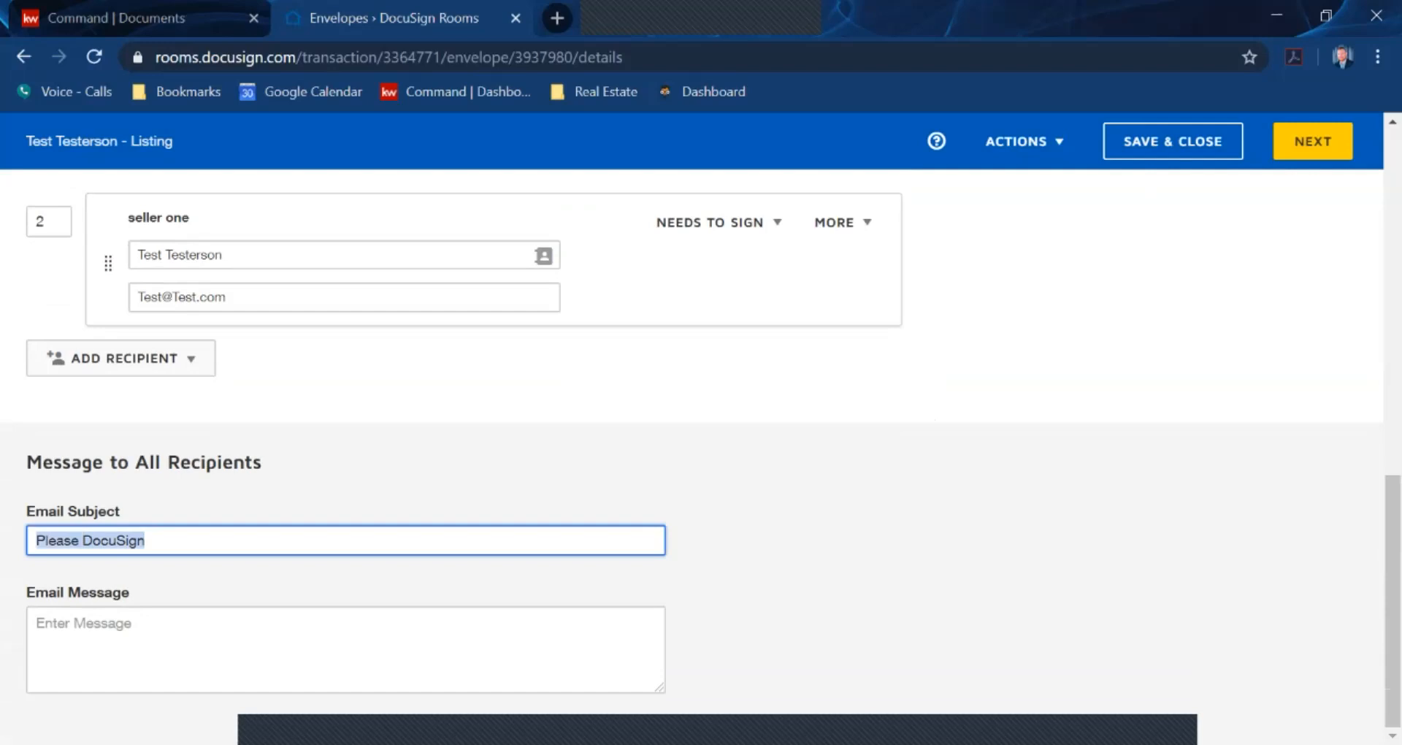
text(As per our)
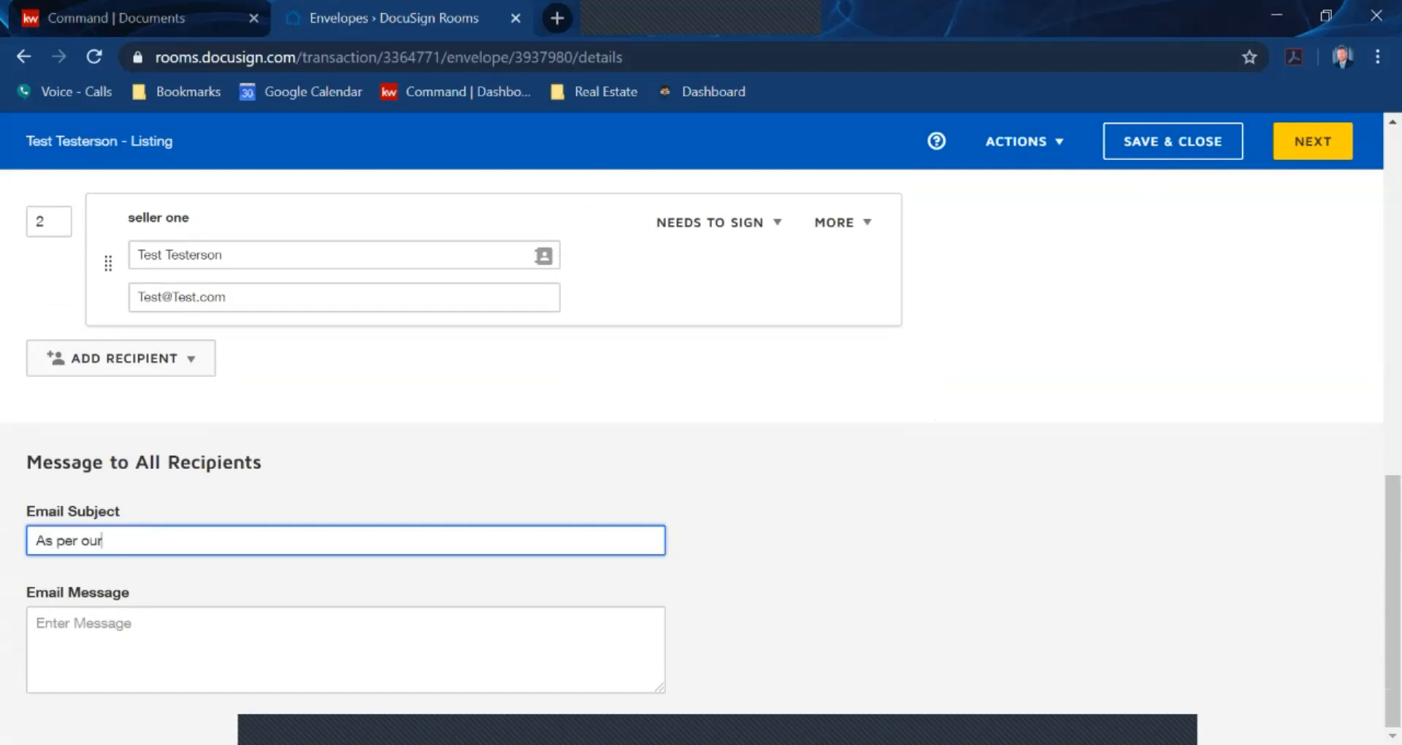
text( discussion this is the co)
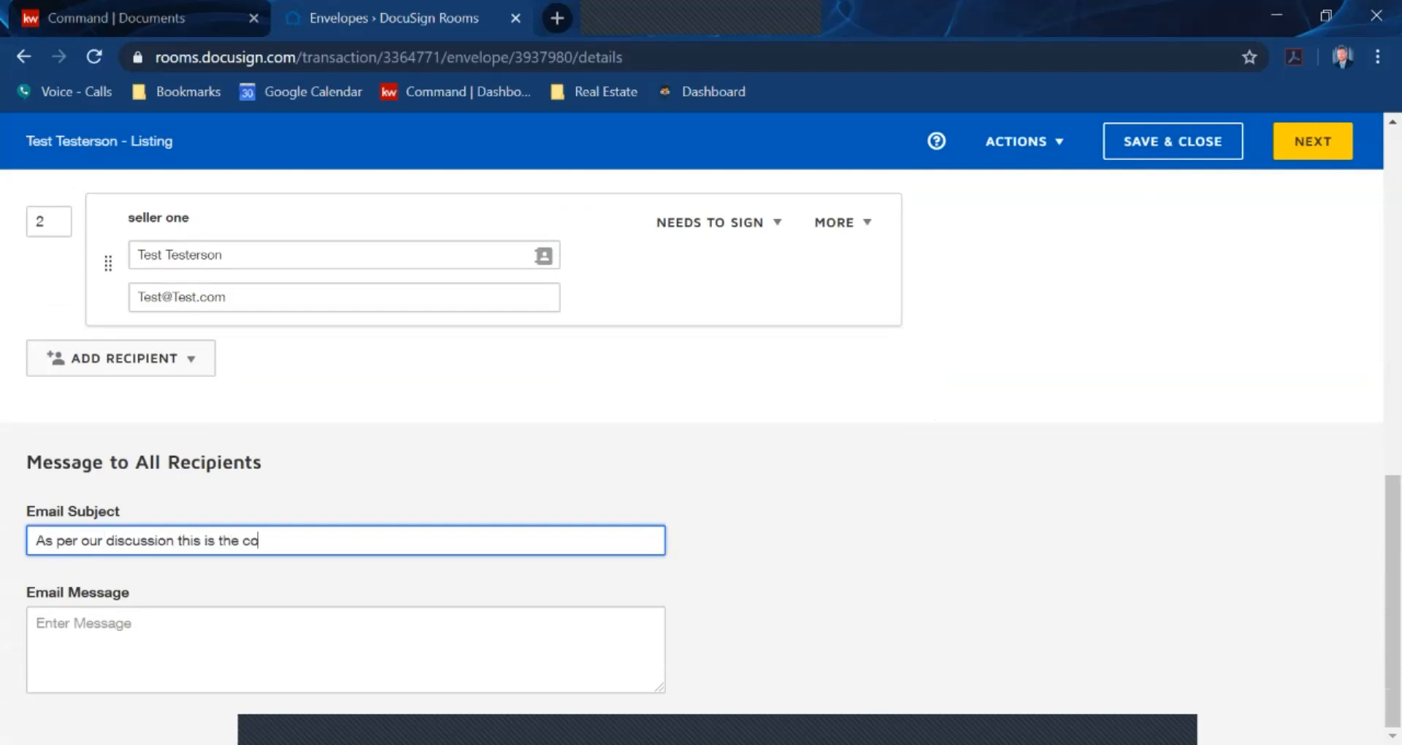
text(nsumer notice)
key(Tab)
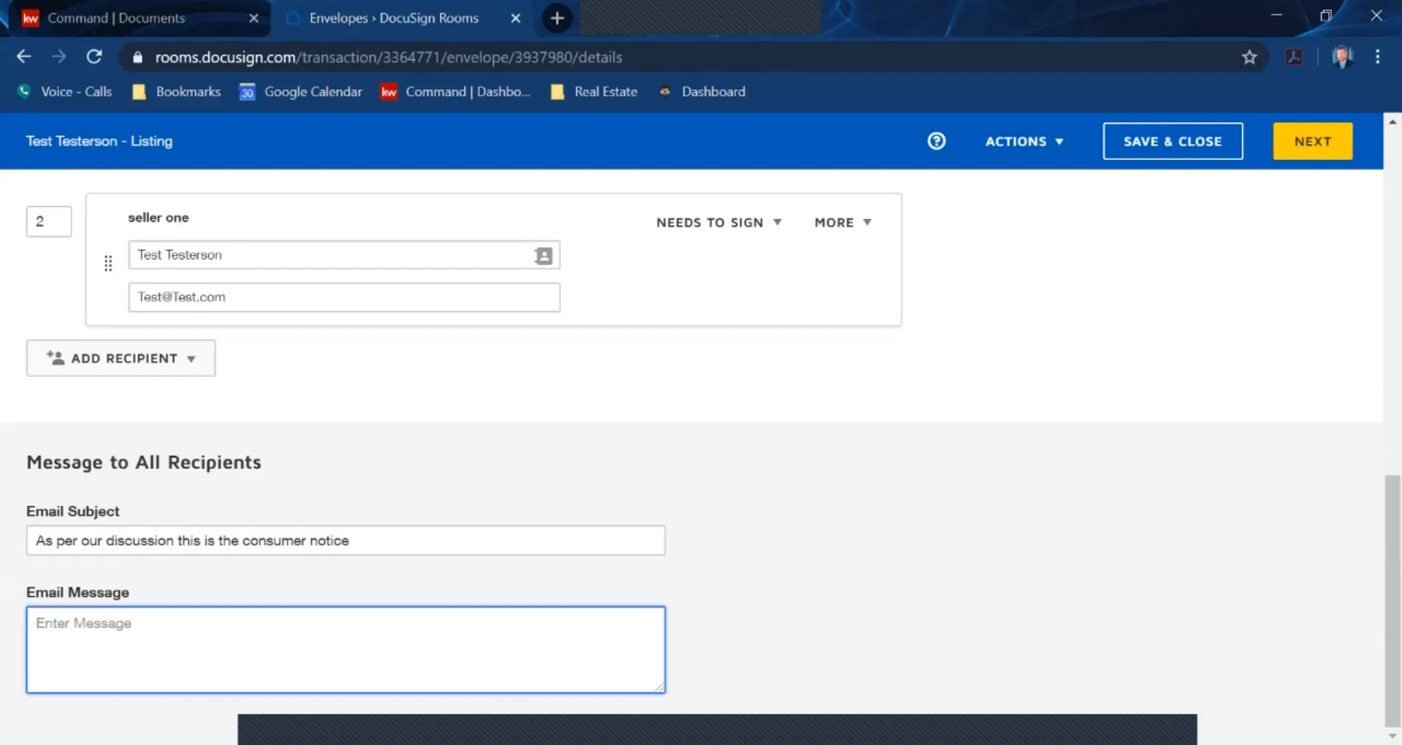
Review the envelope's documents and recipients, then continue to the Add Fields page
scroll(446, 438, up, 10)
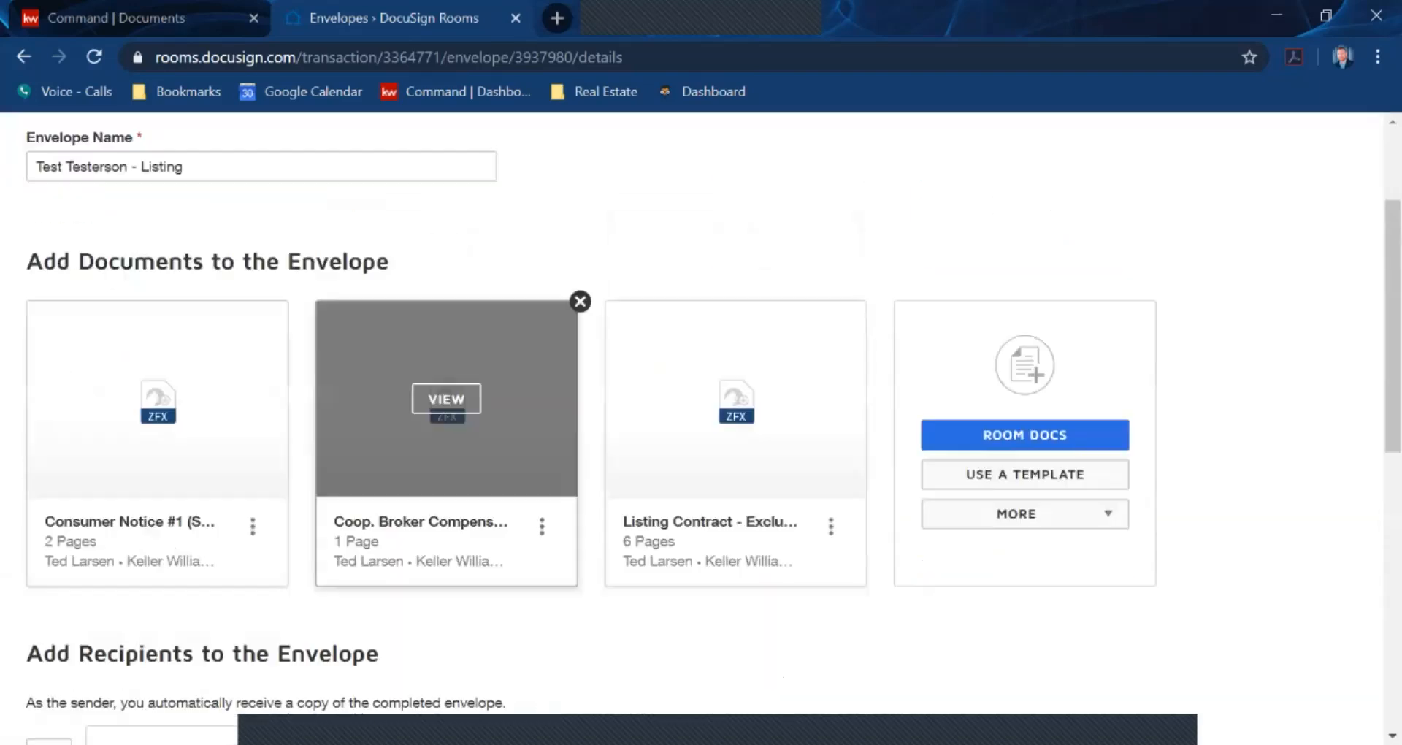
scroll(446, 438, down, 5)
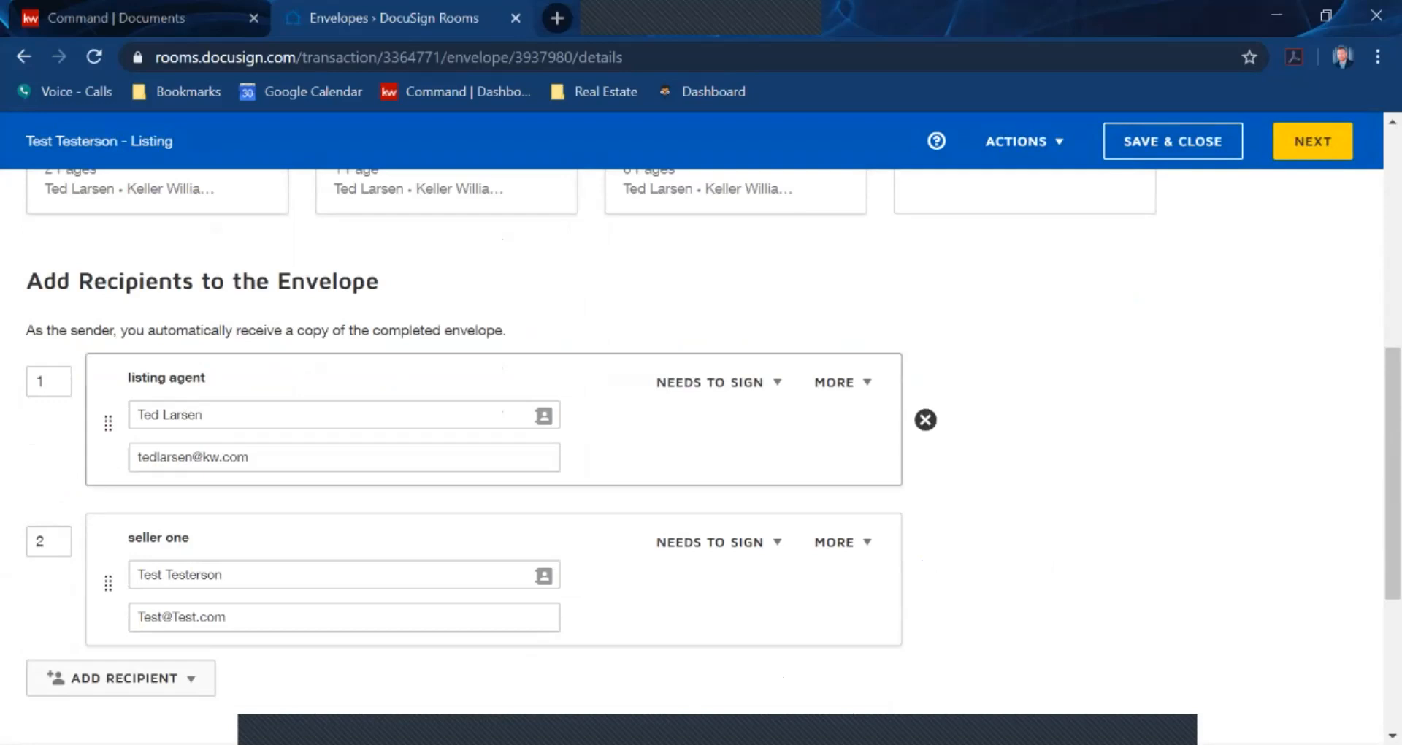
scroll(446, 439, down, 2)
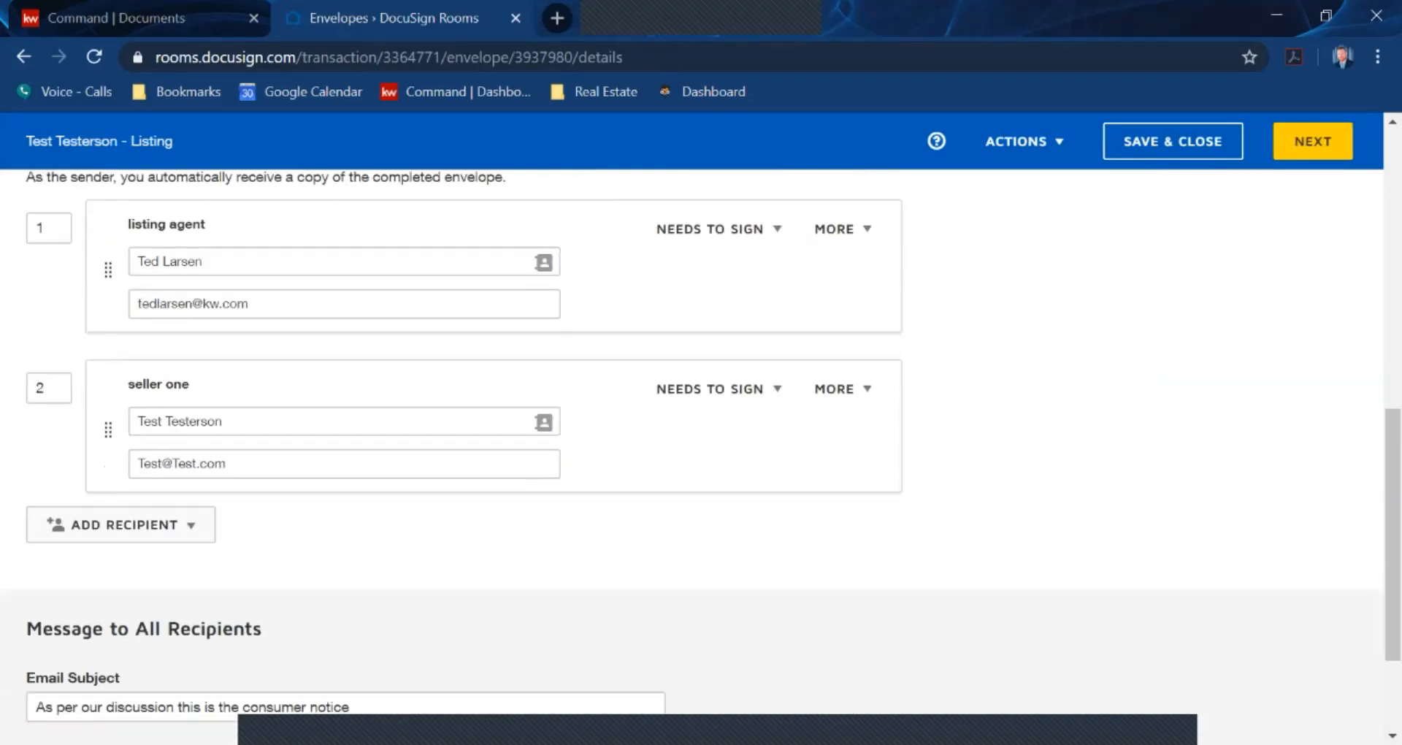
scroll(447, 438, down, 2)
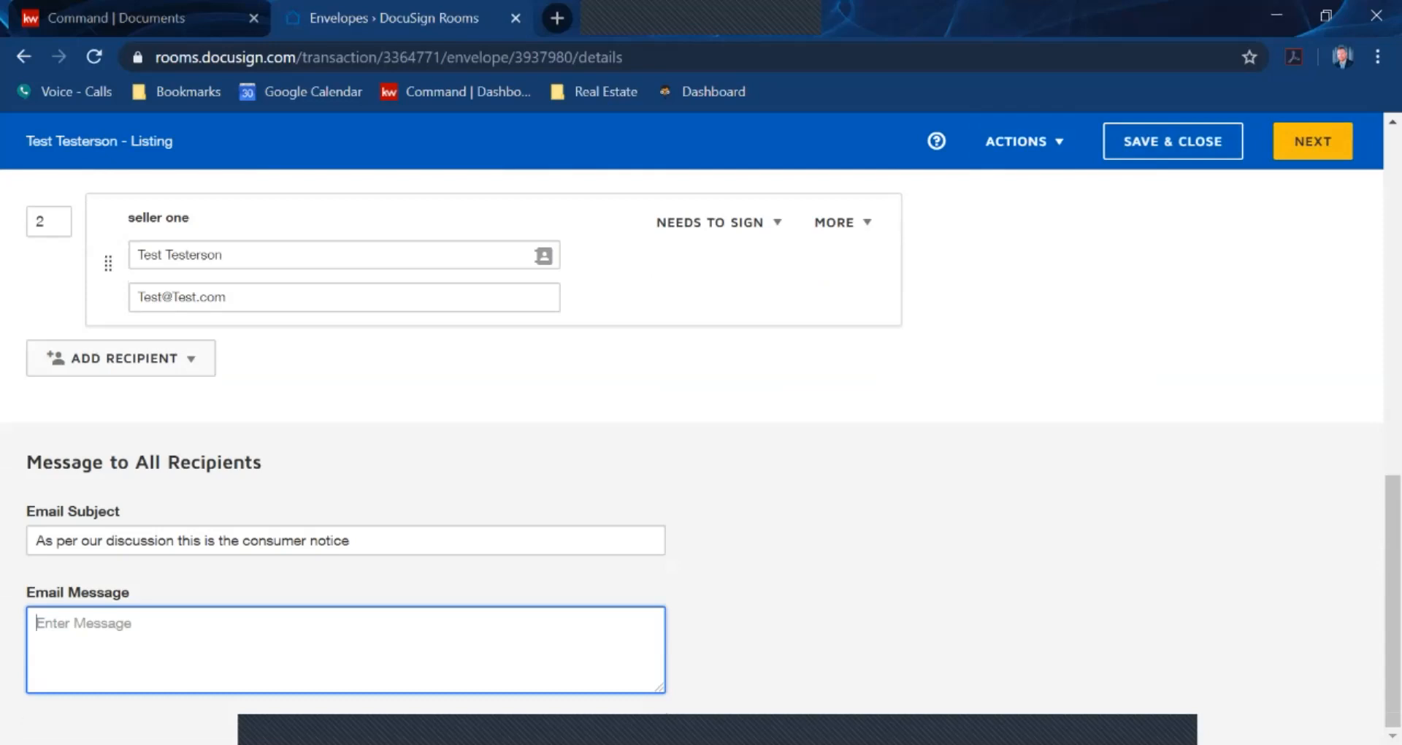
click(1313, 142)
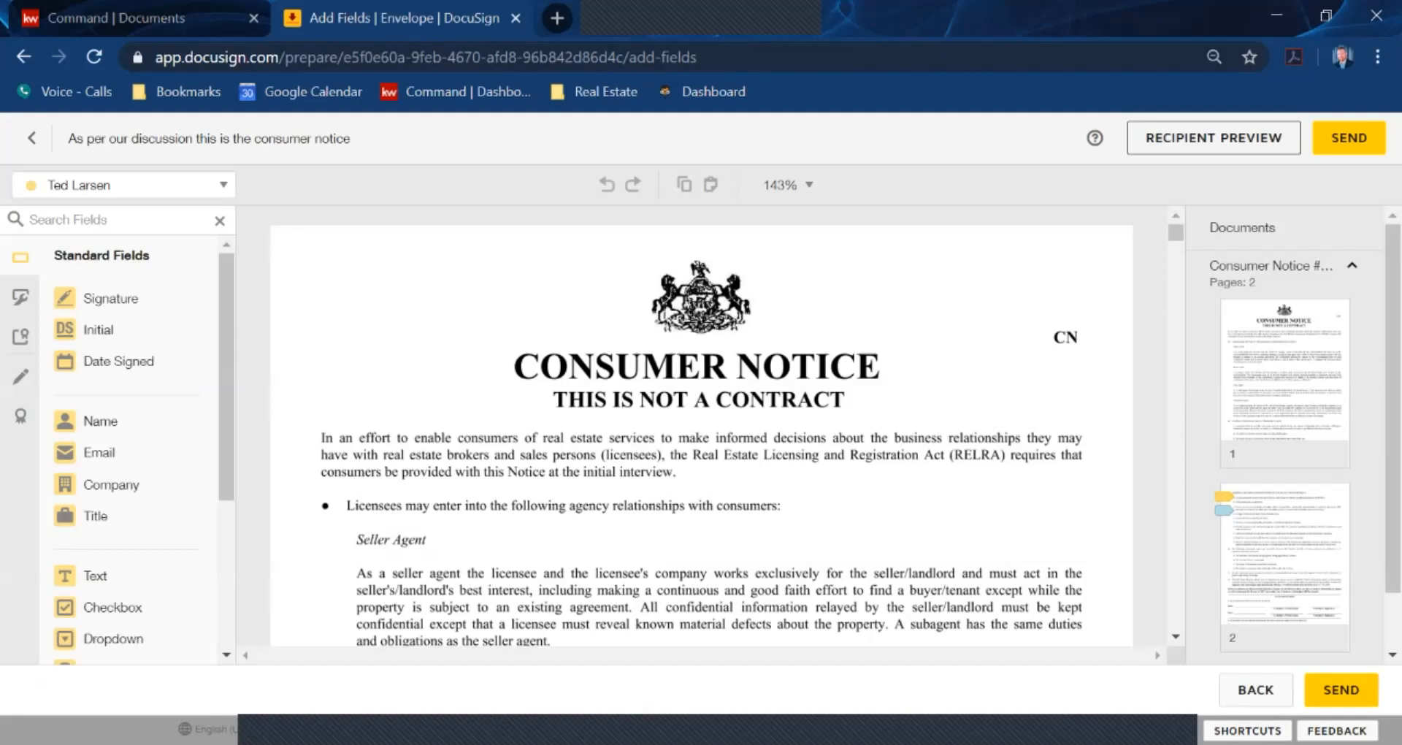
Expand the Listing Contract in the Documents panel and jump to its page 1
scroll(1285, 438, down, 2)
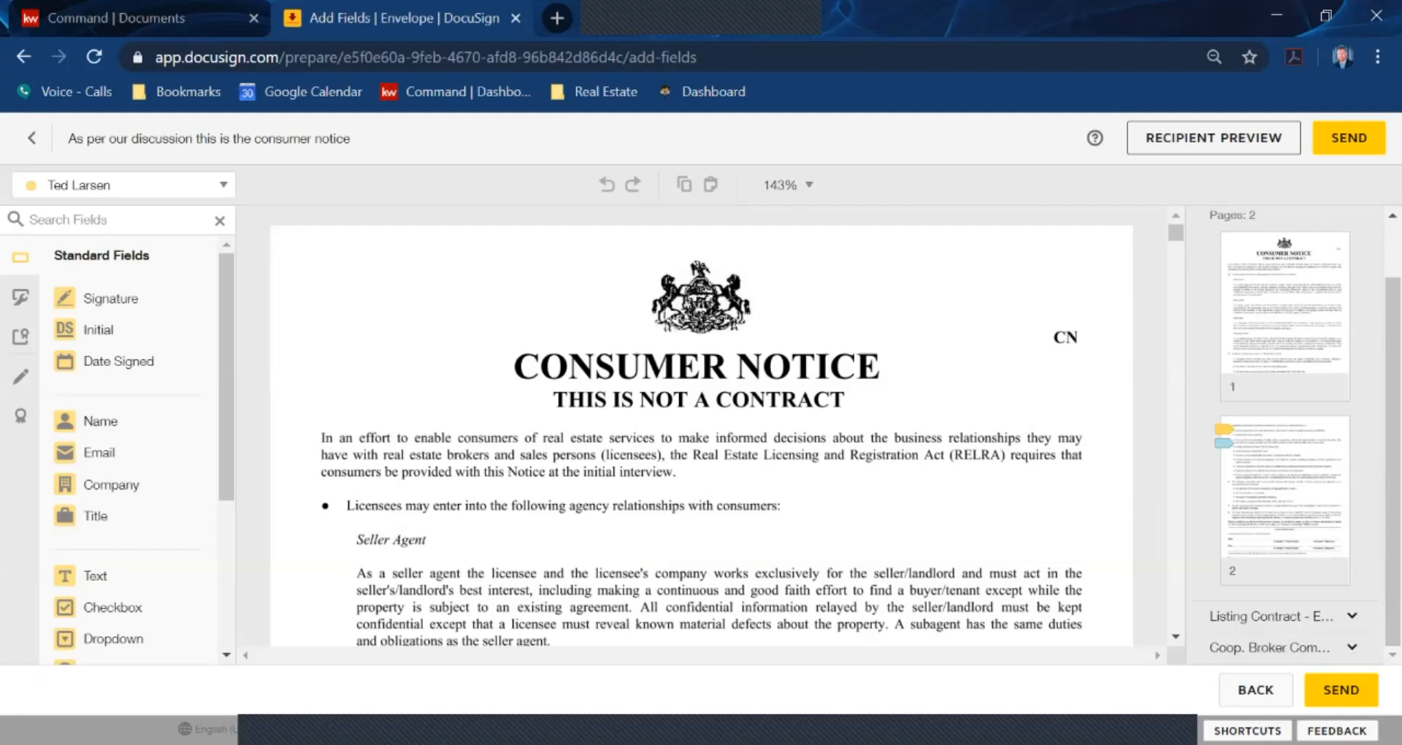
click(1271, 616)
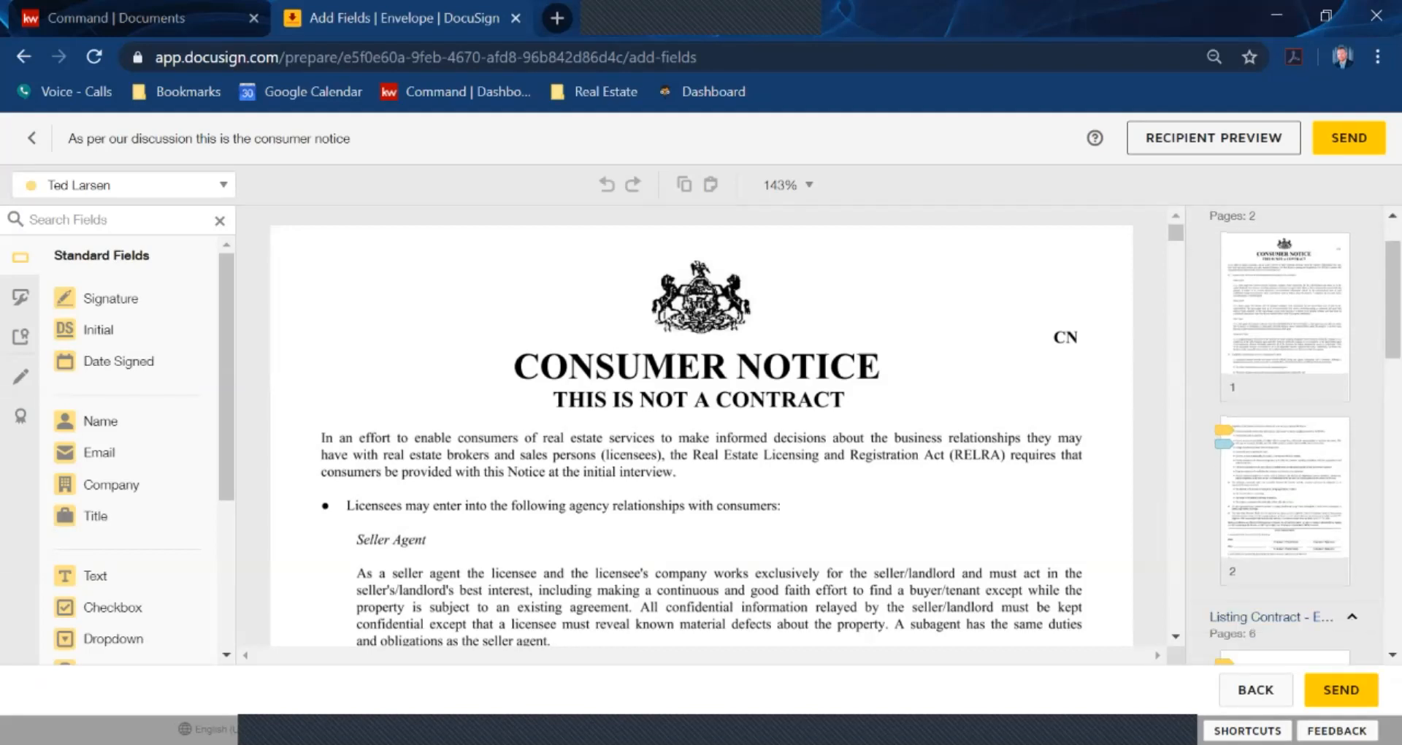
scroll(1285, 438, down, 3)
scroll(1286, 438, down, 3)
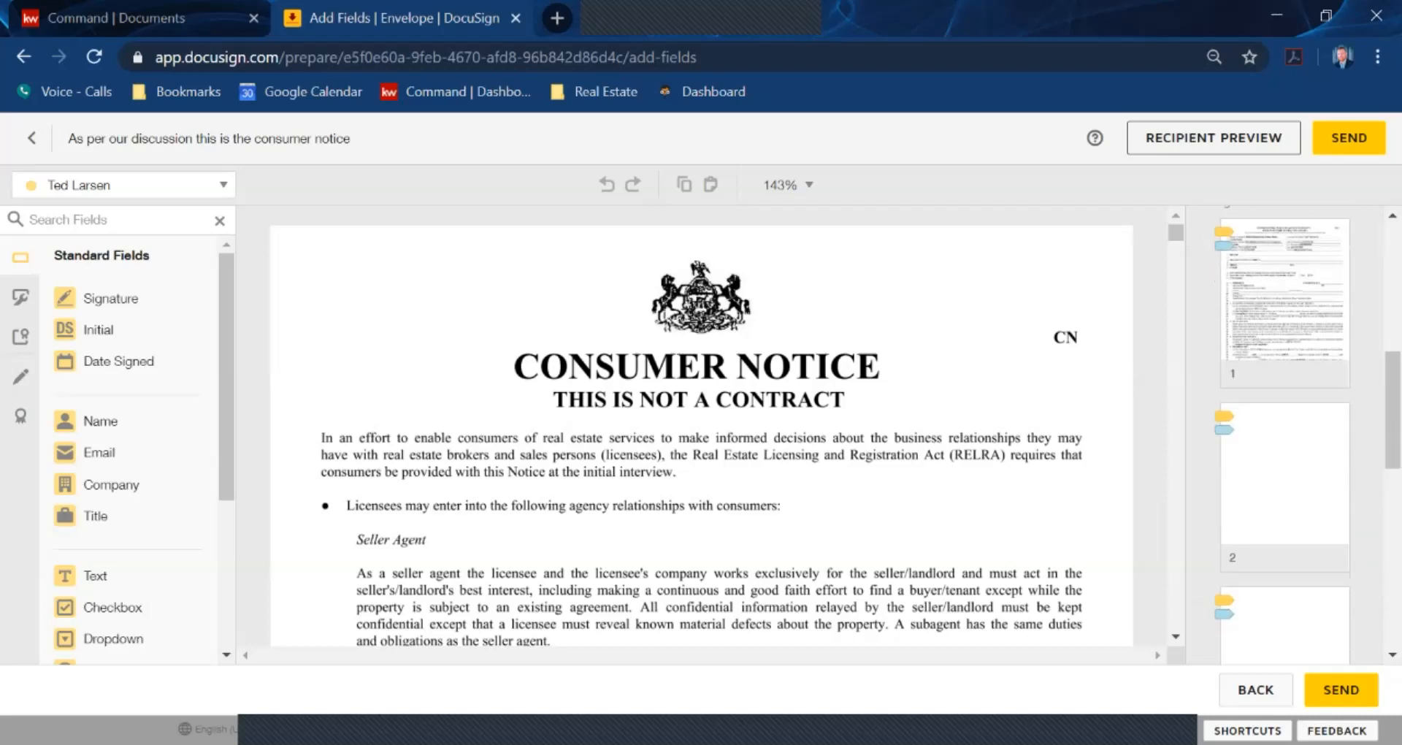
click(1285, 295)
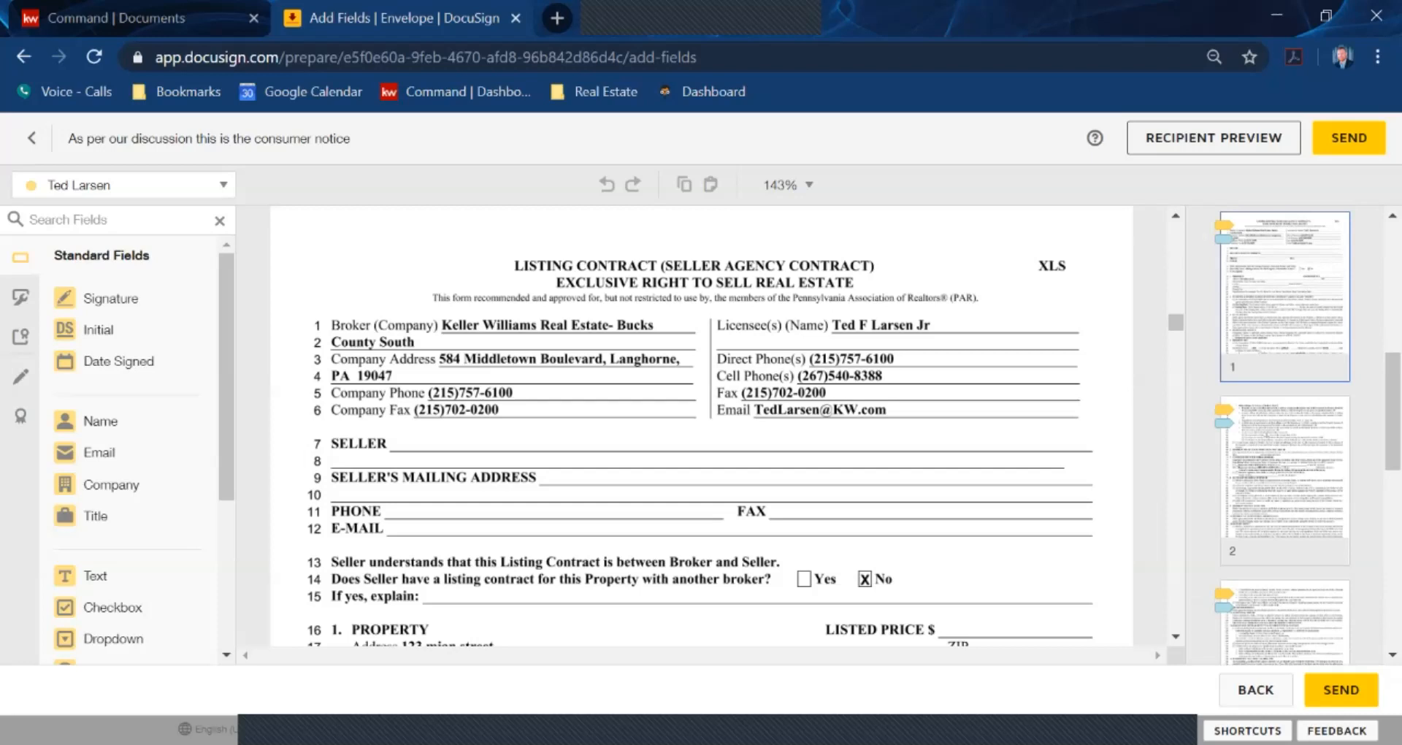
scroll(701, 427, up, 15)
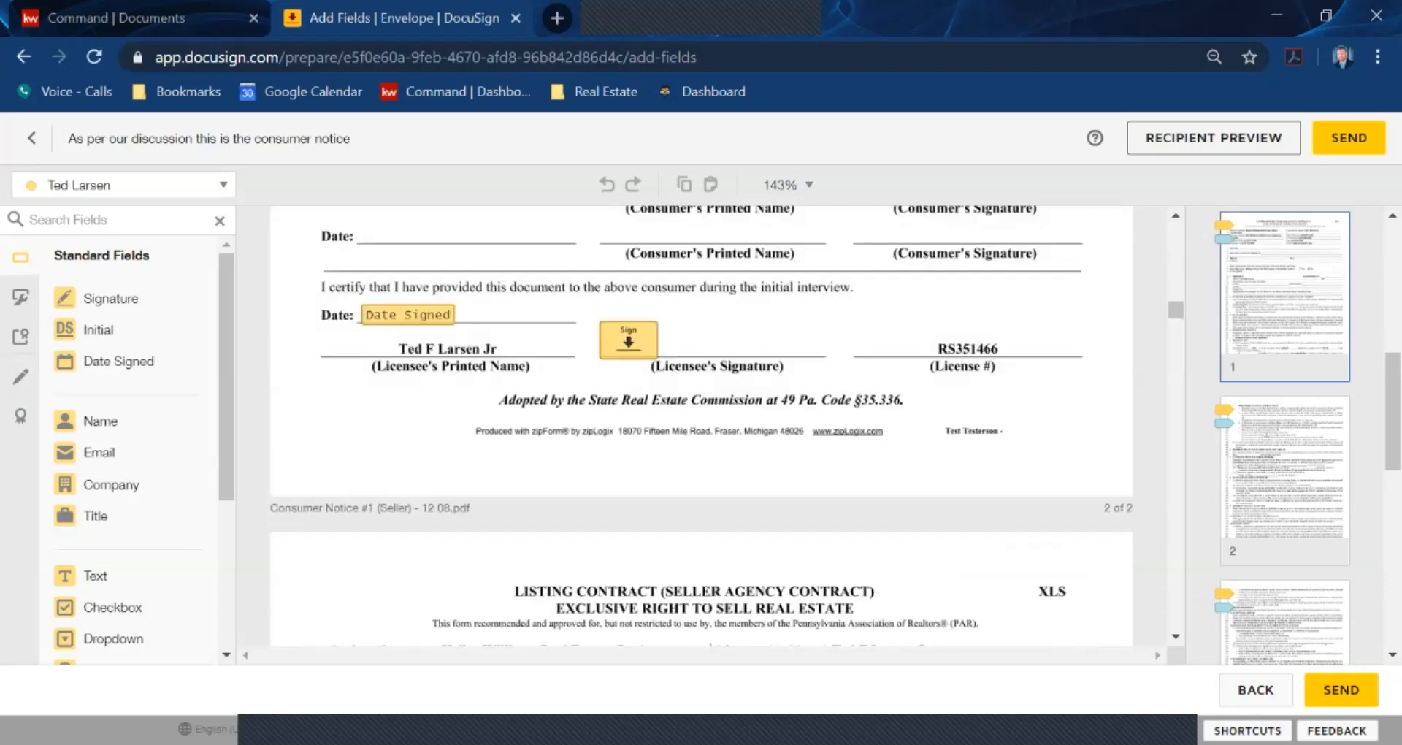
scroll(701, 427, down, 12)
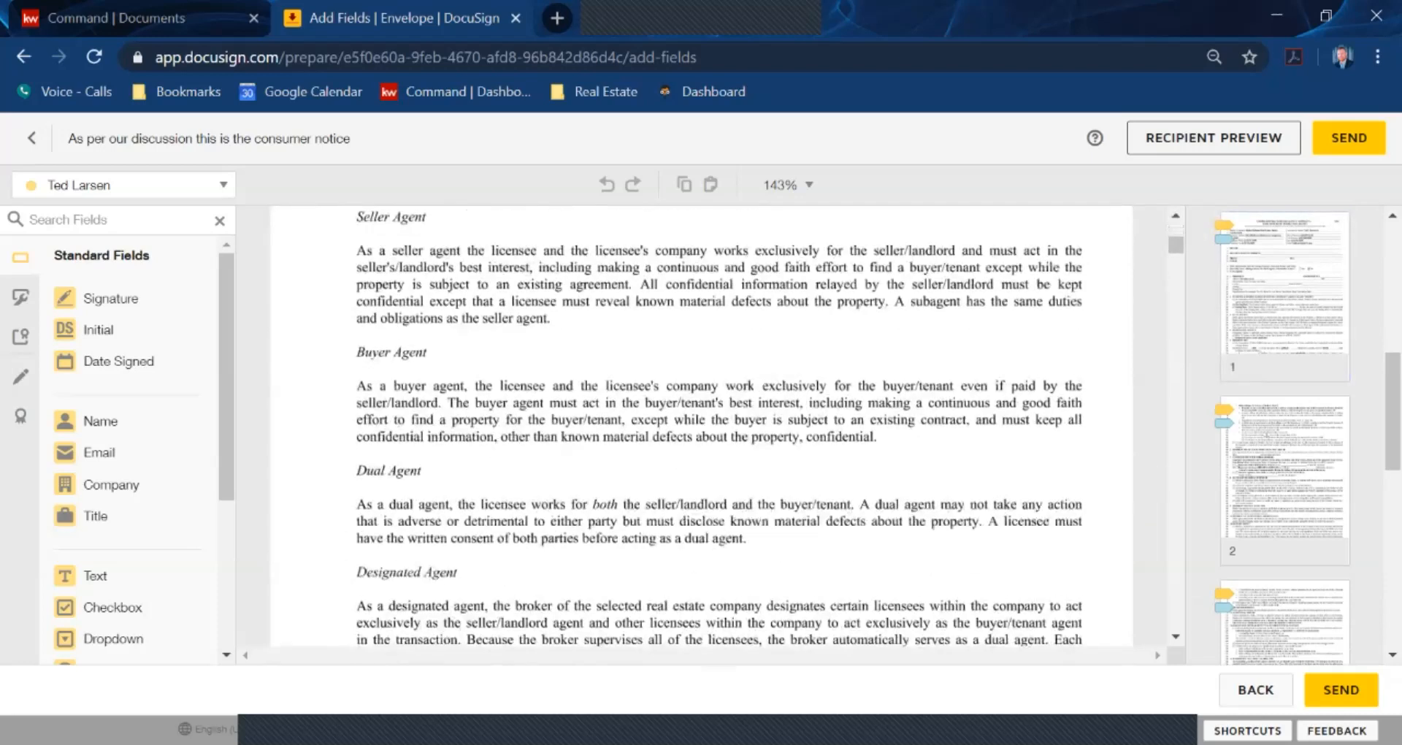
scroll(701, 427, down, 8)
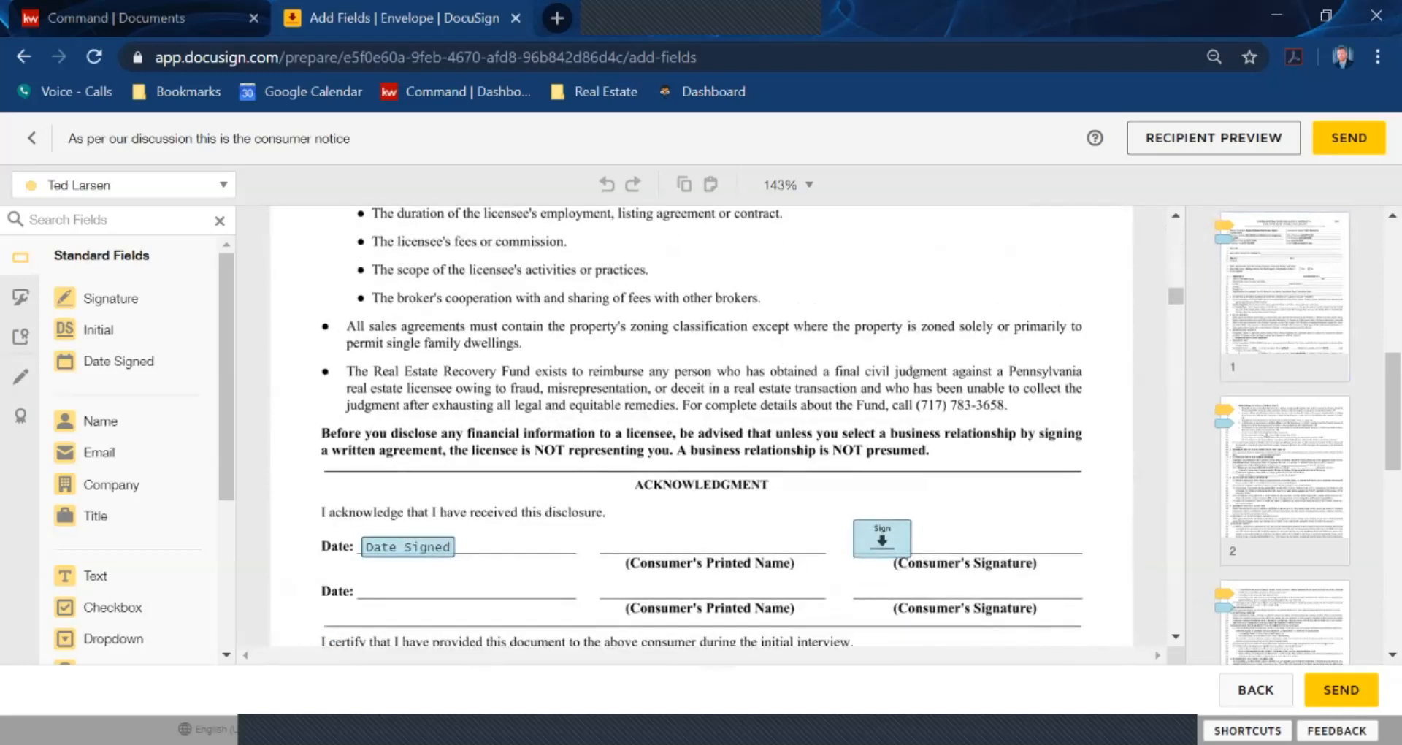
Check the recipient list, keeping the listing agent as the fields' recipient
click(123, 185)
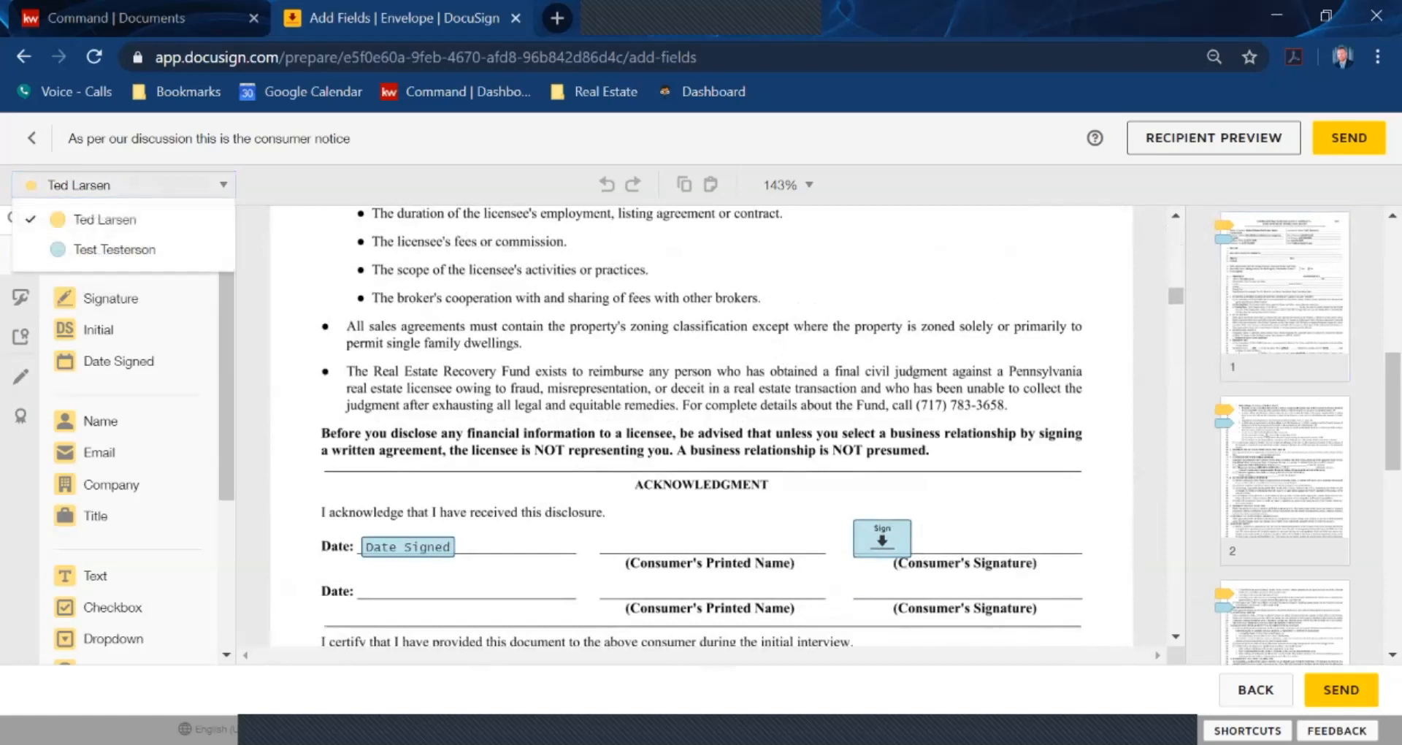
scroll(701, 423, down, 3)
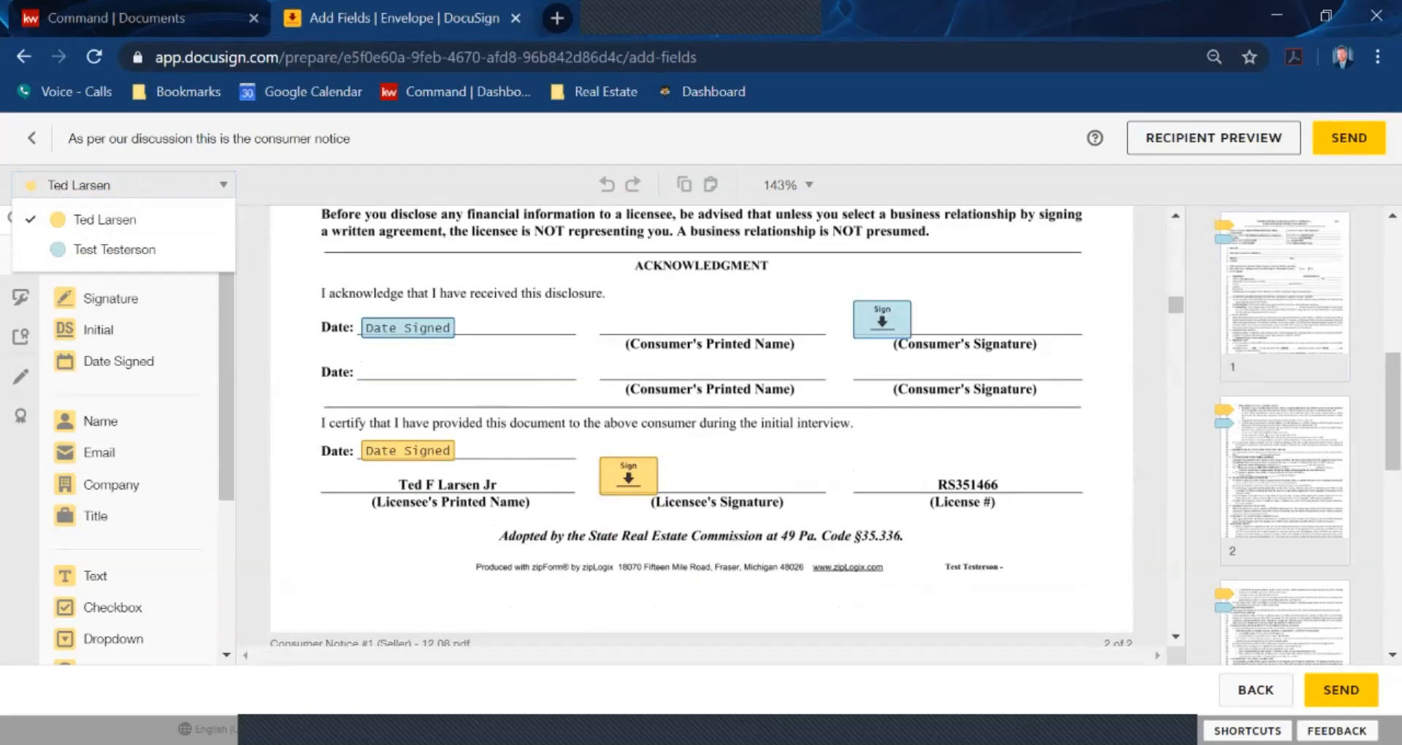
scroll(701, 423, down, 7)
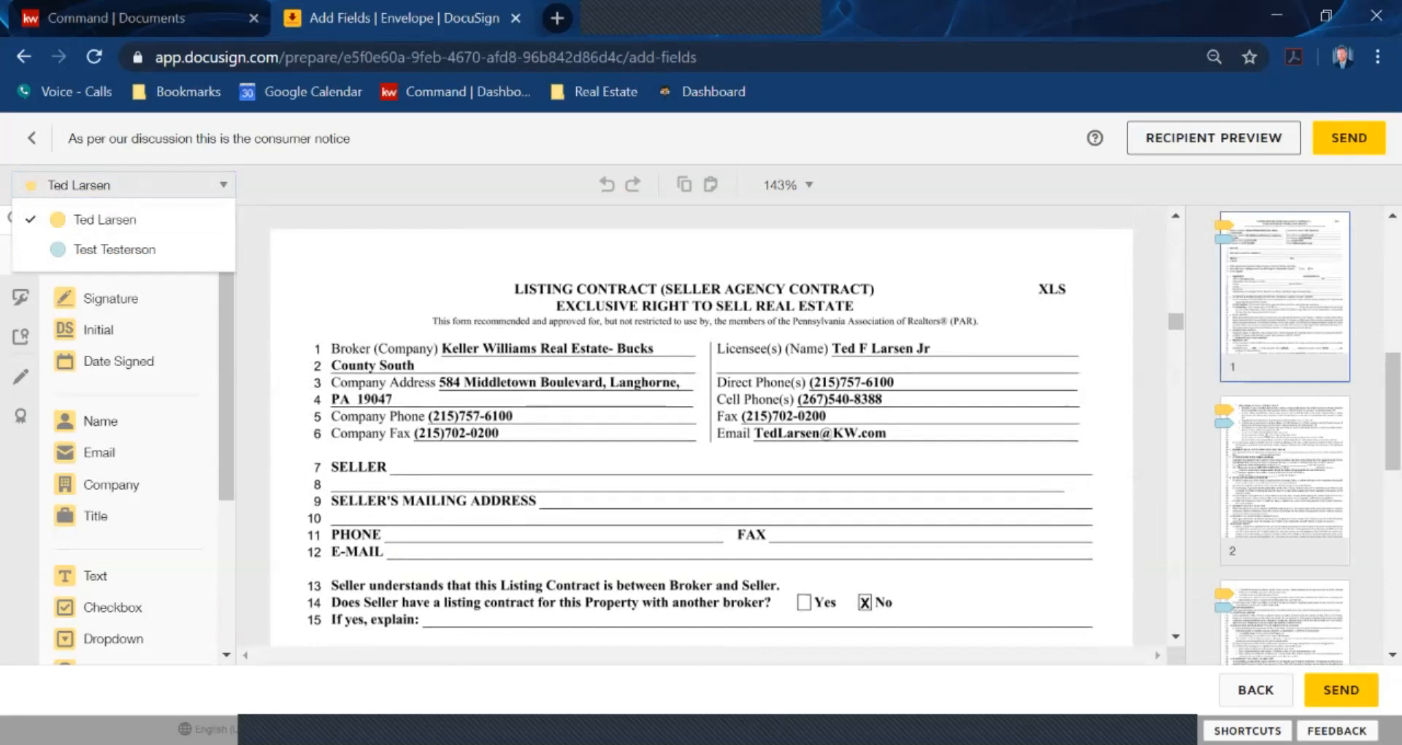
scroll(701, 423, down, 2)
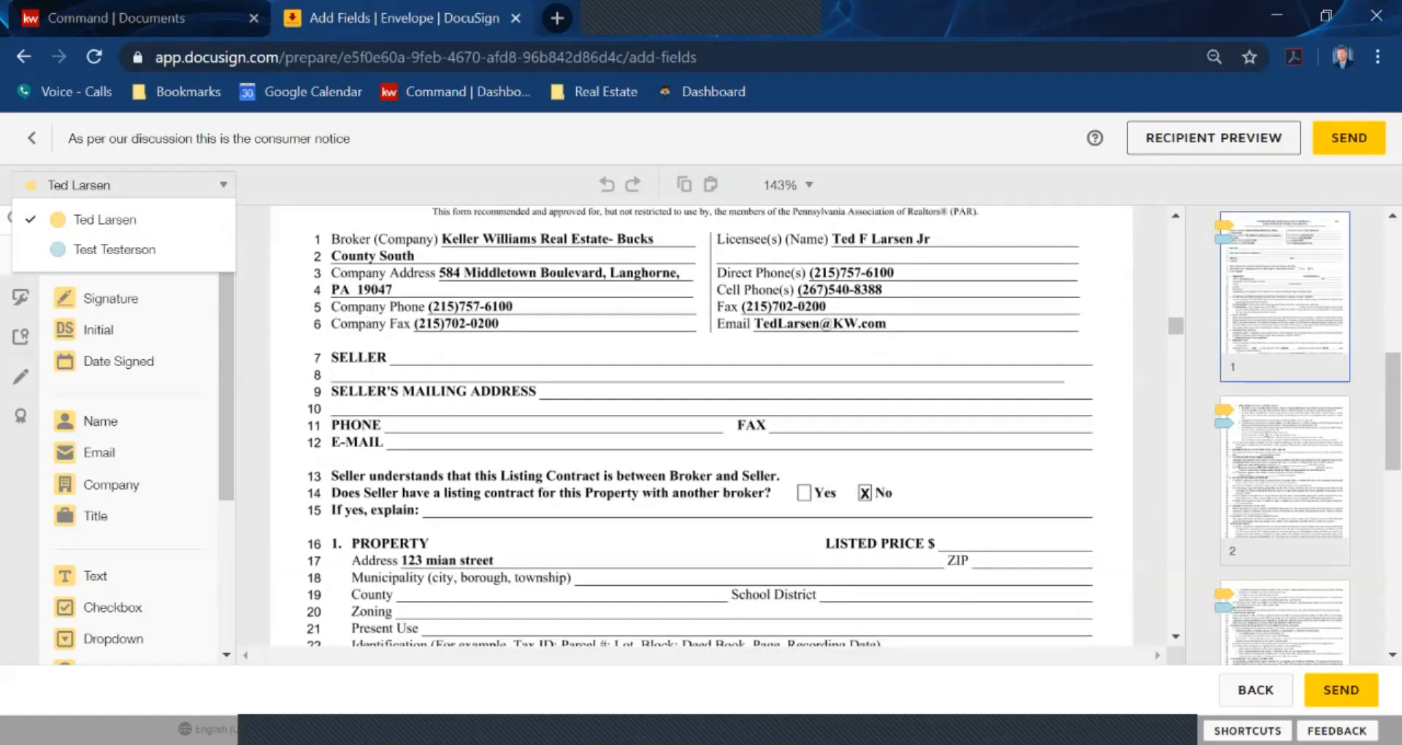
scroll(701, 423, down, 2)
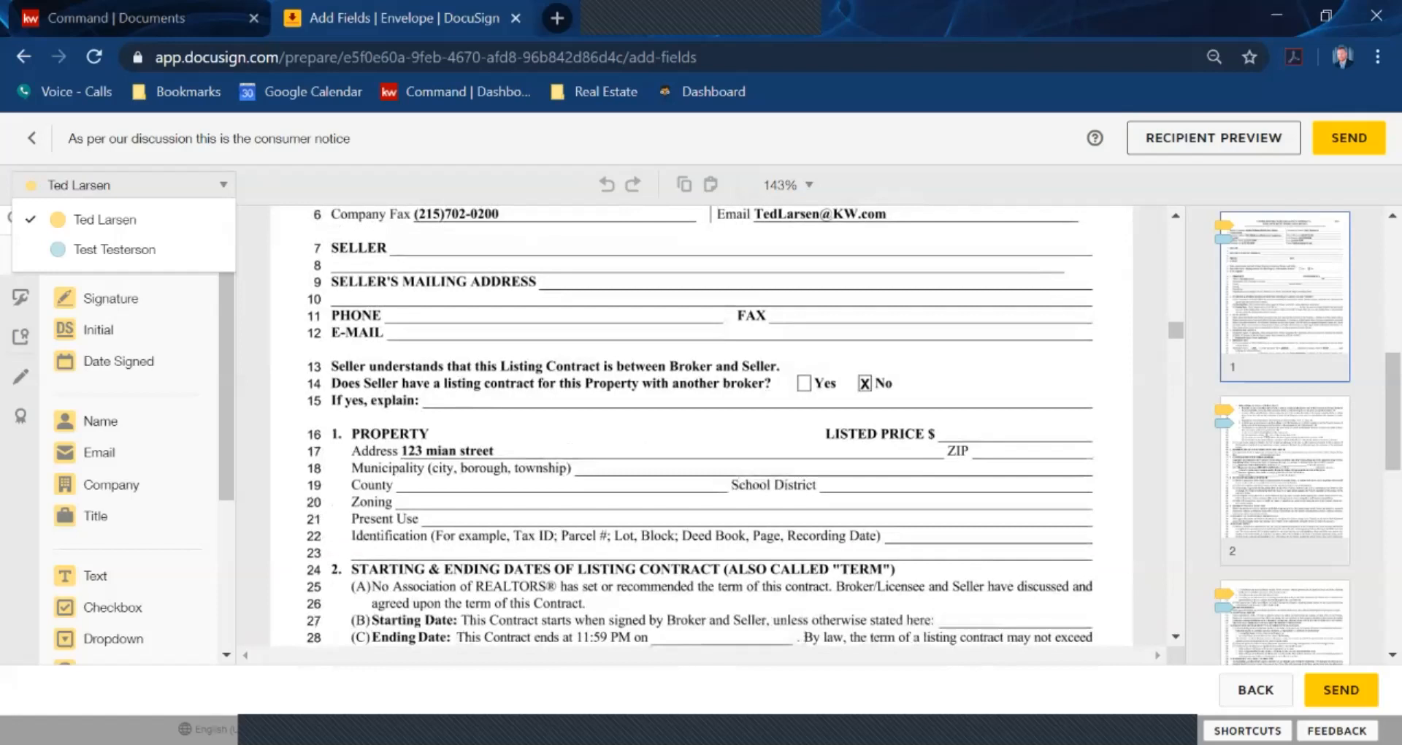
click(105, 219)
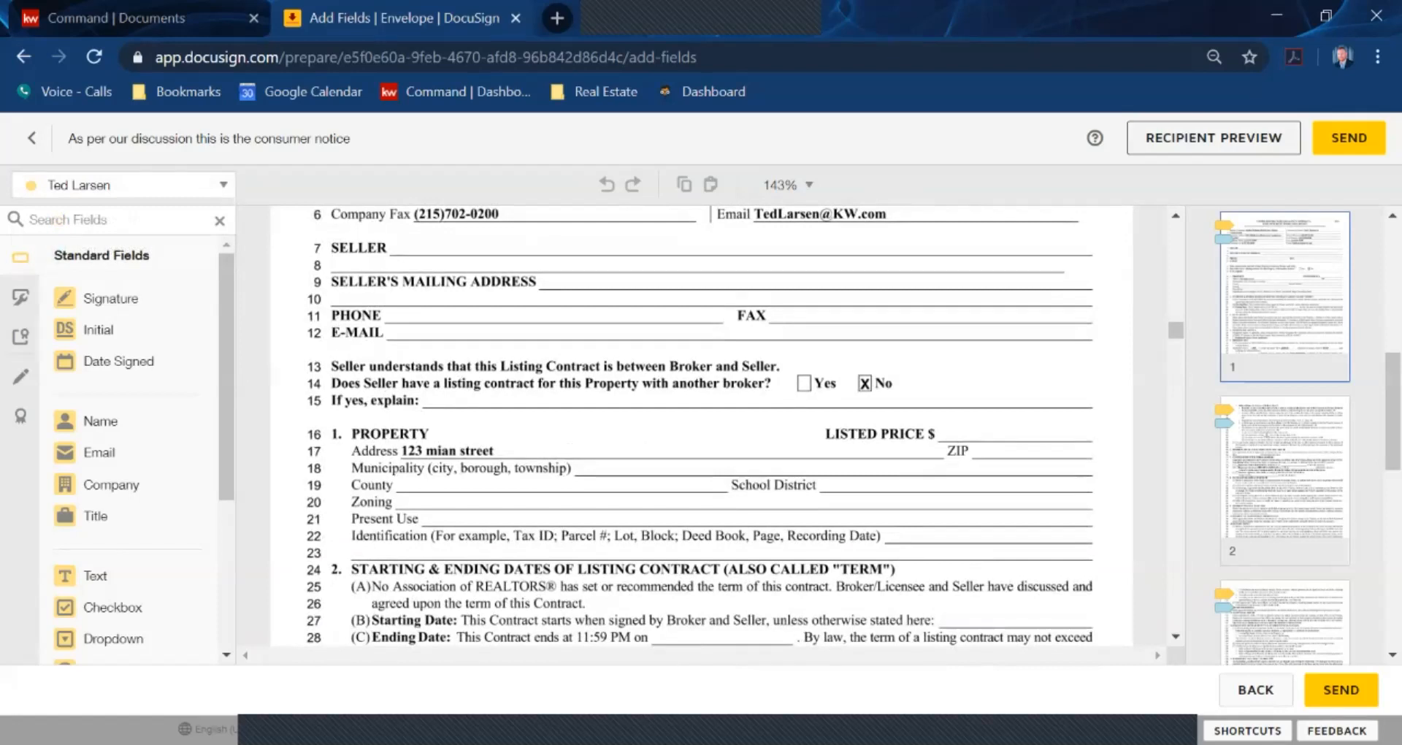
scroll(701, 423, down, 5)
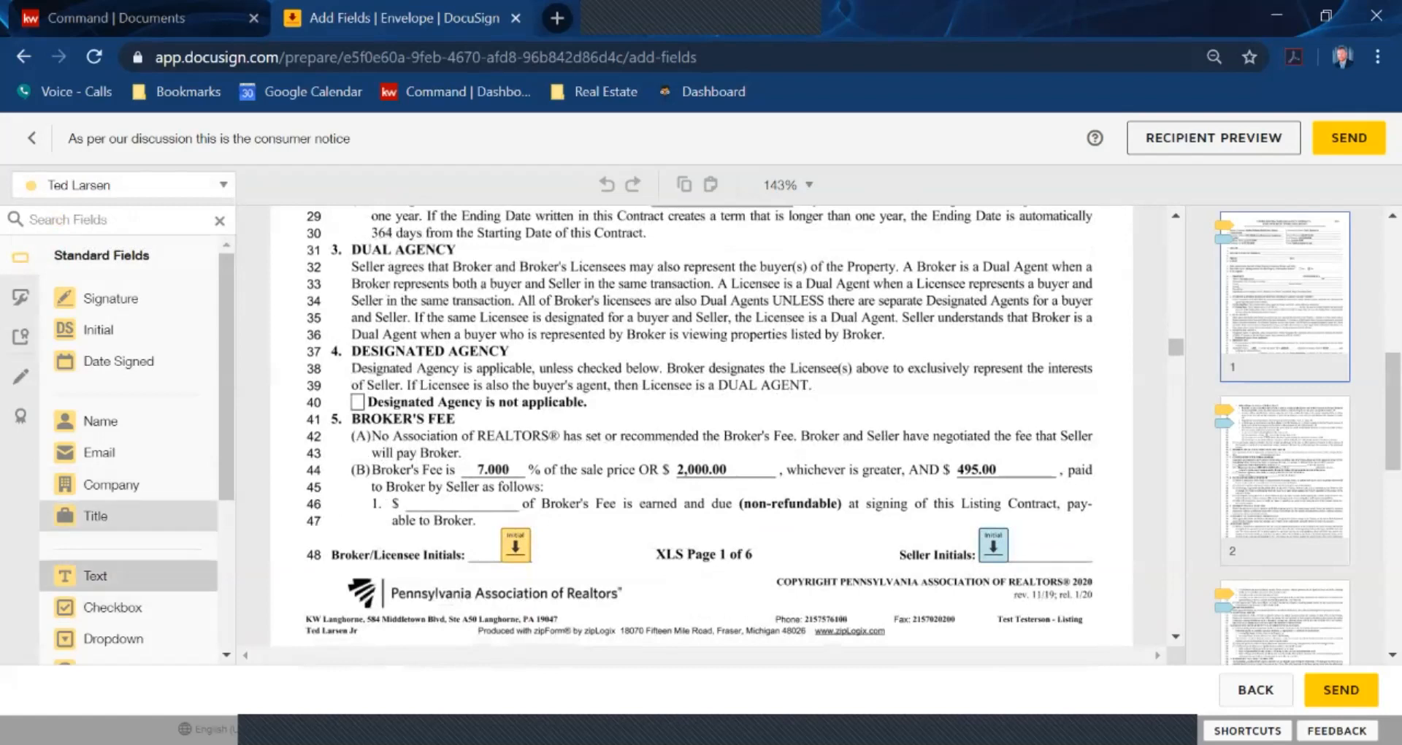
Place a text field reading 3000.00 on the line 46 fee blank
click(459, 505)
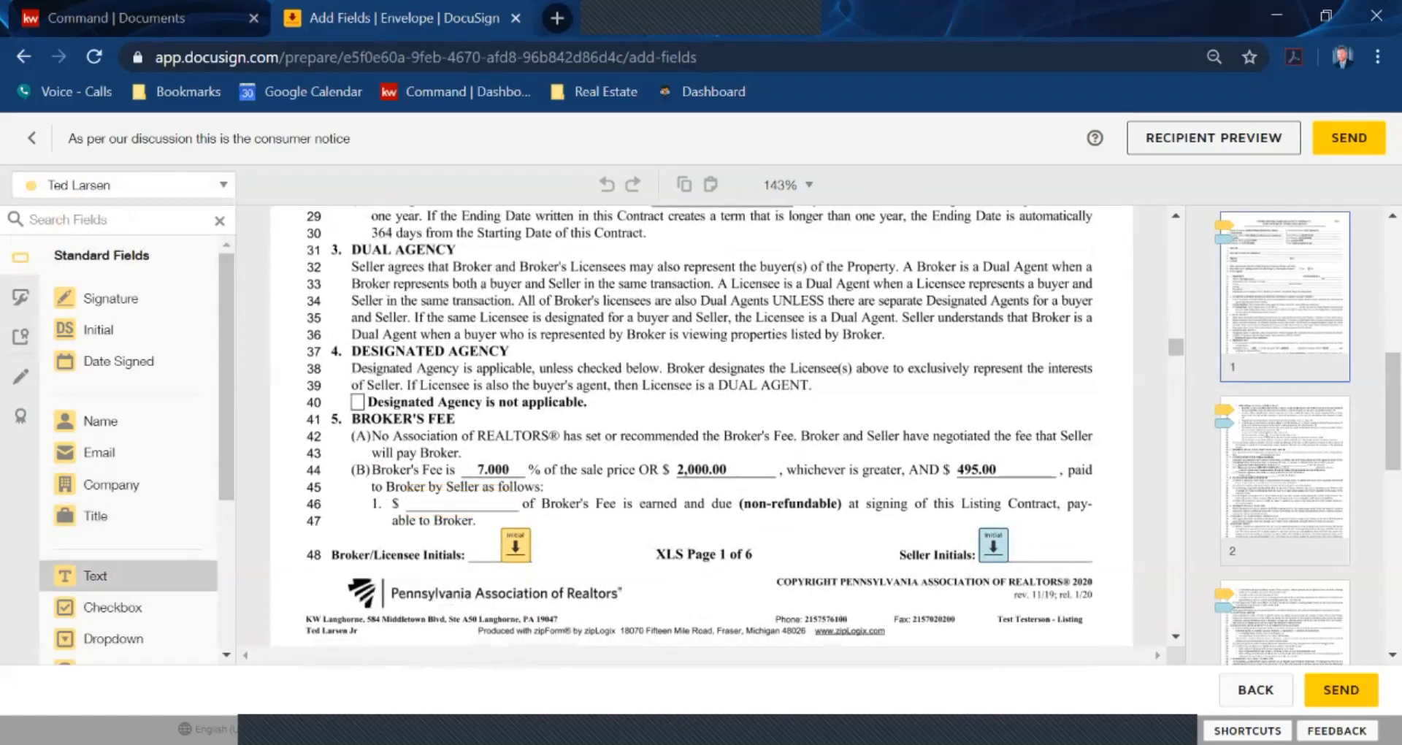
double_click(459, 505)
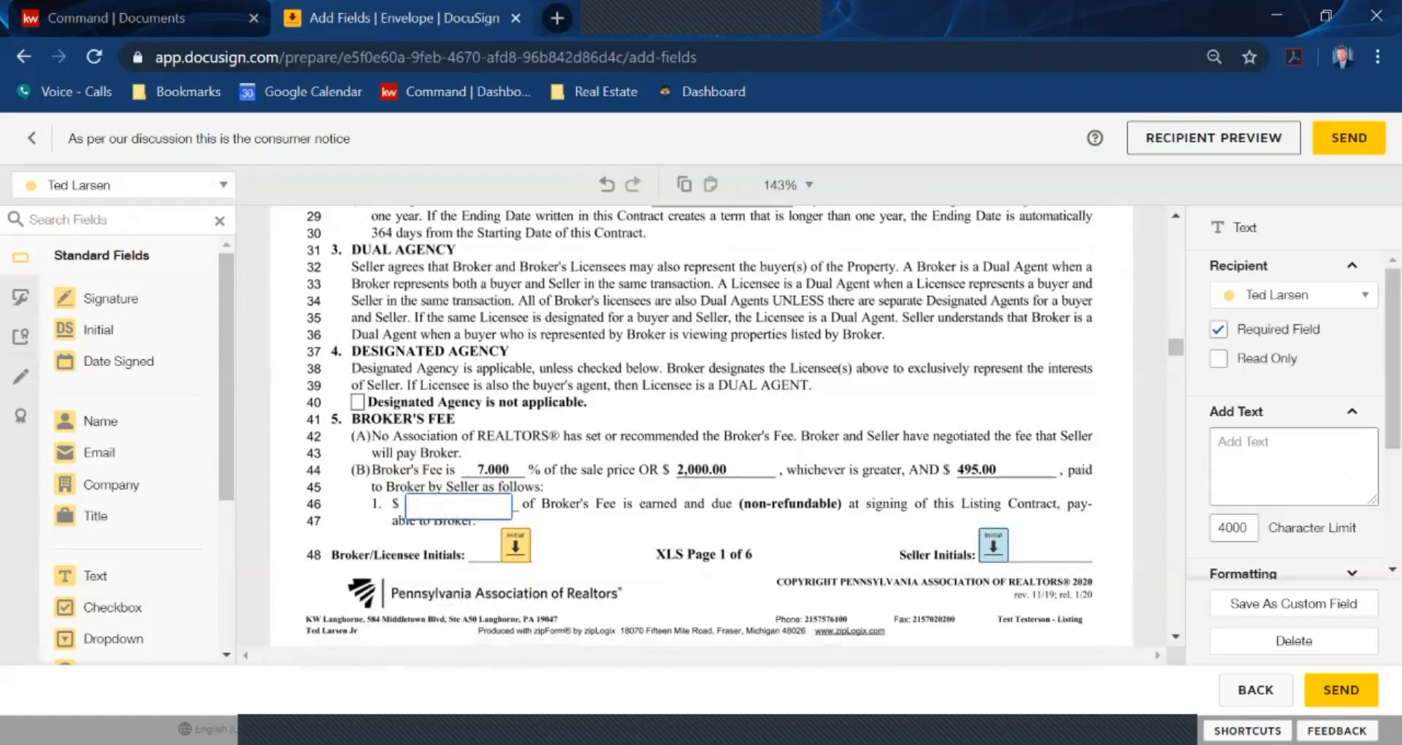
text(3000.00)
key(Return)
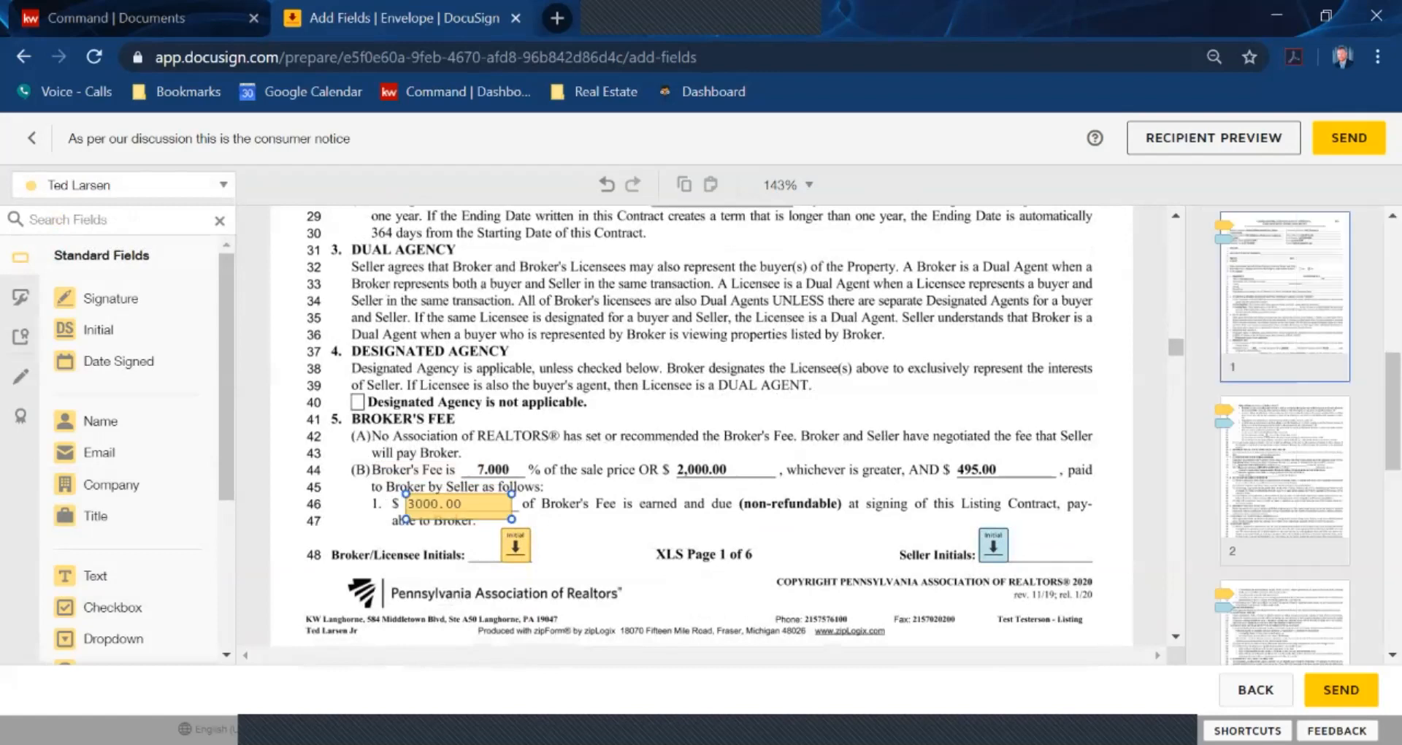
mouse_move(459, 504)
mouse_down()
mouse_move(494, 502)
mouse_move(463, 505)
mouse_move(477, 506)
mouse_up()
click(585, 453)
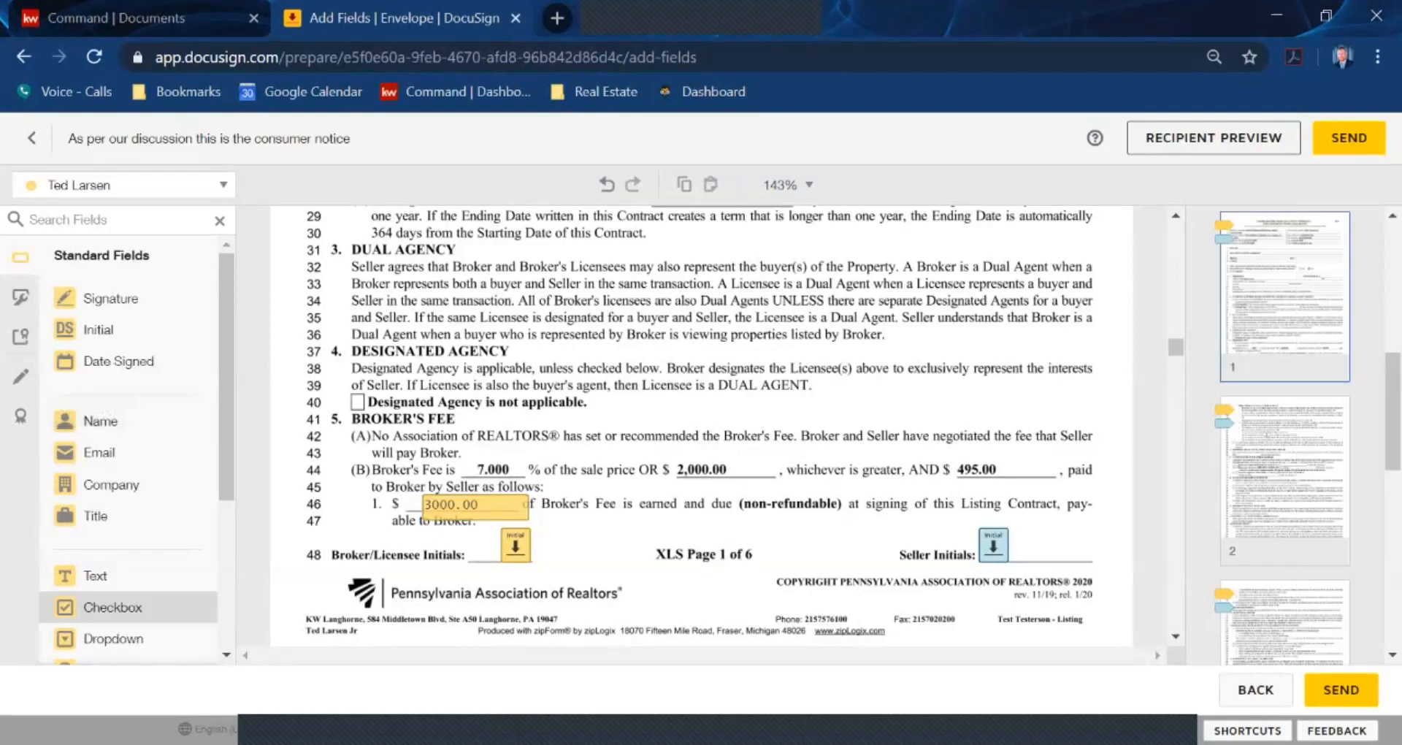
Add a ticked checkbox over the Designated Agency box on line 40
drag(110, 607, 359, 406)
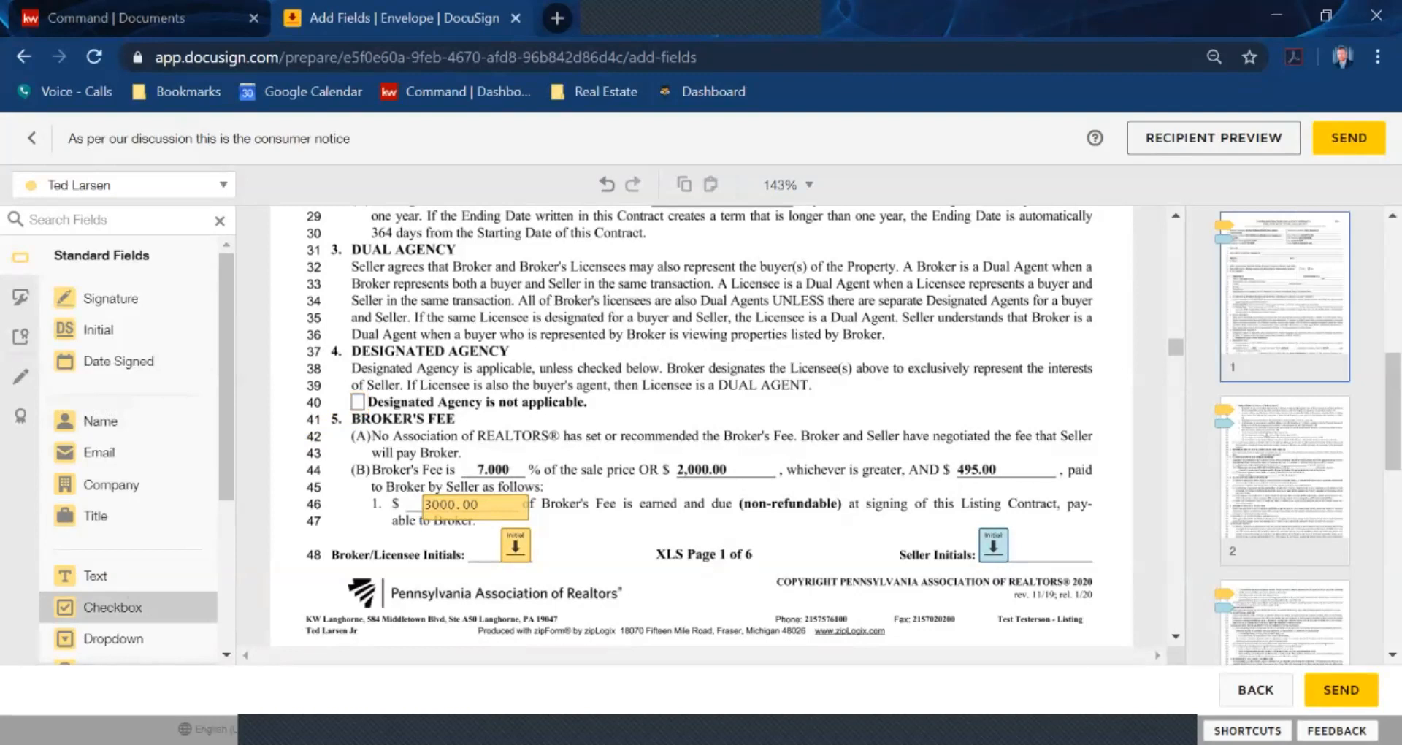
click(359, 400)
click(585, 431)
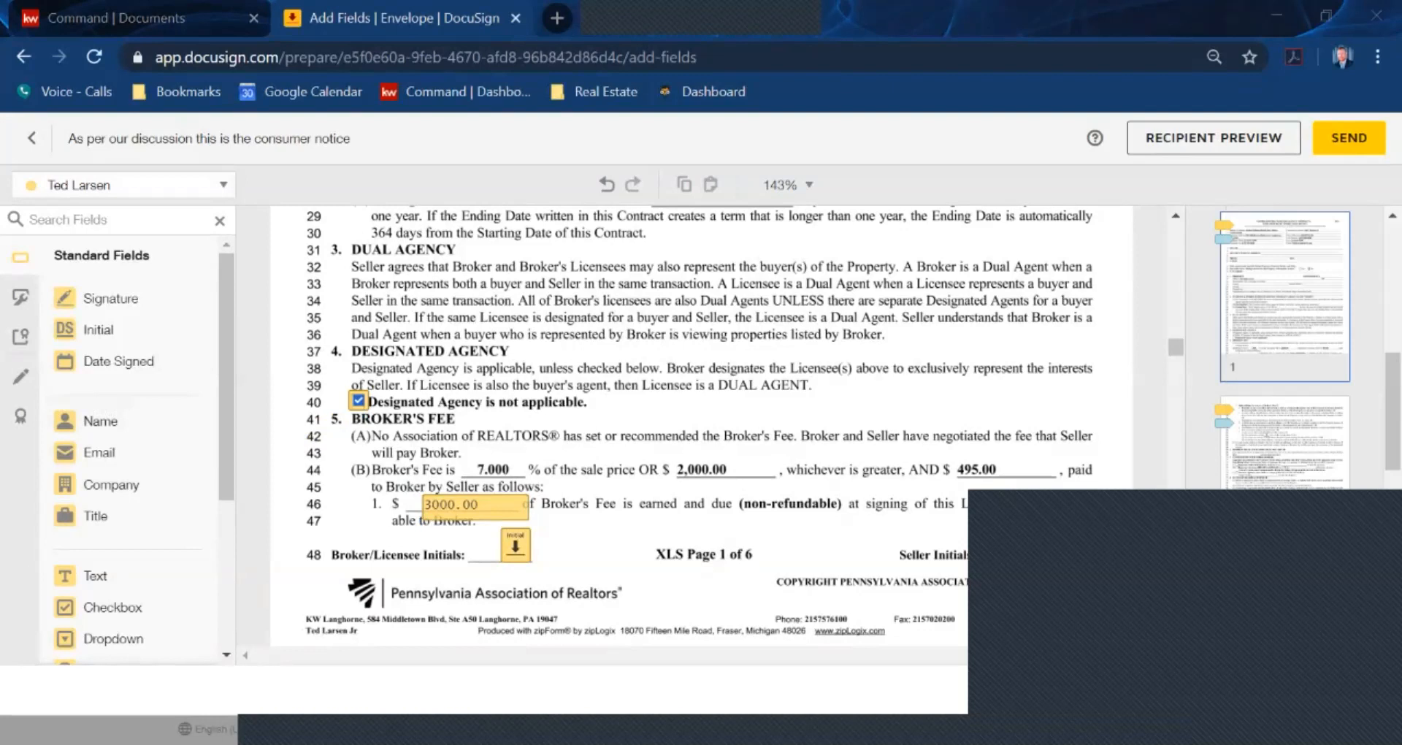
scroll(701, 423, down, 3)
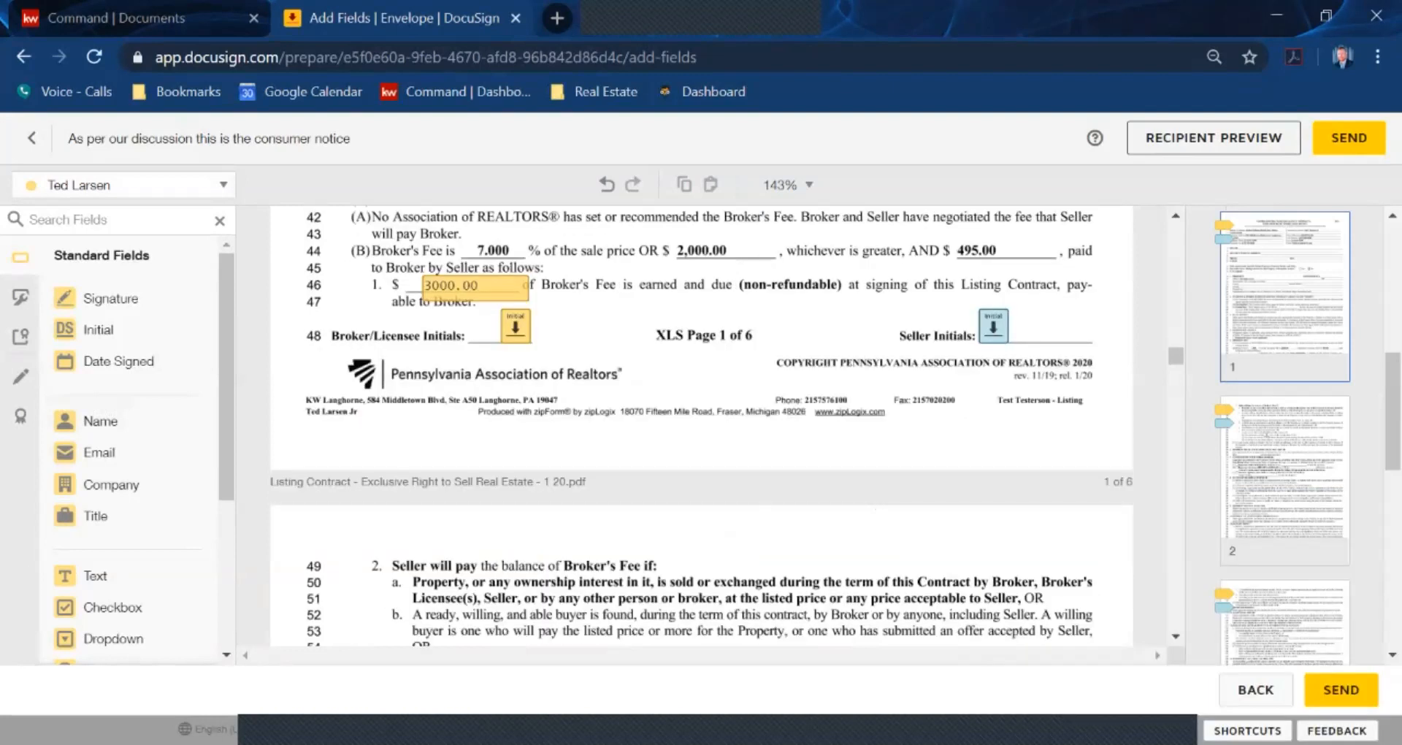
scroll(701, 424, down, 5)
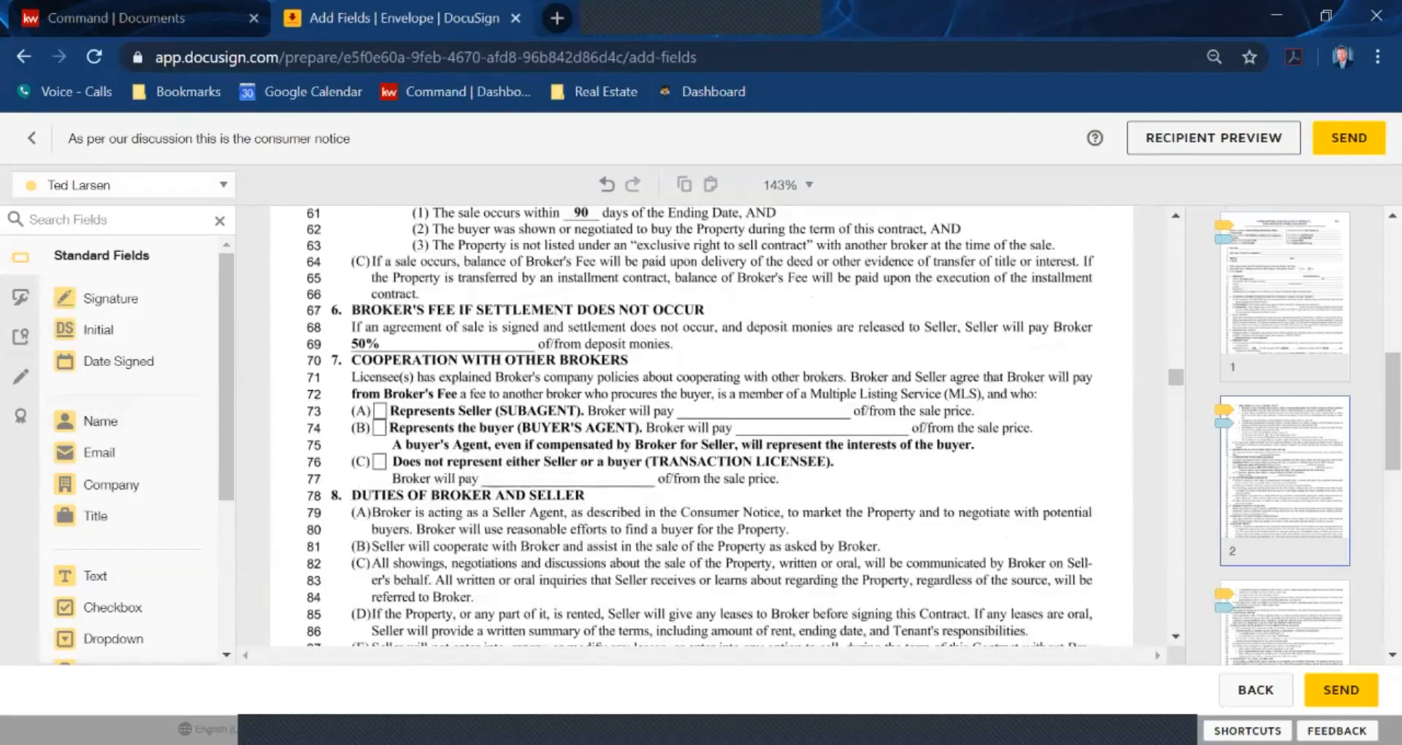
scroll(701, 423, down, 10)
scroll(701, 423, down, 10)
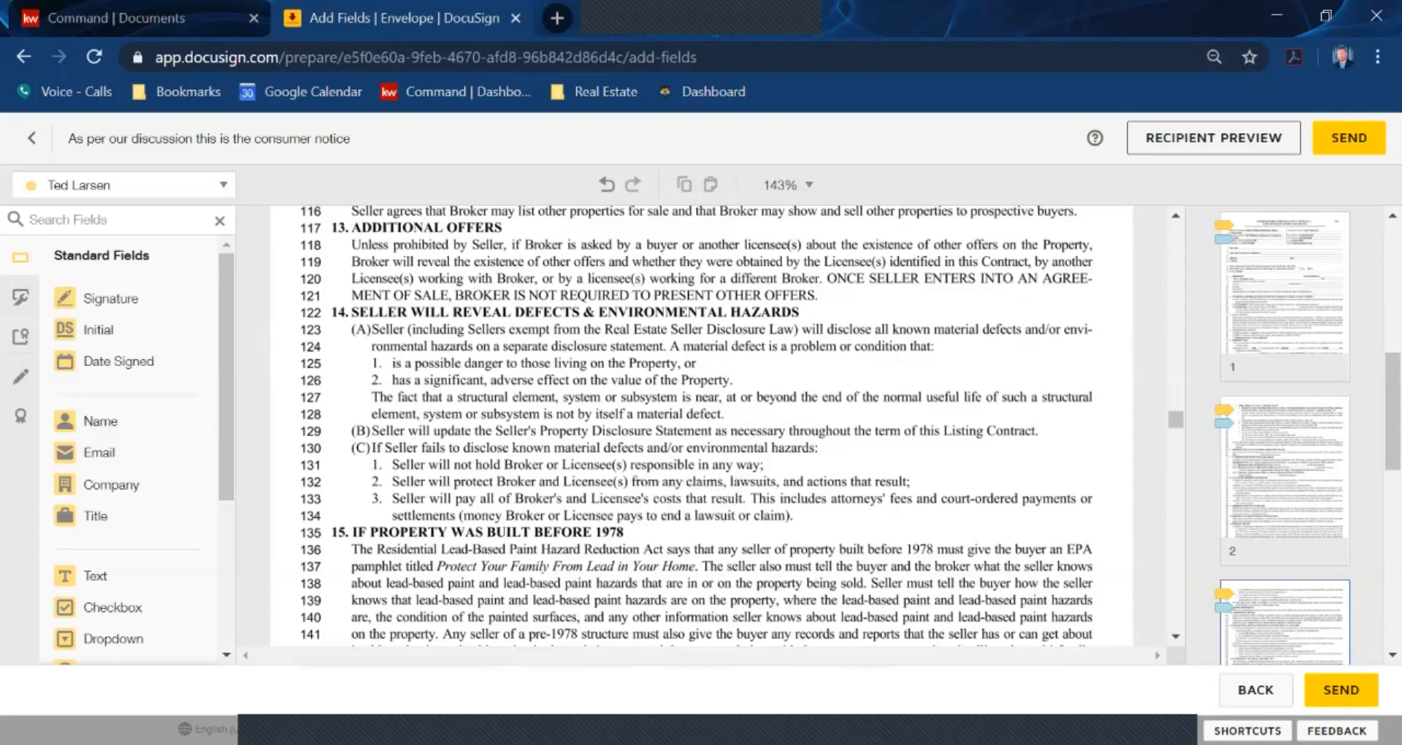
scroll(701, 424, up, 10)
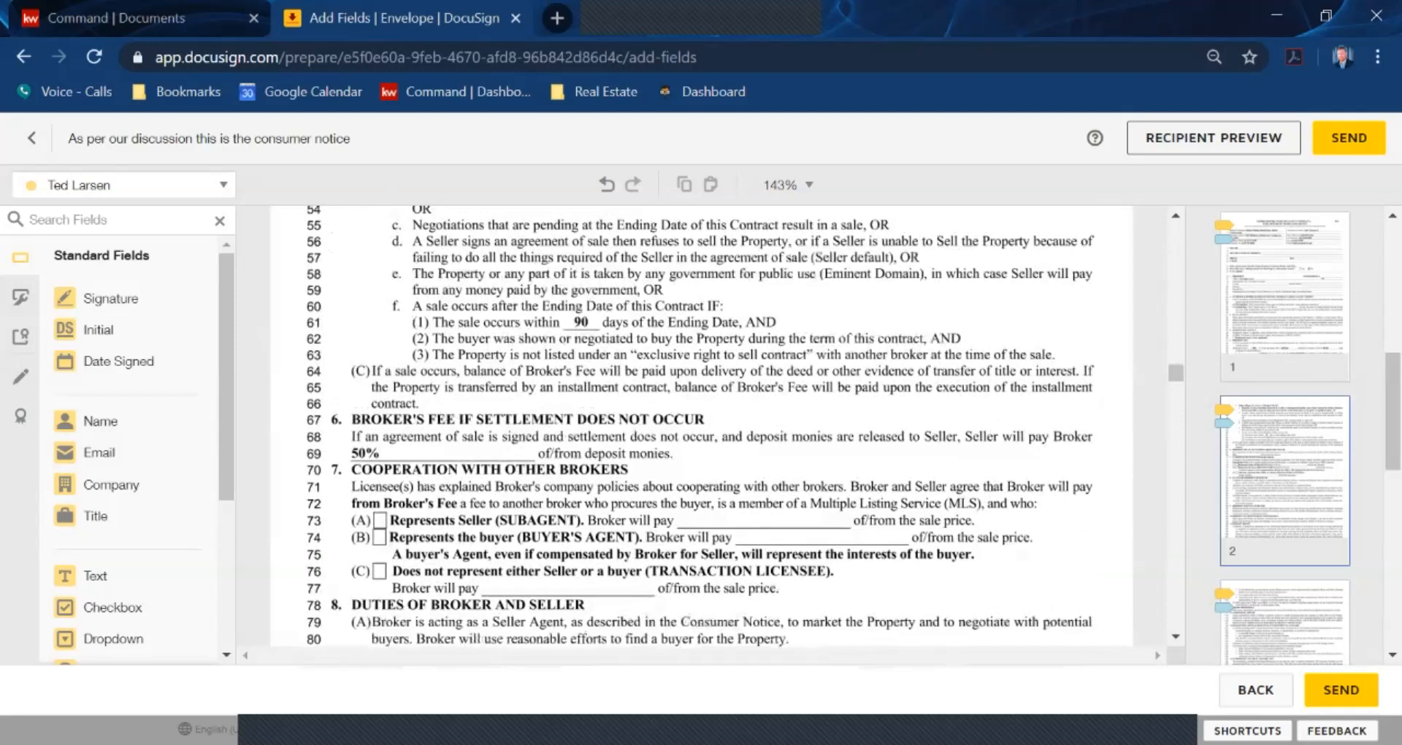
scroll(117, 423, down, 3)
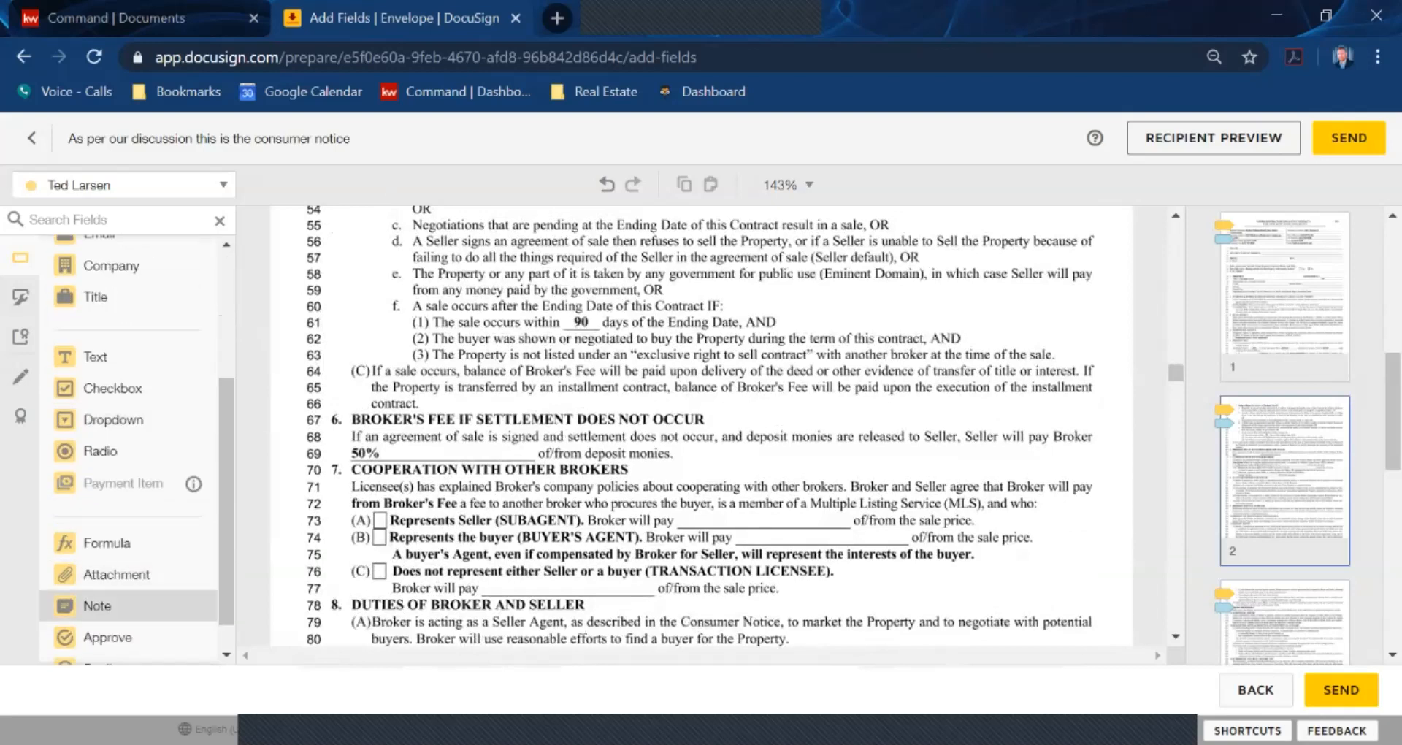
scroll(131, 585, down, 1)
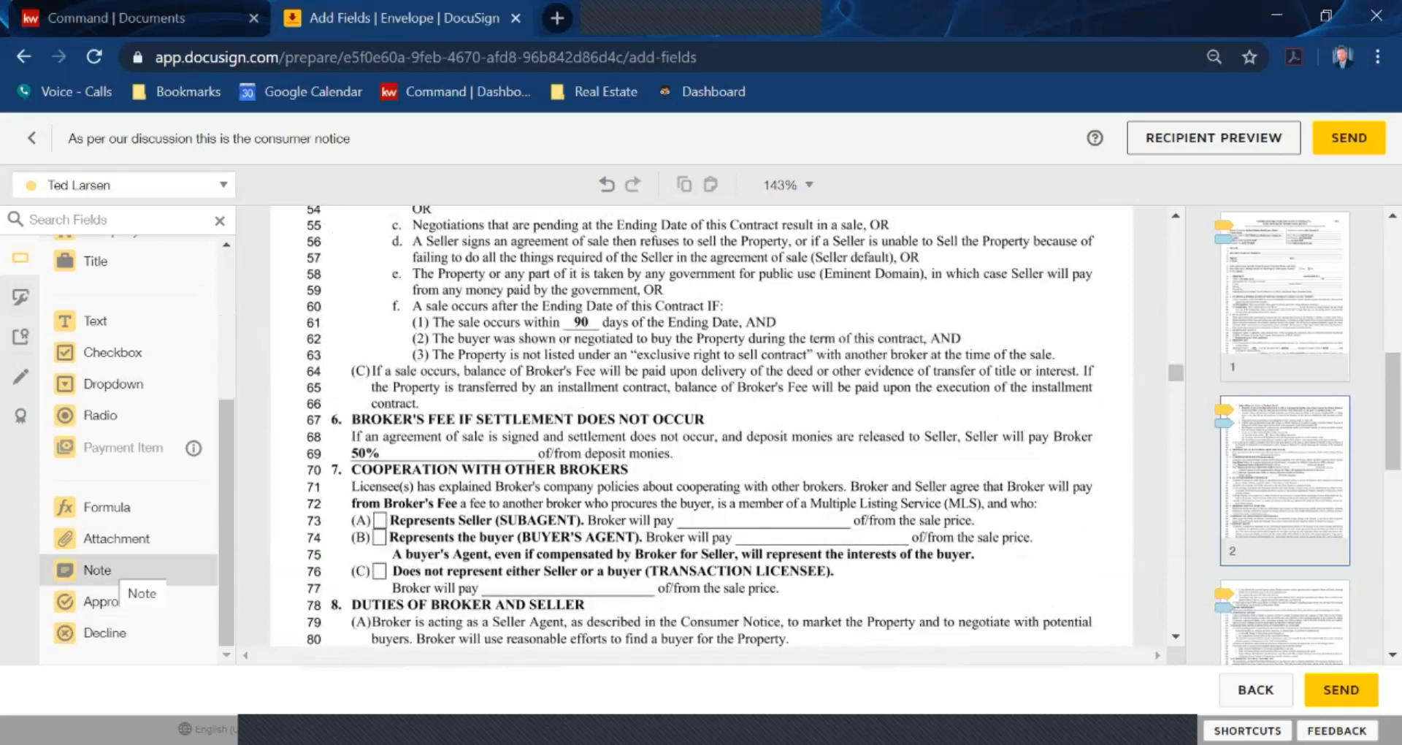
drag(110, 572, 354, 325)
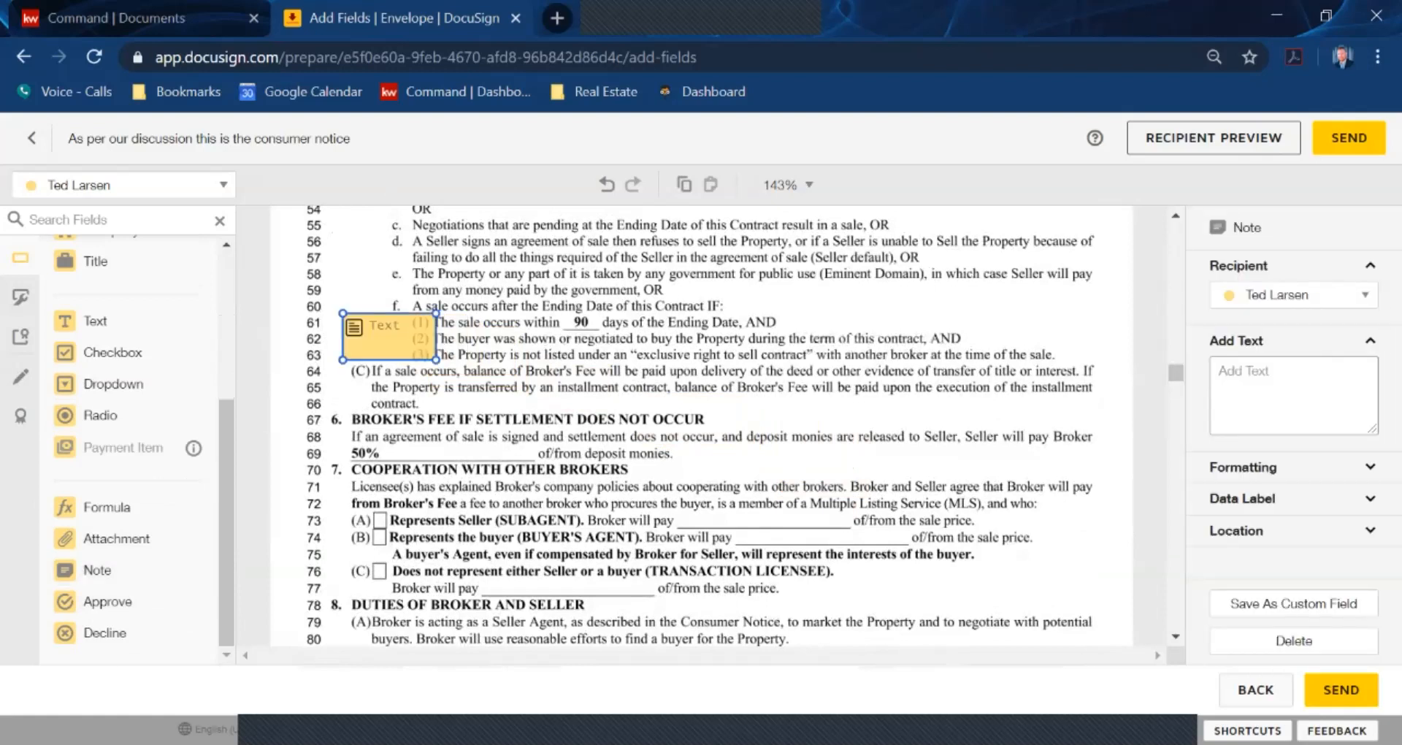
text(For refference.)
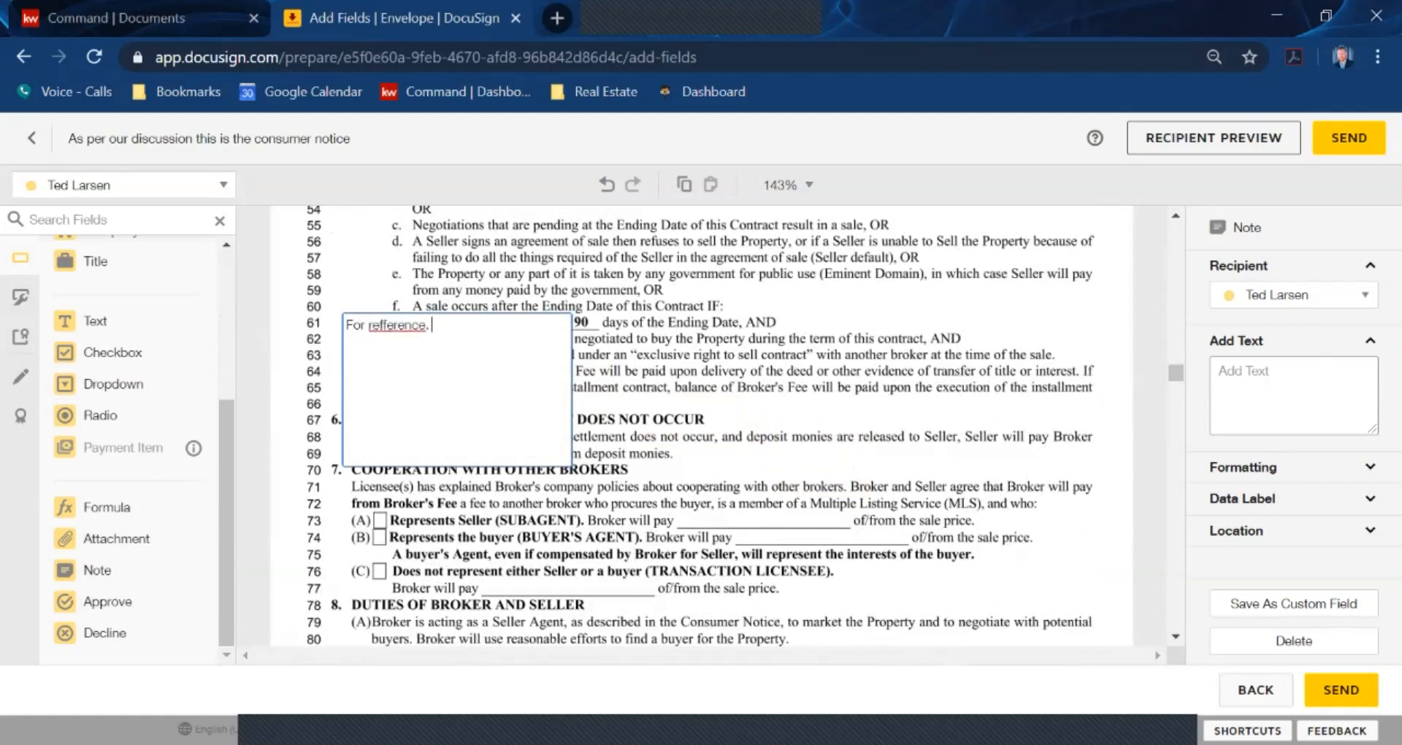
key(Escape)
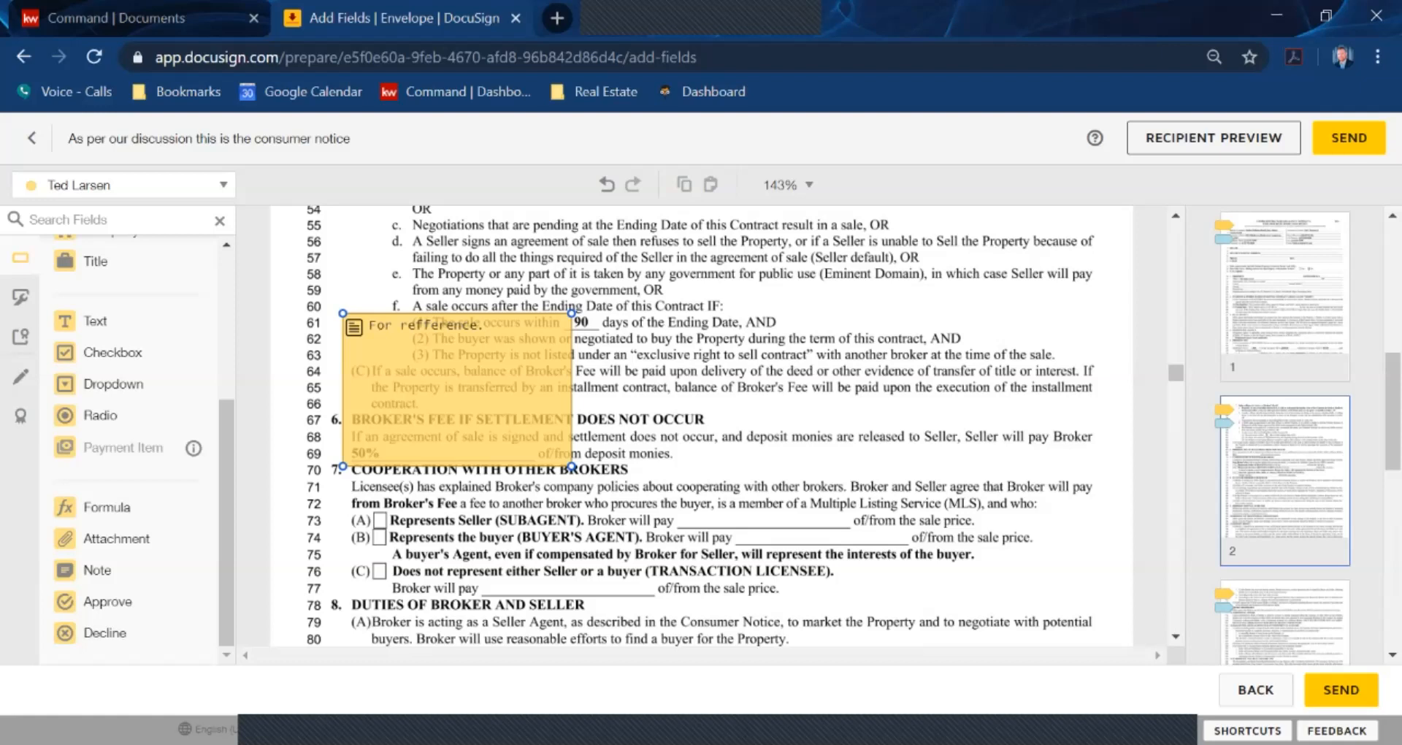
click(458, 390)
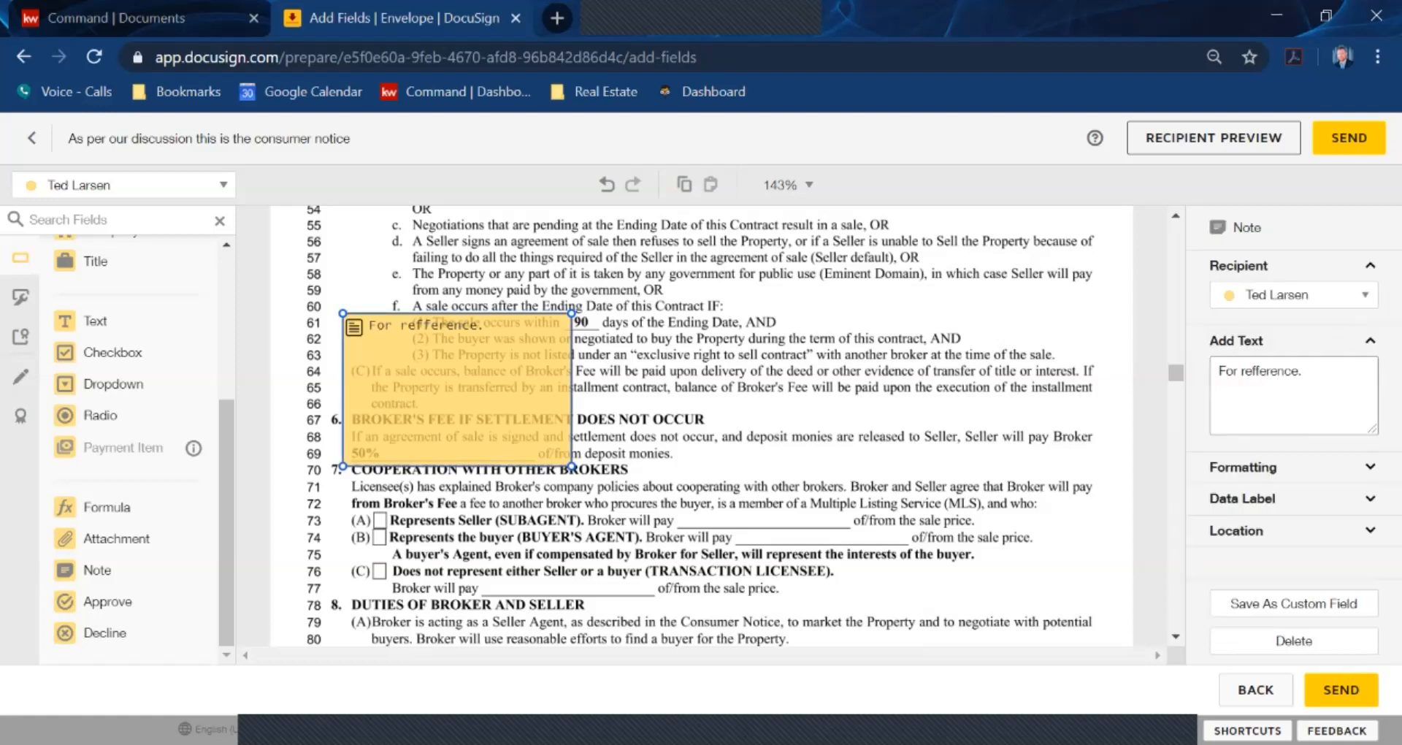
key(Escape)
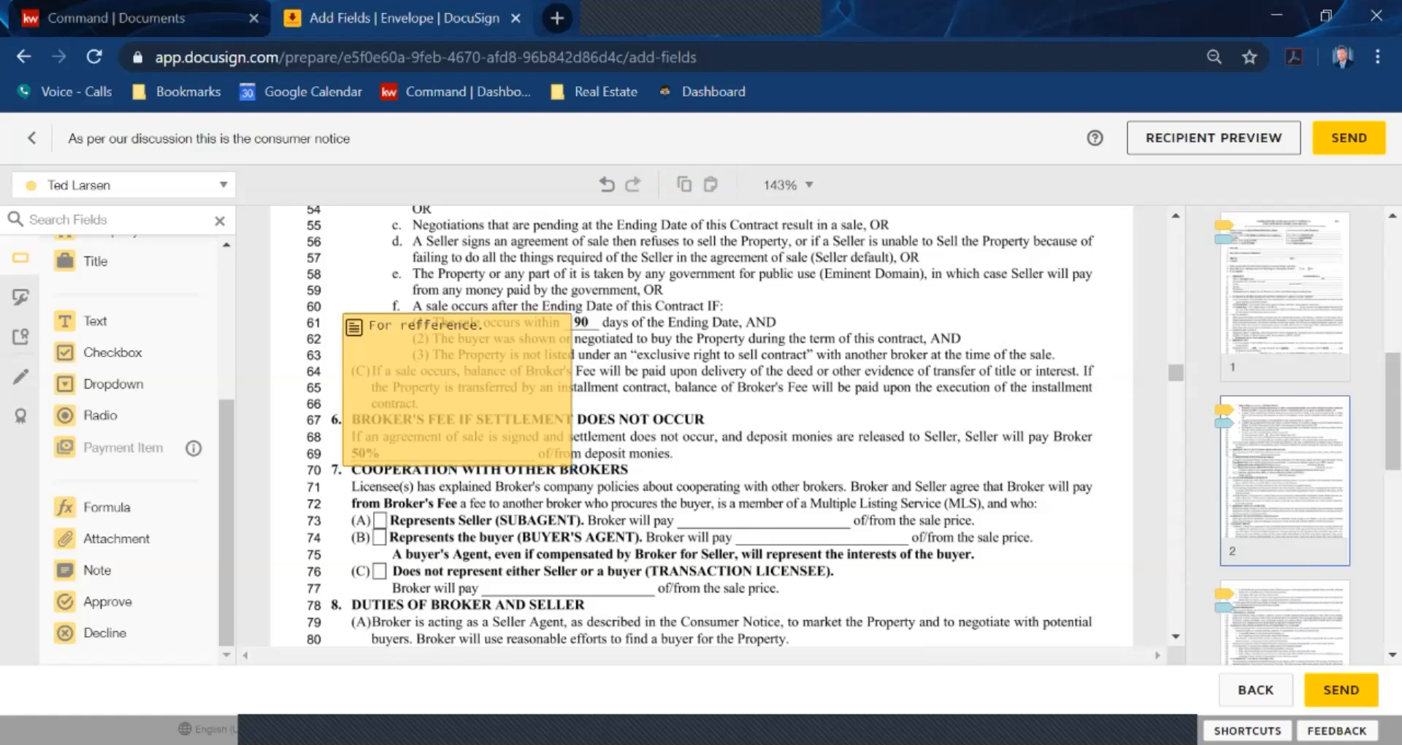
click(458, 390)
key(Delete)
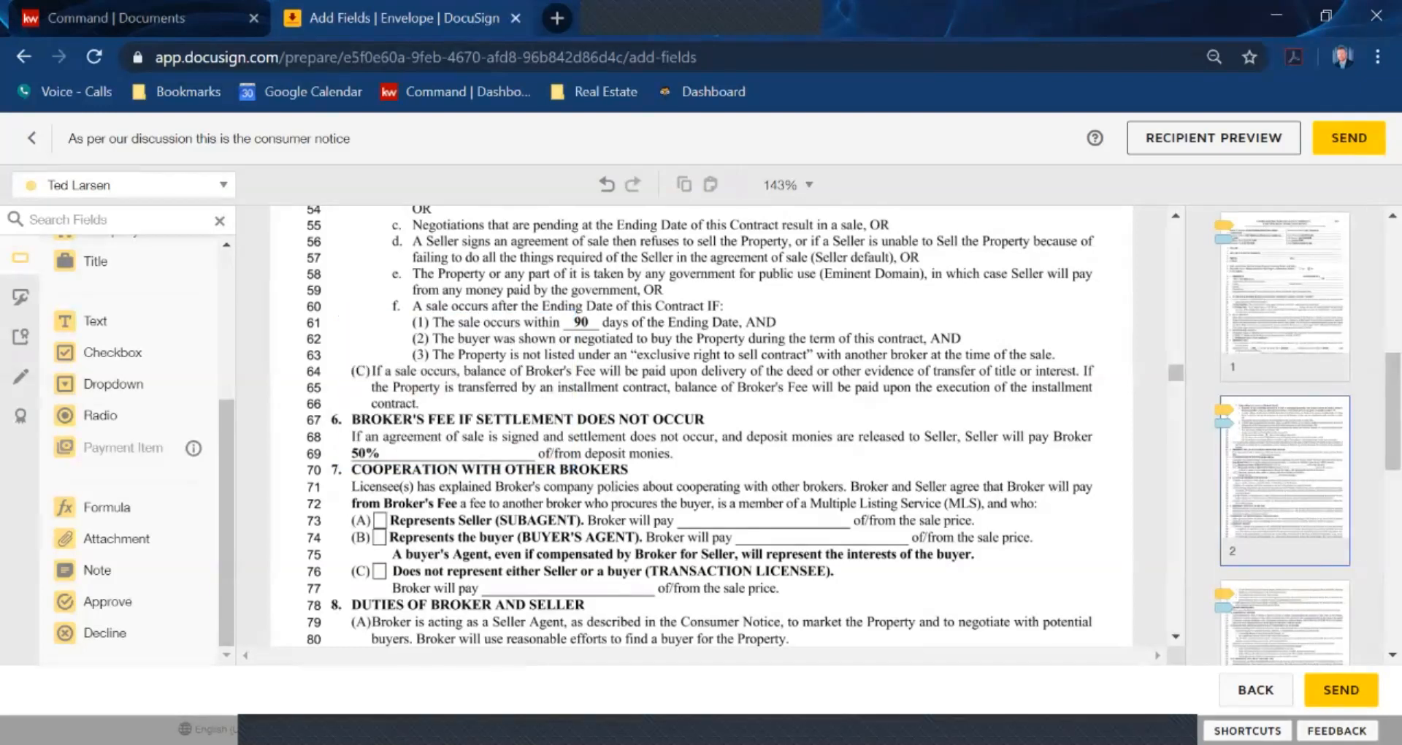
Delete the 3000.00 text field from the broker's fee line on page 1
scroll(701, 423, up, 10)
scroll(701, 423, down, 2)
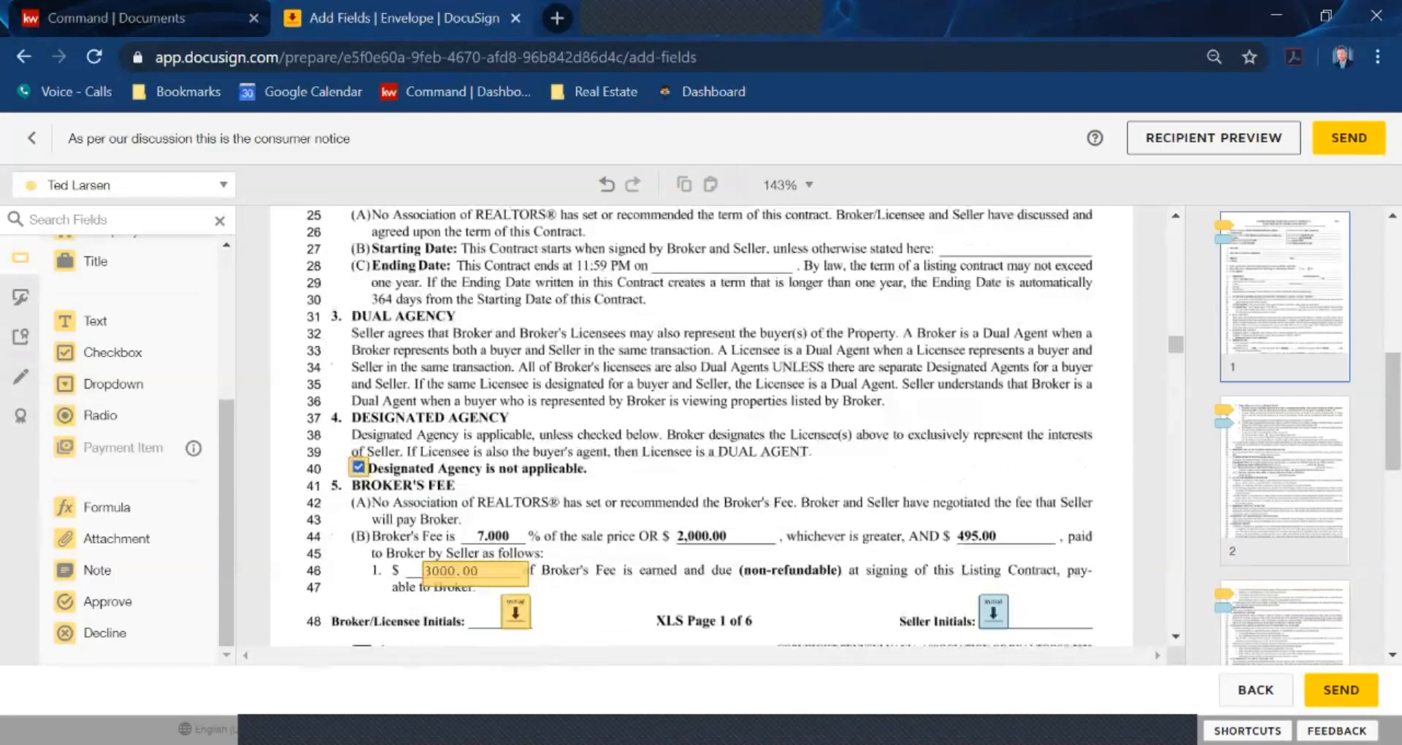
scroll(701, 423, down, 1)
click(474, 504)
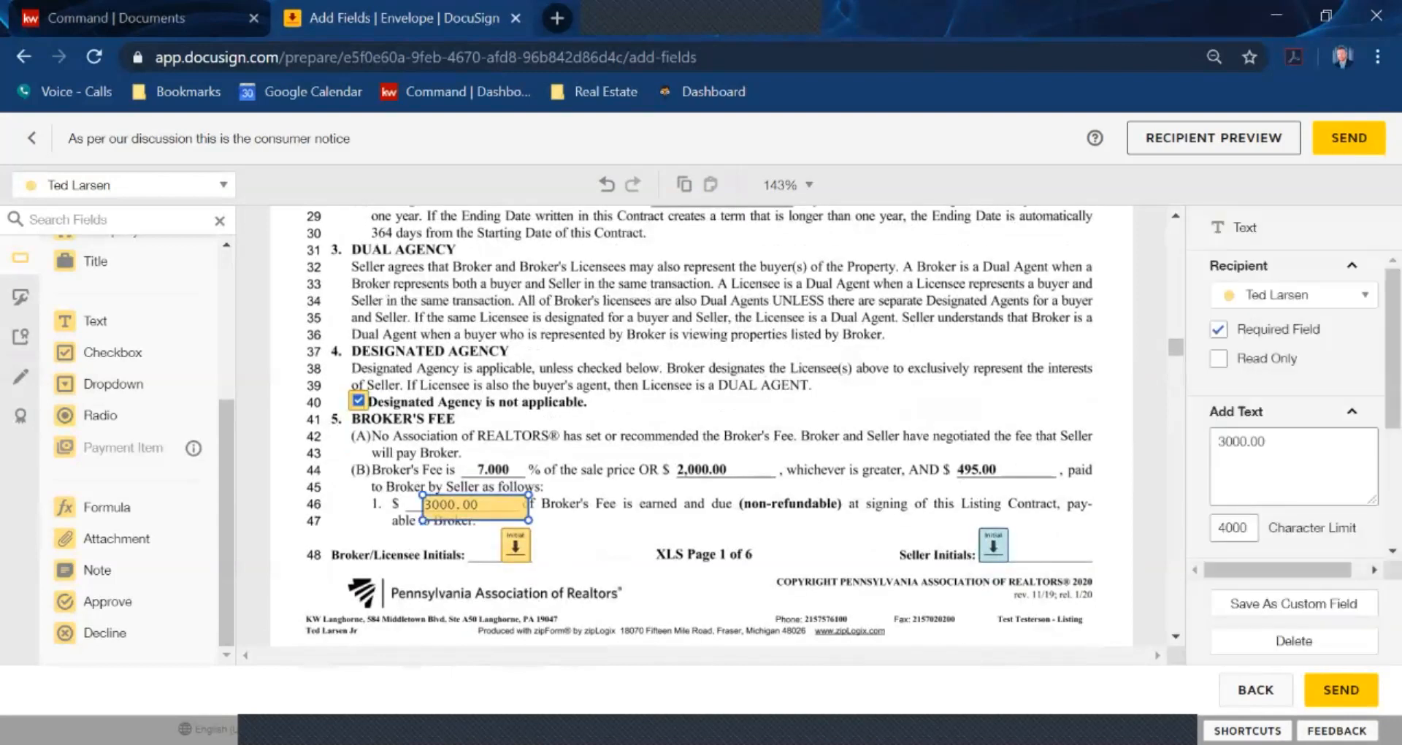
key(Delete)
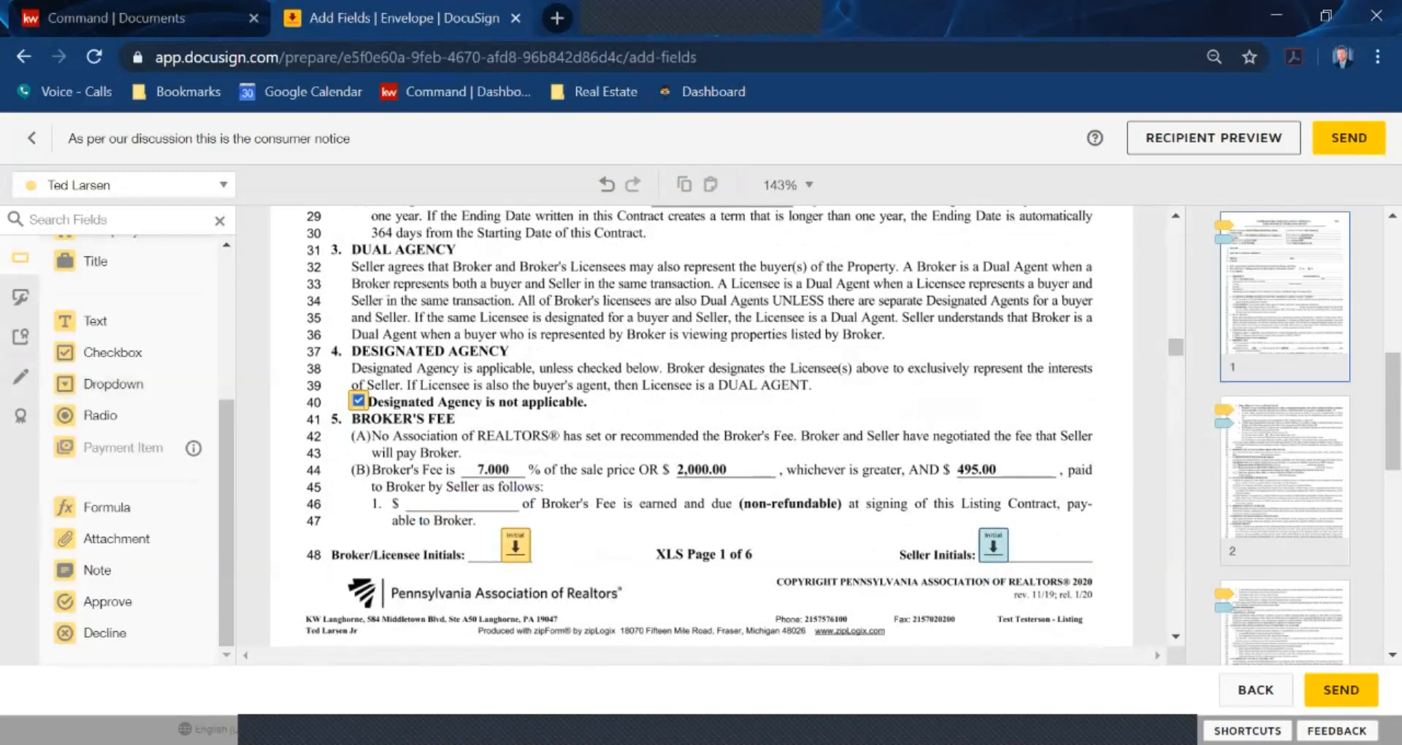
scroll(701, 423, down, 10)
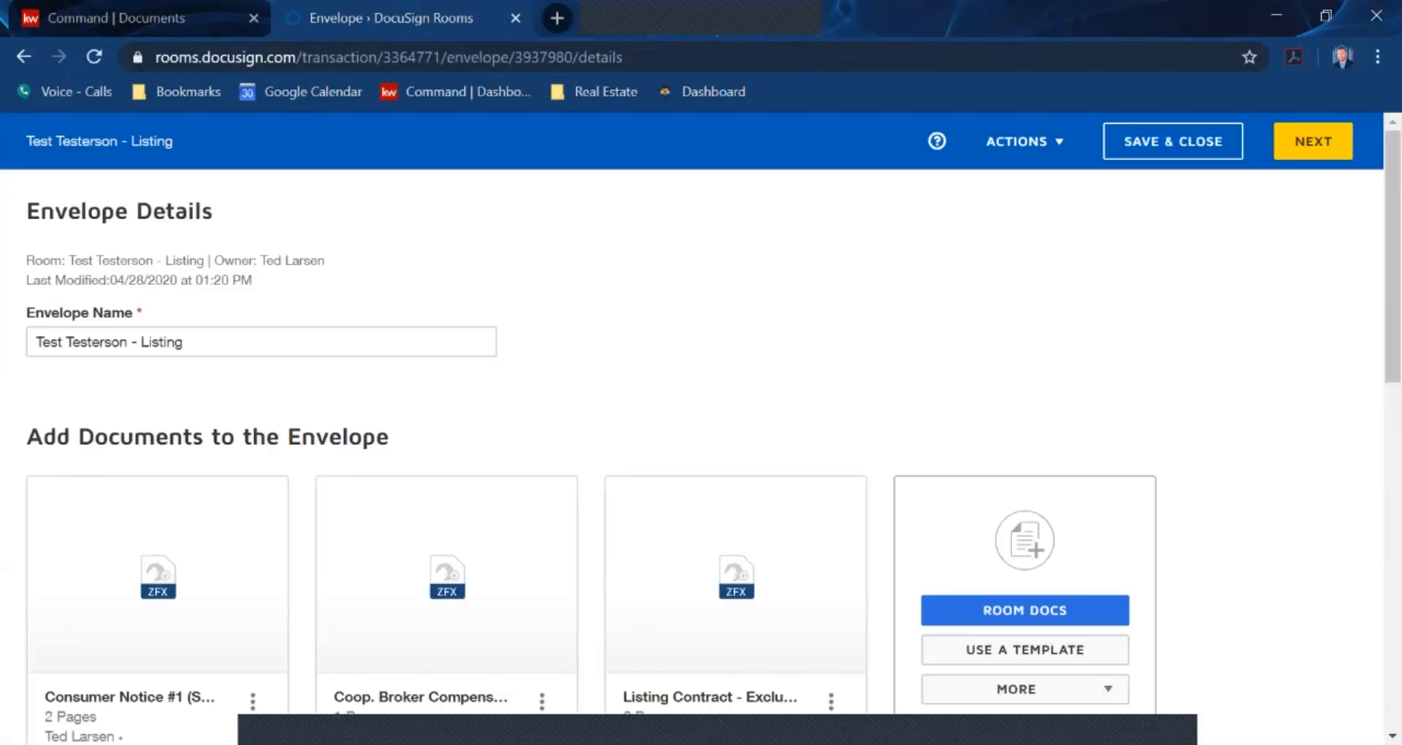
Glance at the listing's documents page, then save and close the listing envelope
scroll(735, 511, down, 3)
scroll(736, 512, up, 3)
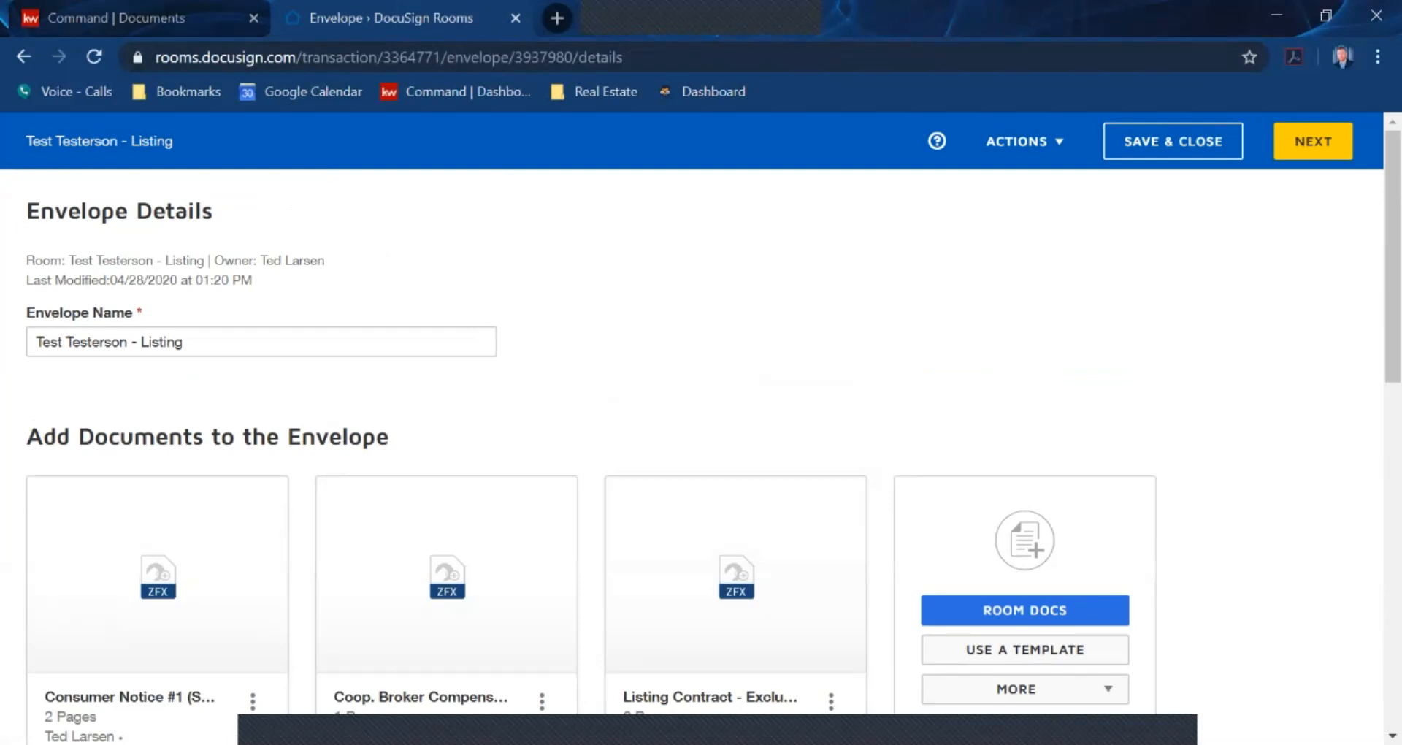
click(102, 19)
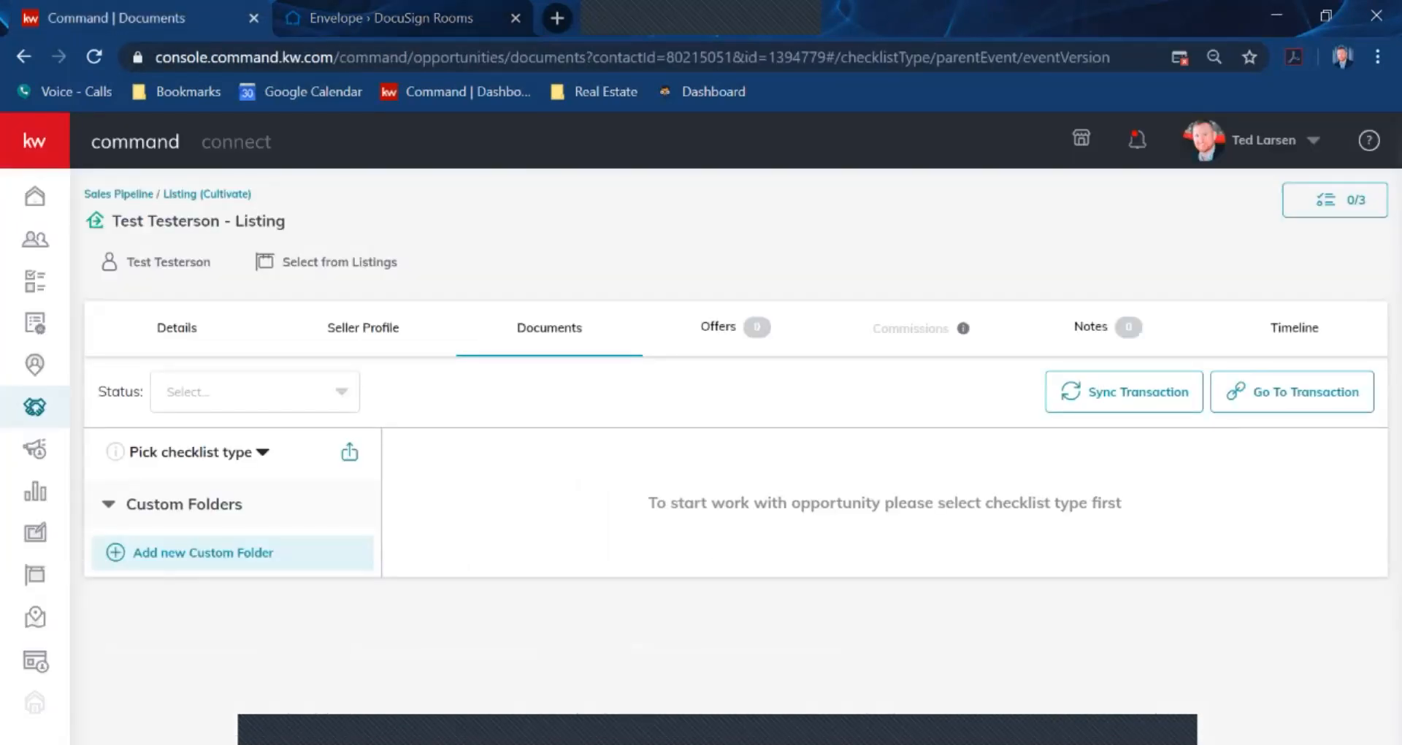
click(380, 18)
click(1173, 141)
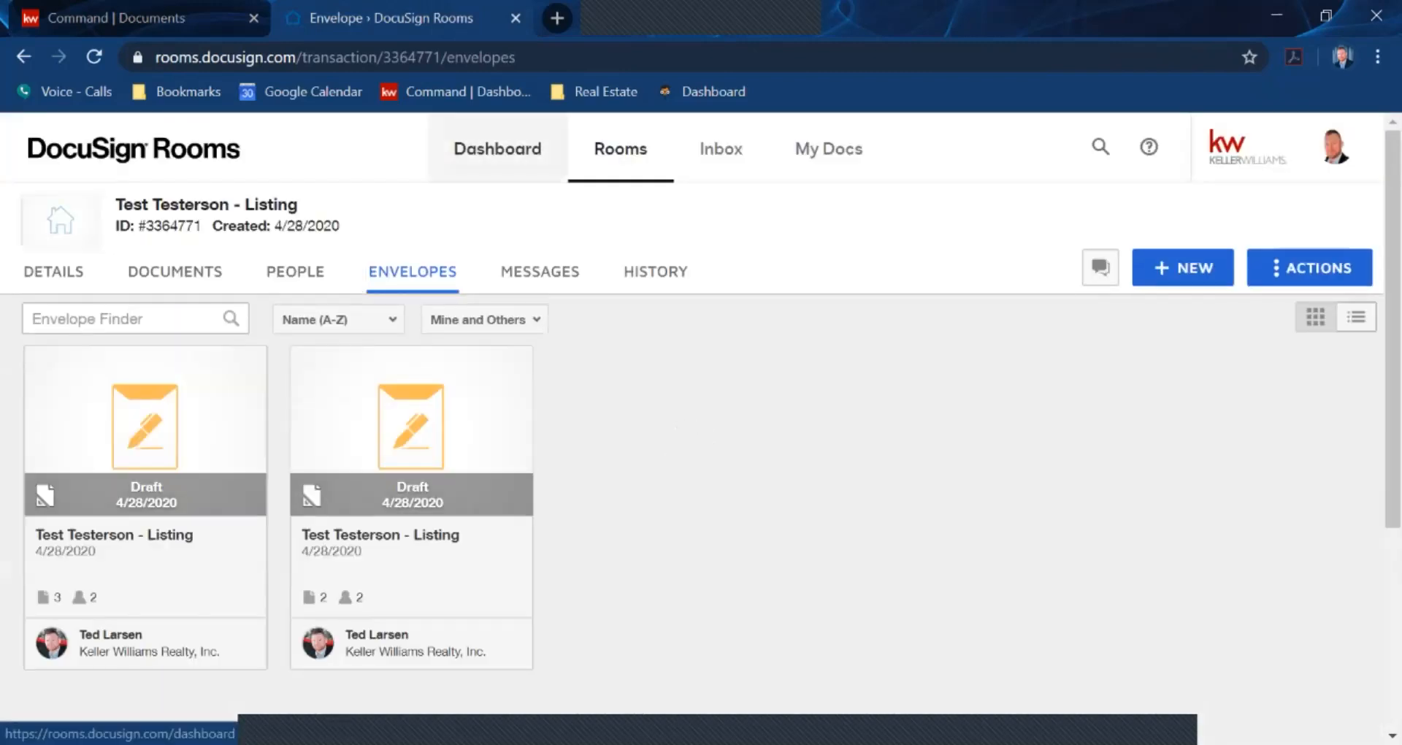
Go to the list of all rooms and browse the room cards for another listing
click(621, 148)
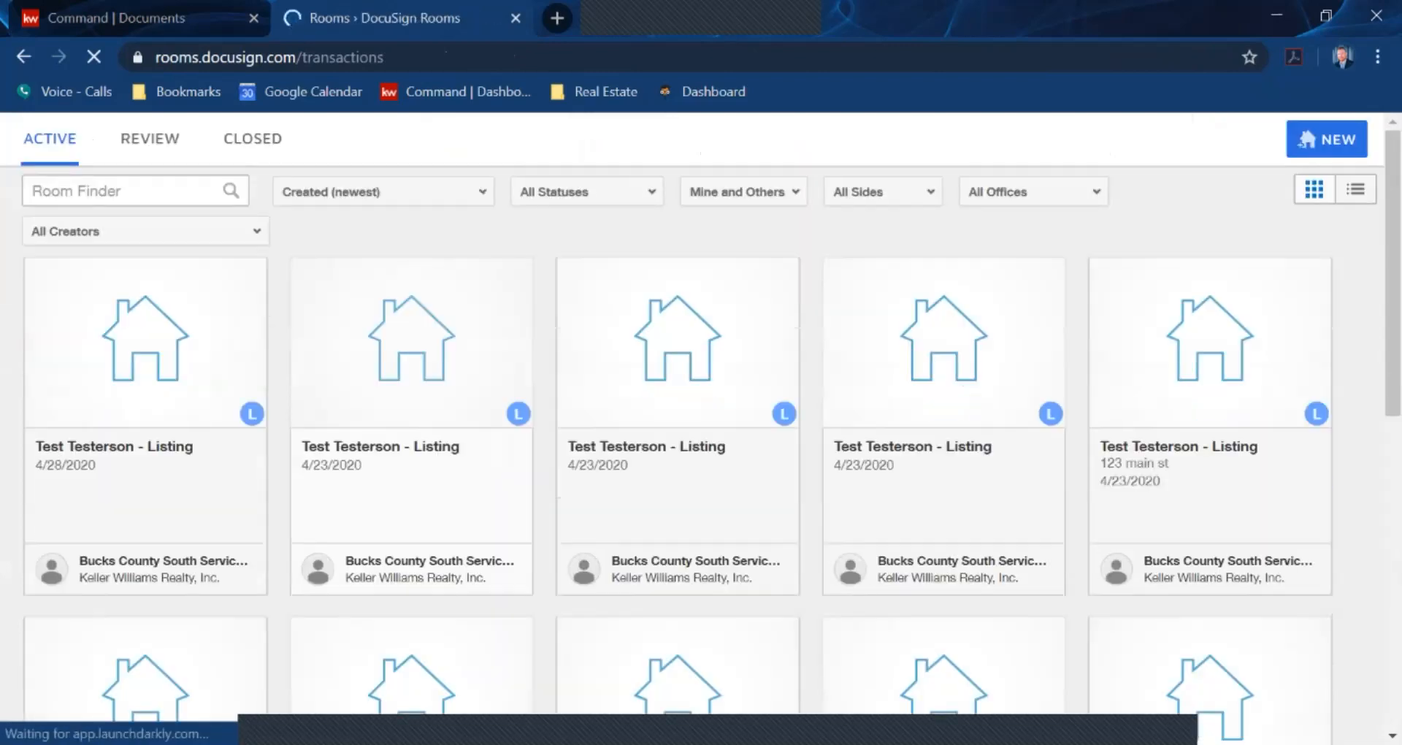
scroll(701, 438, down, 5)
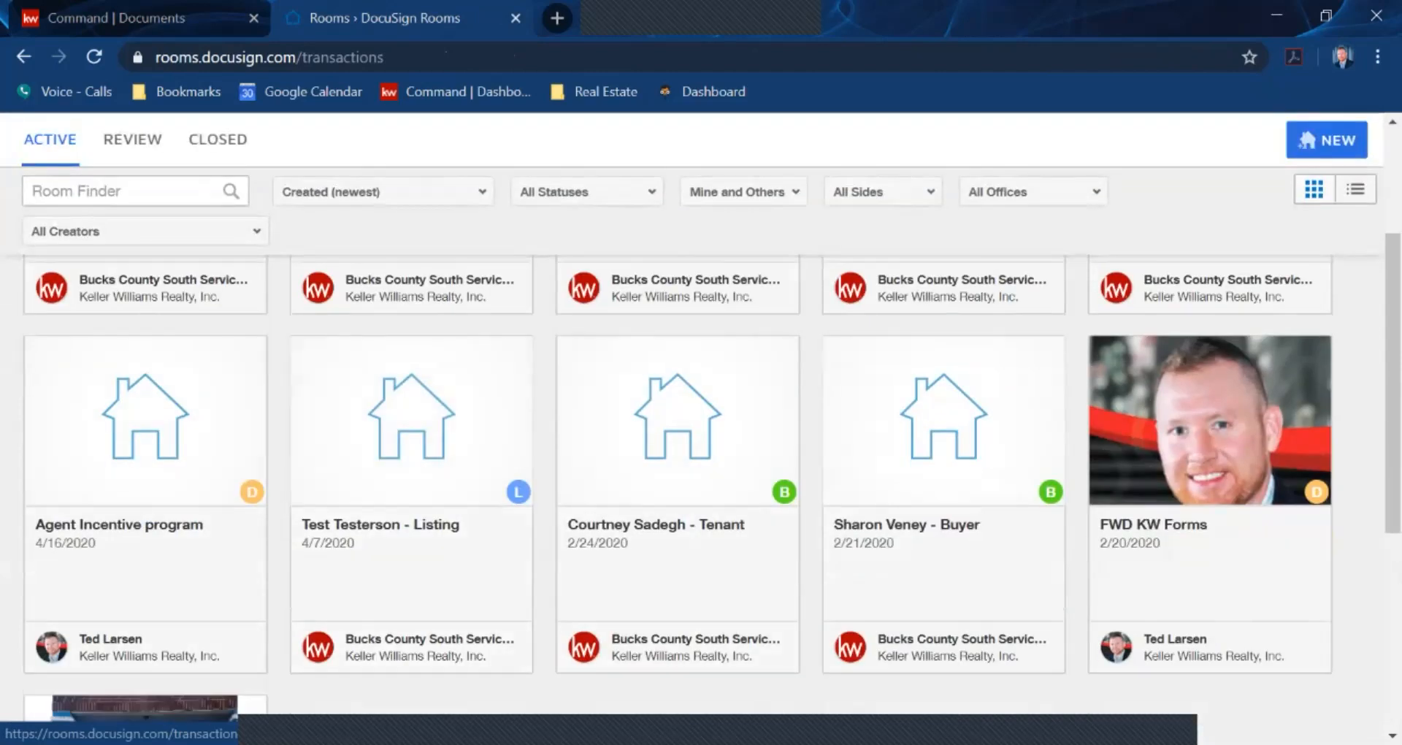
scroll(702, 438, up, 5)
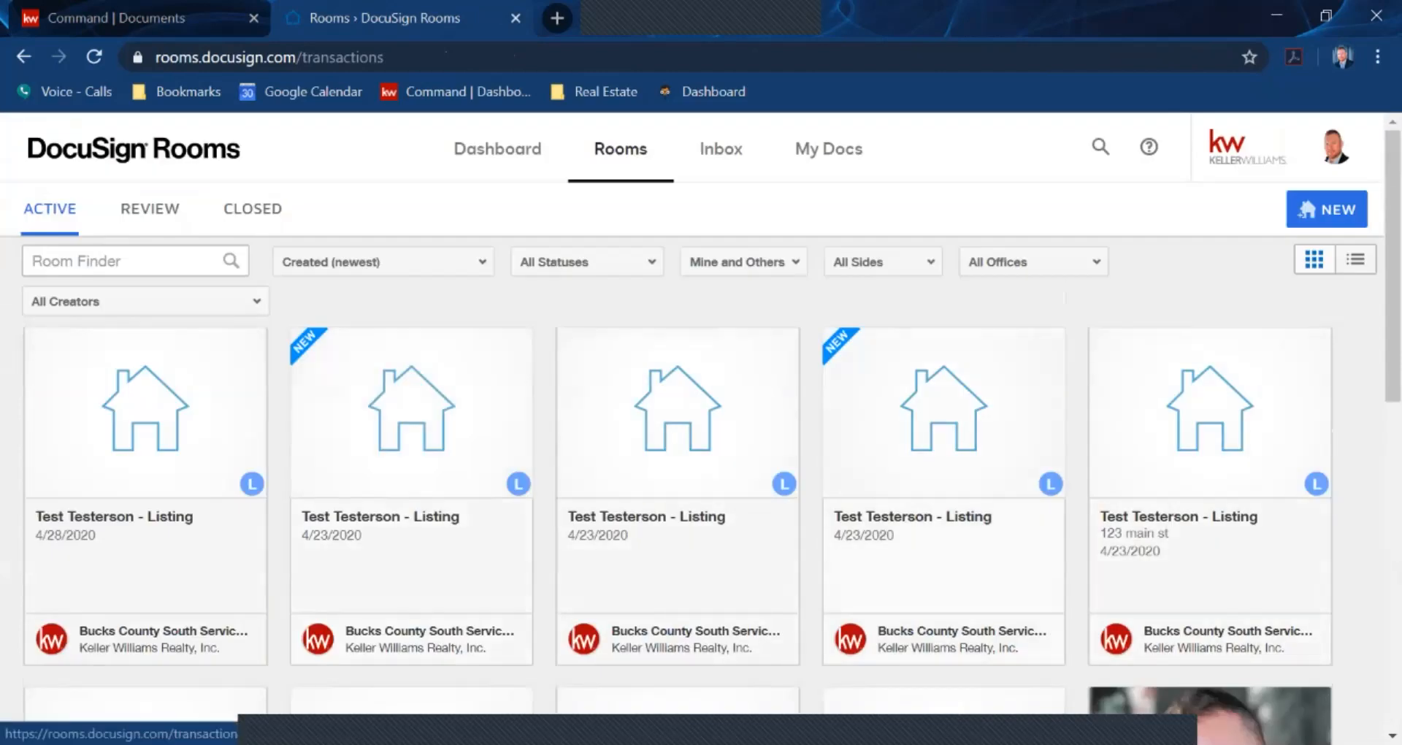
scroll(701, 439, down, 5)
scroll(701, 439, down, 5)
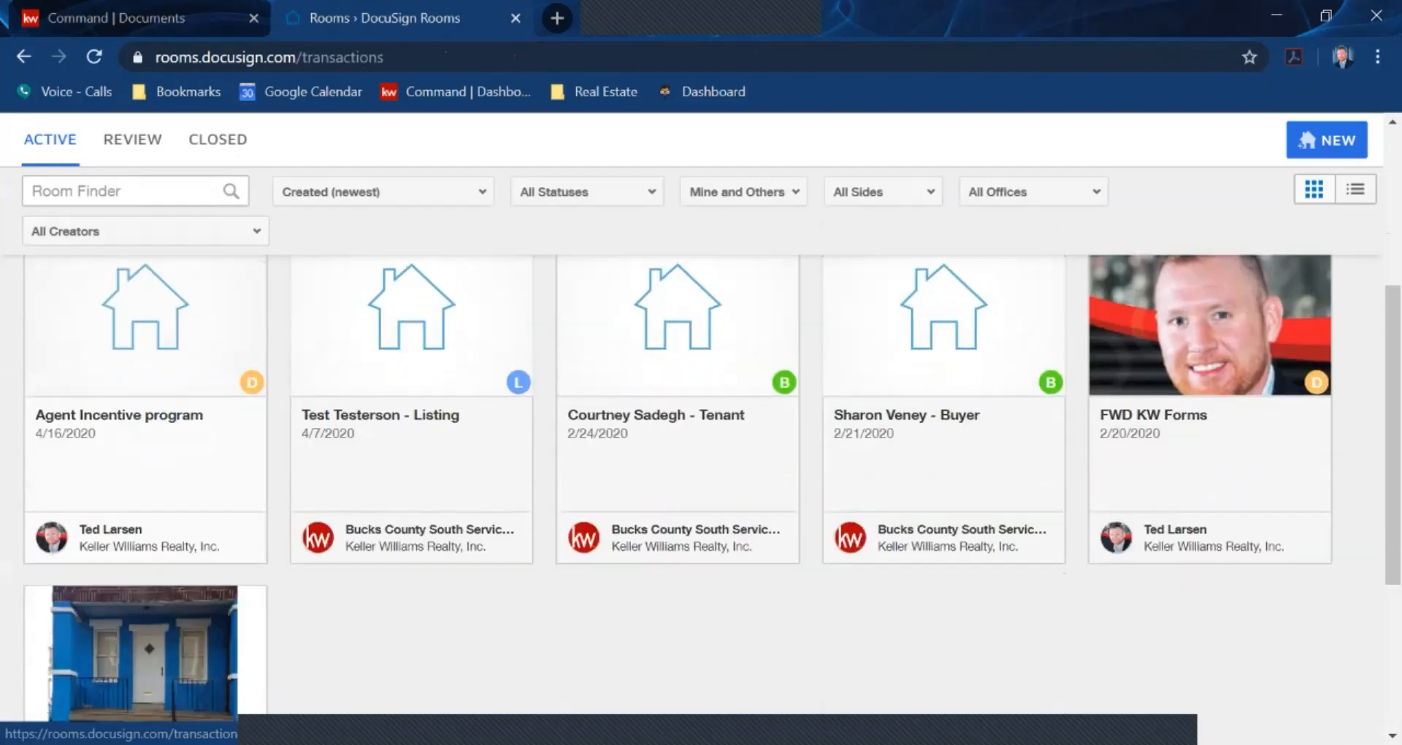
scroll(701, 482, up, 3)
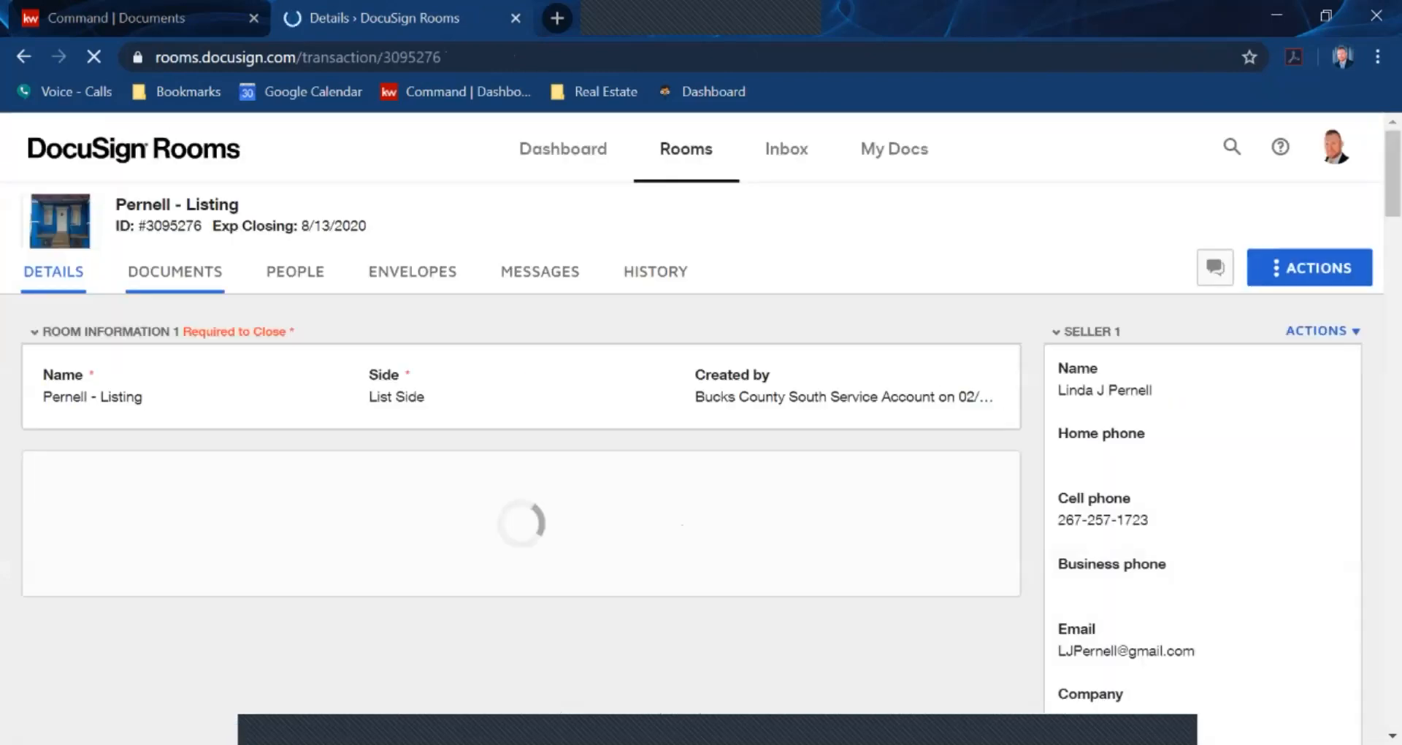
Browse the older room's documents, then show its completed, draft and voided envelopes
click(175, 272)
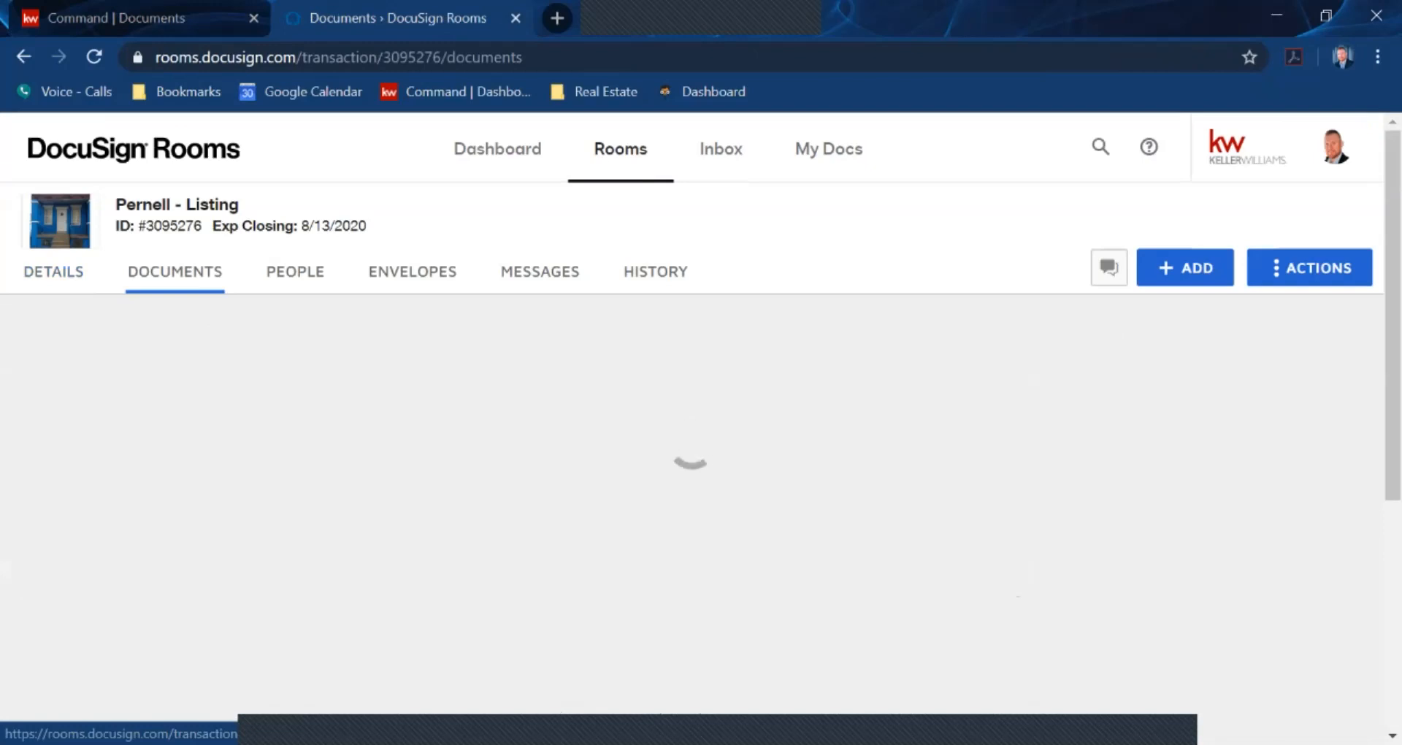
scroll(701, 438, down, 2)
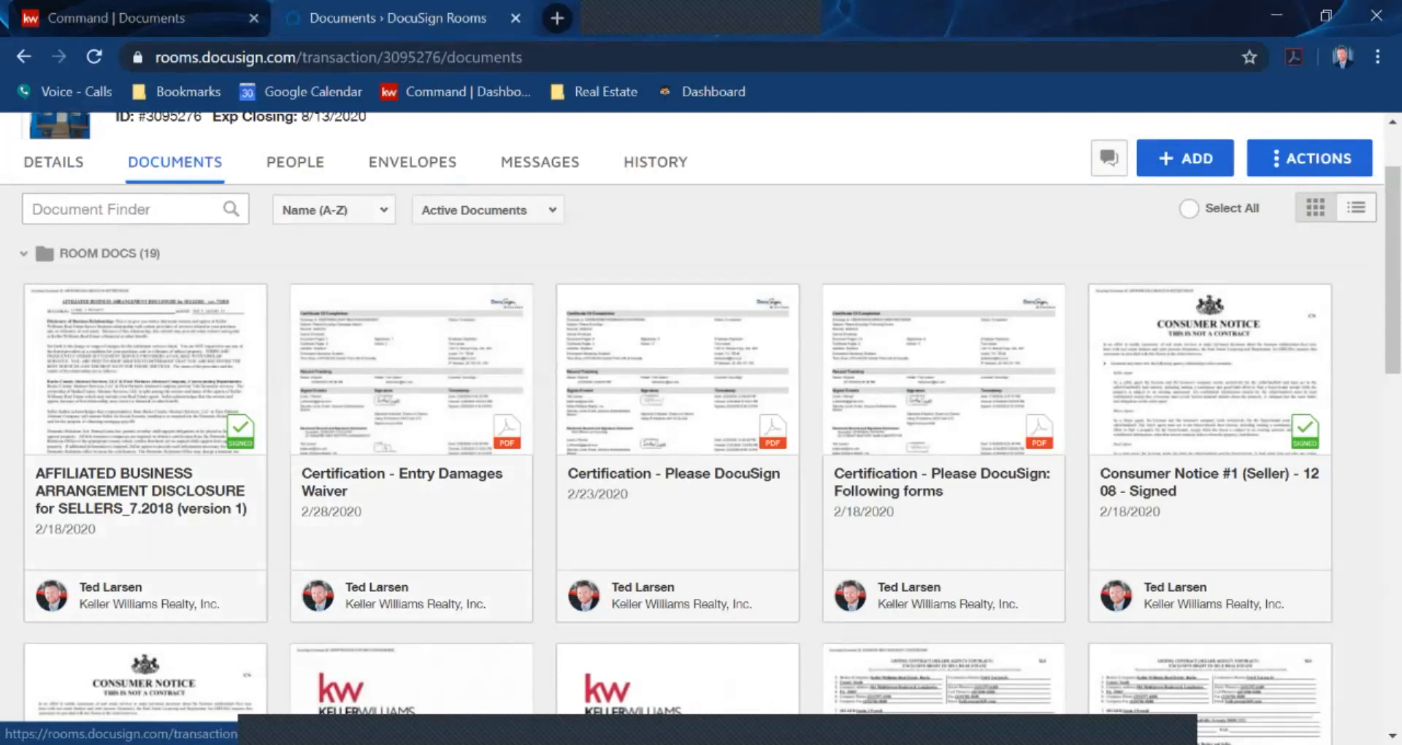
click(413, 161)
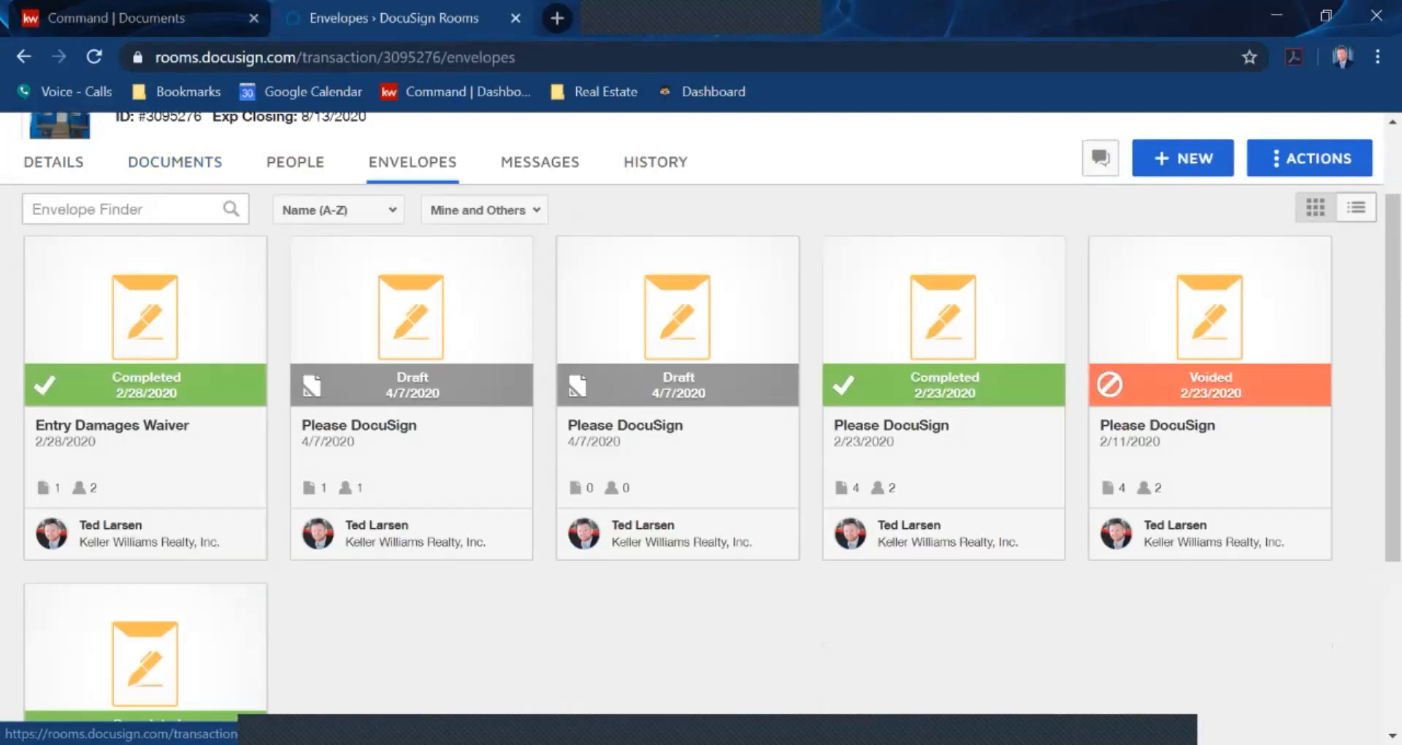
scroll(442, 162, up, 1)
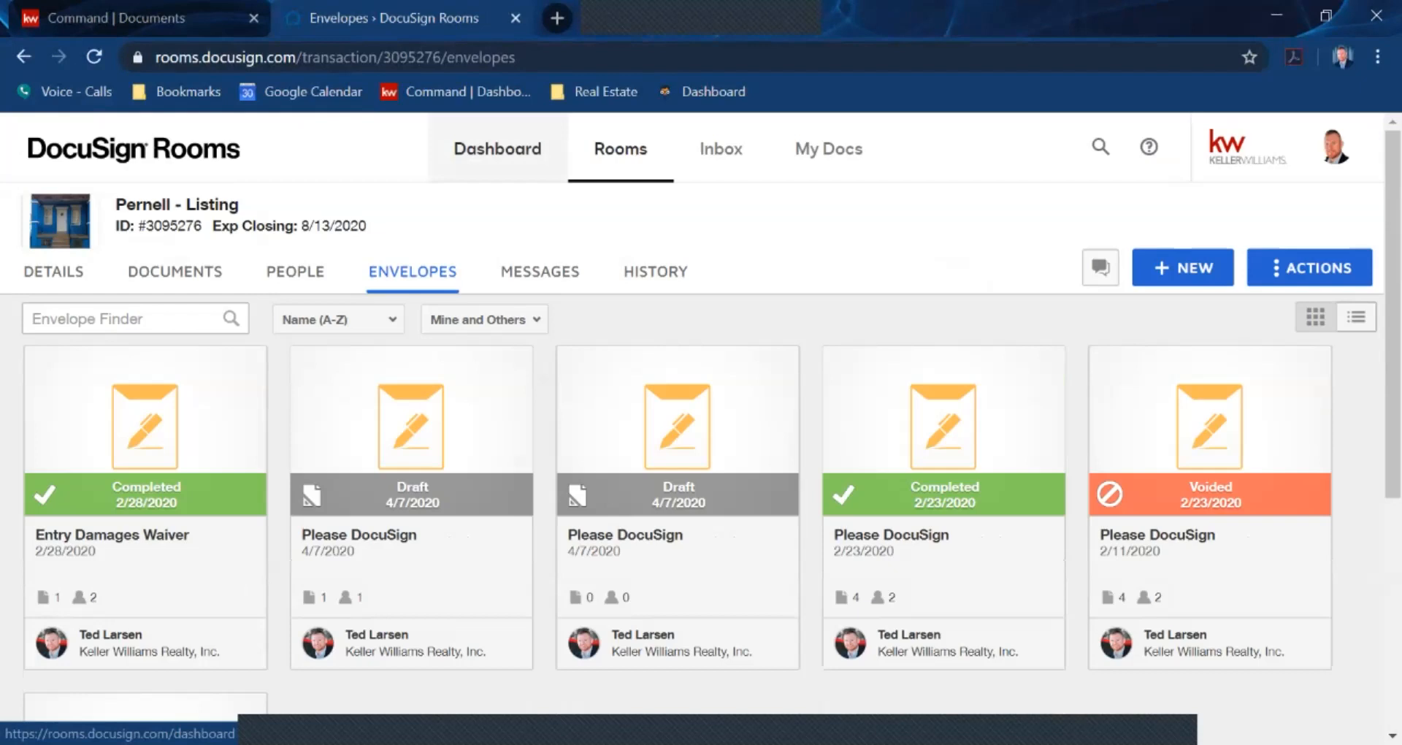
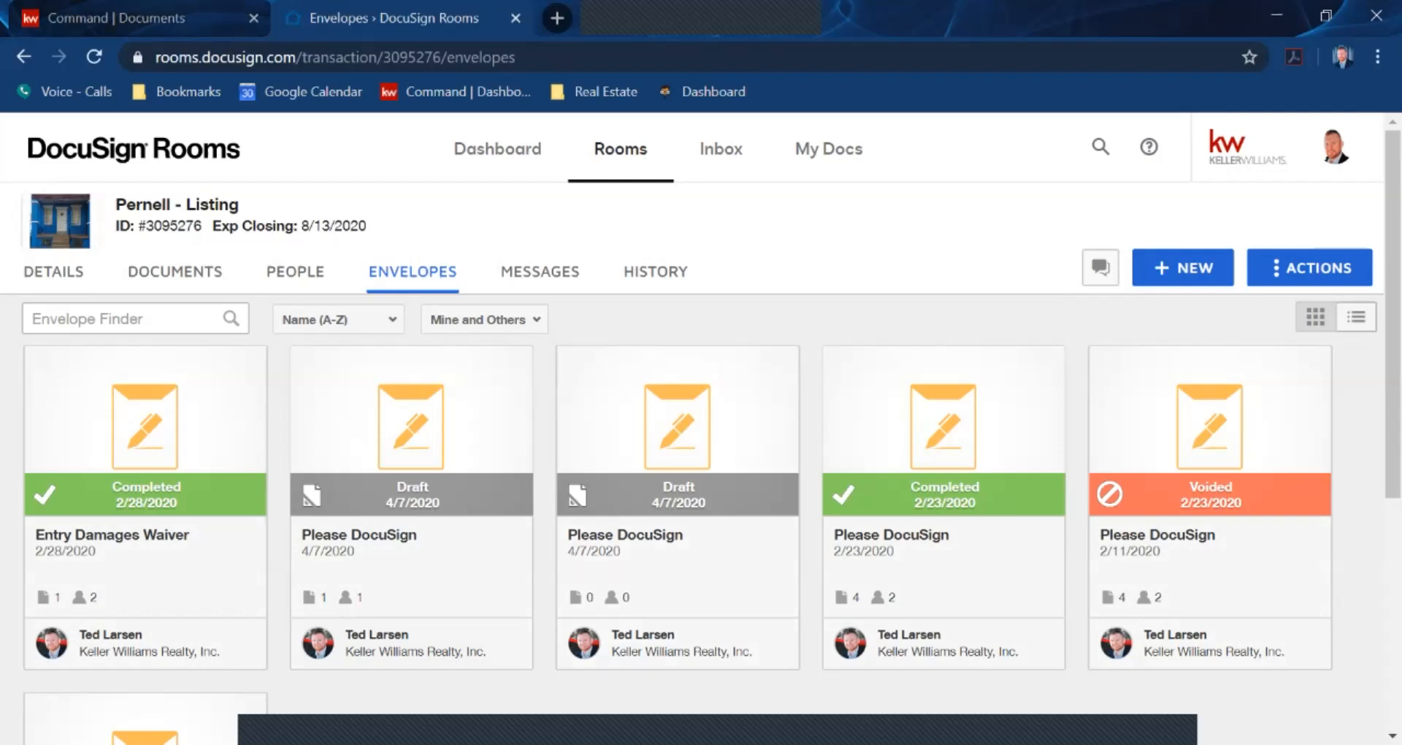
From the Opportunities pipeline, open the Pernell - Listing card and show its Documents checklist
click(164, 18)
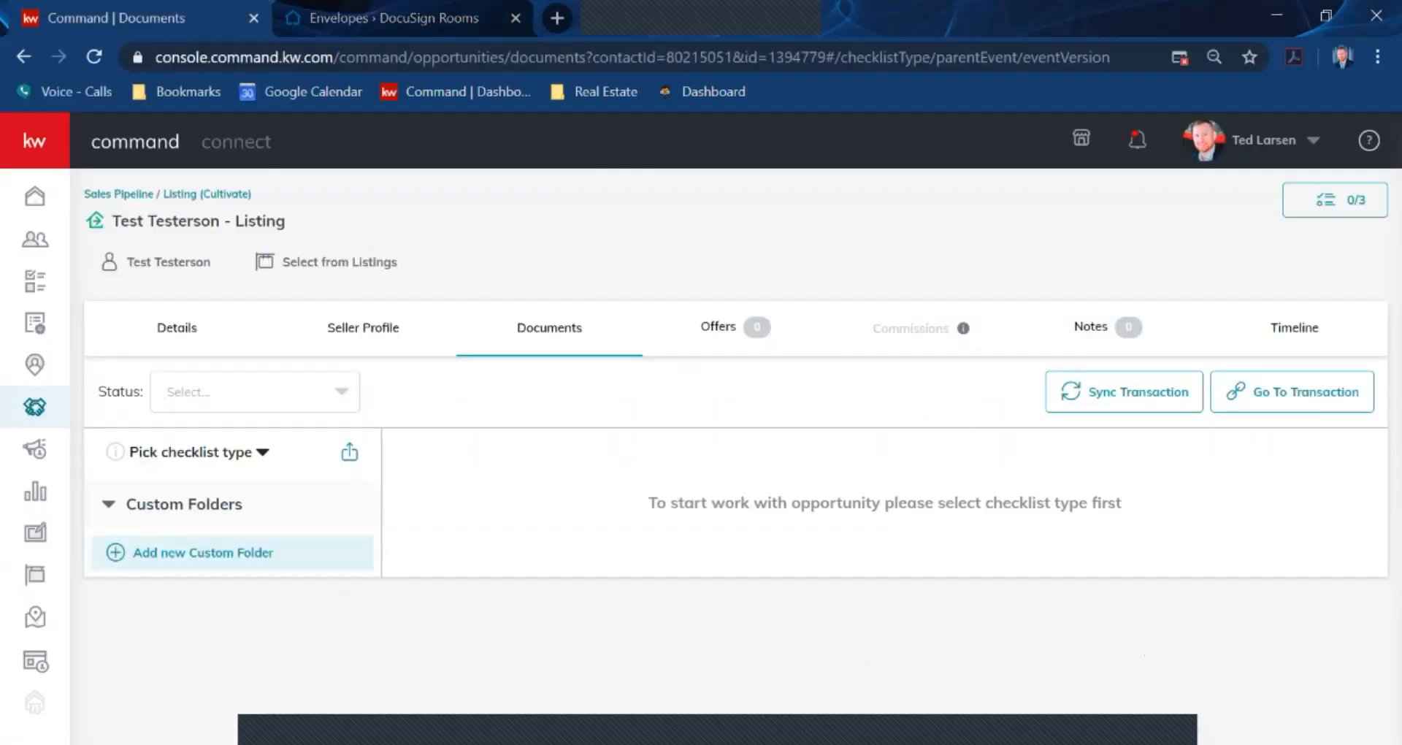
click(35, 406)
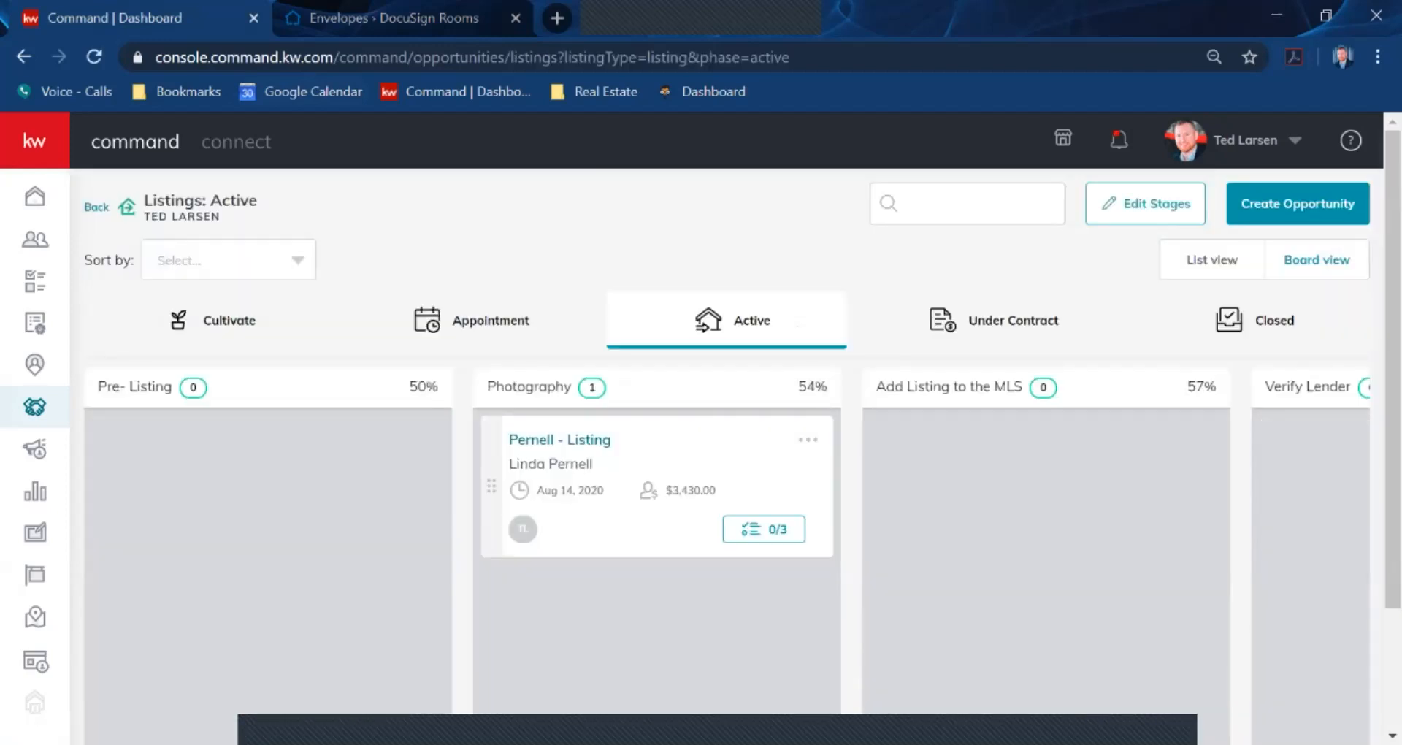
click(559, 440)
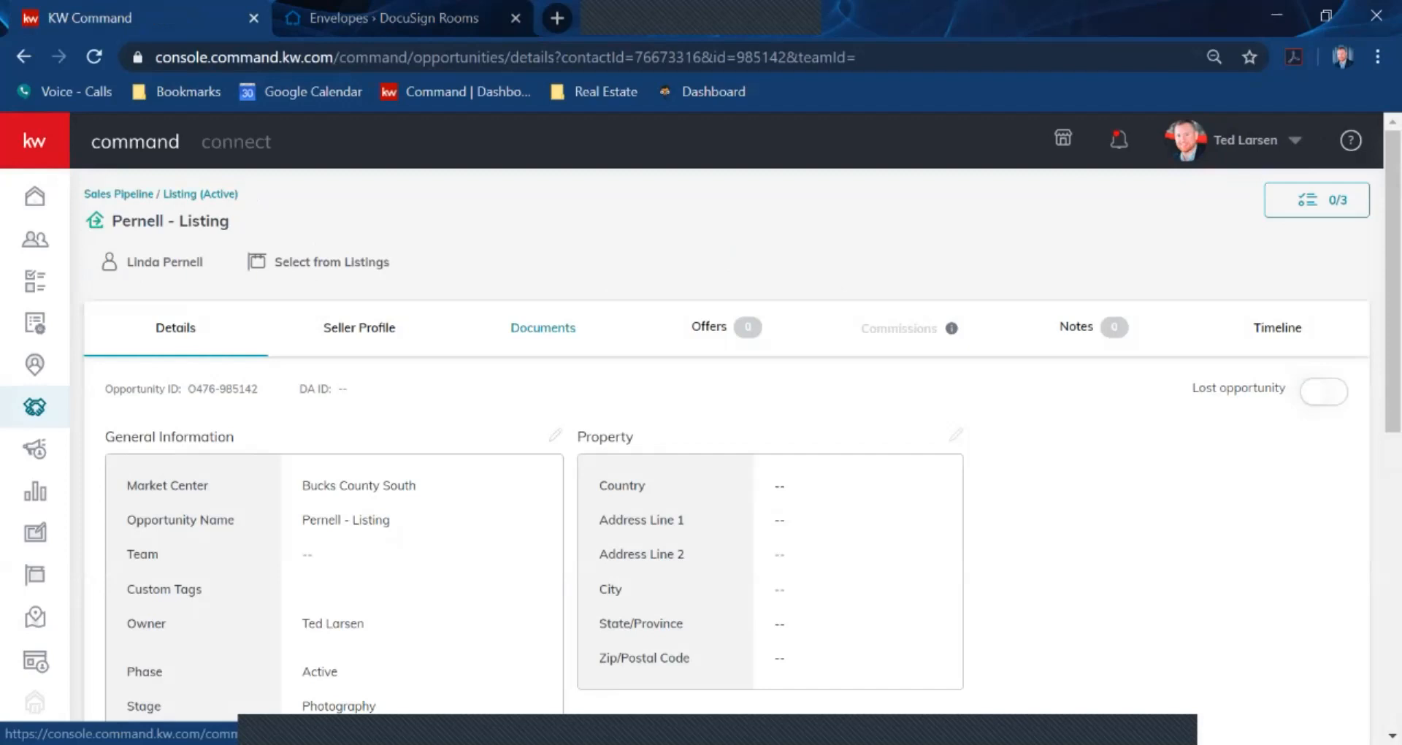
click(543, 327)
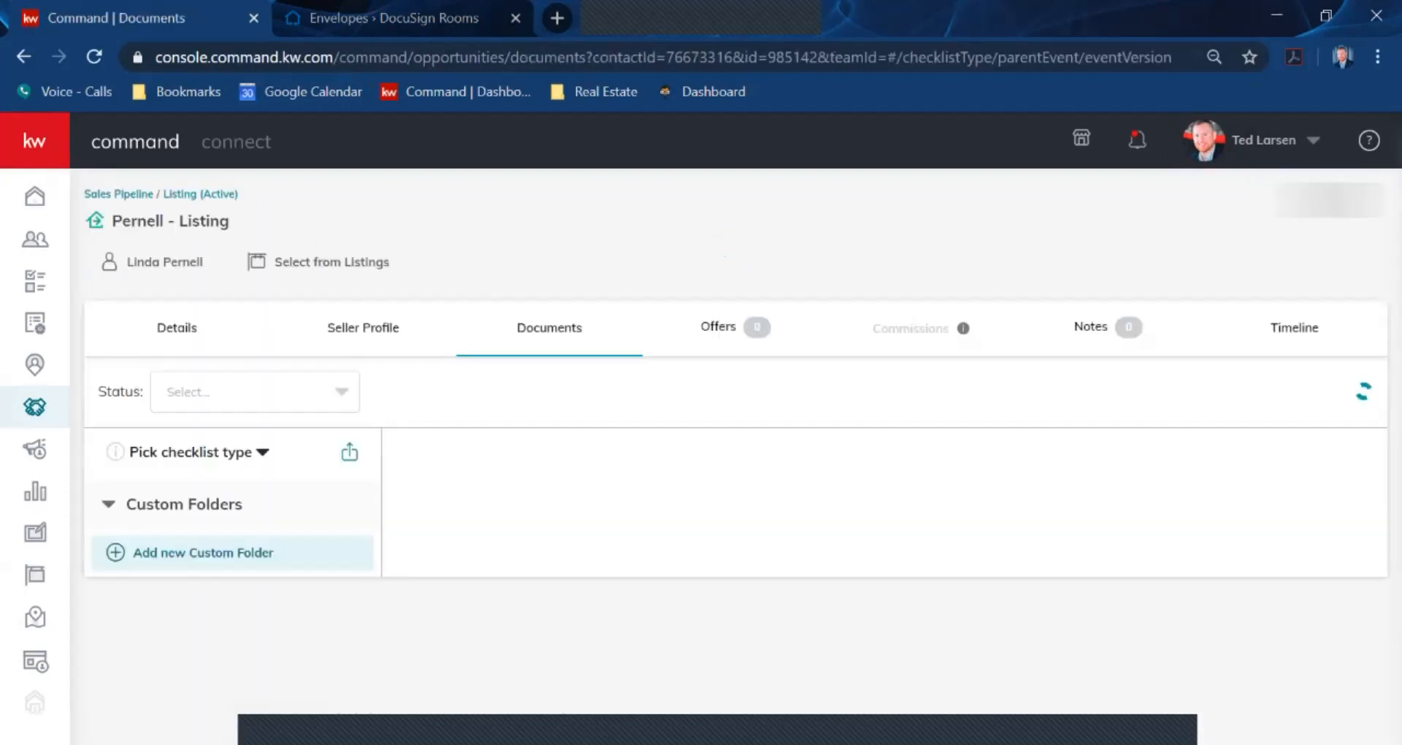
Attach the AFFILIATED BUSINESS ARRANGEMENT disclosure PDF from DocuSign to MLS Sheet, reaching 8 of 9 uploaded
scroll(730, 438, down, 2)
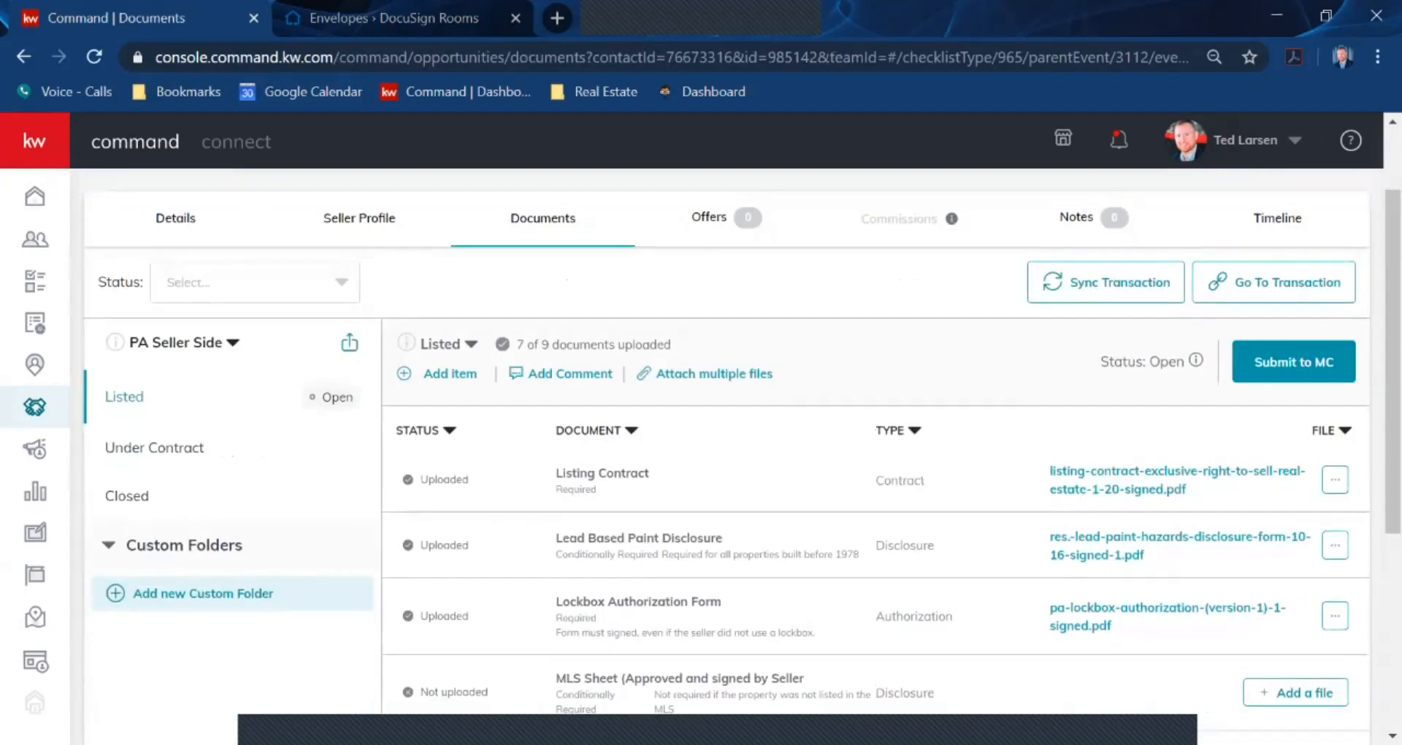
scroll(730, 438, down, 2)
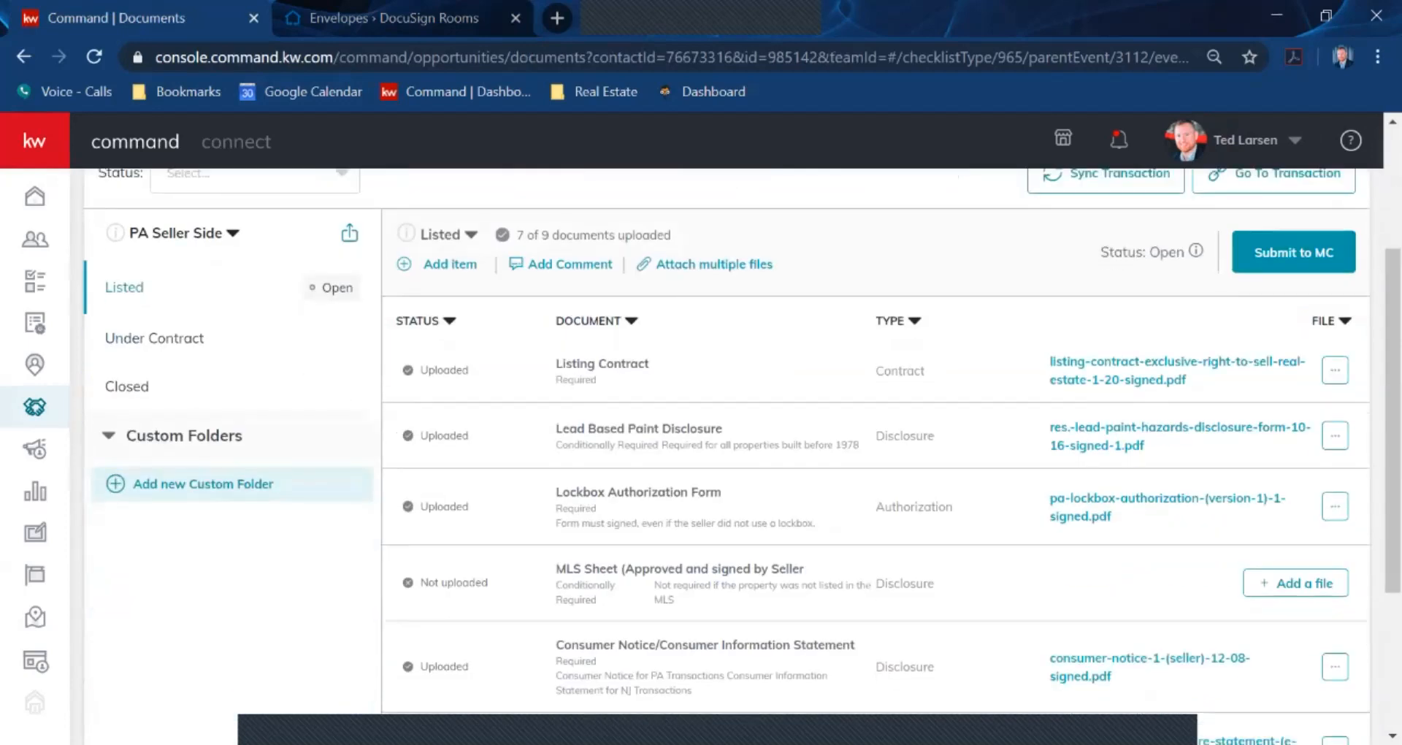
click(1295, 582)
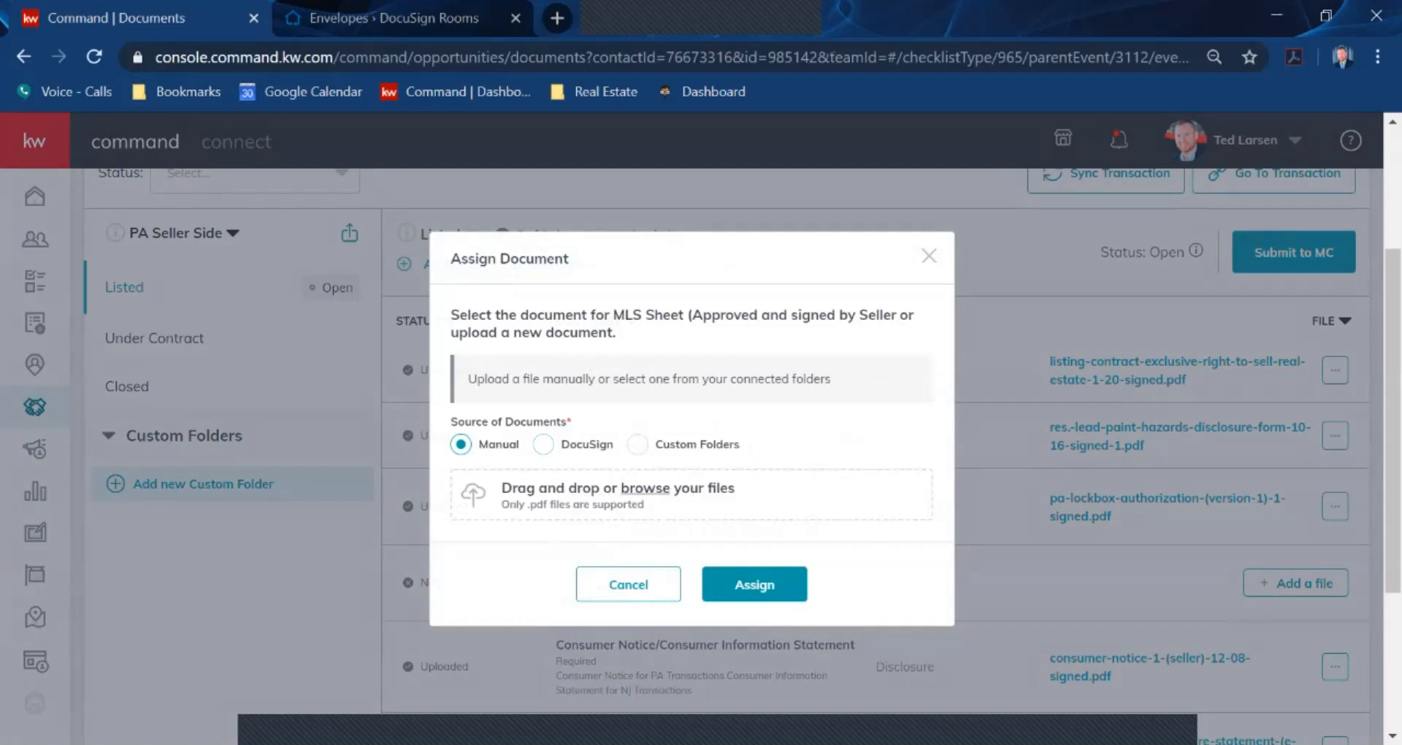
click(544, 444)
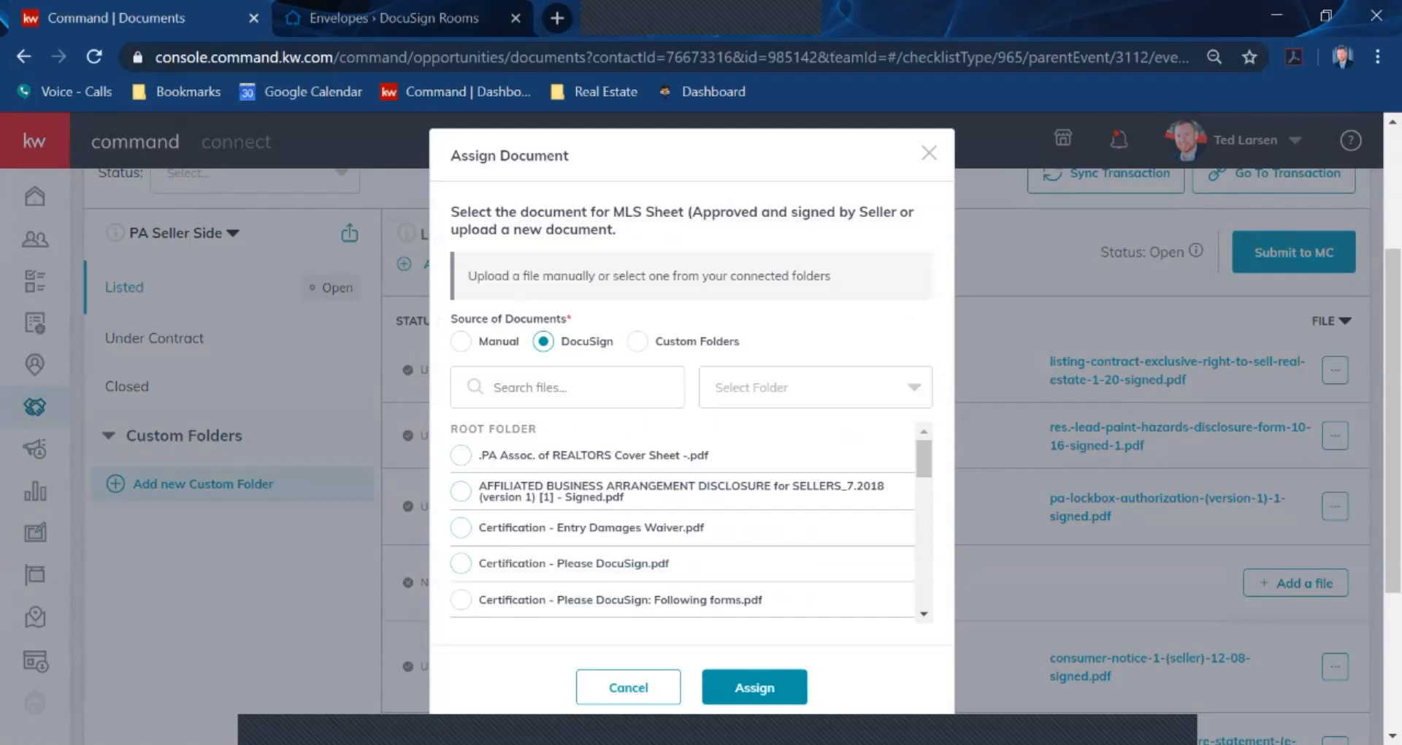
click(929, 153)
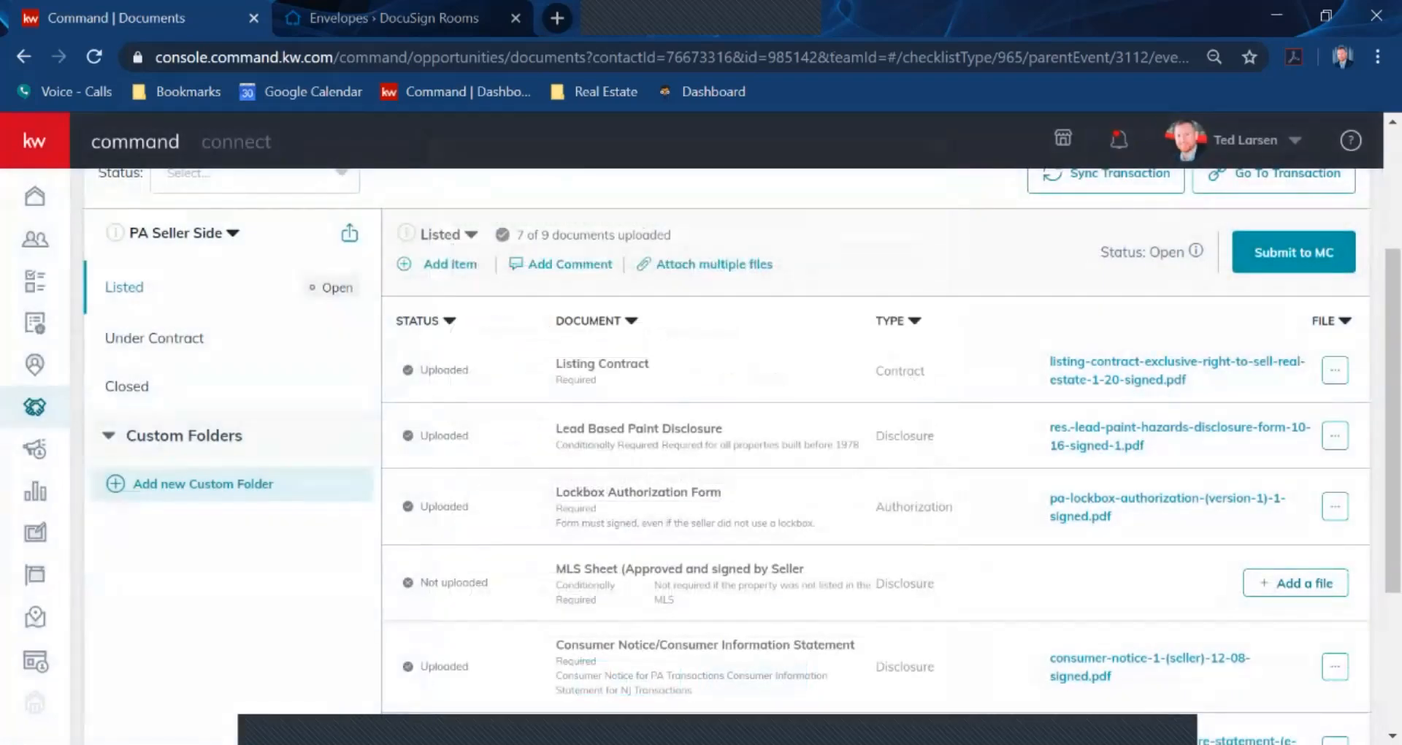
click(1295, 583)
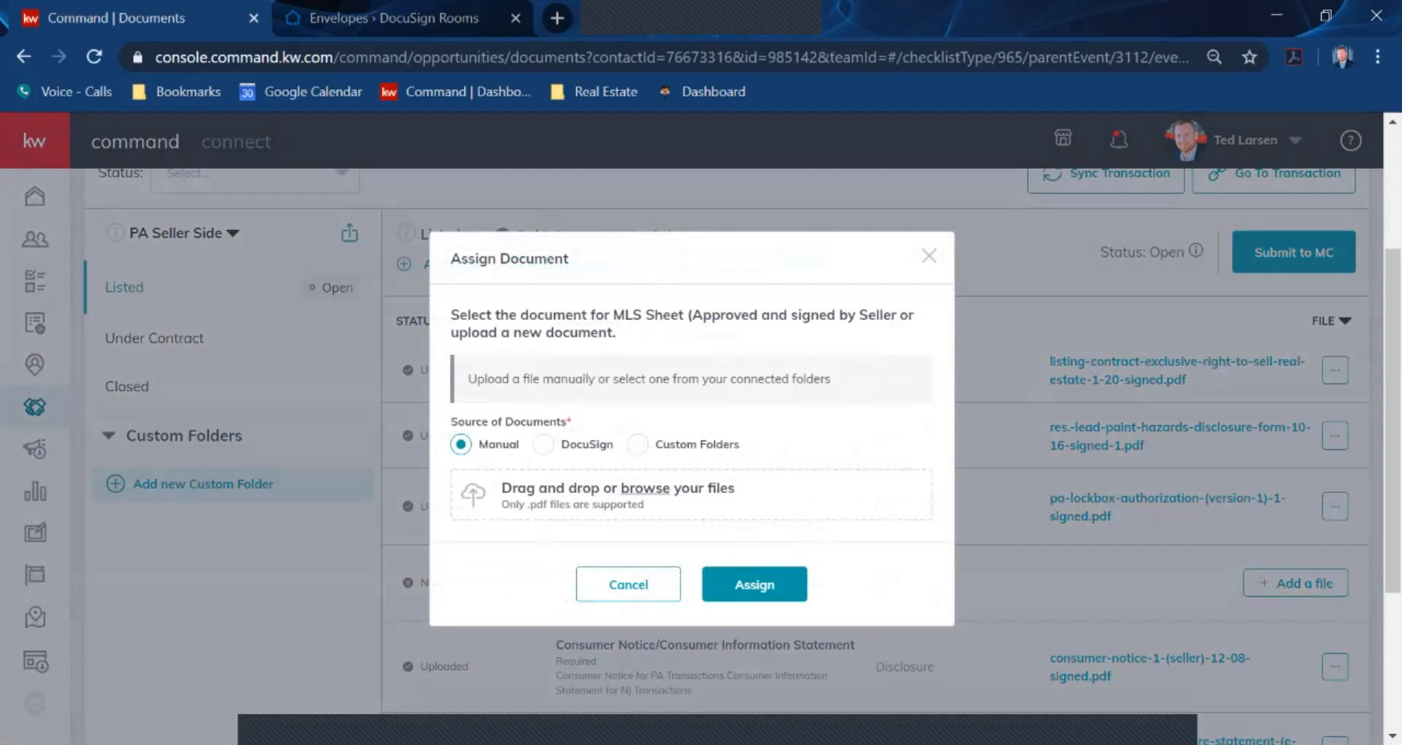
click(544, 444)
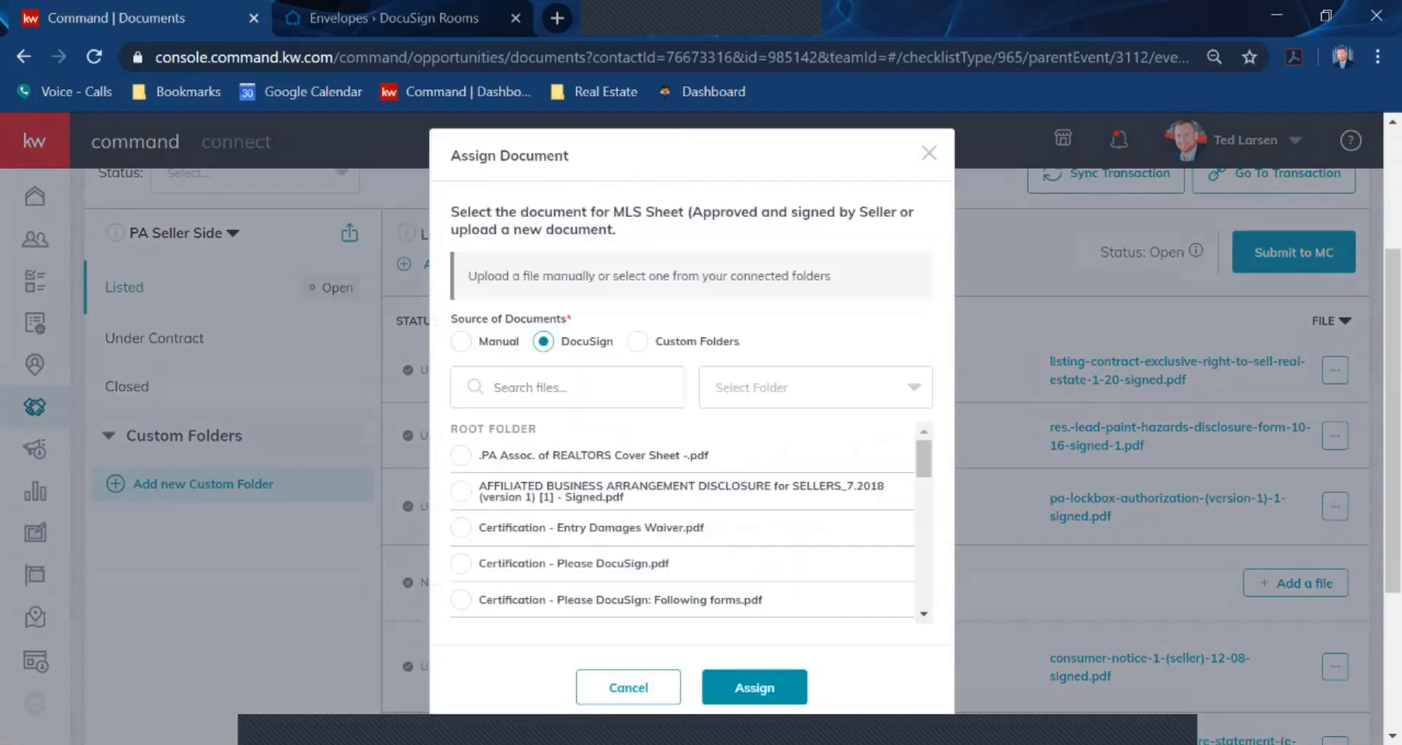
click(460, 491)
click(755, 687)
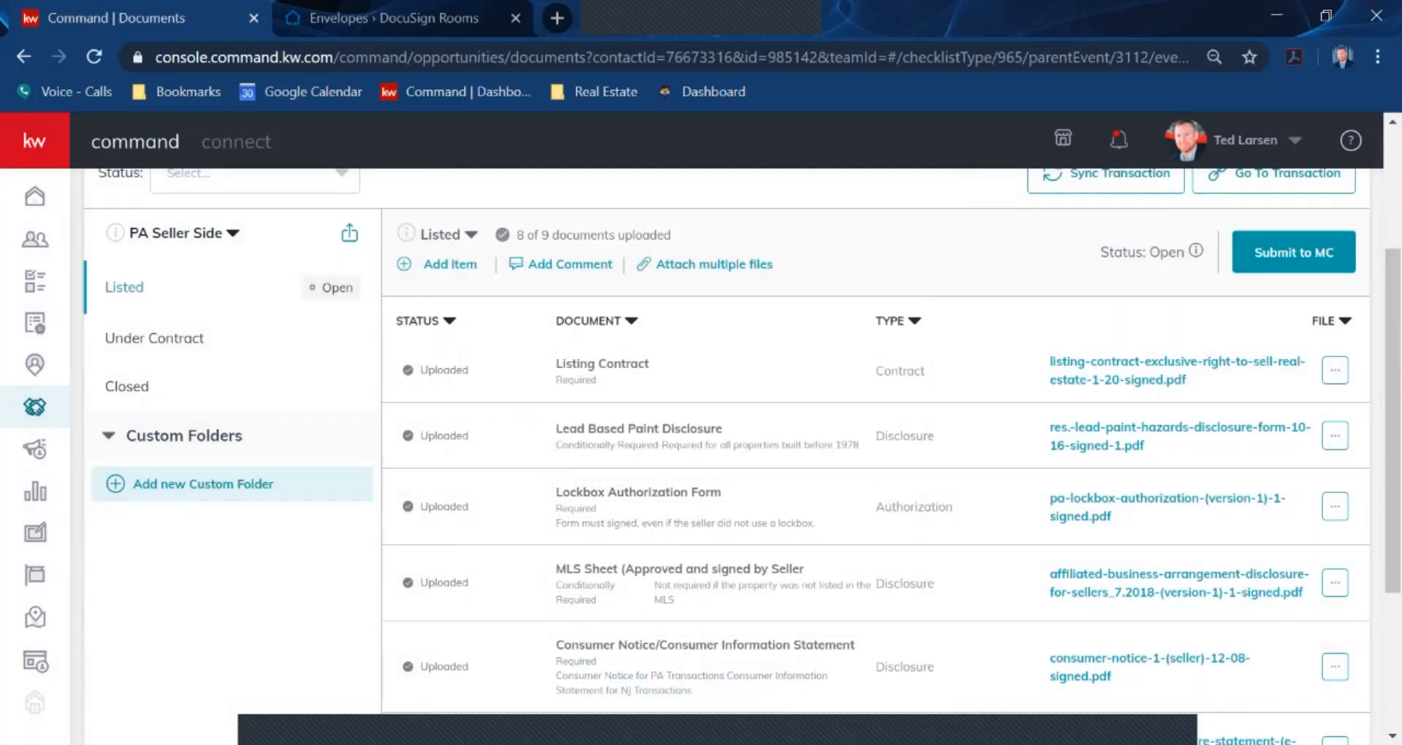
Remove the affiliated business disclosure from MLS Sheet, leaving it Not uploaded with 7 of 9 documents
click(1335, 583)
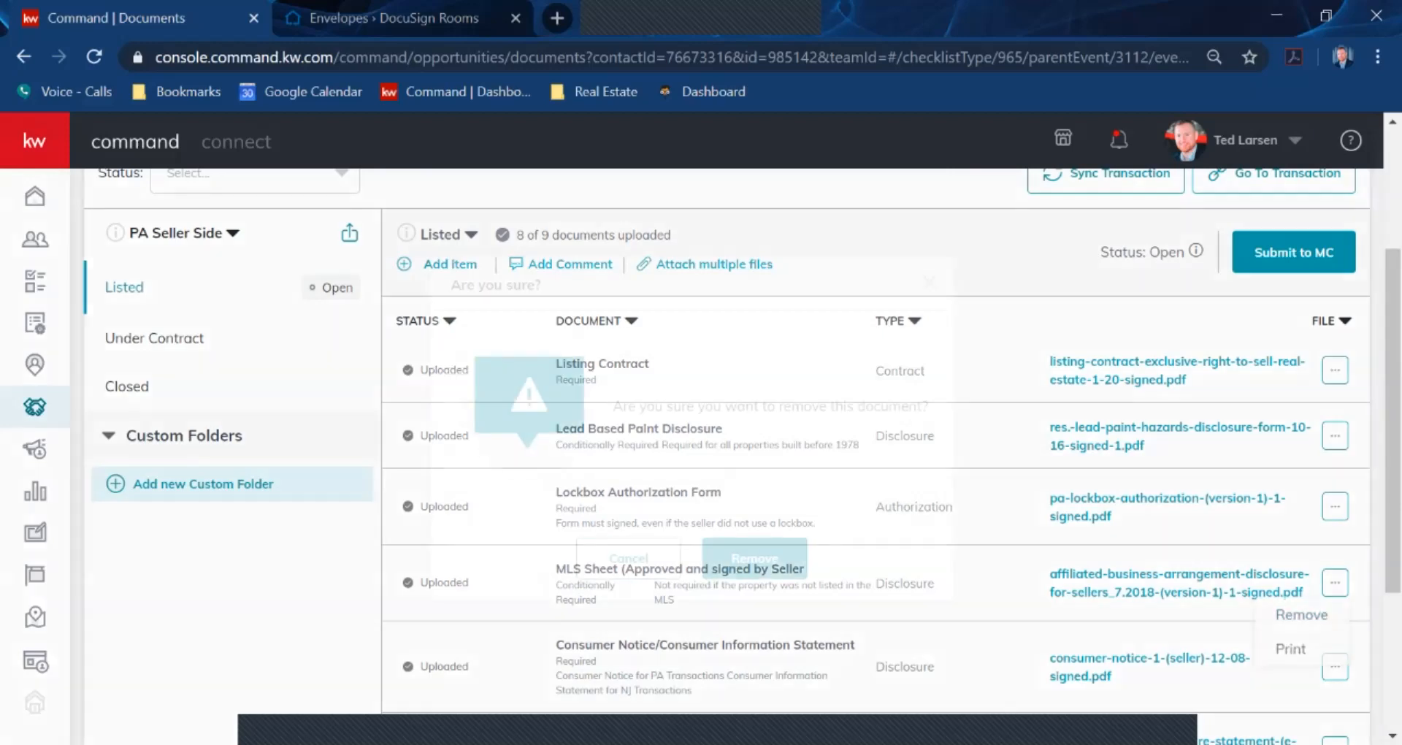
click(1302, 614)
click(754, 558)
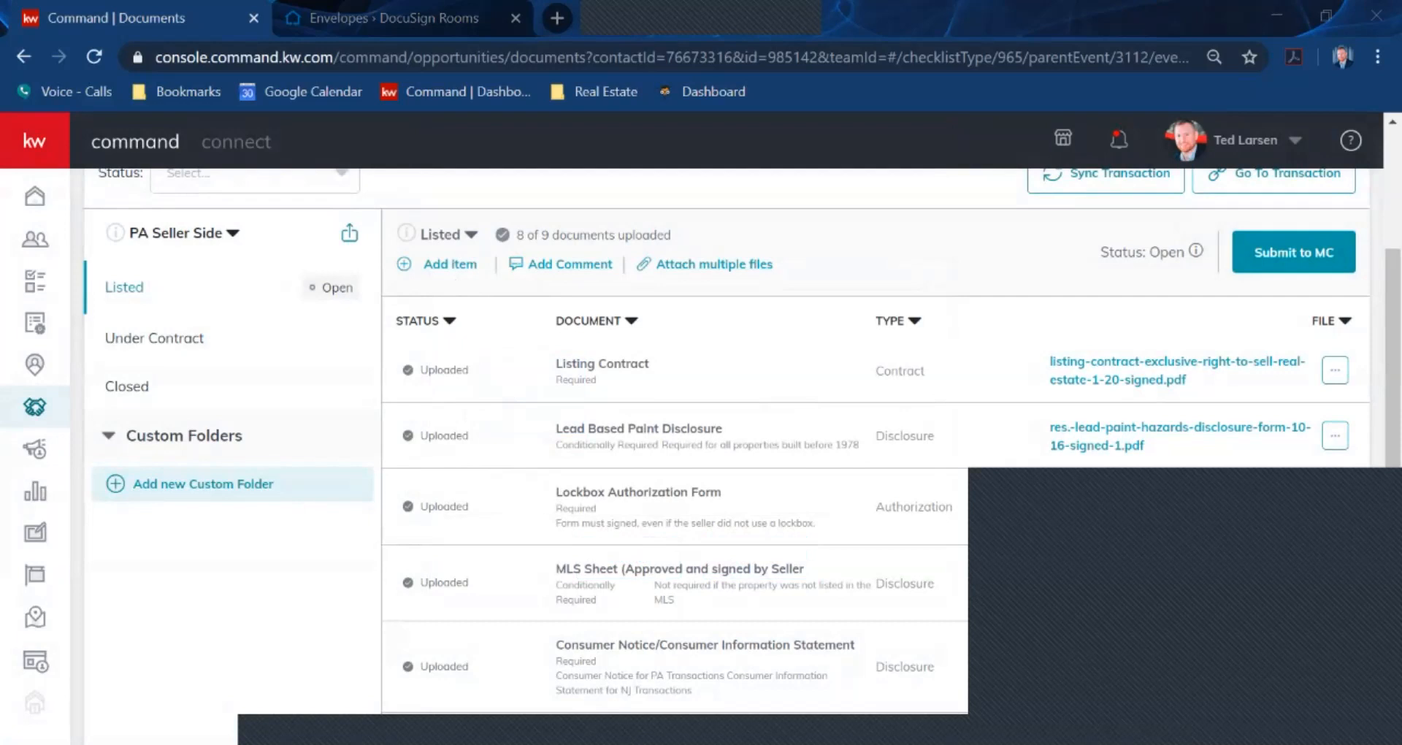
click(1168, 409)
click(1335, 583)
click(1302, 615)
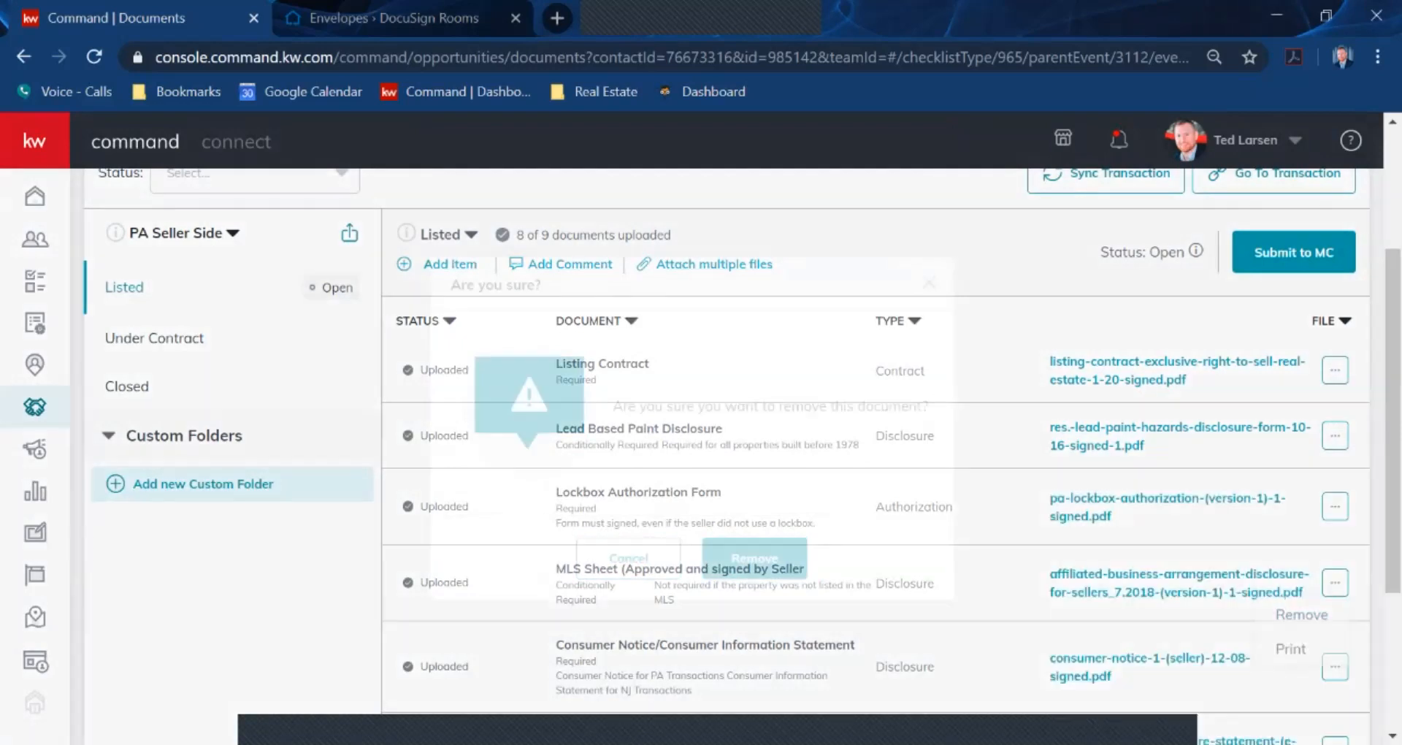
click(760, 558)
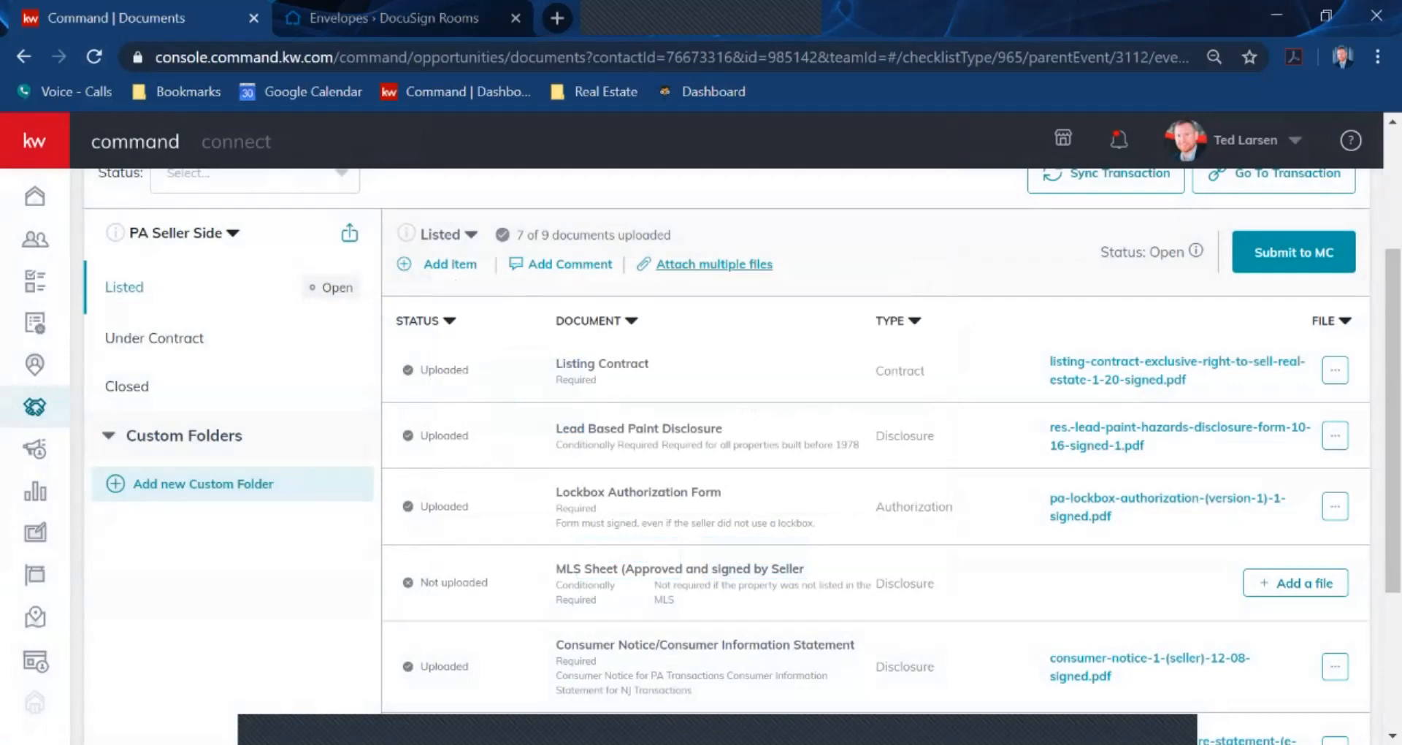
click(714, 263)
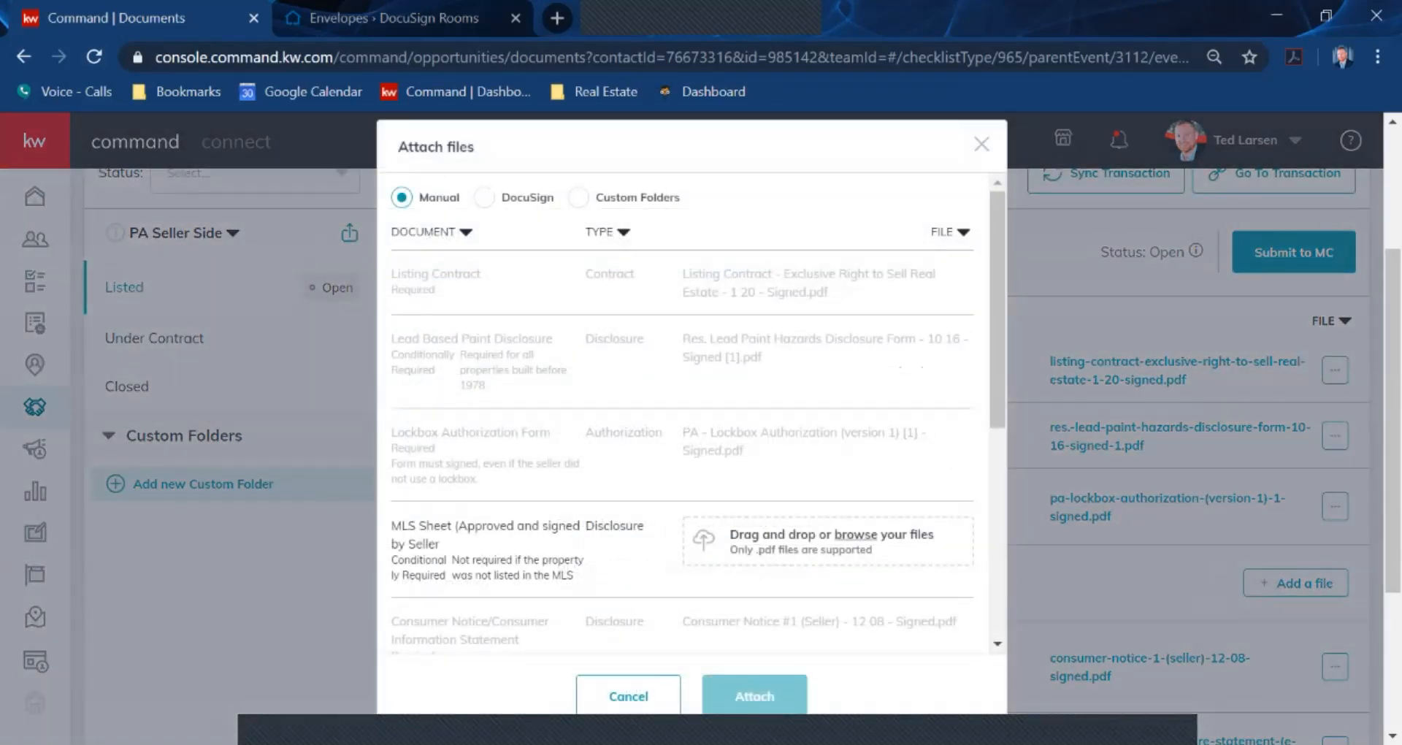
click(483, 198)
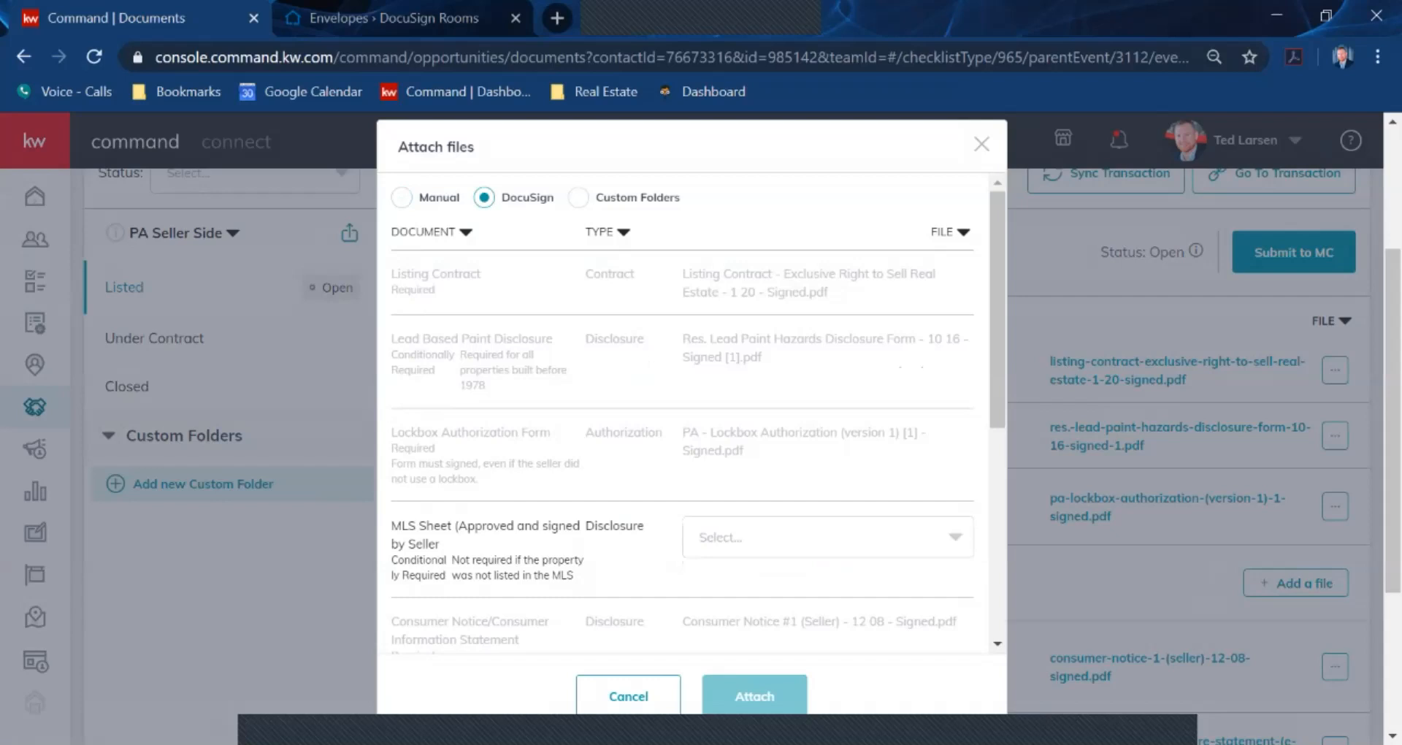
click(956, 537)
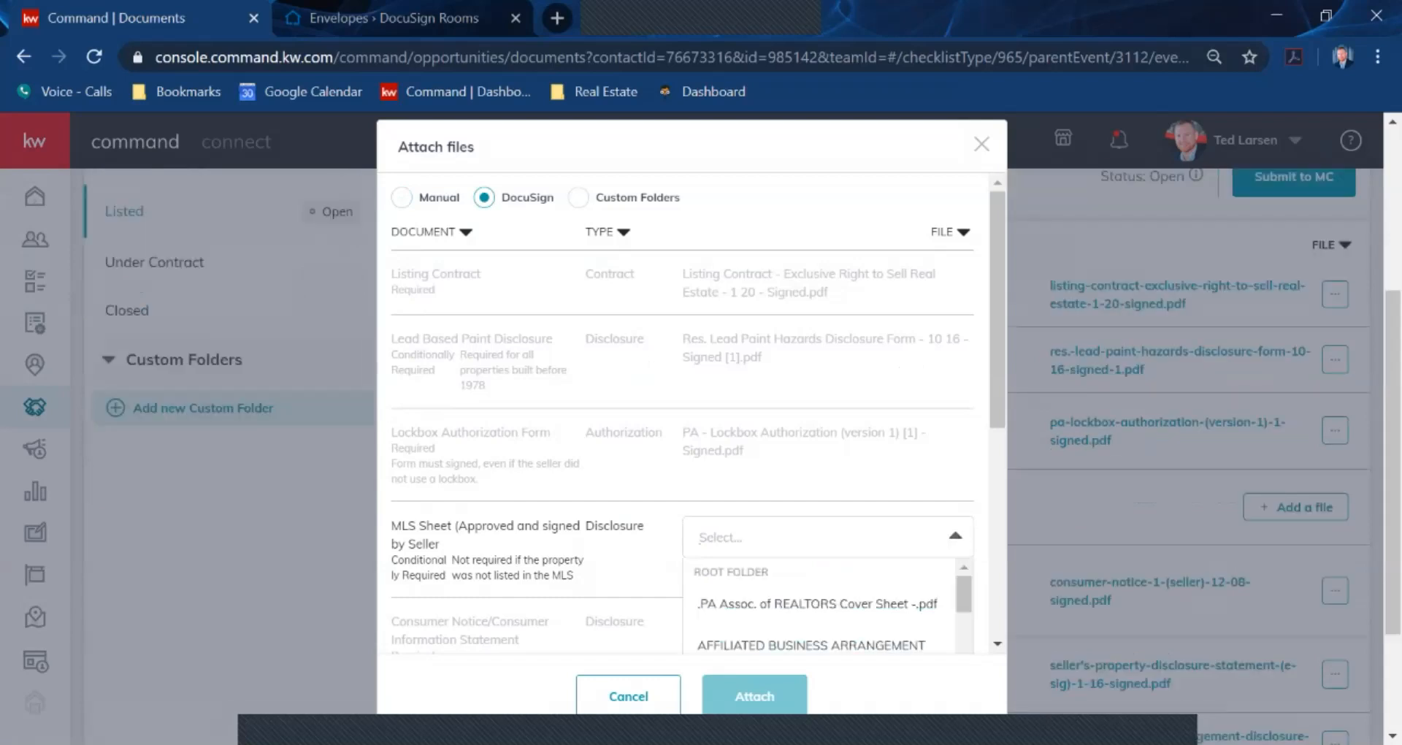
click(955, 537)
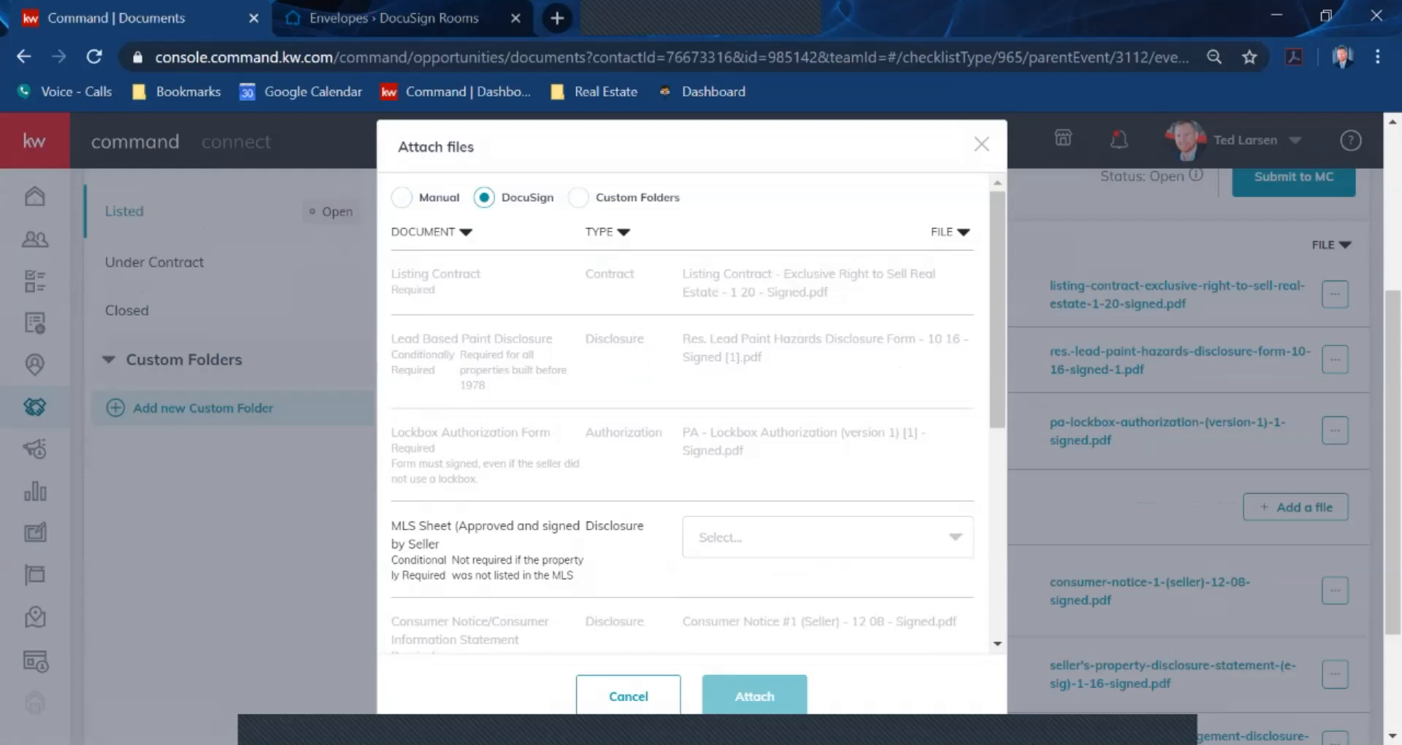
scroll(686, 409, down, 1)
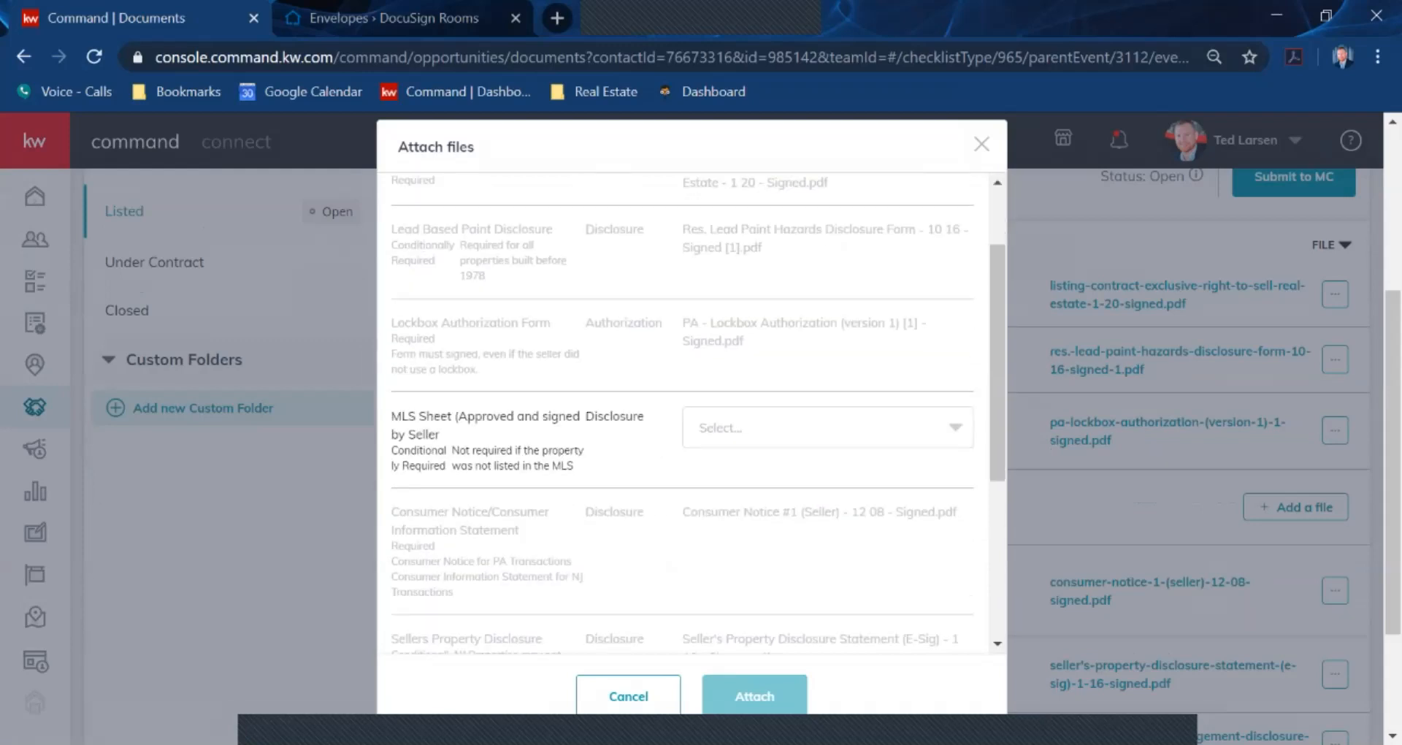
click(956, 427)
click(956, 427)
scroll(955, 427, down, 2)
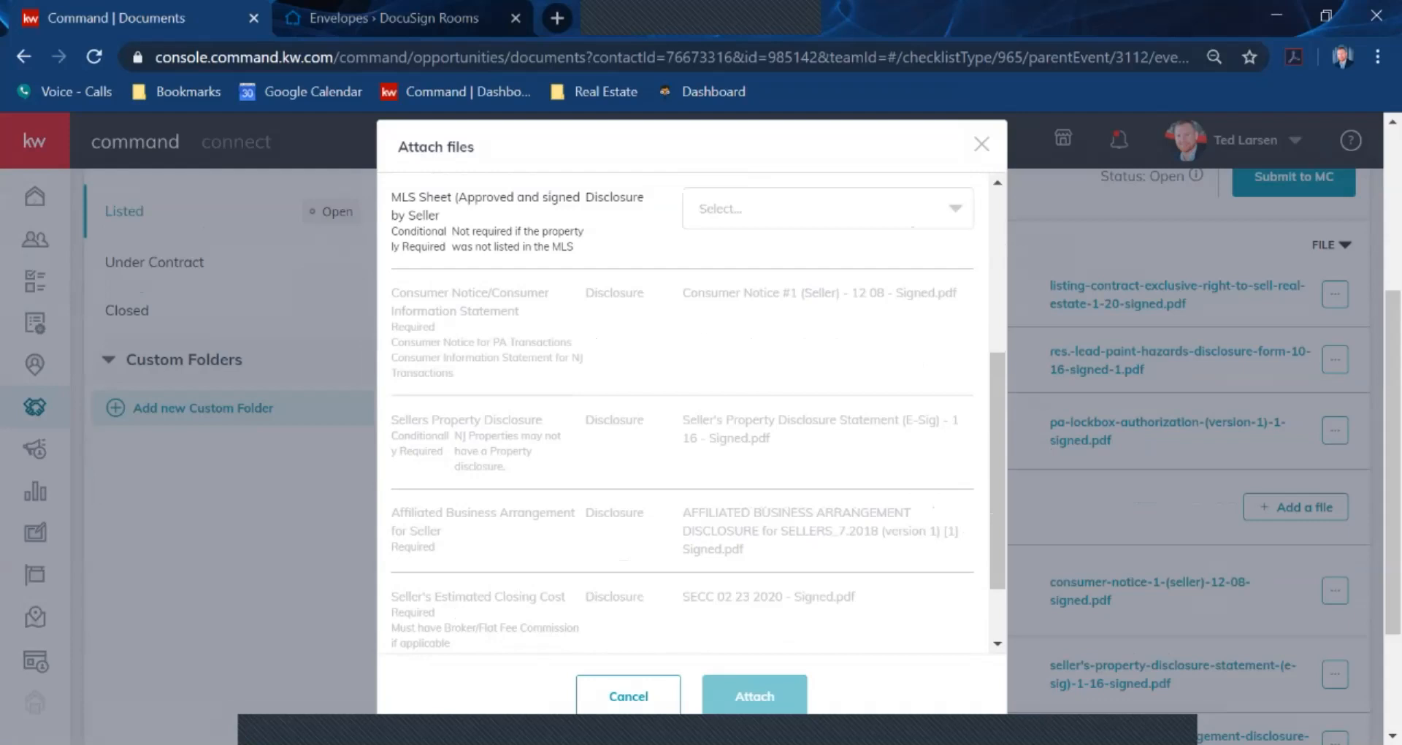
key(Escape)
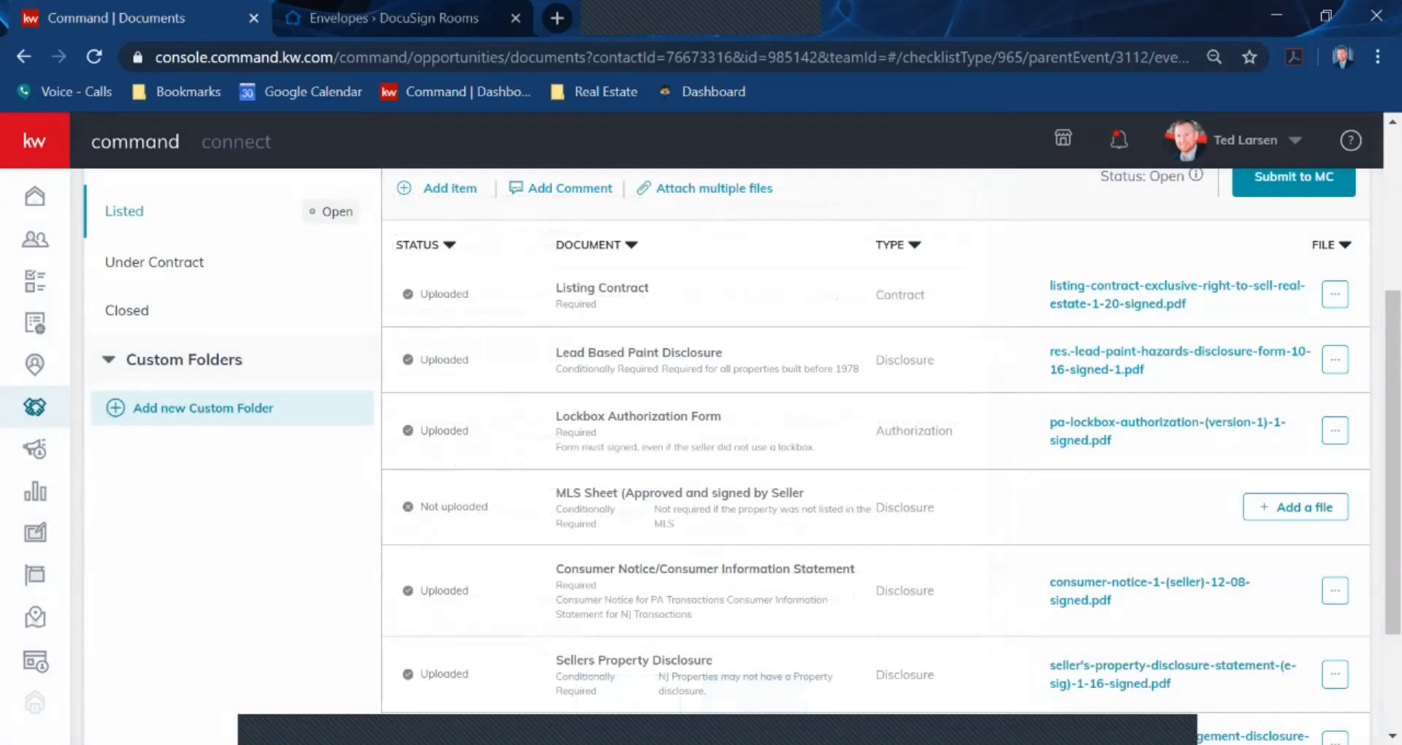
Switch to DocuSign Rooms and show its Dashboard of recently viewed rooms like Pernell - Listing
scroll(730, 439, down, 2)
scroll(730, 438, up, 5)
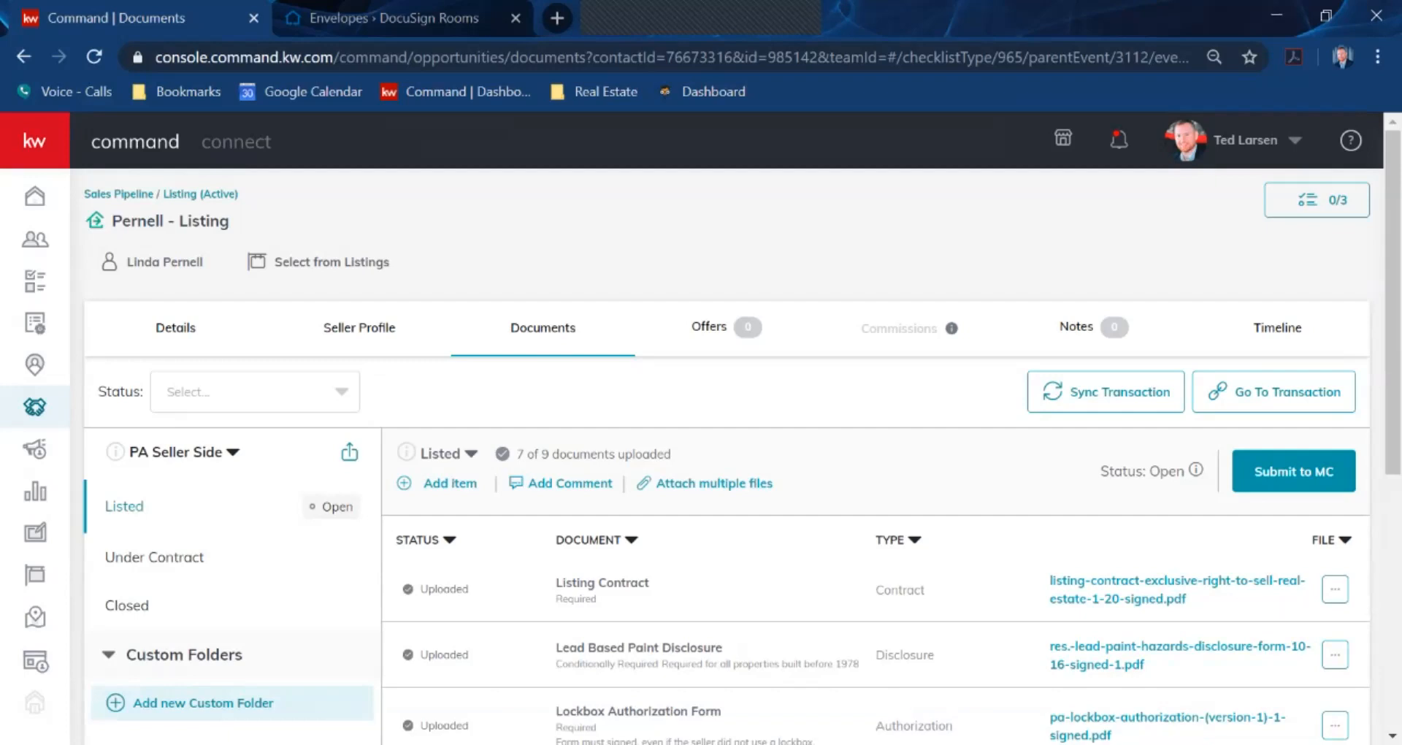
key(ctrl+Tab)
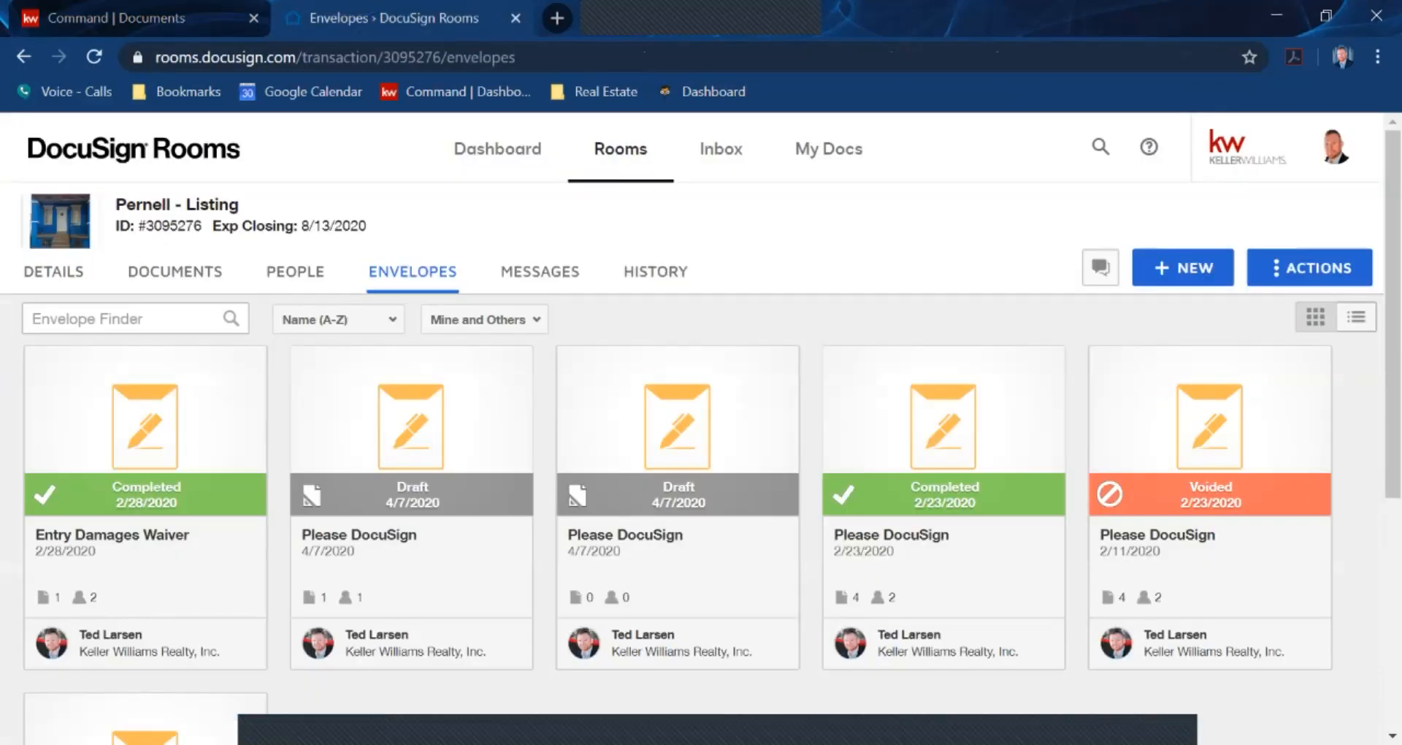
key(ctrl+Tab)
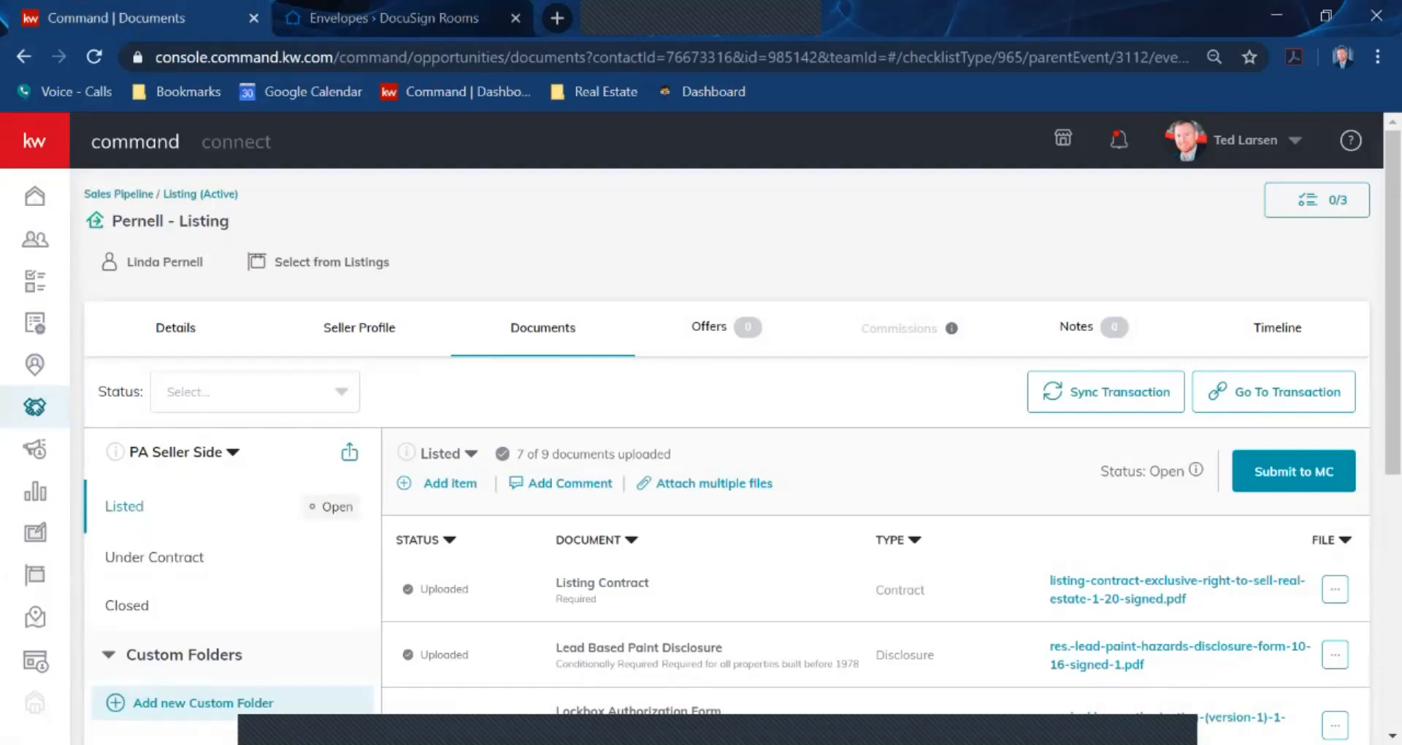
click(395, 18)
click(499, 148)
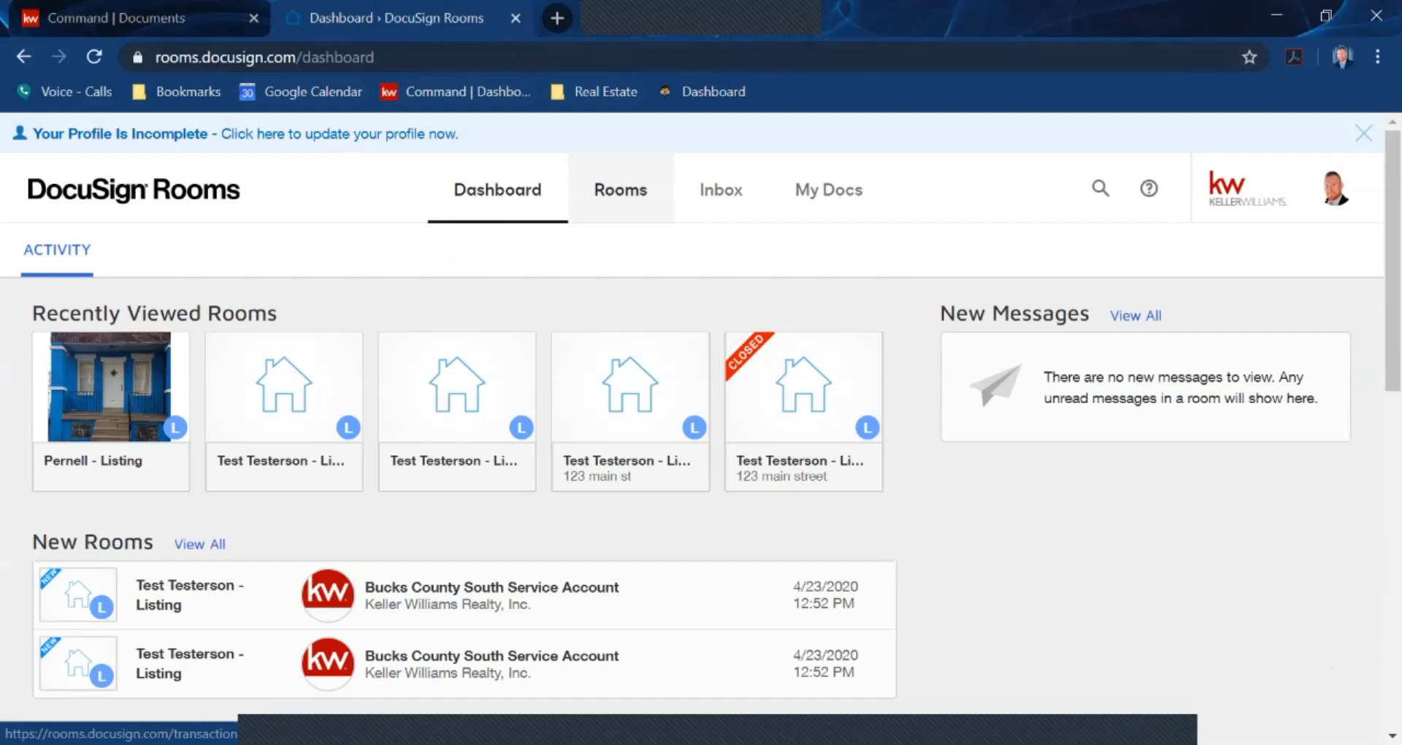
Open the Test Testerson listing from the Cultivate stage and bring up its DocuSign room documents
click(621, 190)
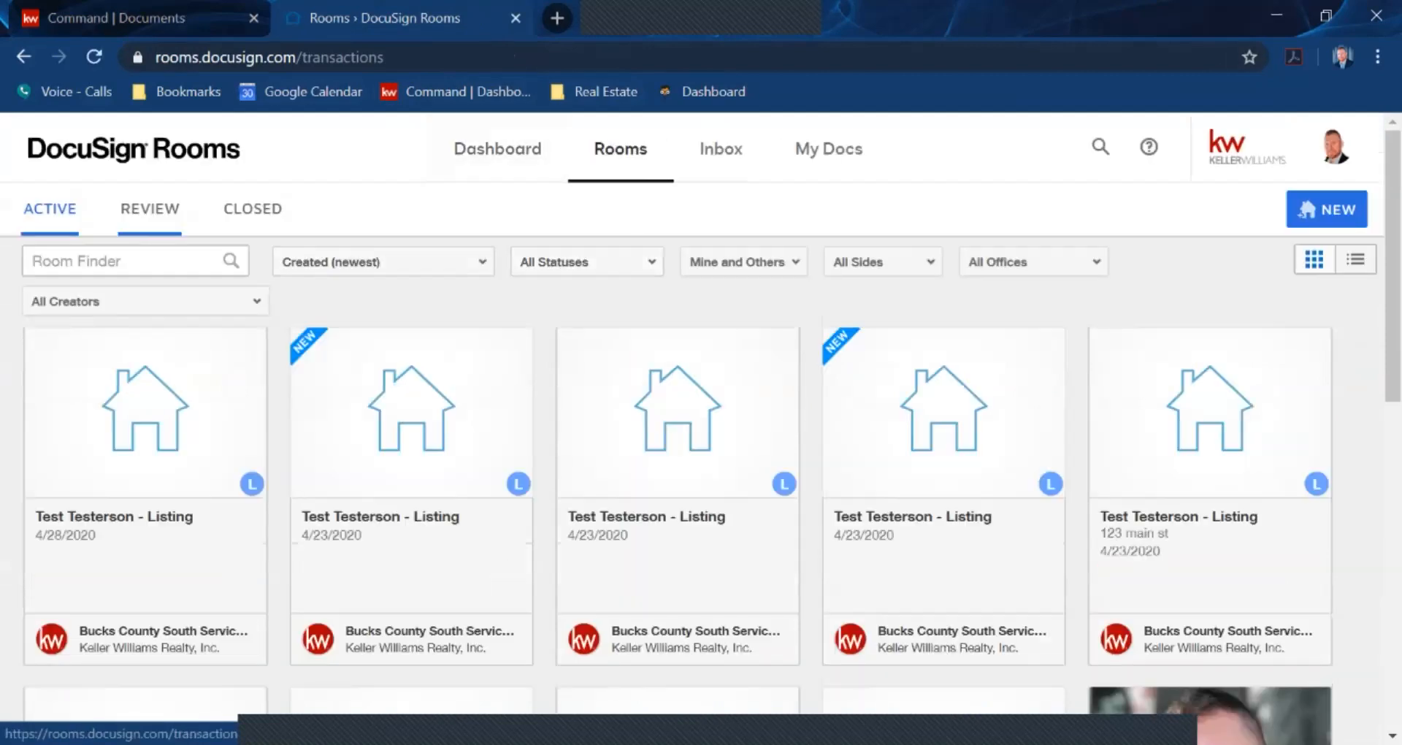
click(497, 148)
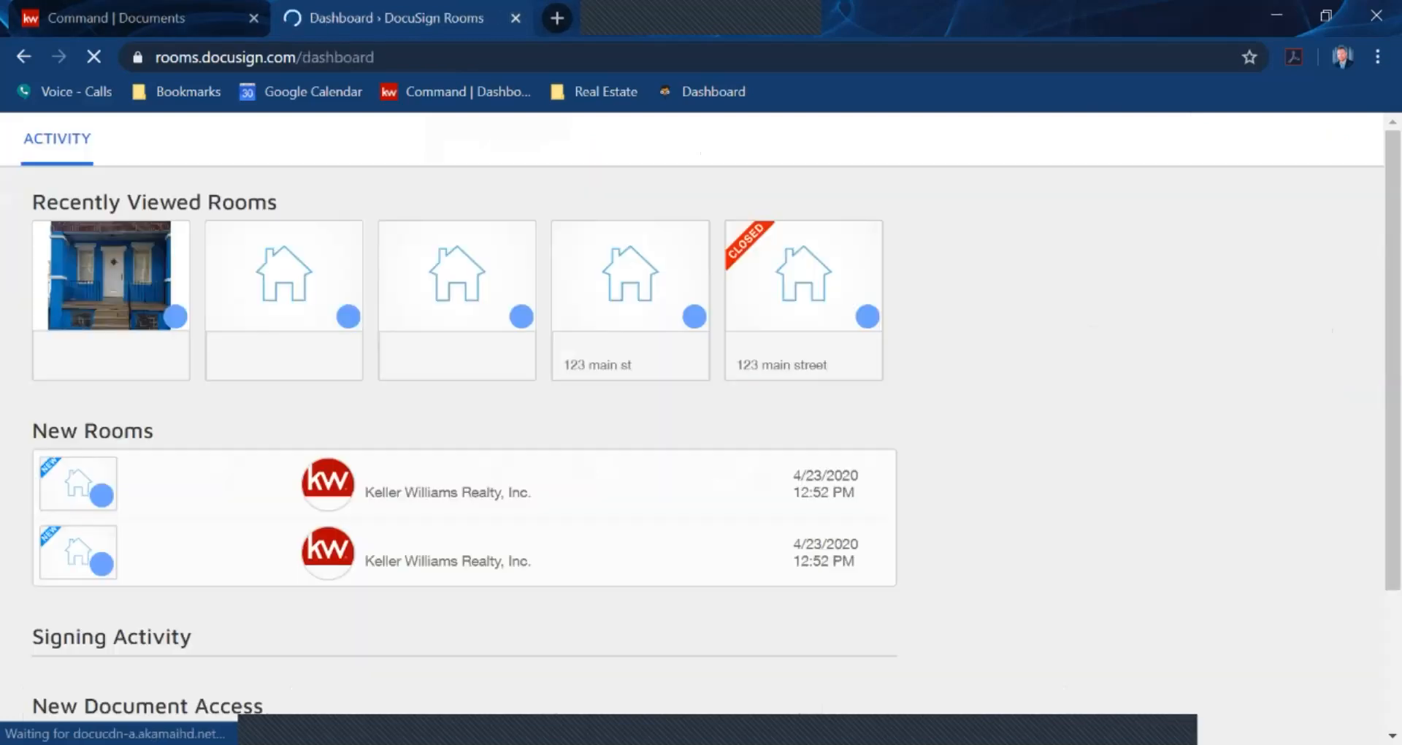
click(515, 17)
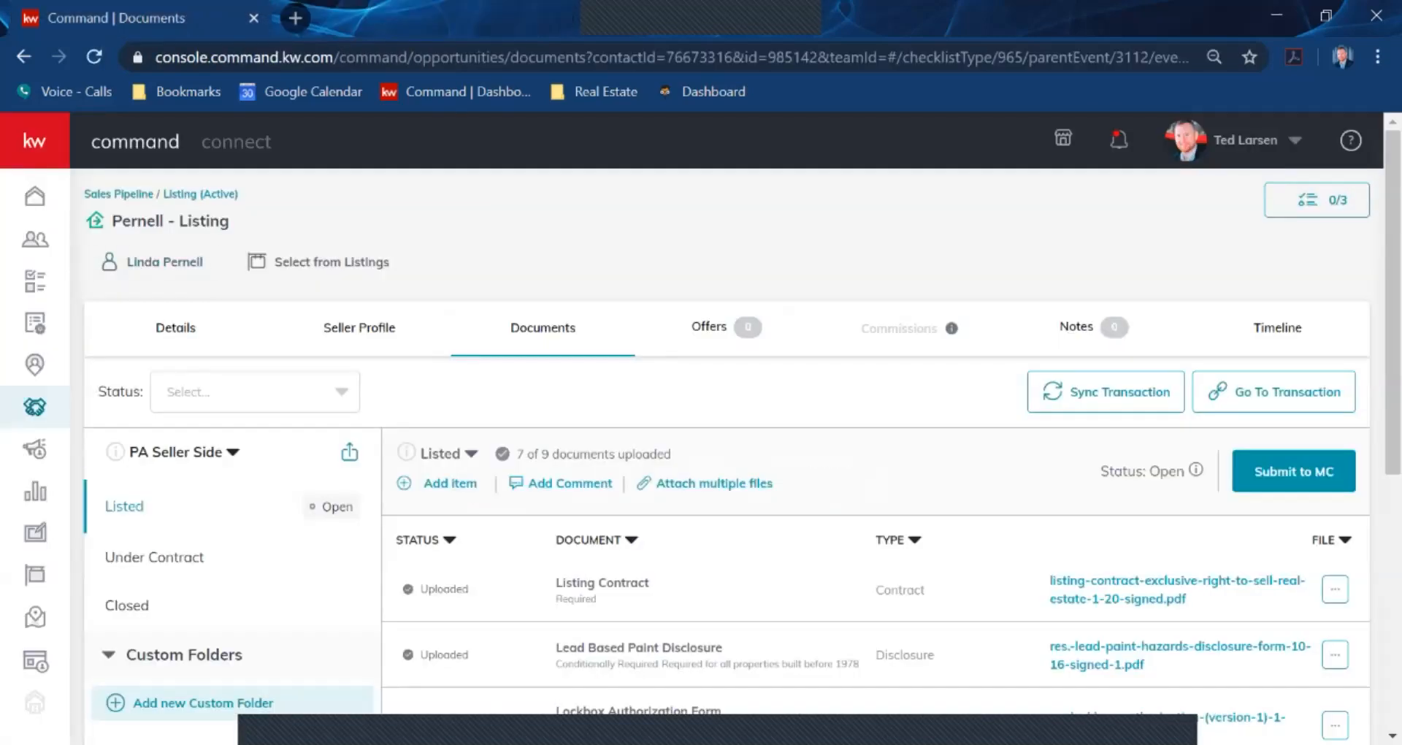
click(200, 194)
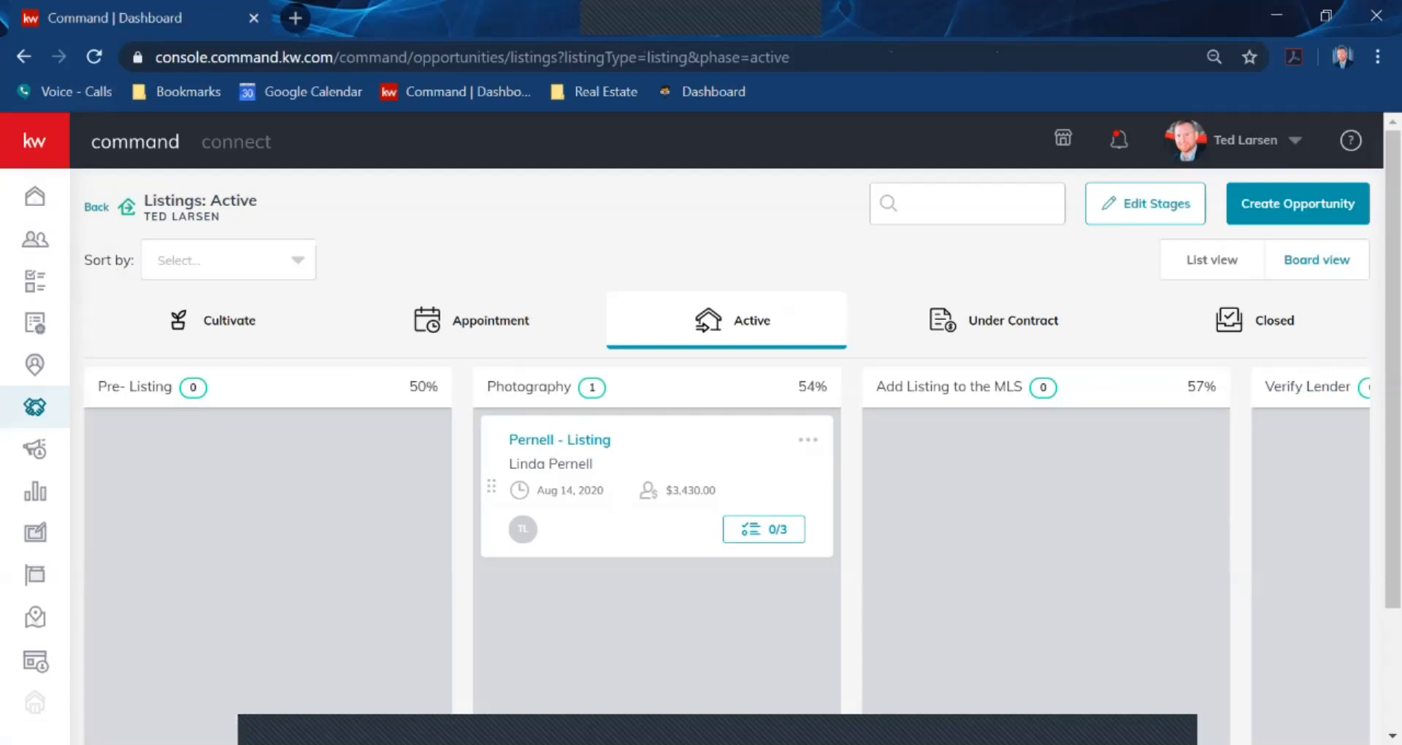
click(230, 320)
click(195, 440)
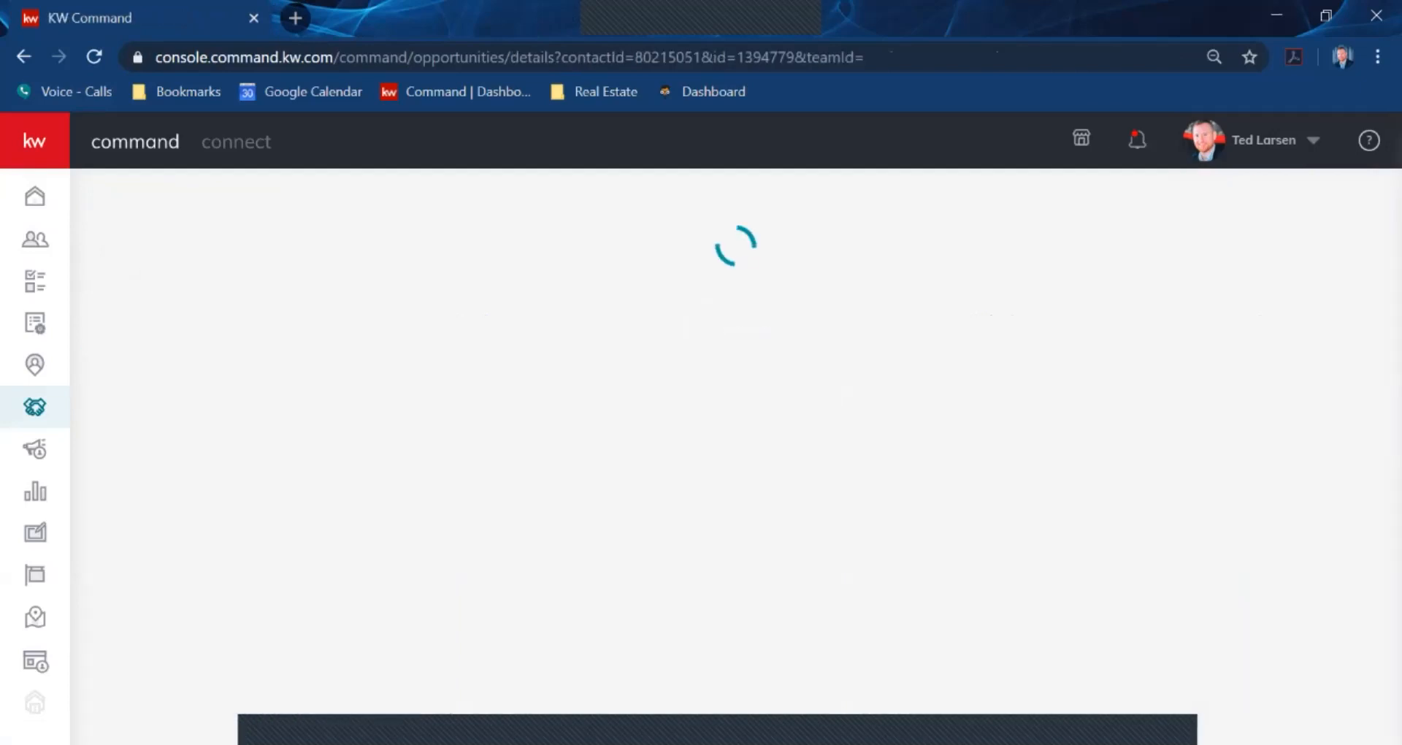
click(542, 327)
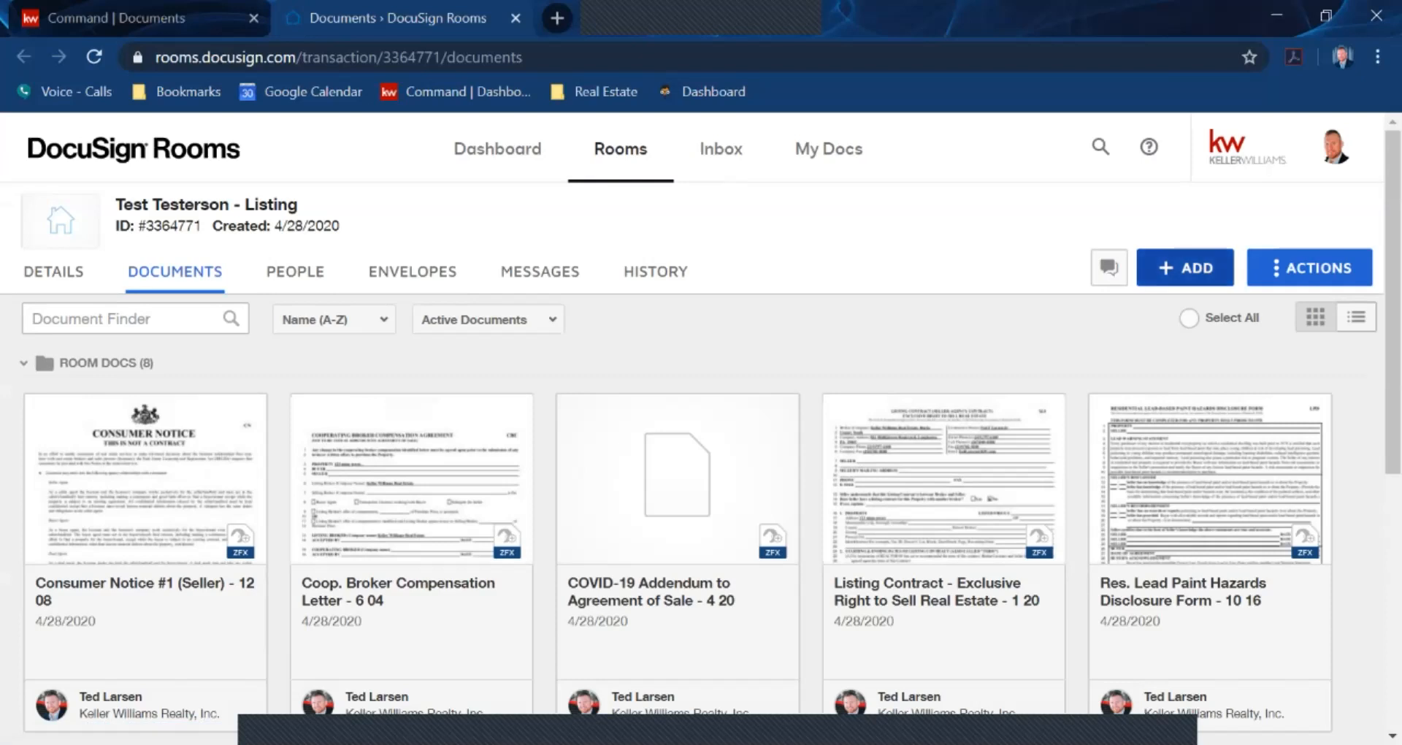
Start ADD > DocuSign Forms with DocuSign Forms Library as the source and list its libraries
click(1185, 267)
click(1192, 359)
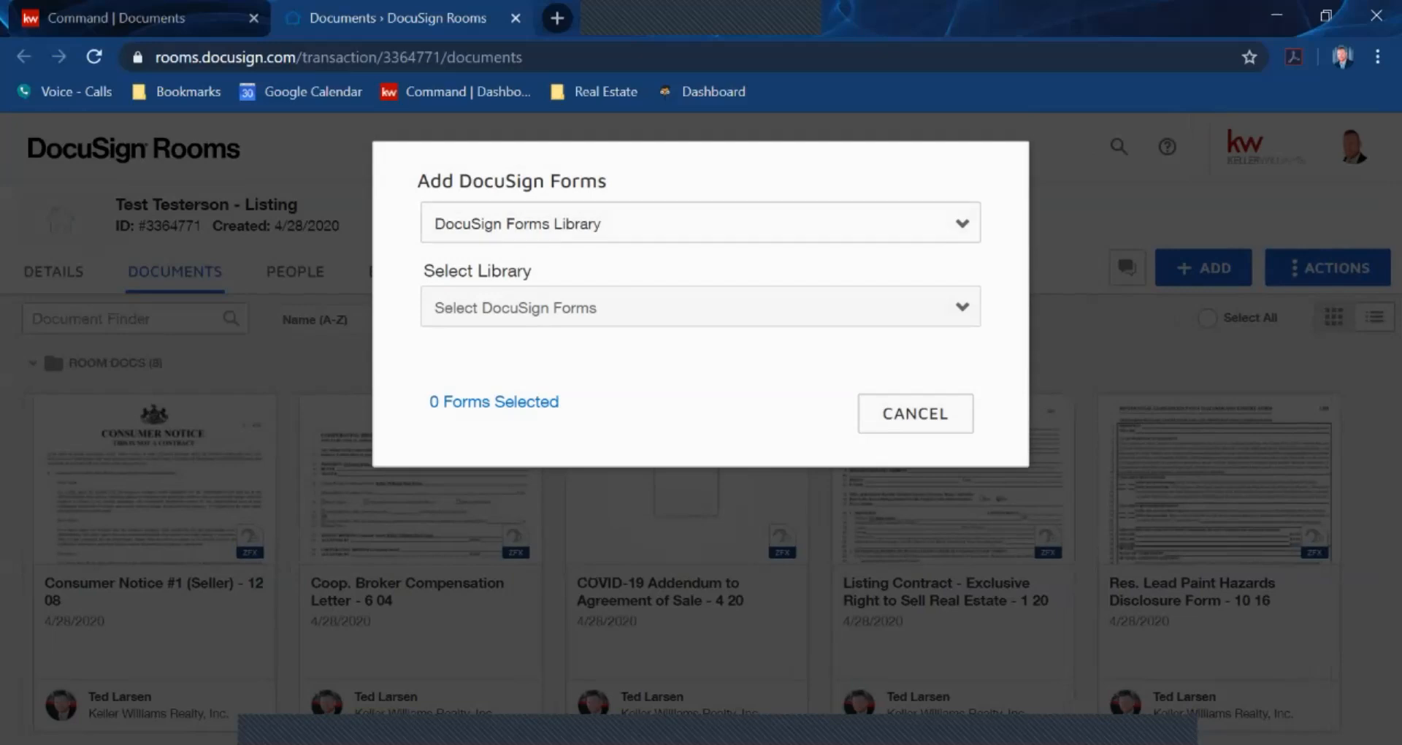
click(701, 224)
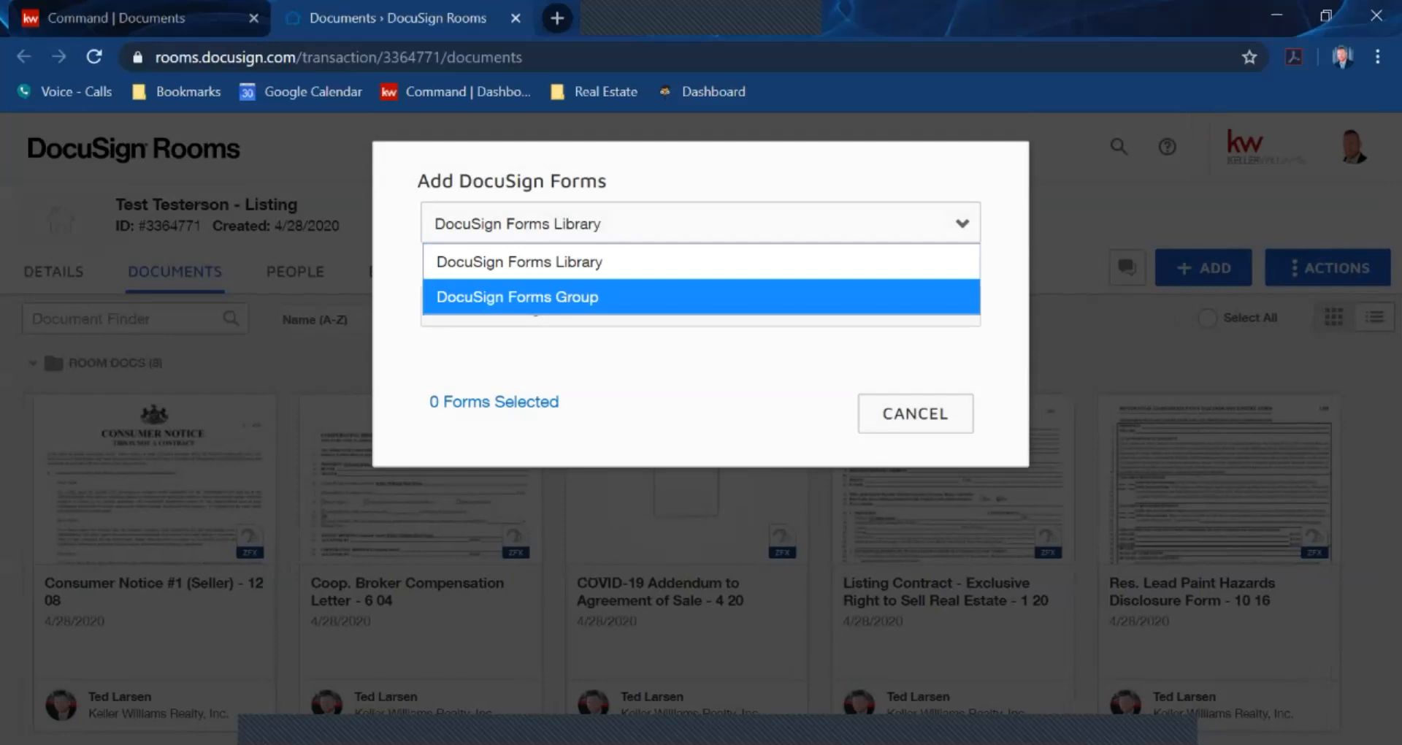
click(570, 224)
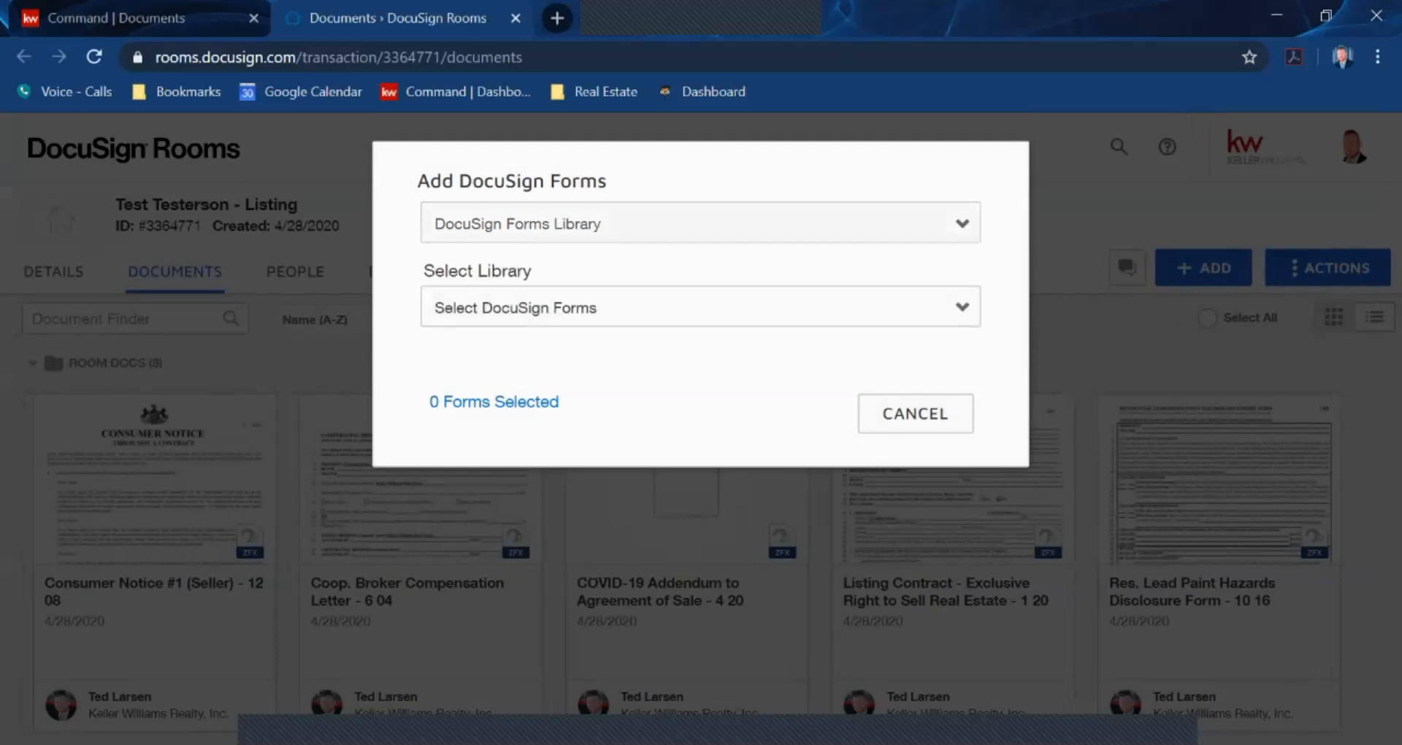
click(700, 307)
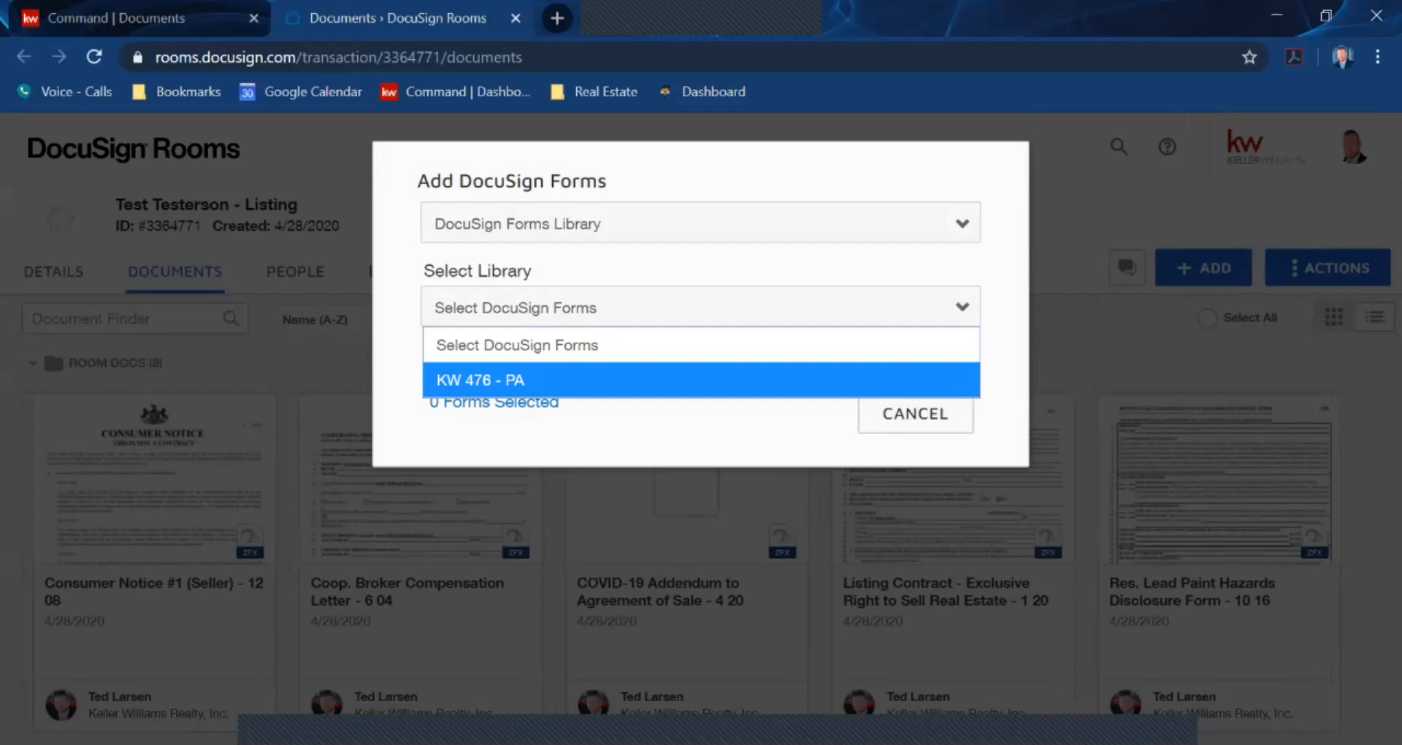
Choose the KW 476 - PA library, tick KW 476 - Lockbox Authorization, then browse the form groups
click(584, 380)
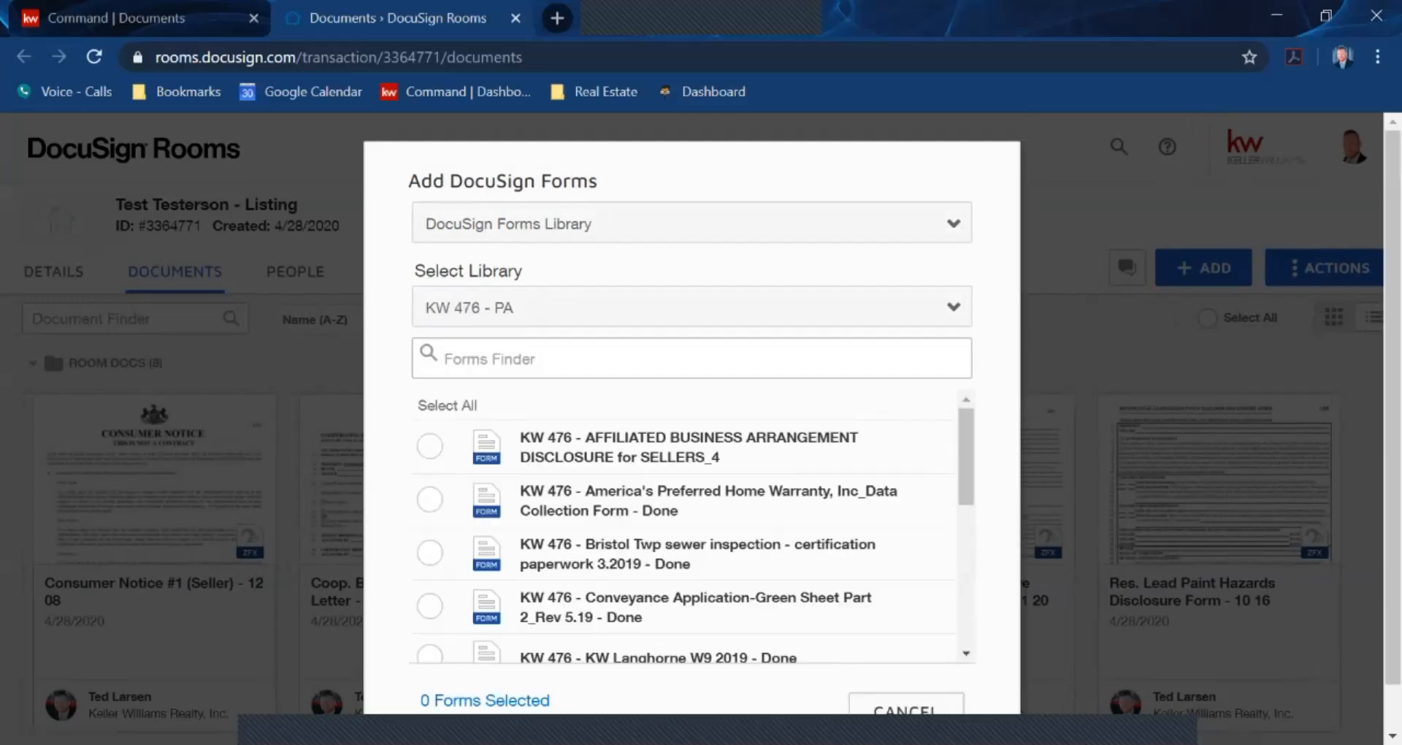
scroll(692, 526, down, 5)
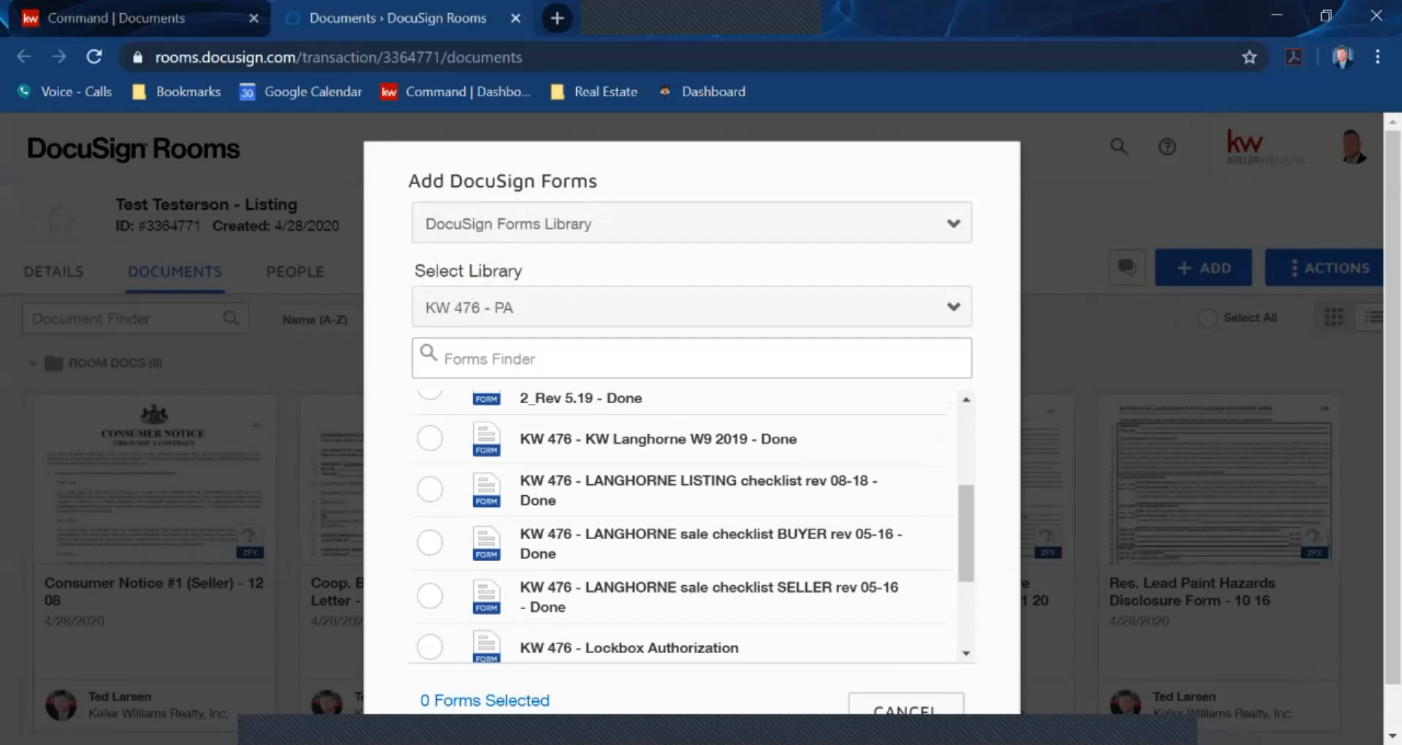
click(429, 538)
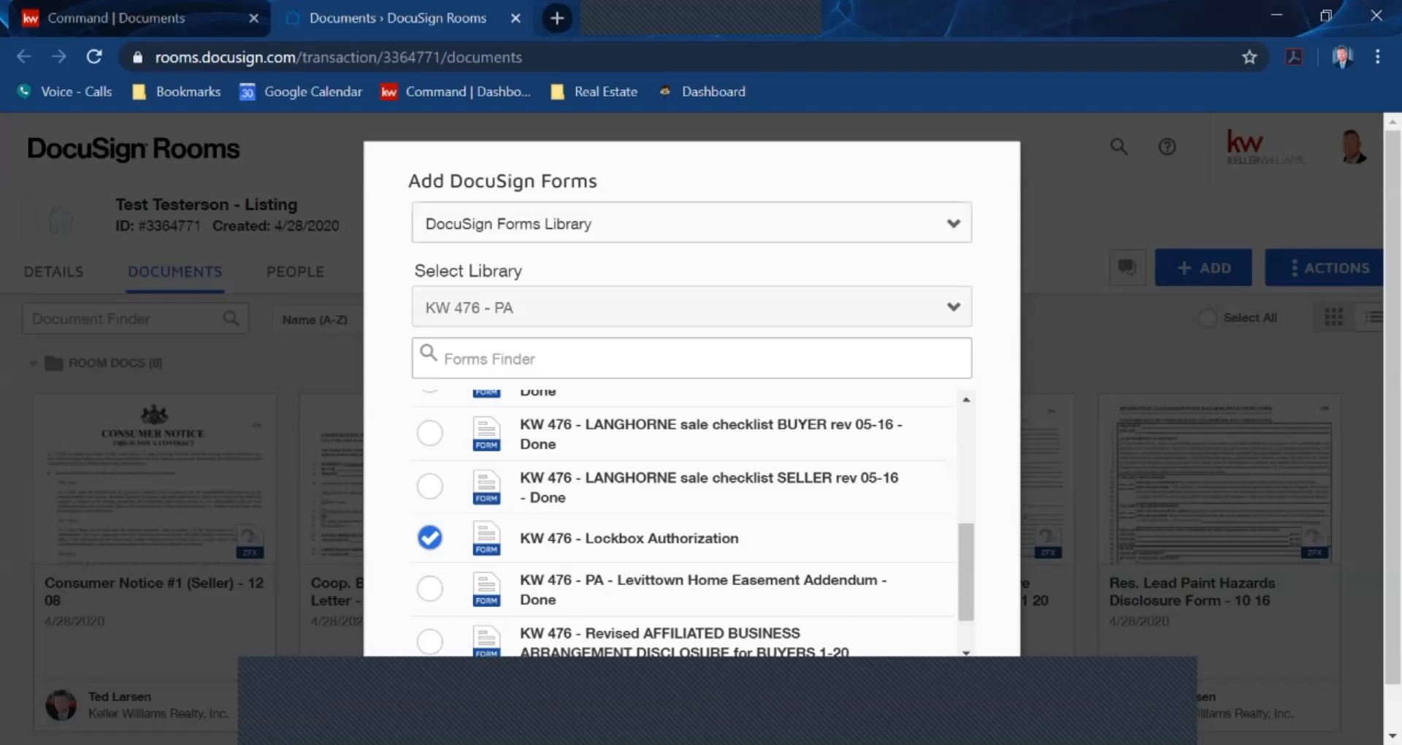
click(692, 223)
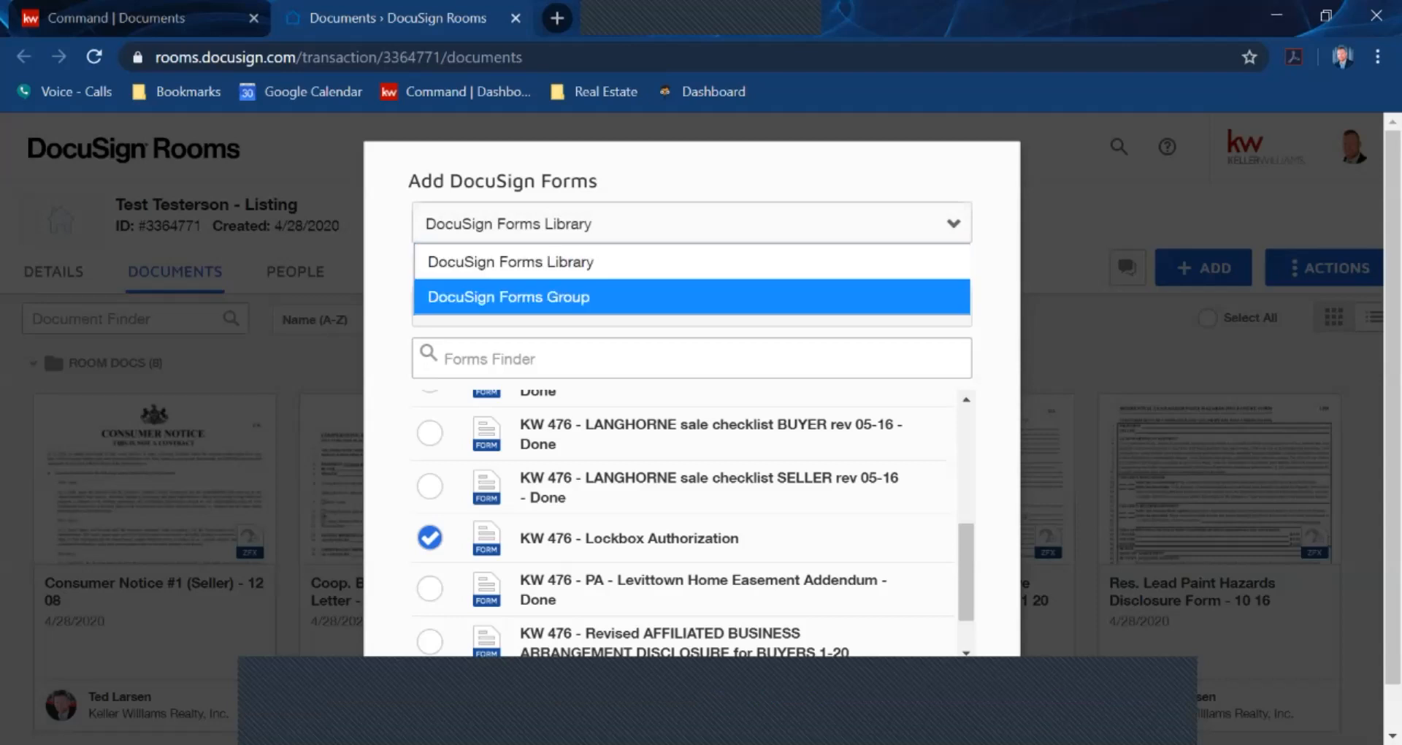
click(693, 297)
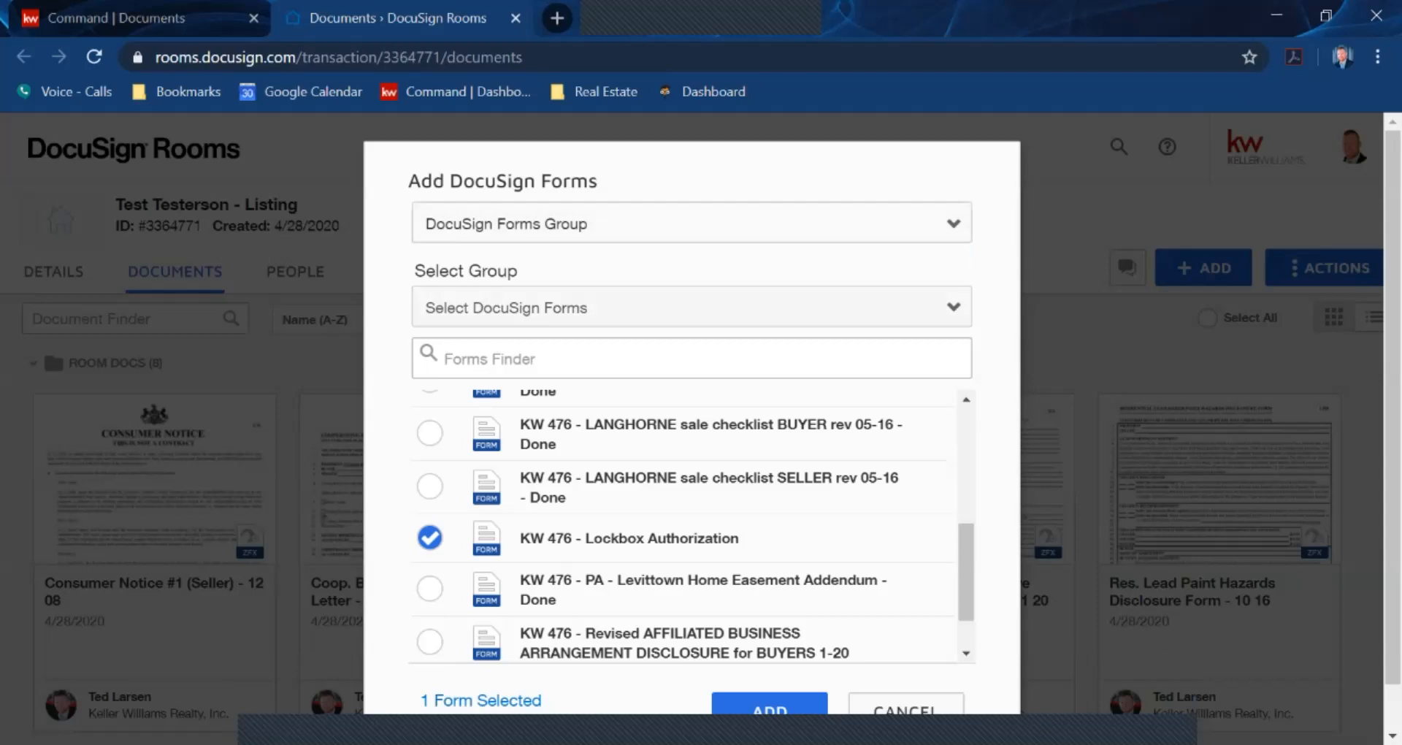
click(692, 307)
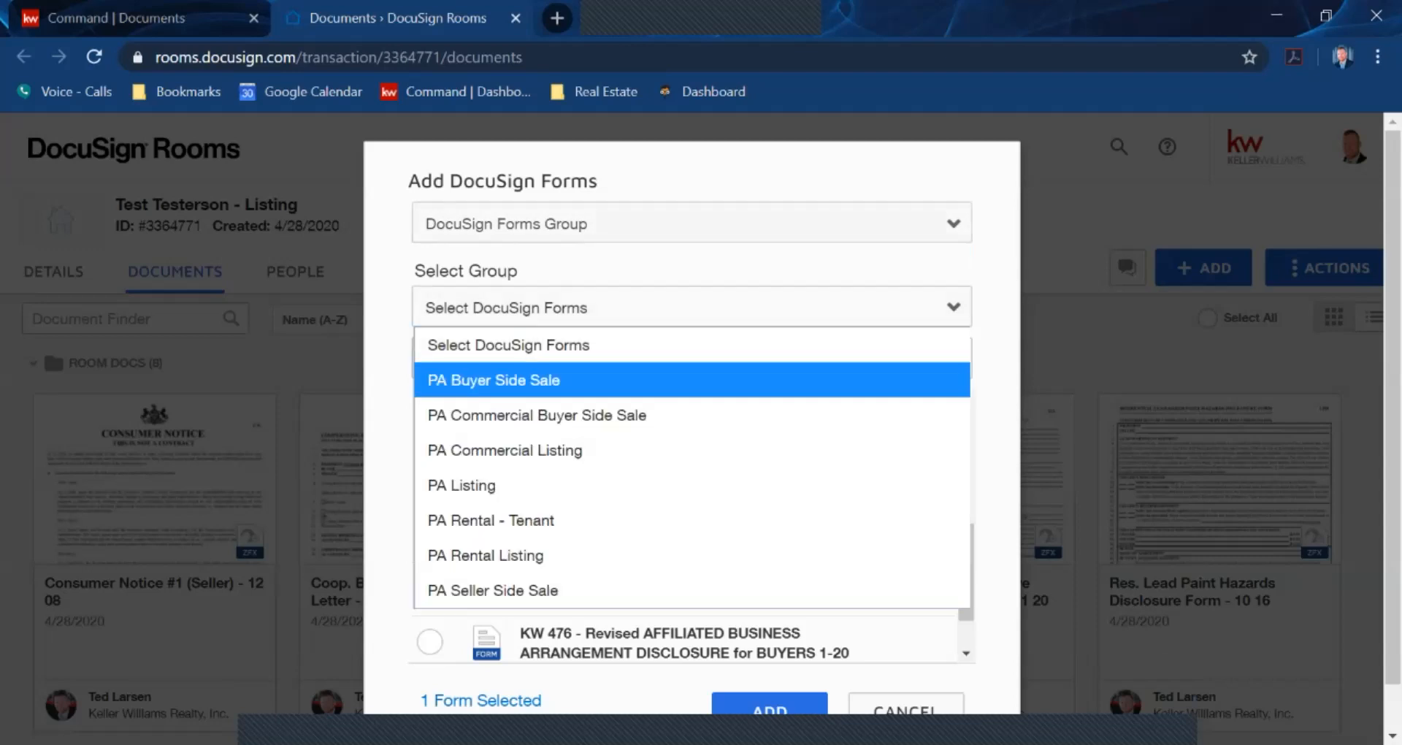
key(Down)
key(Down)
key(Down)
key(Down)
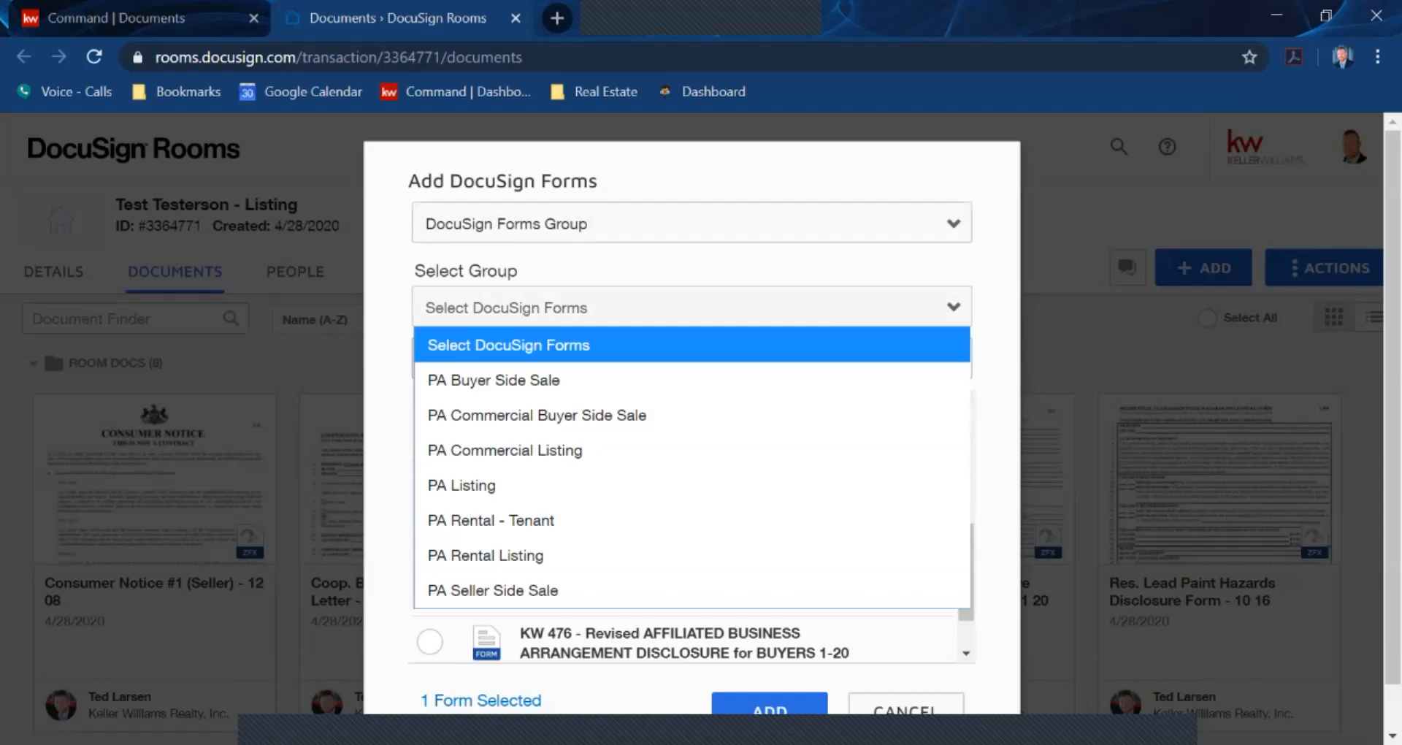
Return to the Forms Library, reselect KW 476 - PA's Lockbox Authorization and add it to the room
click(628, 224)
click(628, 224)
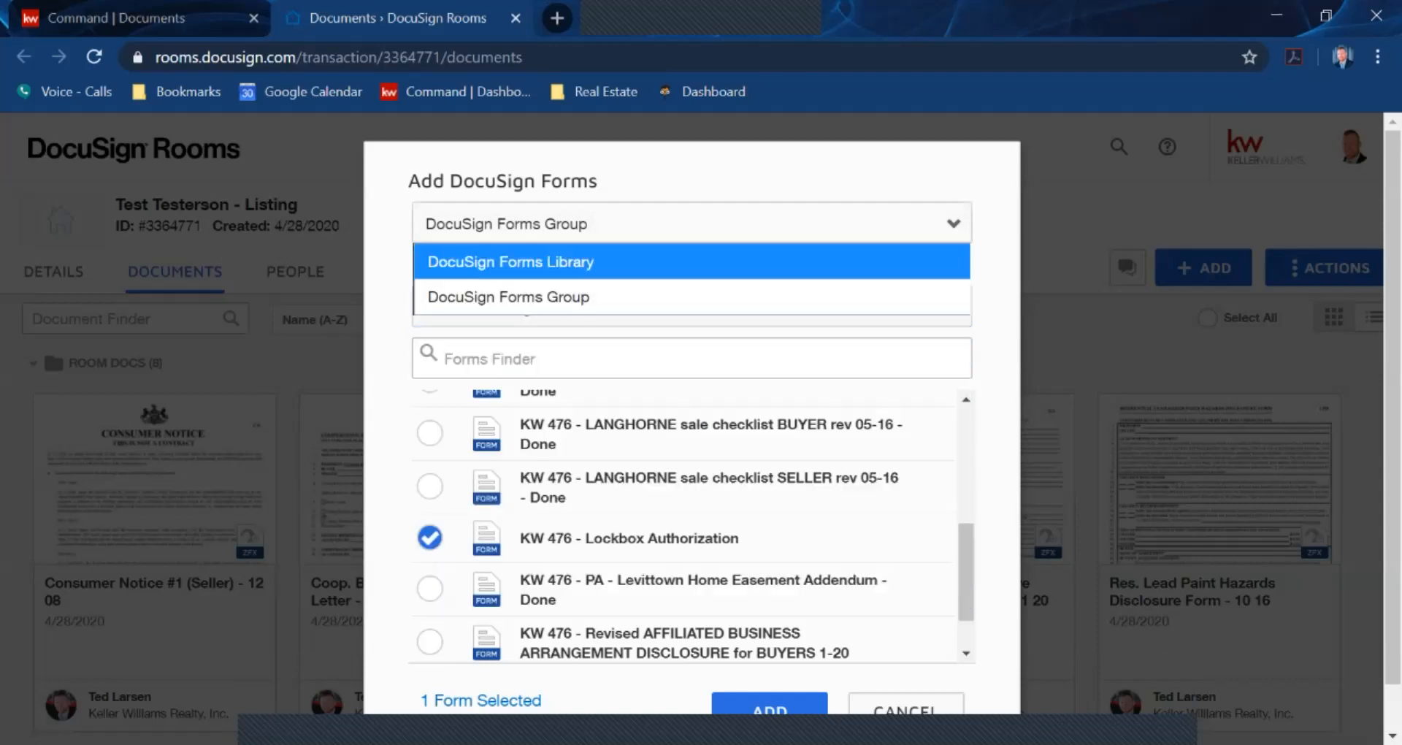
click(628, 262)
click(628, 307)
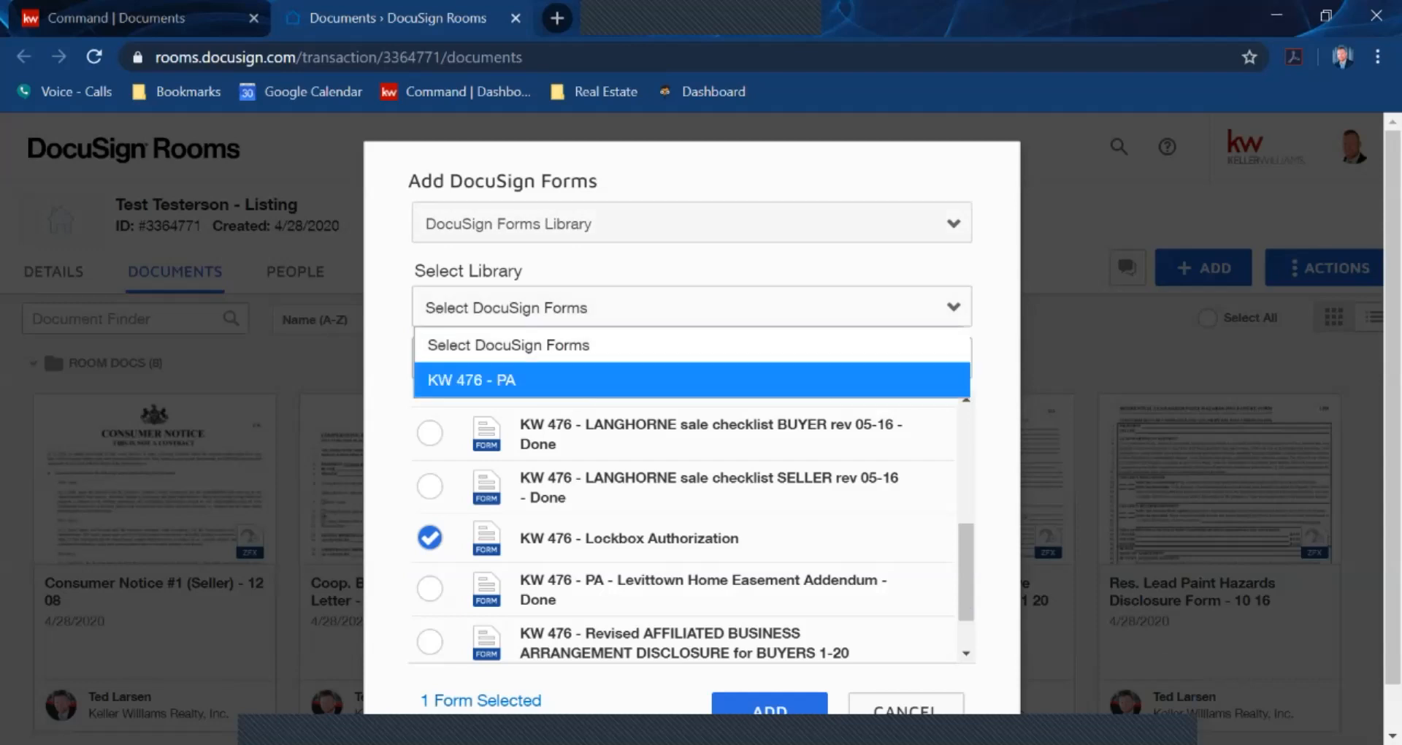
click(628, 380)
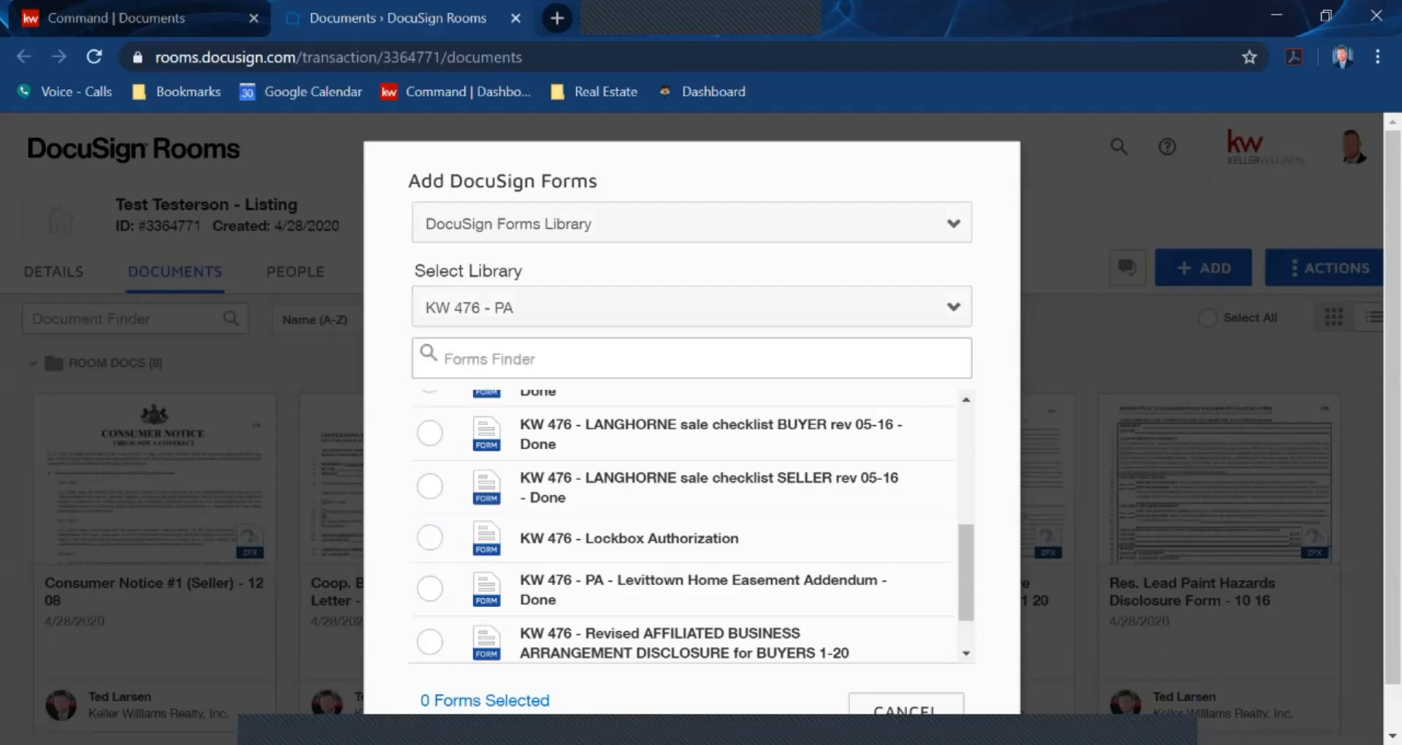
click(429, 539)
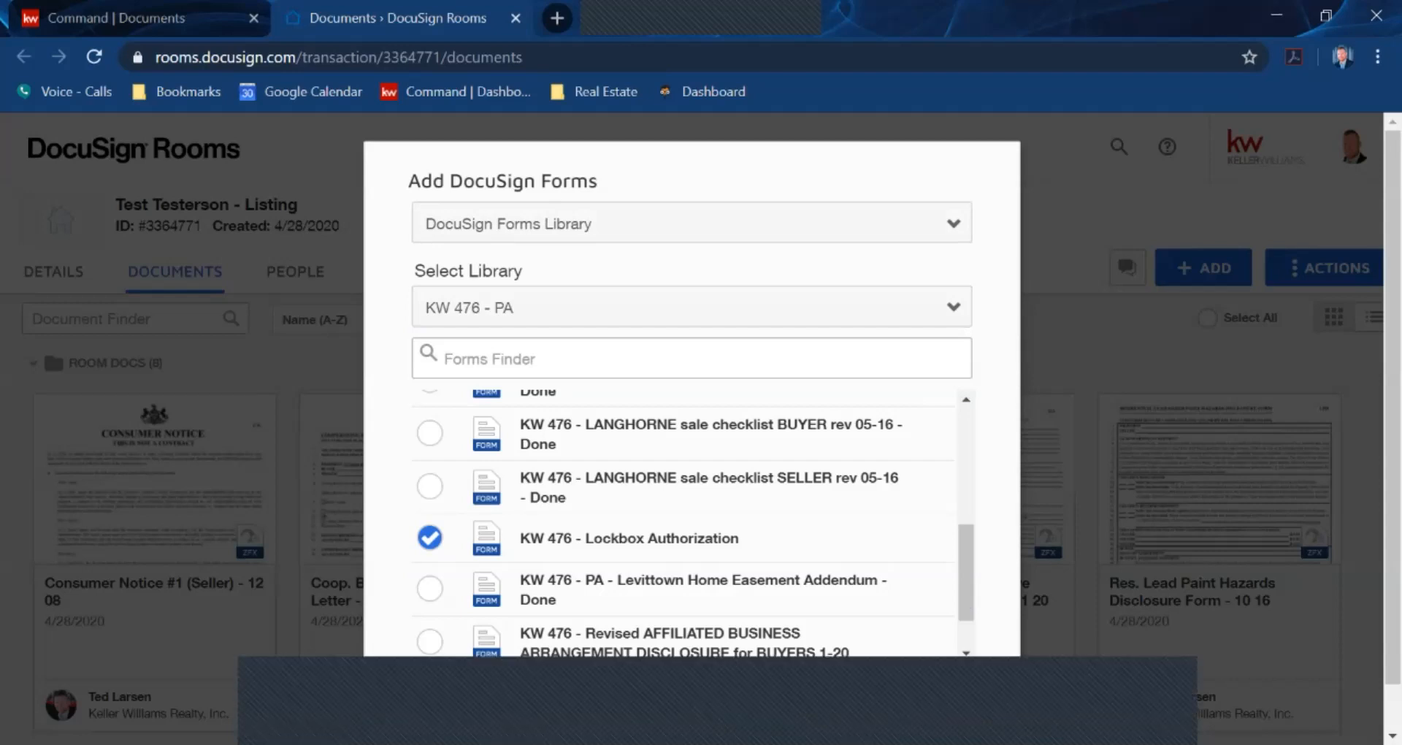
triple_click(503, 181)
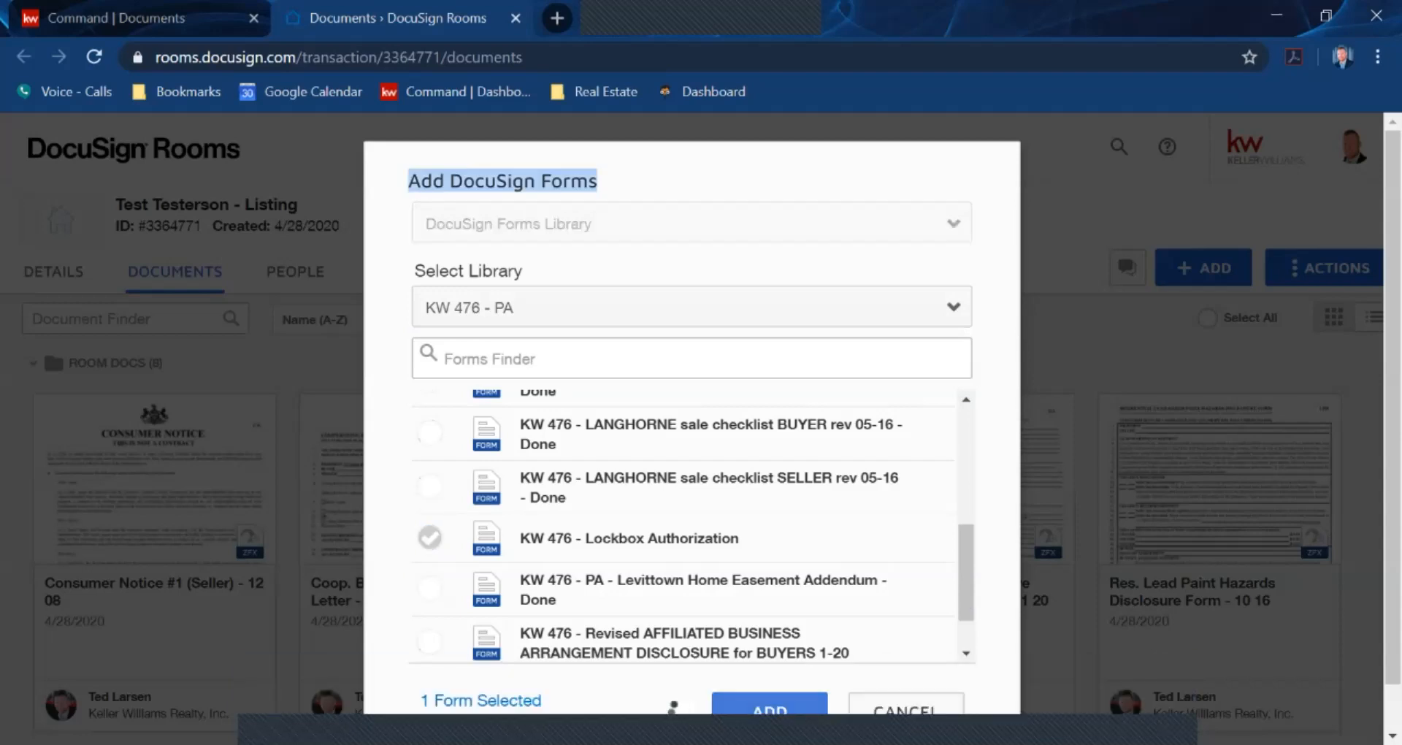
click(770, 704)
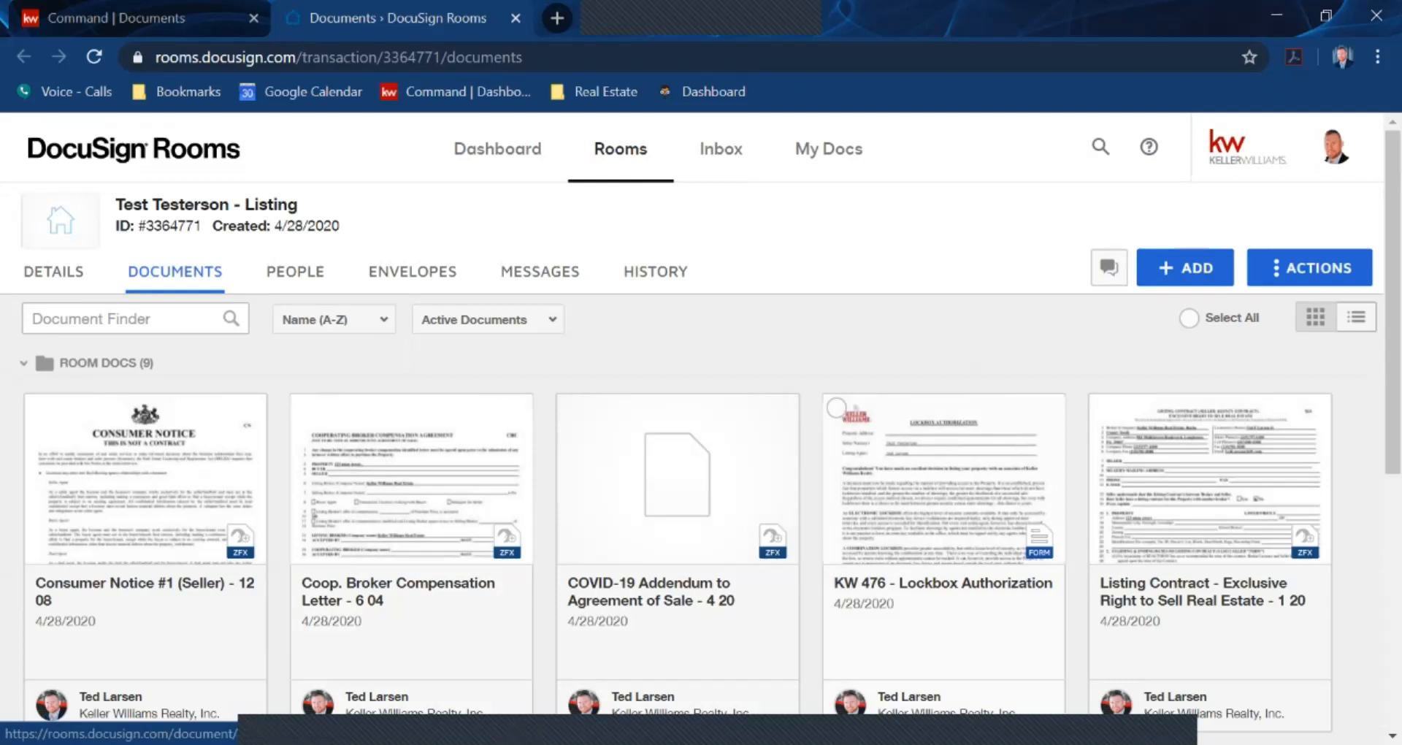
Enter '123 Main' as the Property Address on KW 476 - Lockbox Authorization and save and close it
click(944, 504)
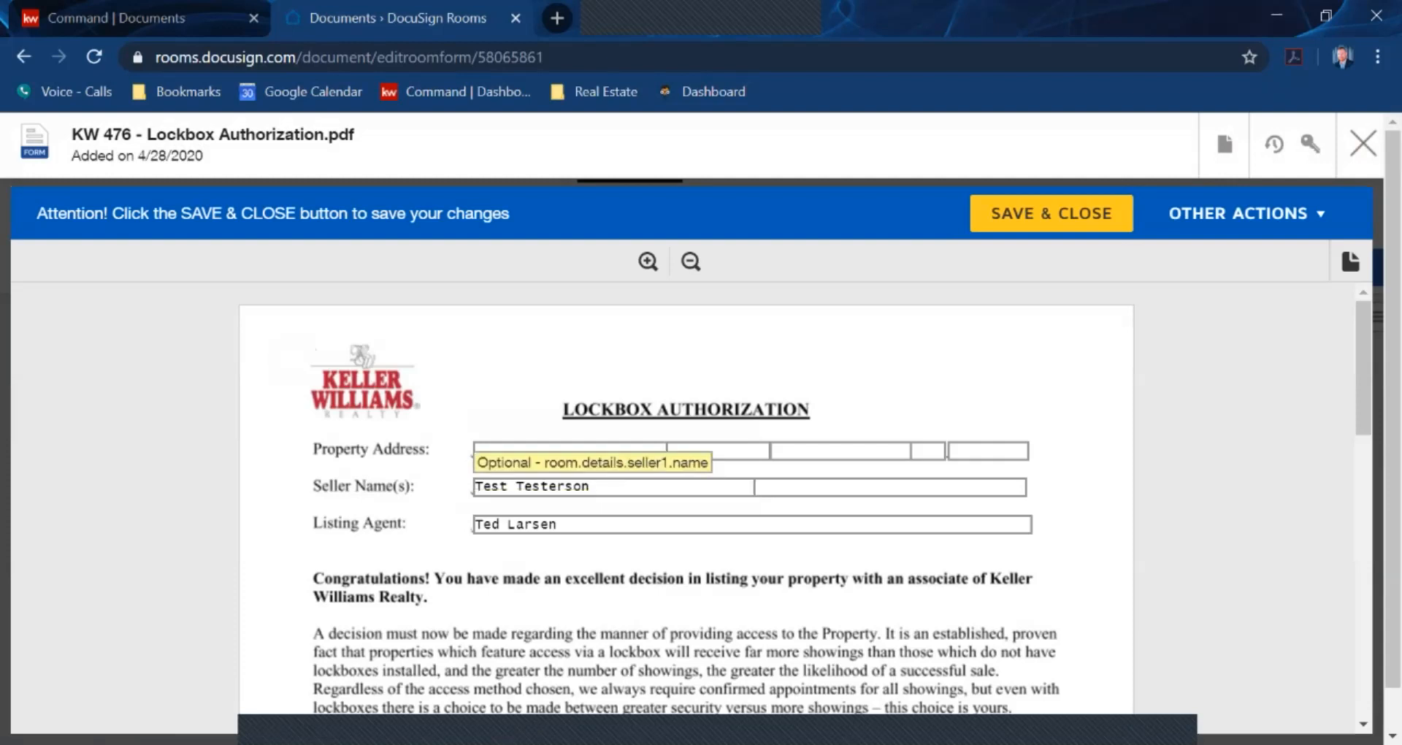
click(572, 452)
text(123 Main)
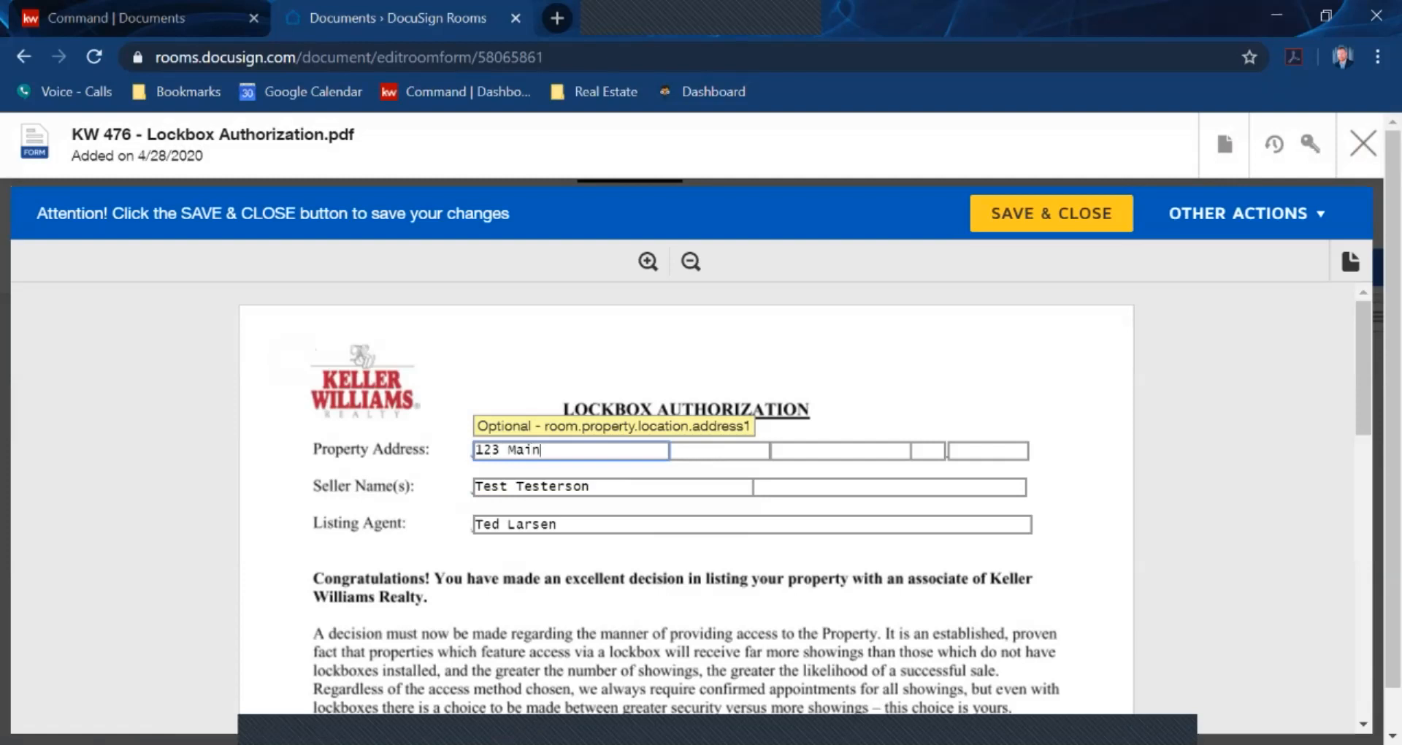
click(1116, 215)
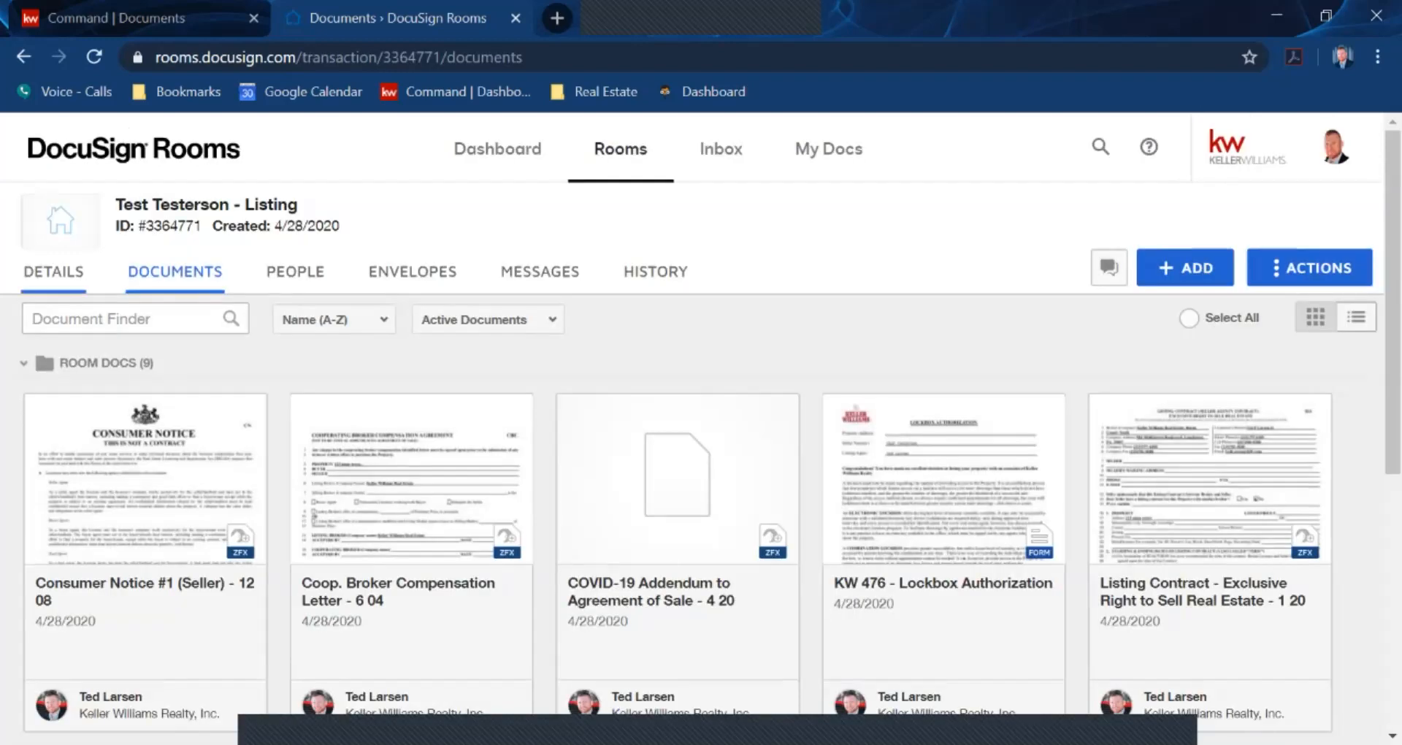
click(54, 271)
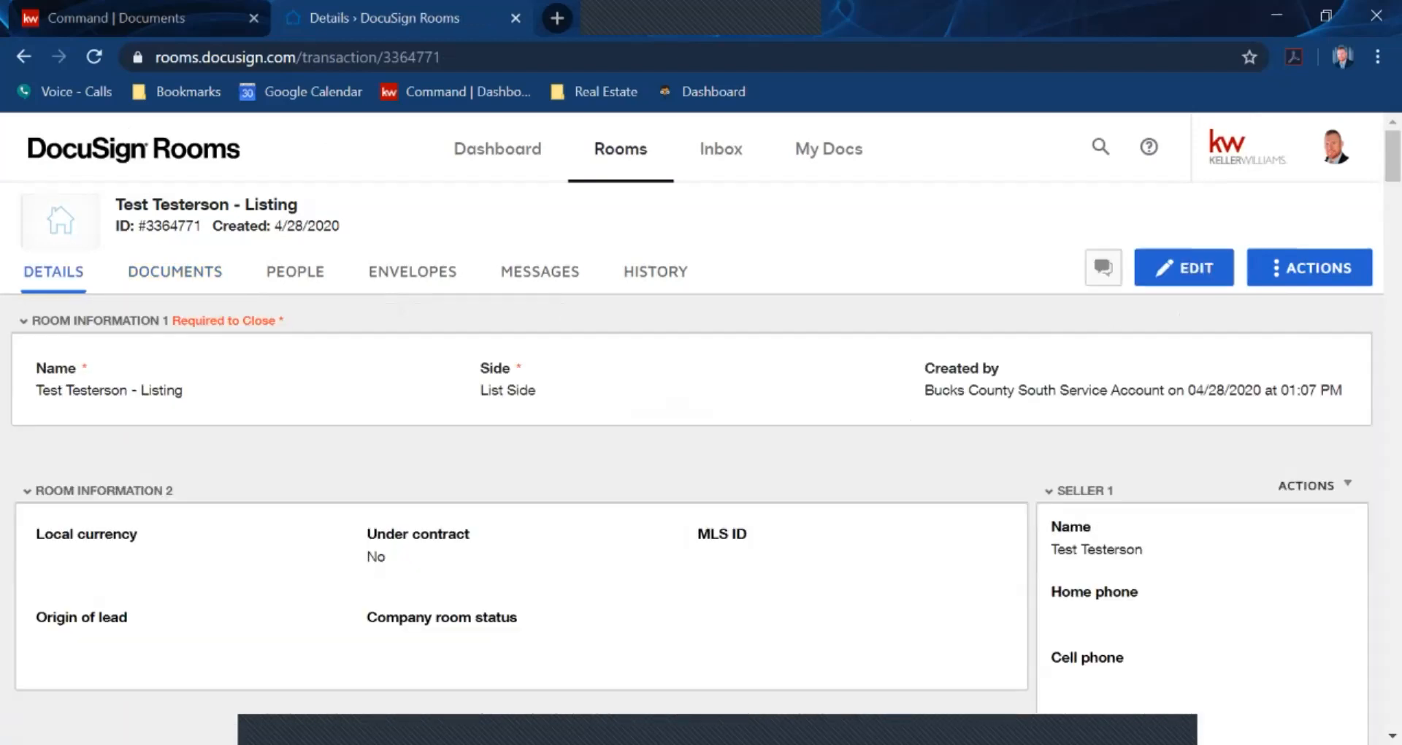
scroll(694, 438, down, 2)
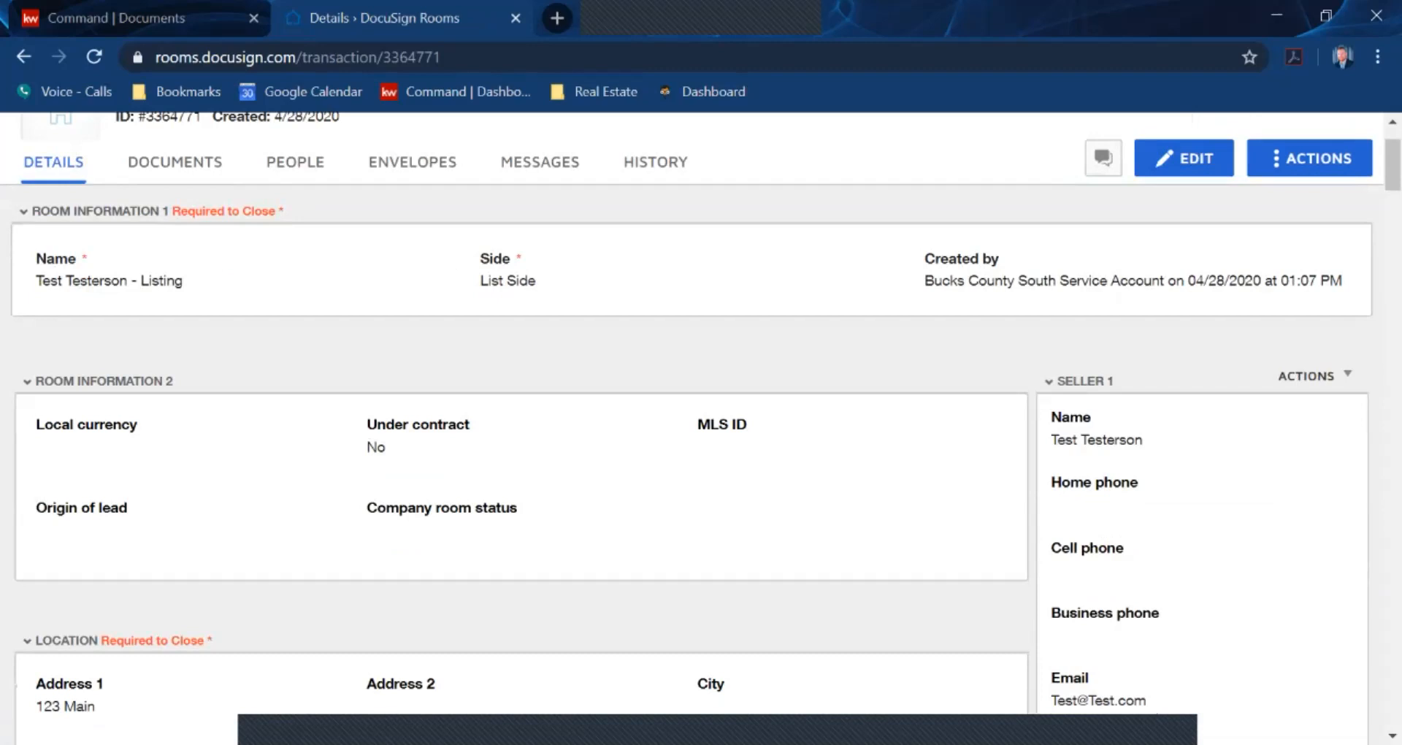
scroll(694, 439, down, 3)
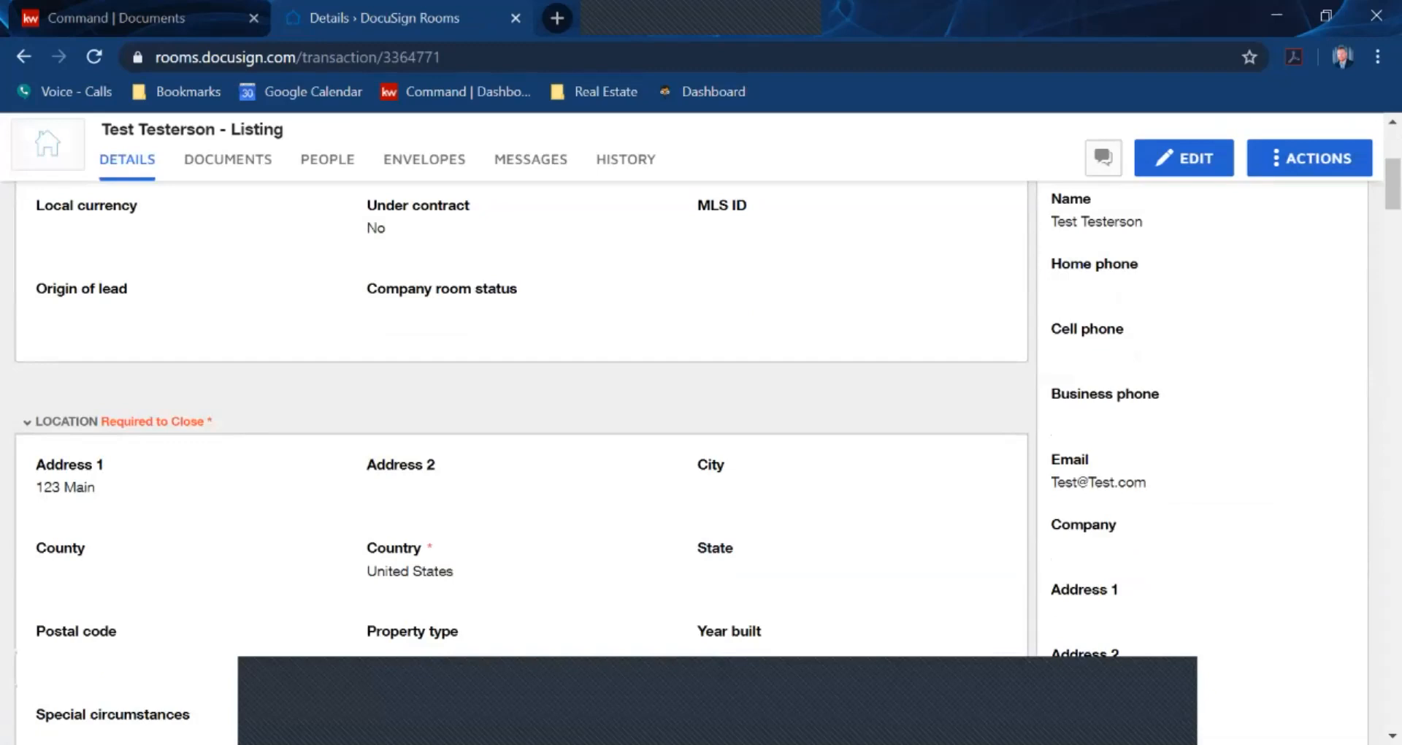
scroll(694, 438, down, 14)
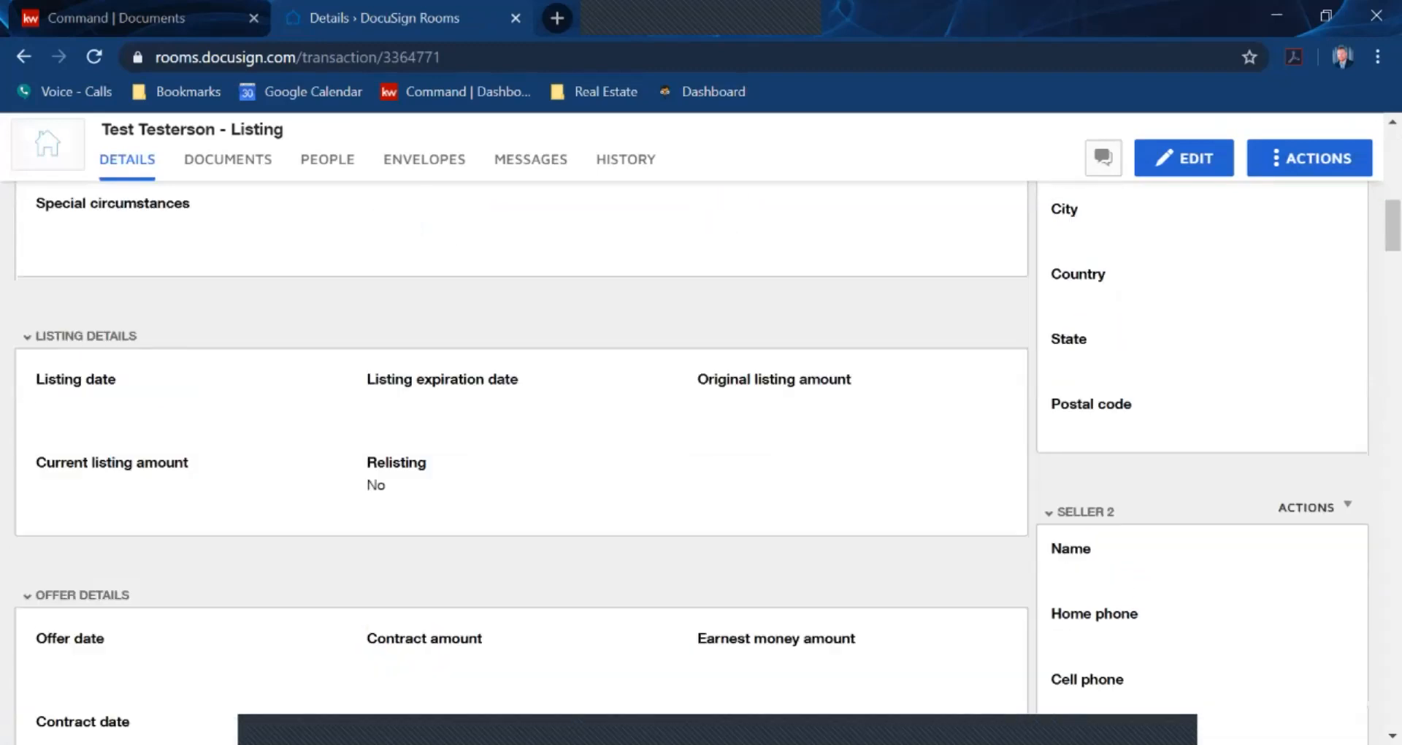
scroll(694, 439, down, 8)
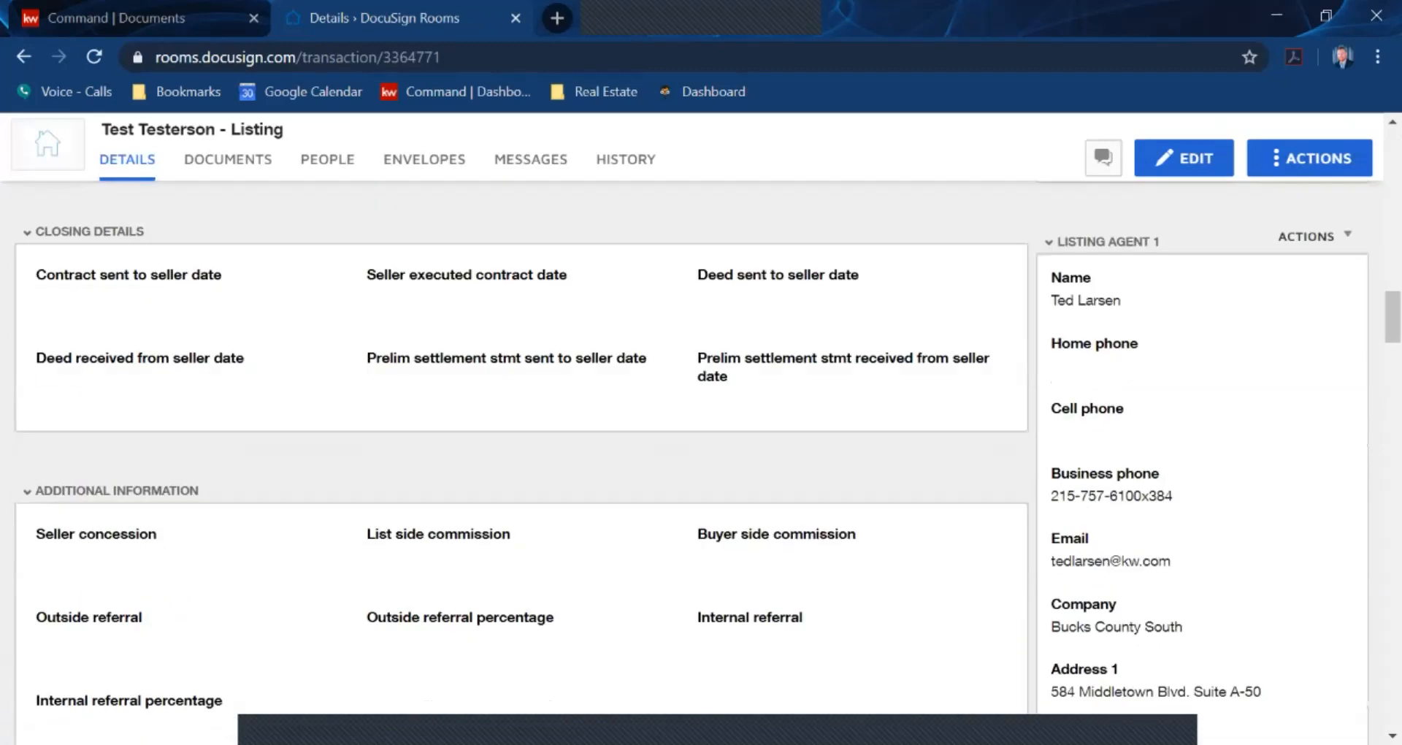
scroll(694, 438, down, 3)
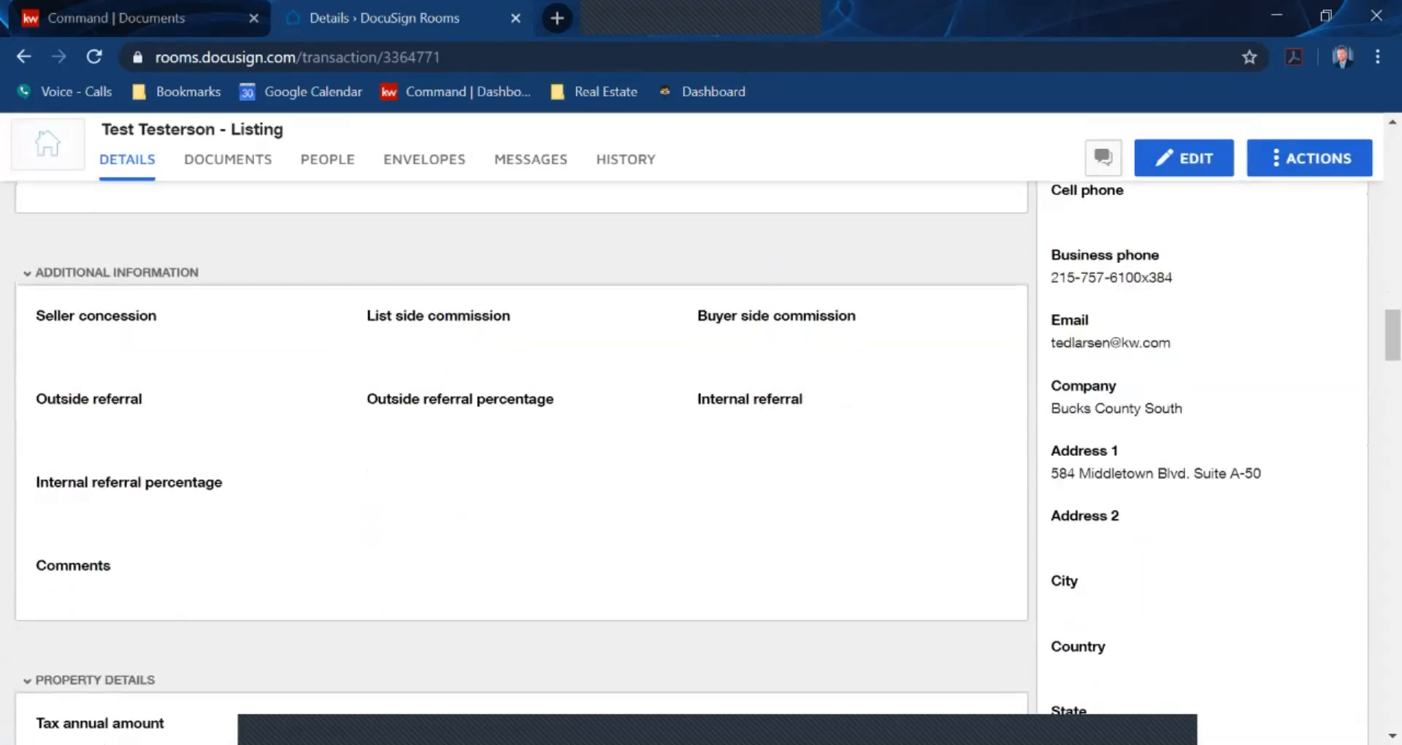
scroll(694, 439, up, 15)
scroll(694, 438, up, 6)
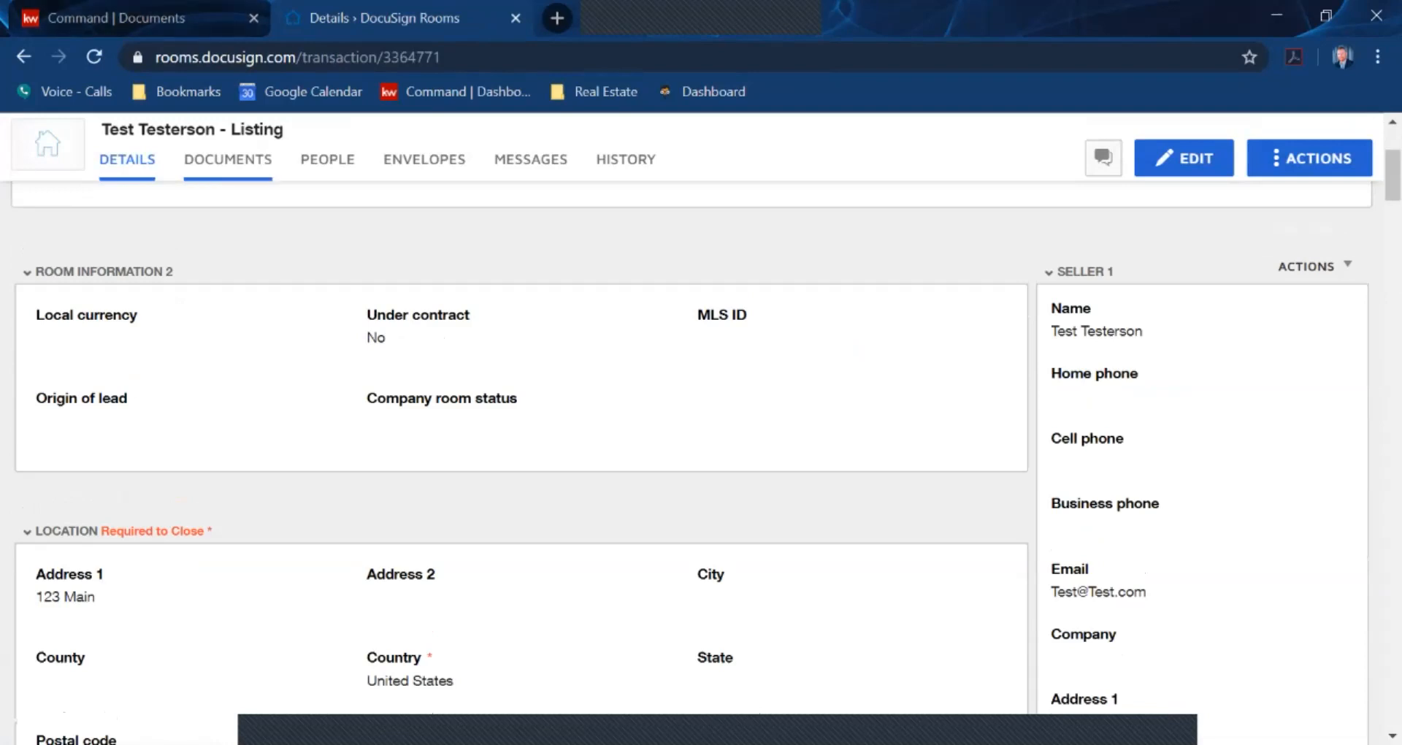
click(228, 159)
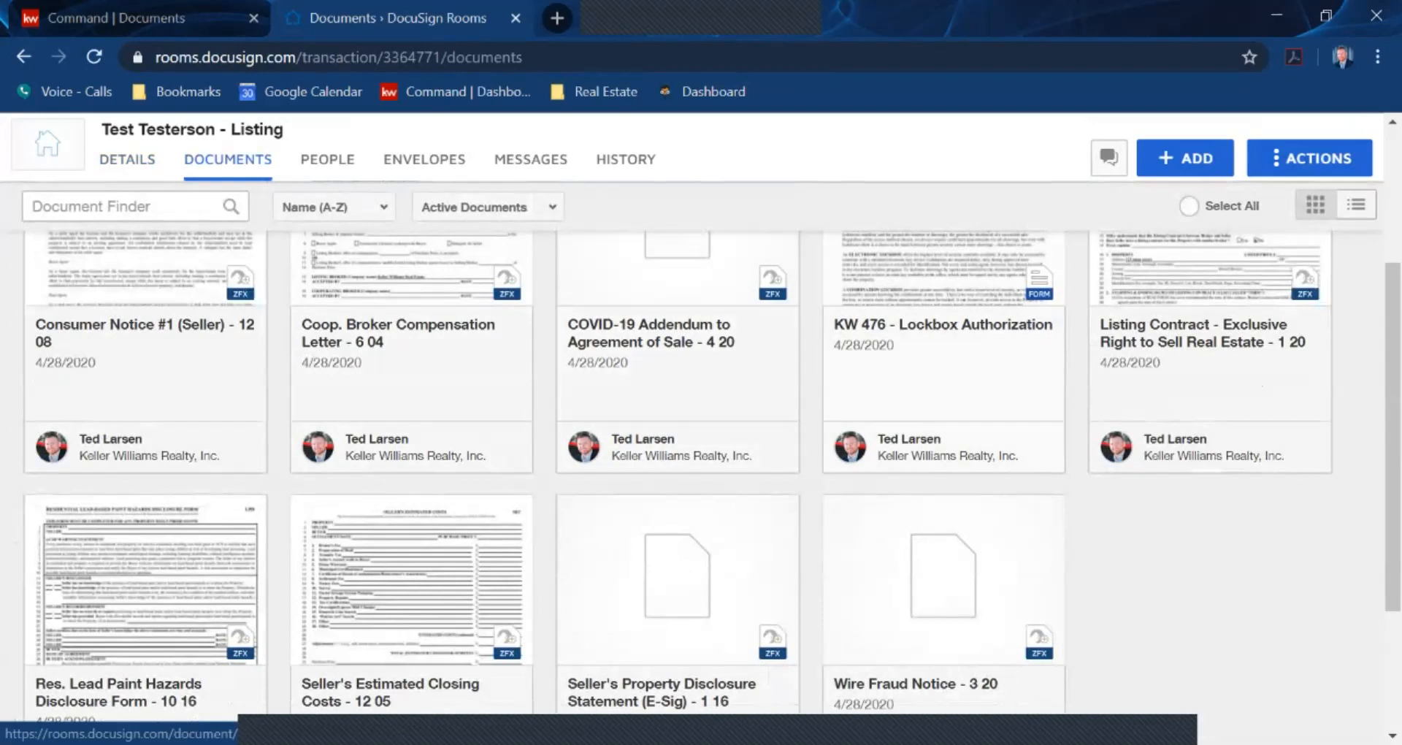
Scroll back up the room's documents grid to view the nine room doc cards
scroll(694, 439, up, 2)
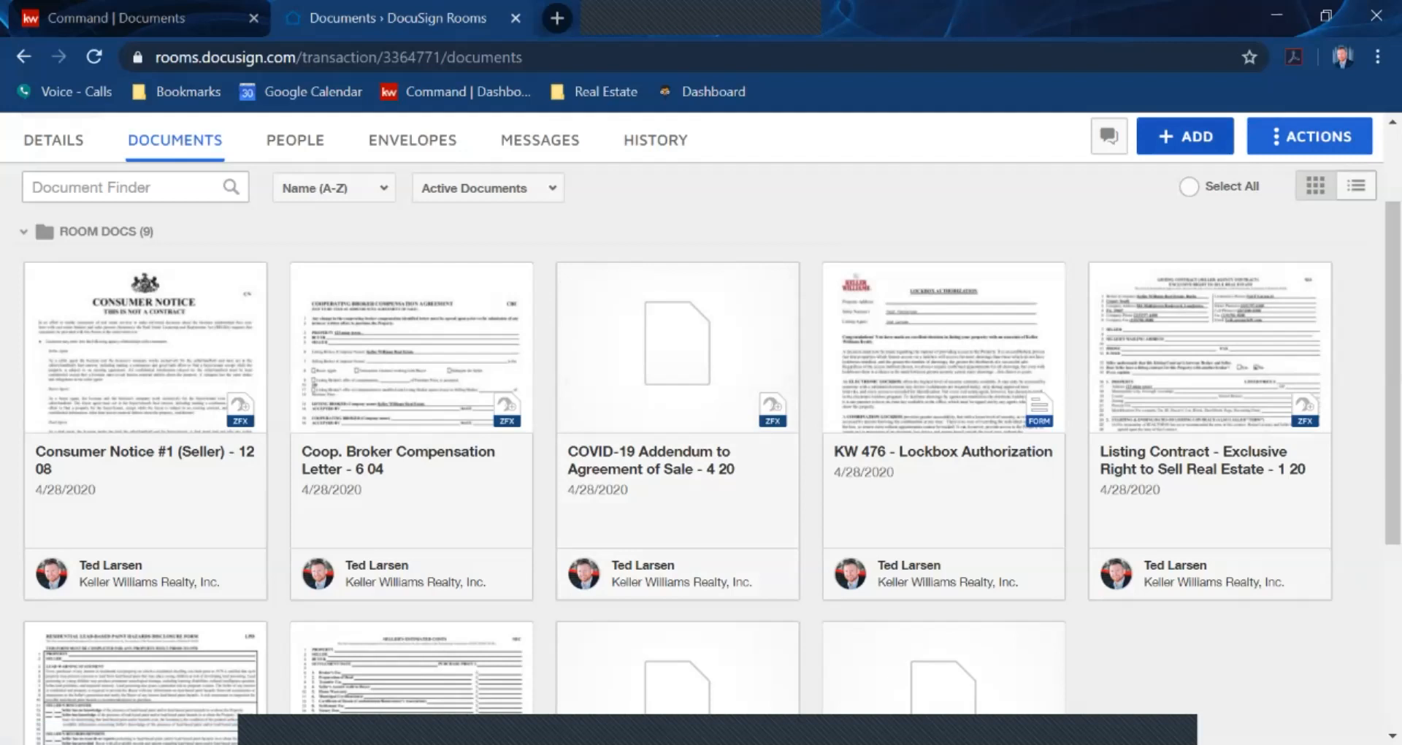
click(1179, 139)
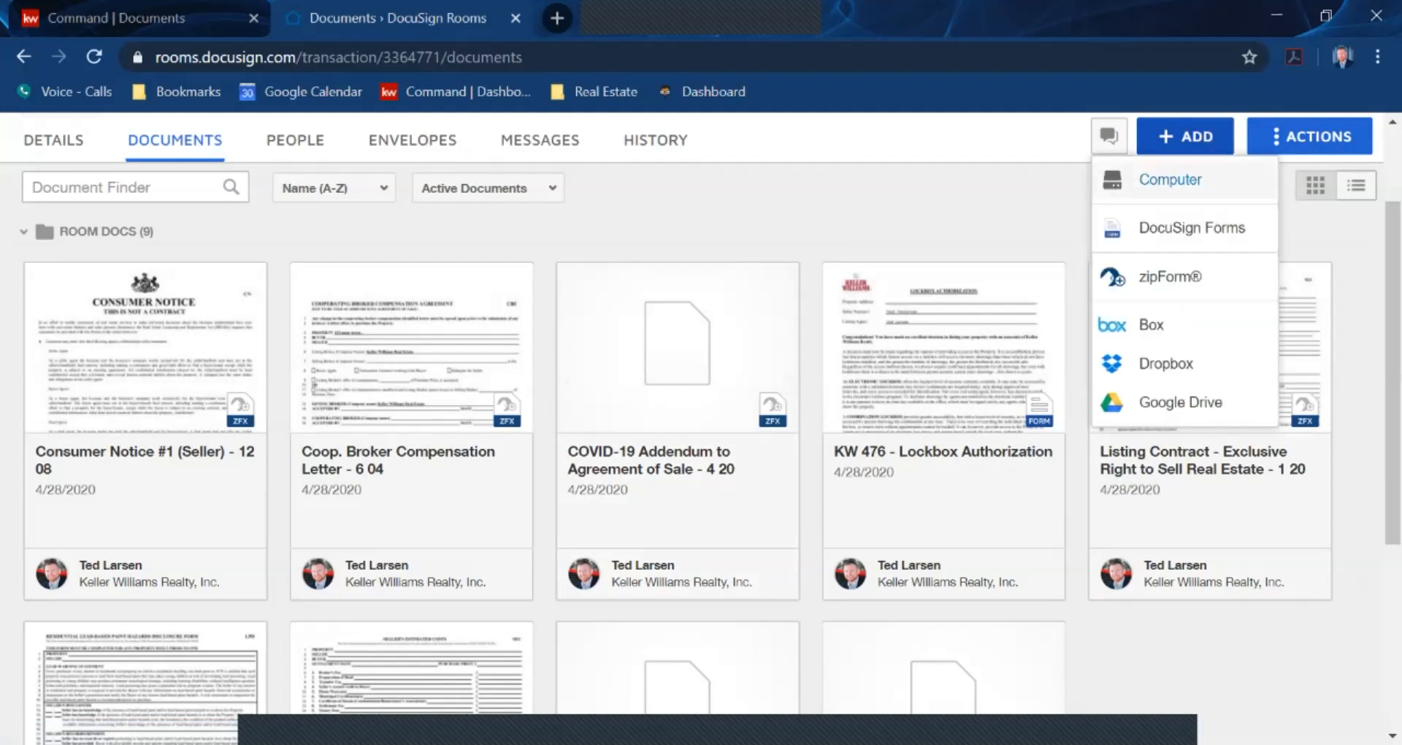
click(1173, 180)
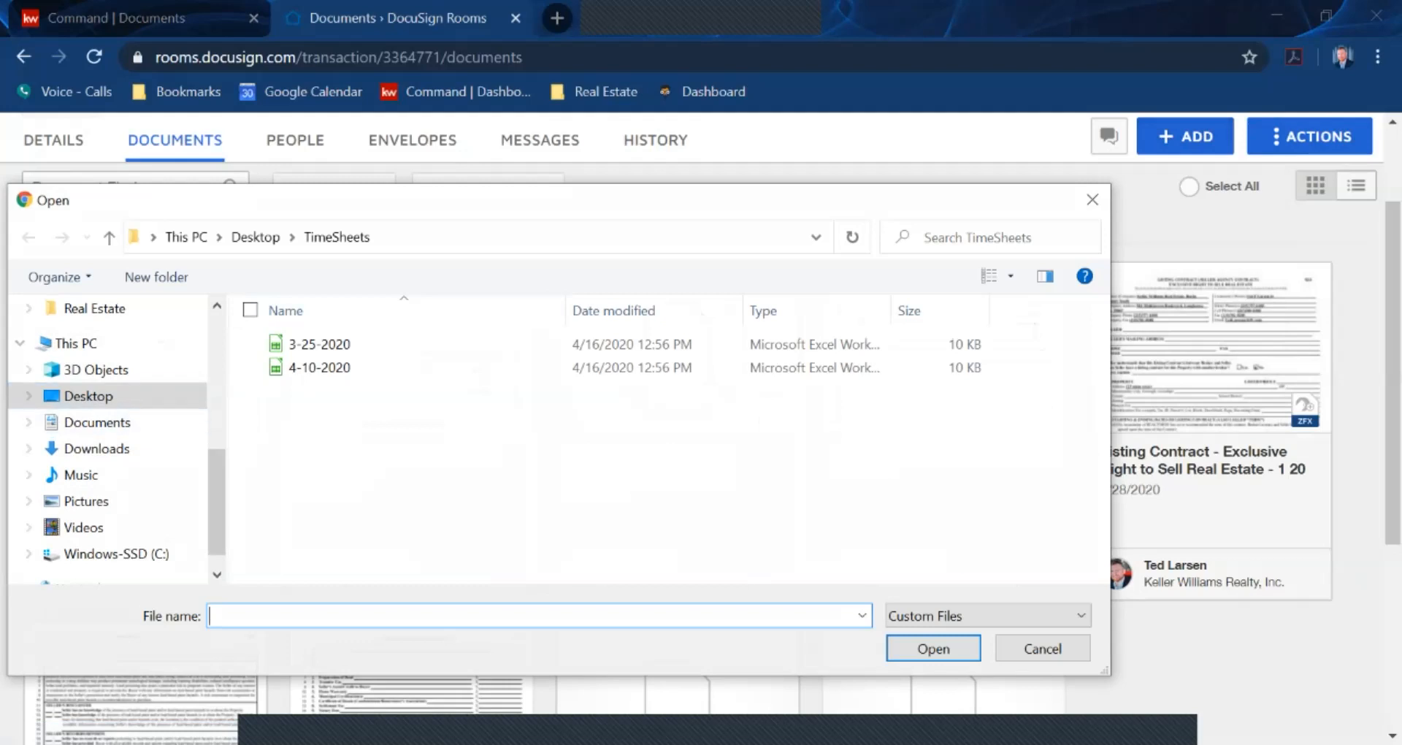
click(1093, 201)
scroll(679, 380, down, 2)
scroll(680, 380, down, 3)
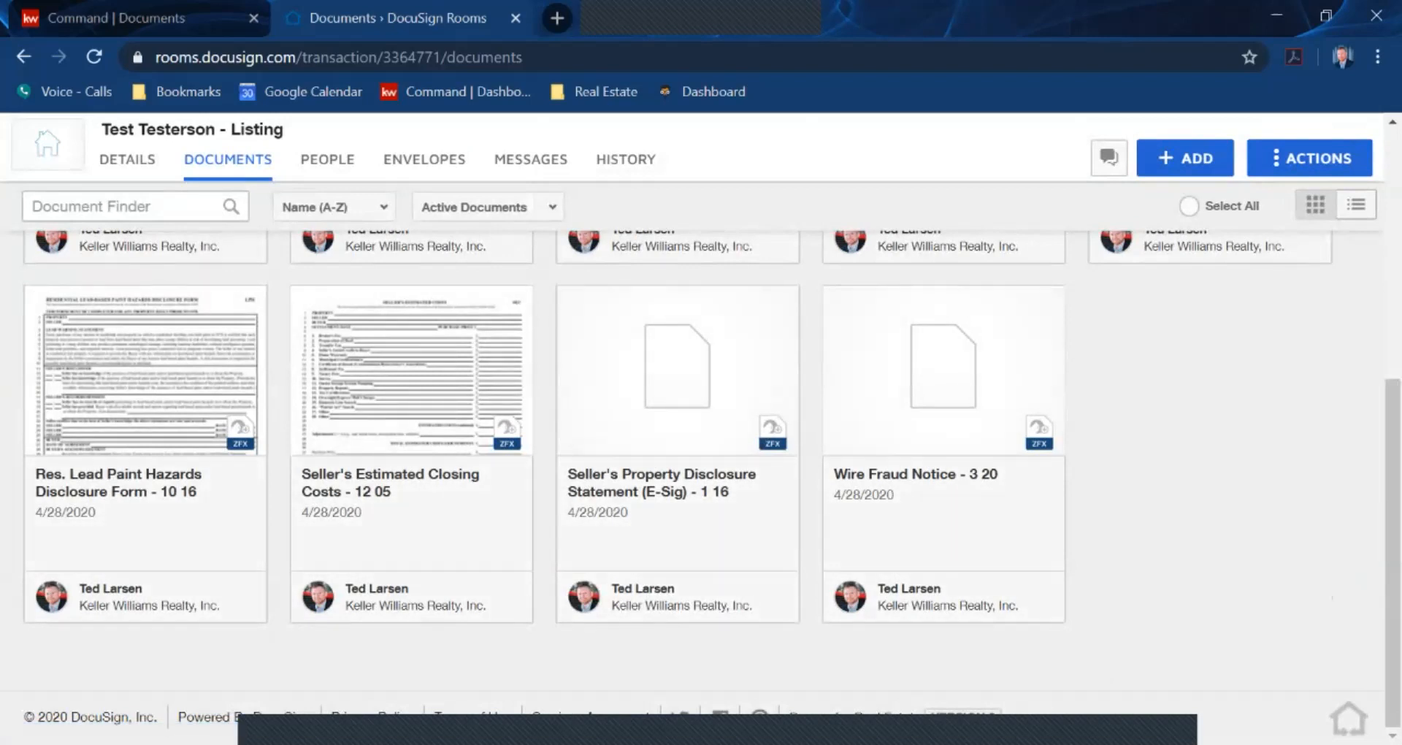
scroll(678, 474, up, 6)
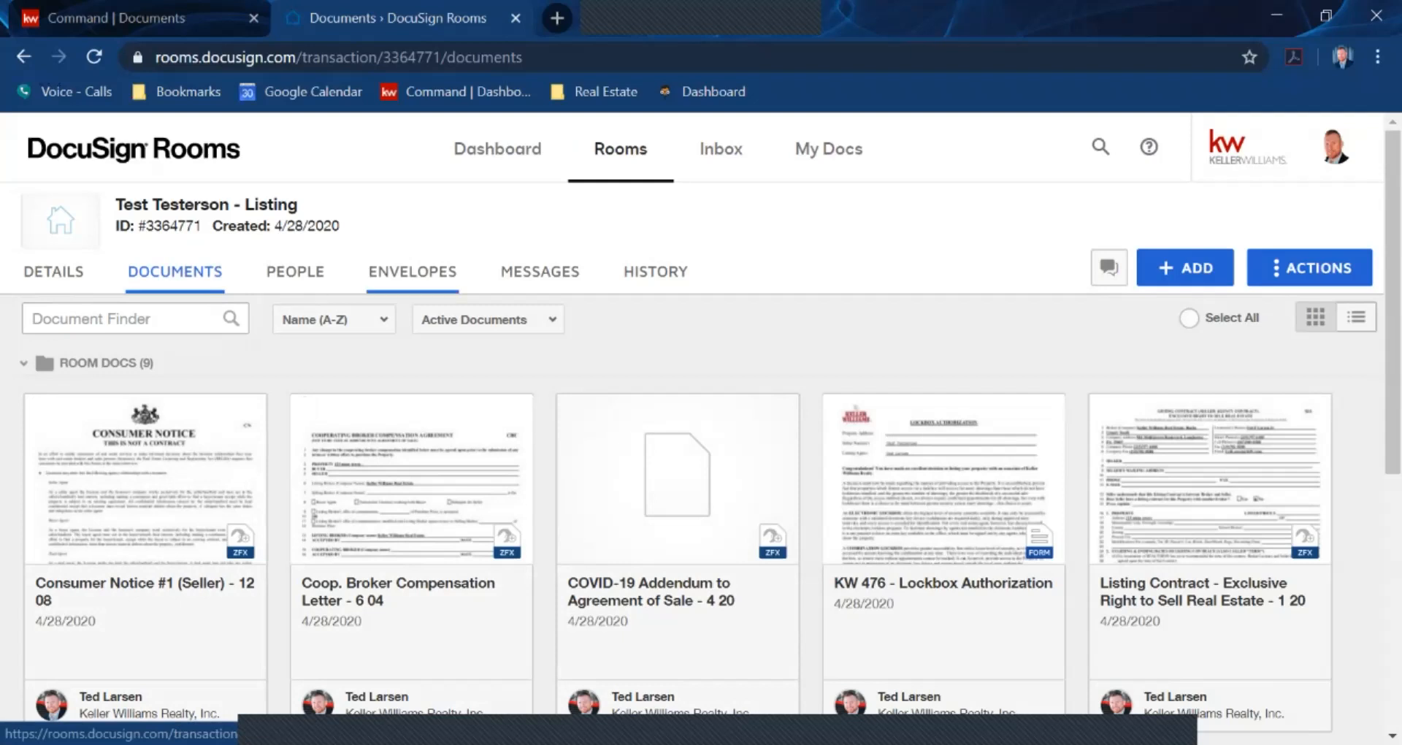
Create a new envelope with room docs Consumer Notice #1 (Seller) and KW 476 - Lockbox Authorization
click(413, 271)
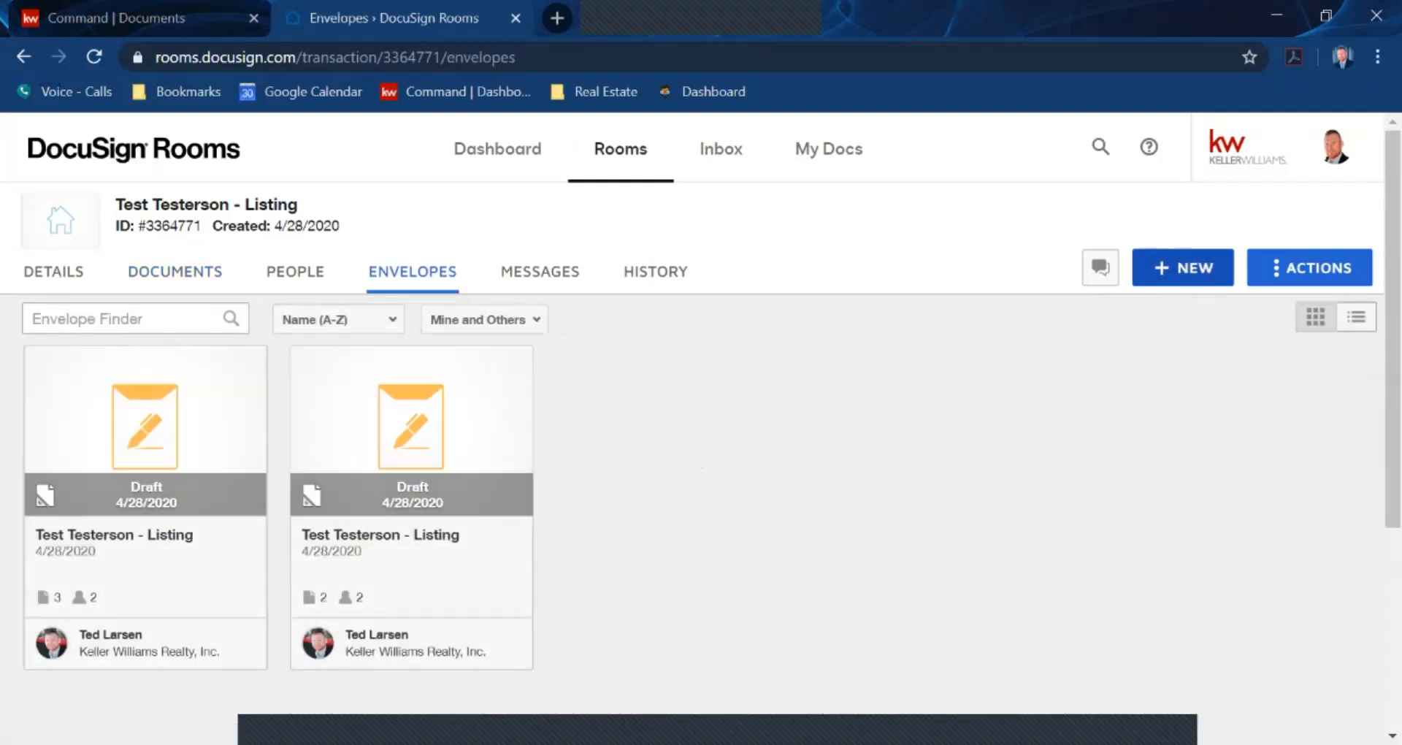
click(1184, 268)
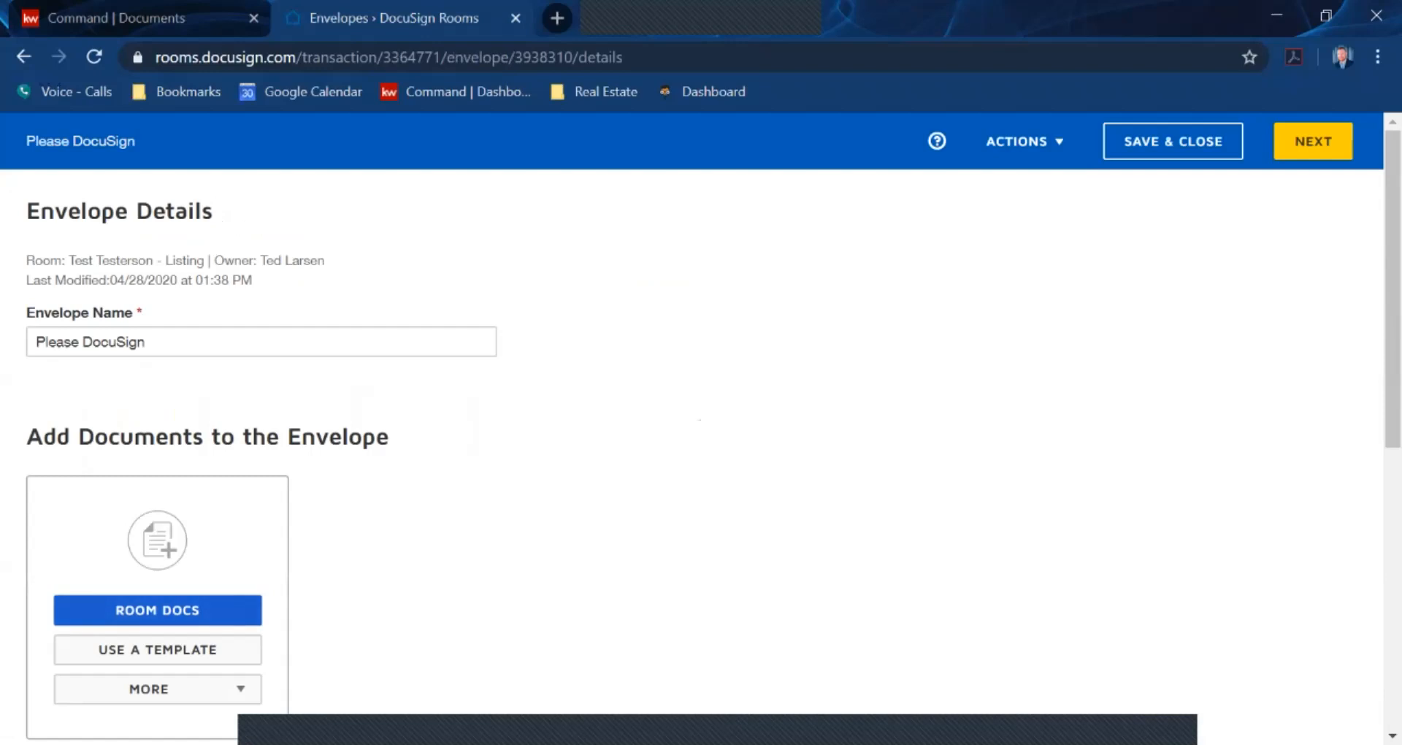
click(157, 611)
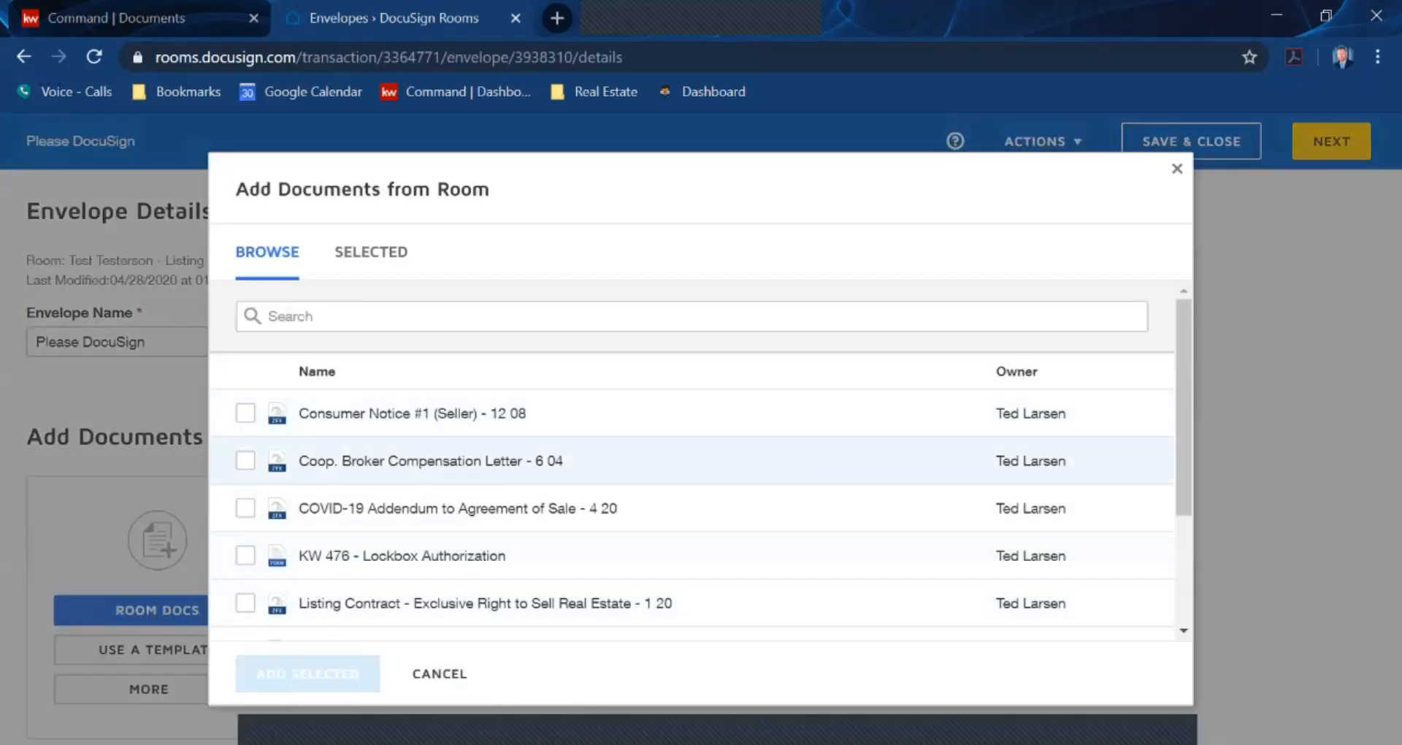
click(246, 413)
click(245, 555)
click(308, 673)
scroll(446, 380, down, 3)
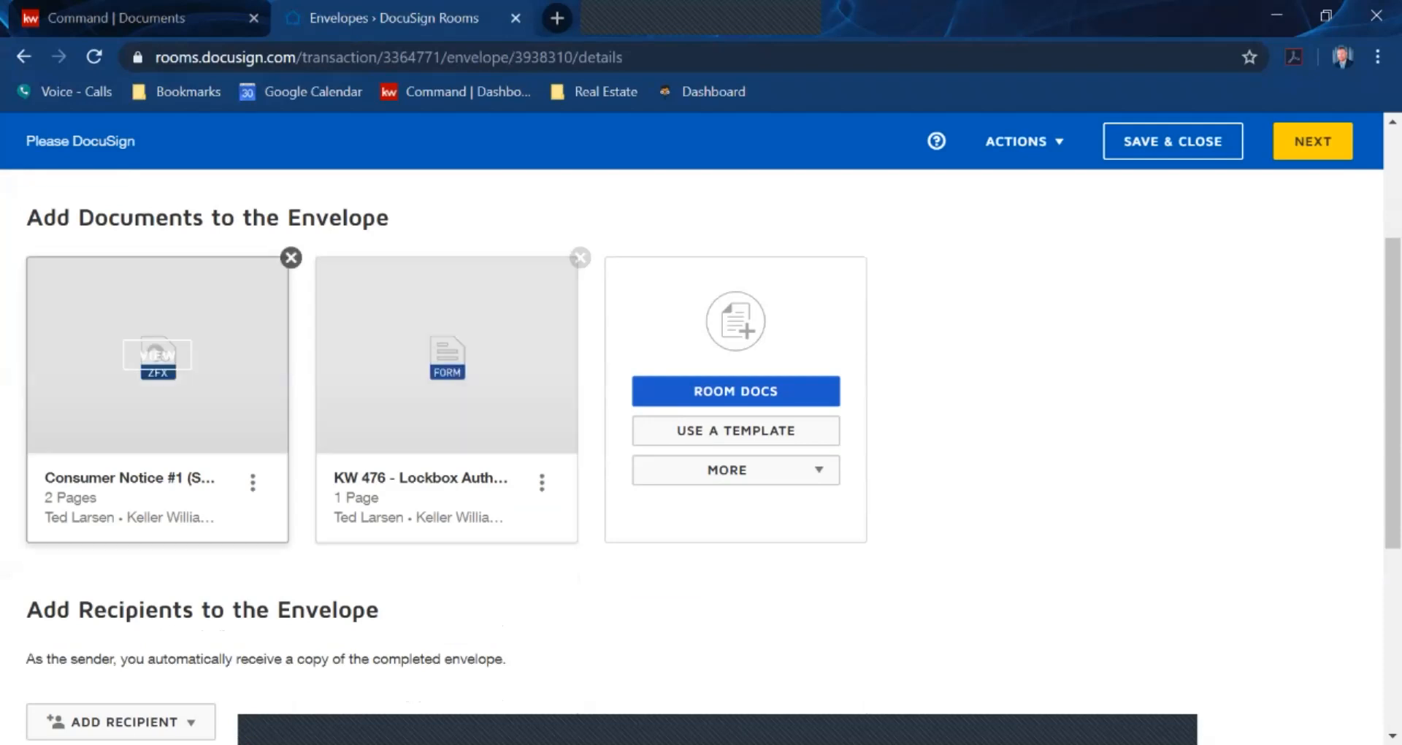
scroll(701, 438, down, 2)
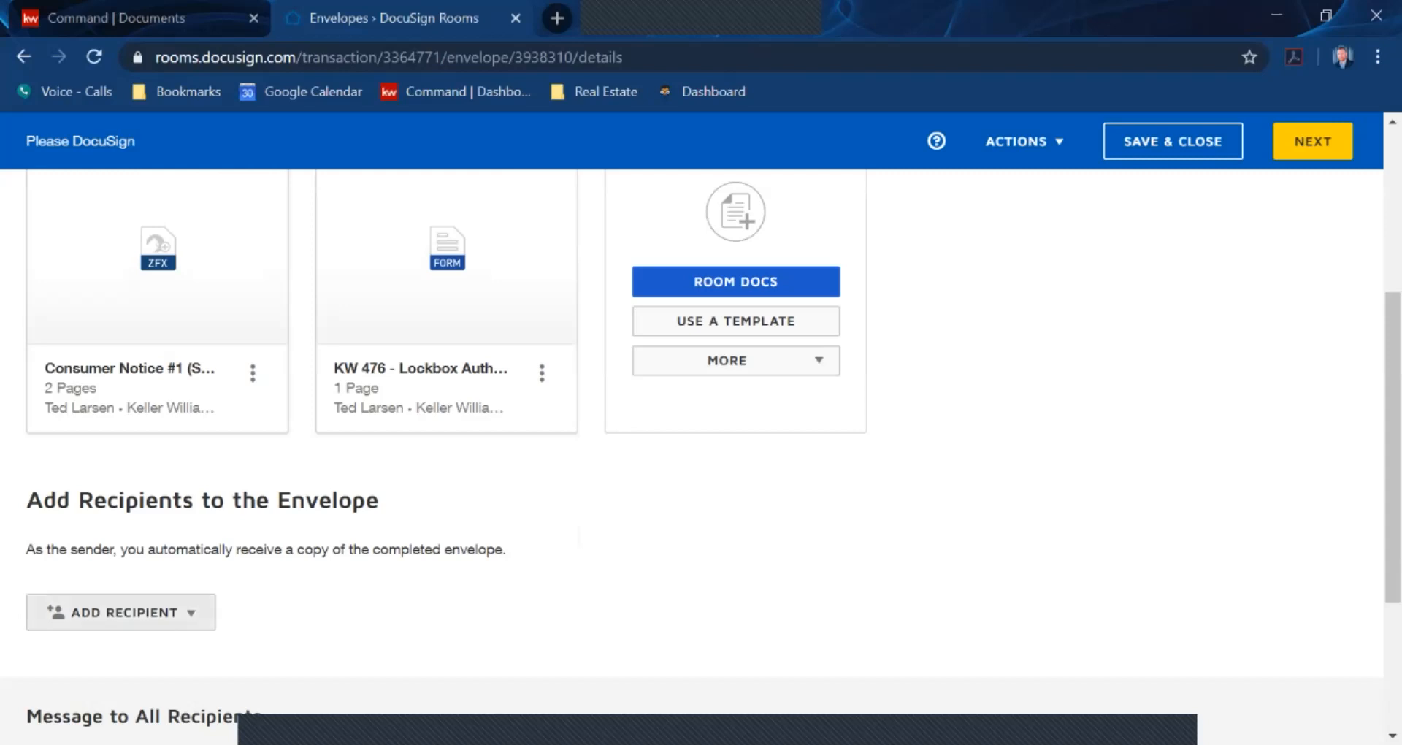
Add the pre-tagged seller one and listing agent roles, assigning the seller contact and the agent as signers
click(120, 612)
click(131, 657)
click(246, 360)
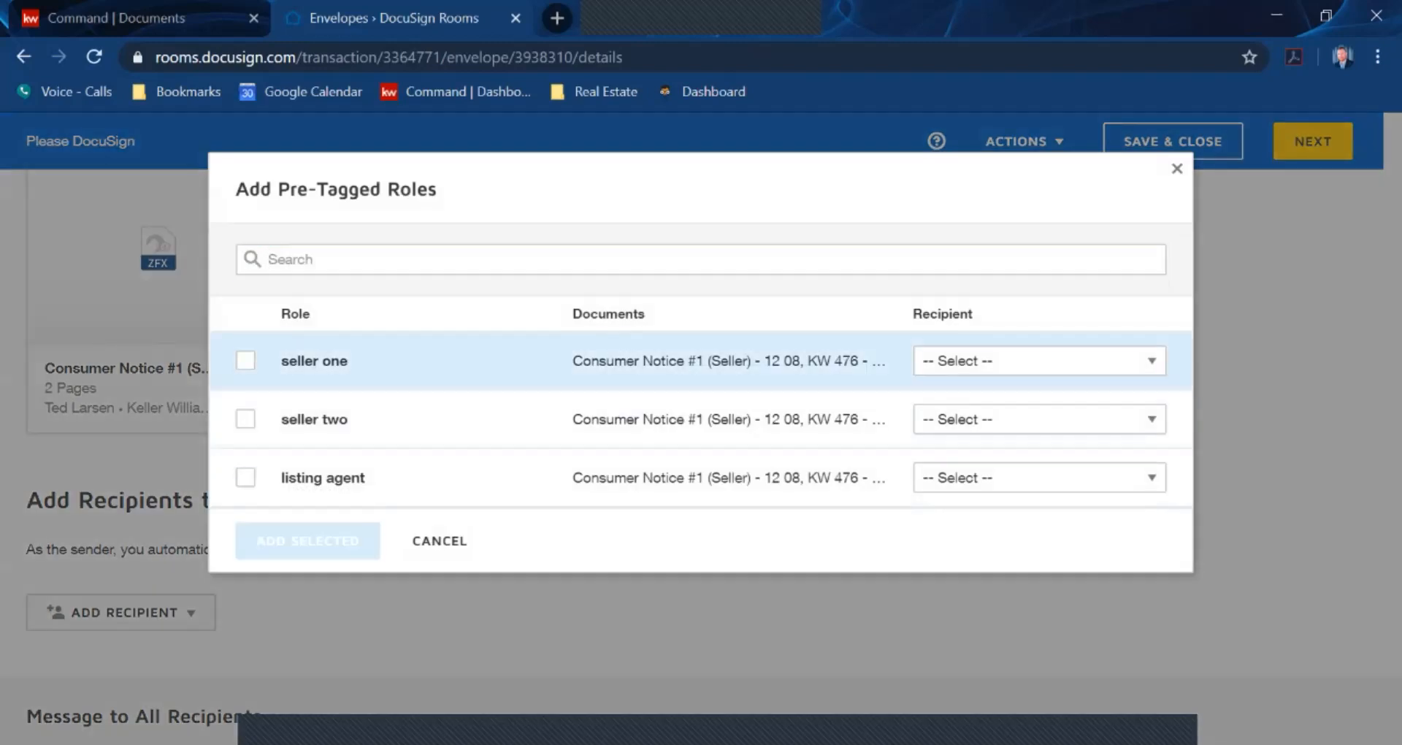
click(245, 478)
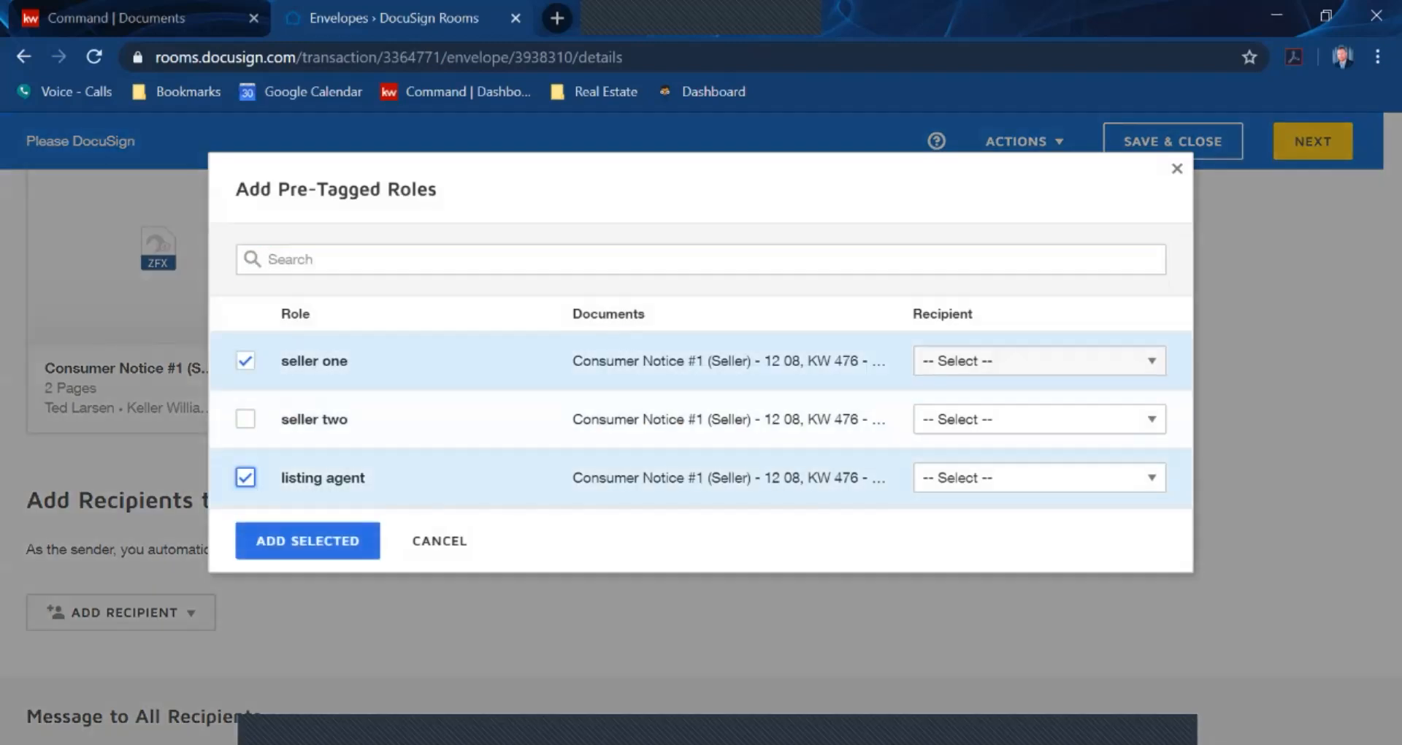
click(1040, 361)
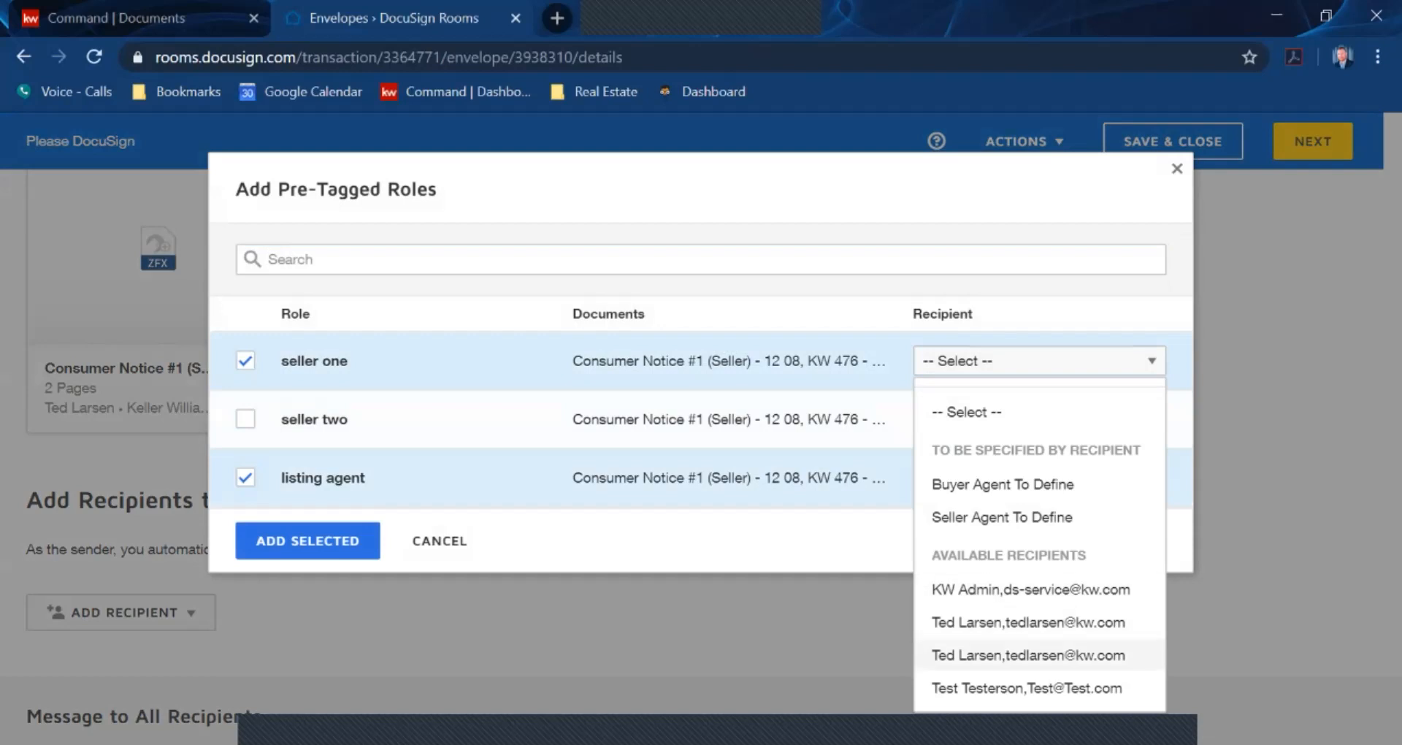
click(979, 687)
click(1040, 478)
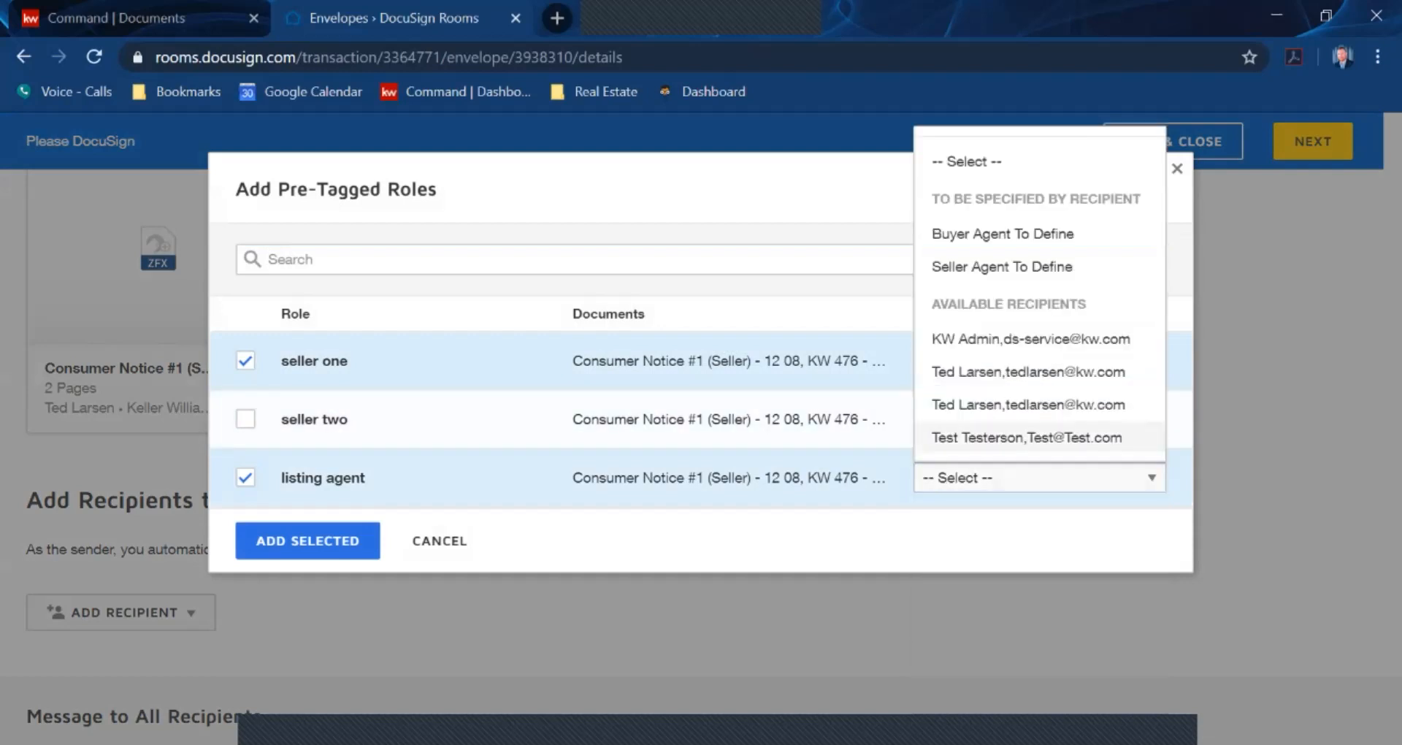
click(978, 404)
click(308, 541)
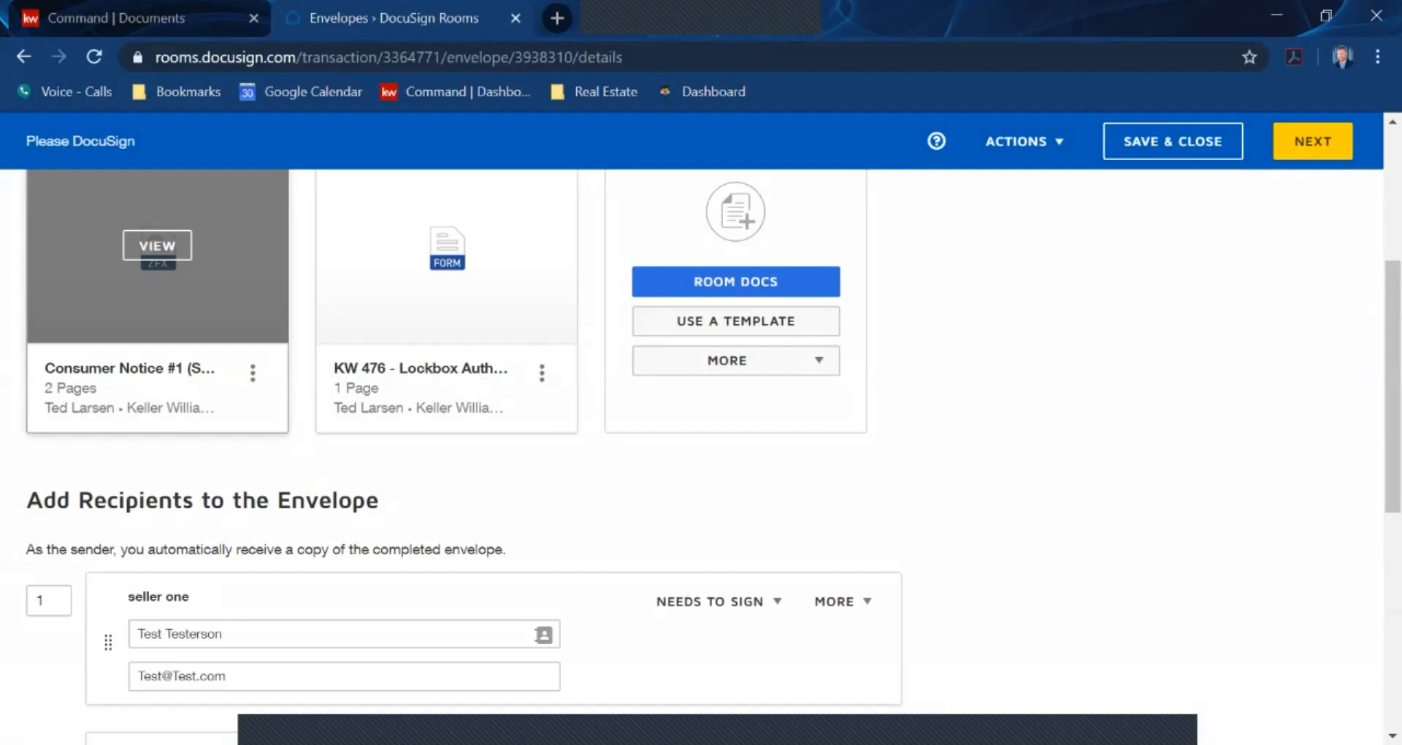
scroll(511, 439, down, 3)
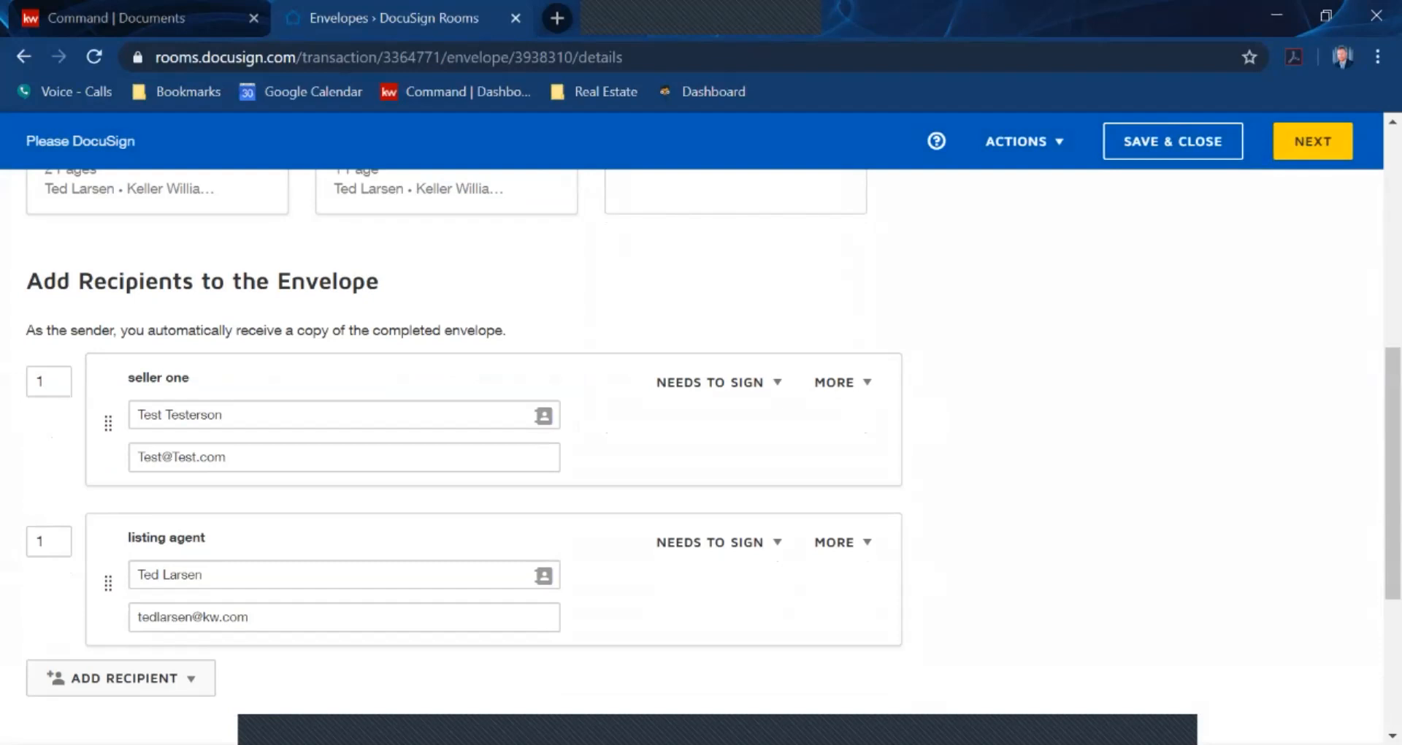
scroll(511, 438, down, 2)
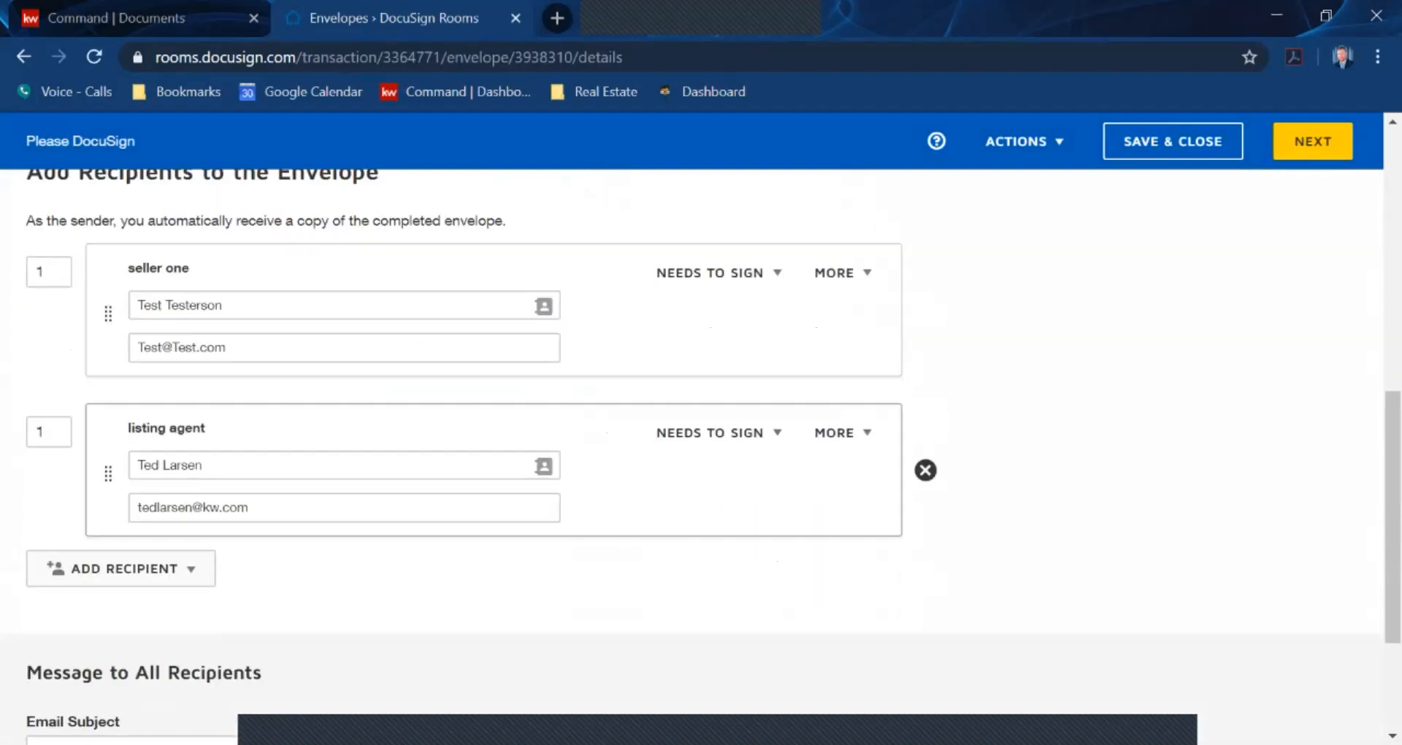
scroll(511, 439, up, 5)
scroll(157, 351, up, 2)
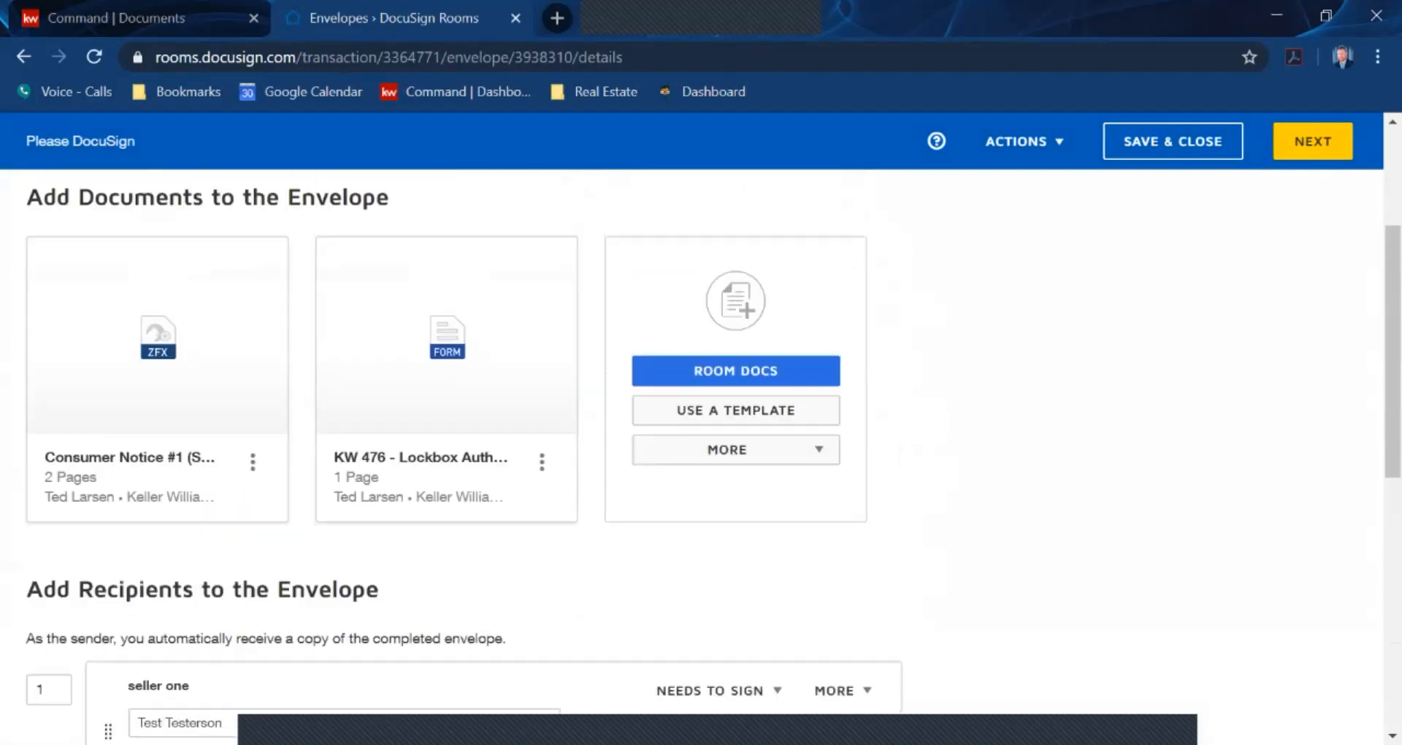
drag(197, 409, 599, 387)
drag(461, 387, 142, 368)
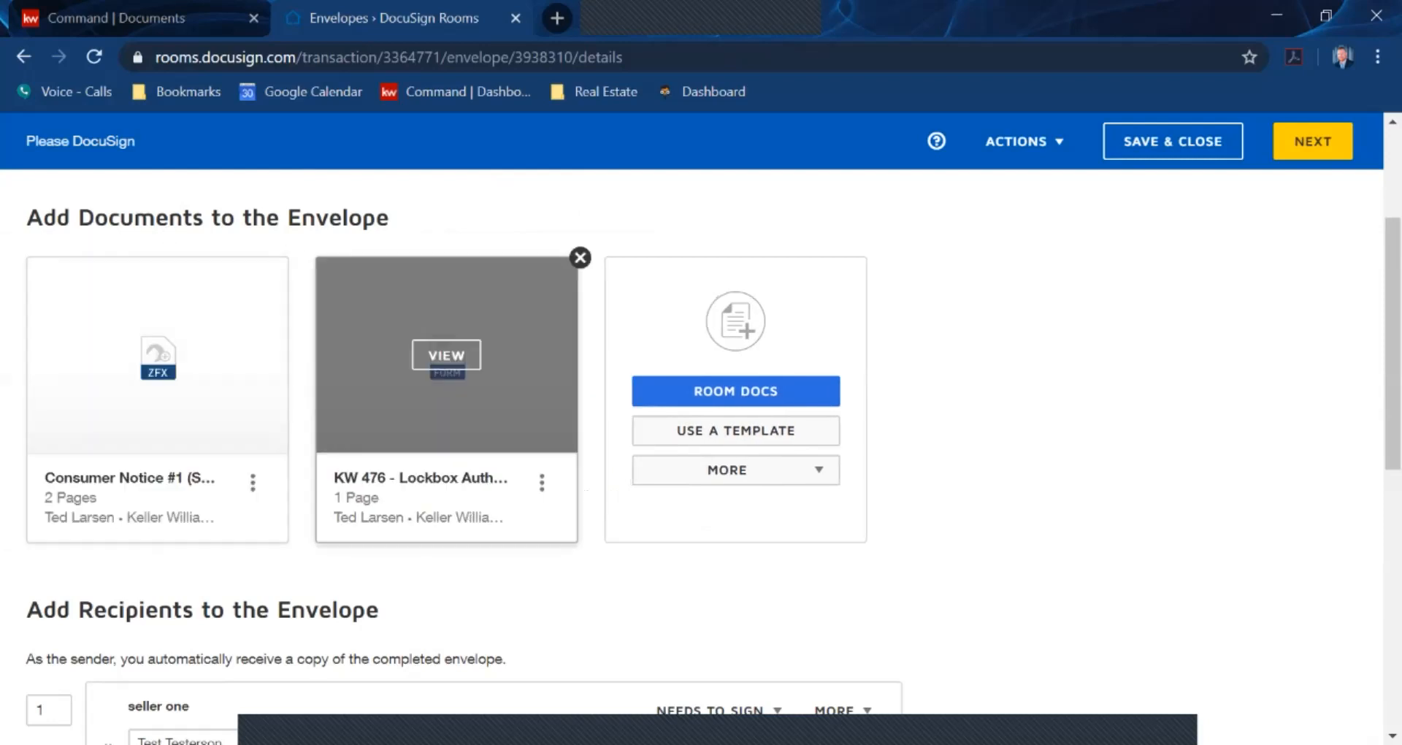
drag(460, 387, 143, 368)
drag(474, 387, 109, 380)
drag(447, 387, 157, 372)
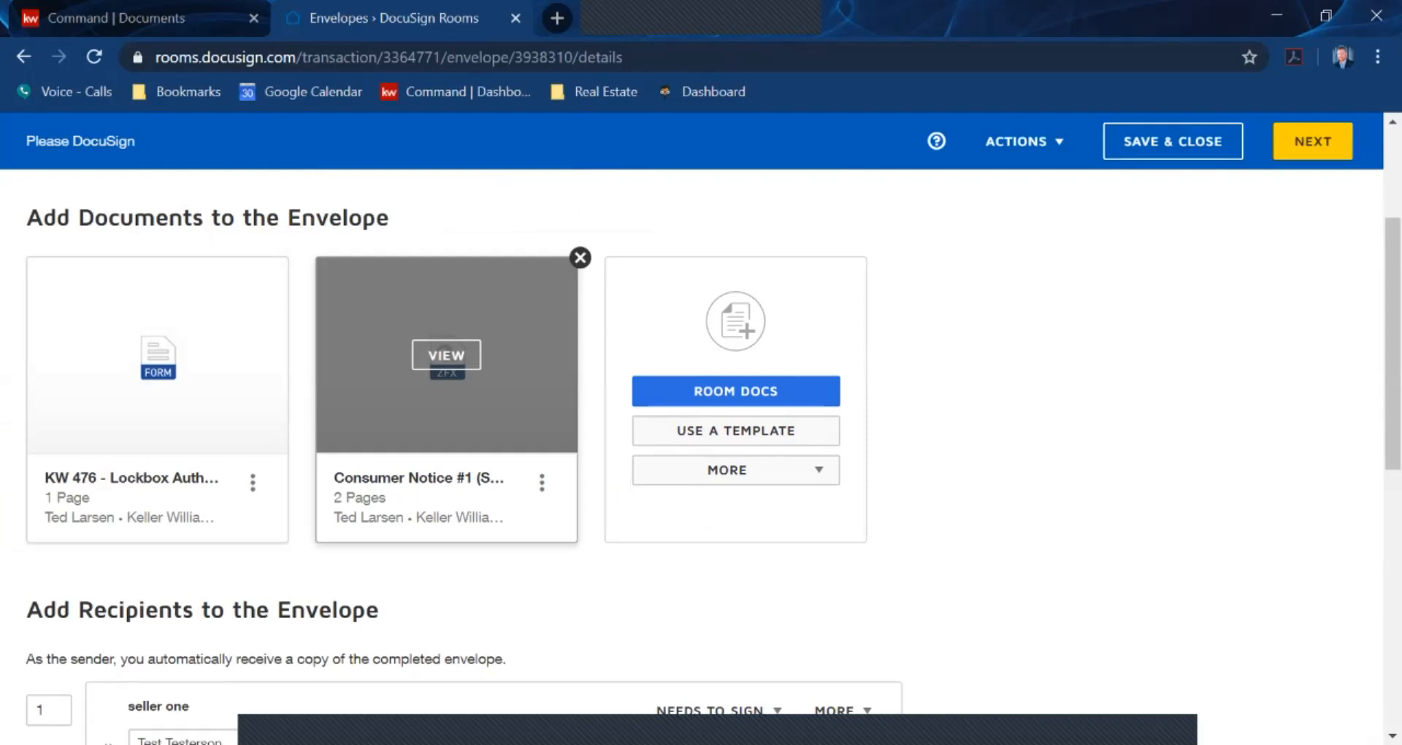
drag(478, 387, 58, 398)
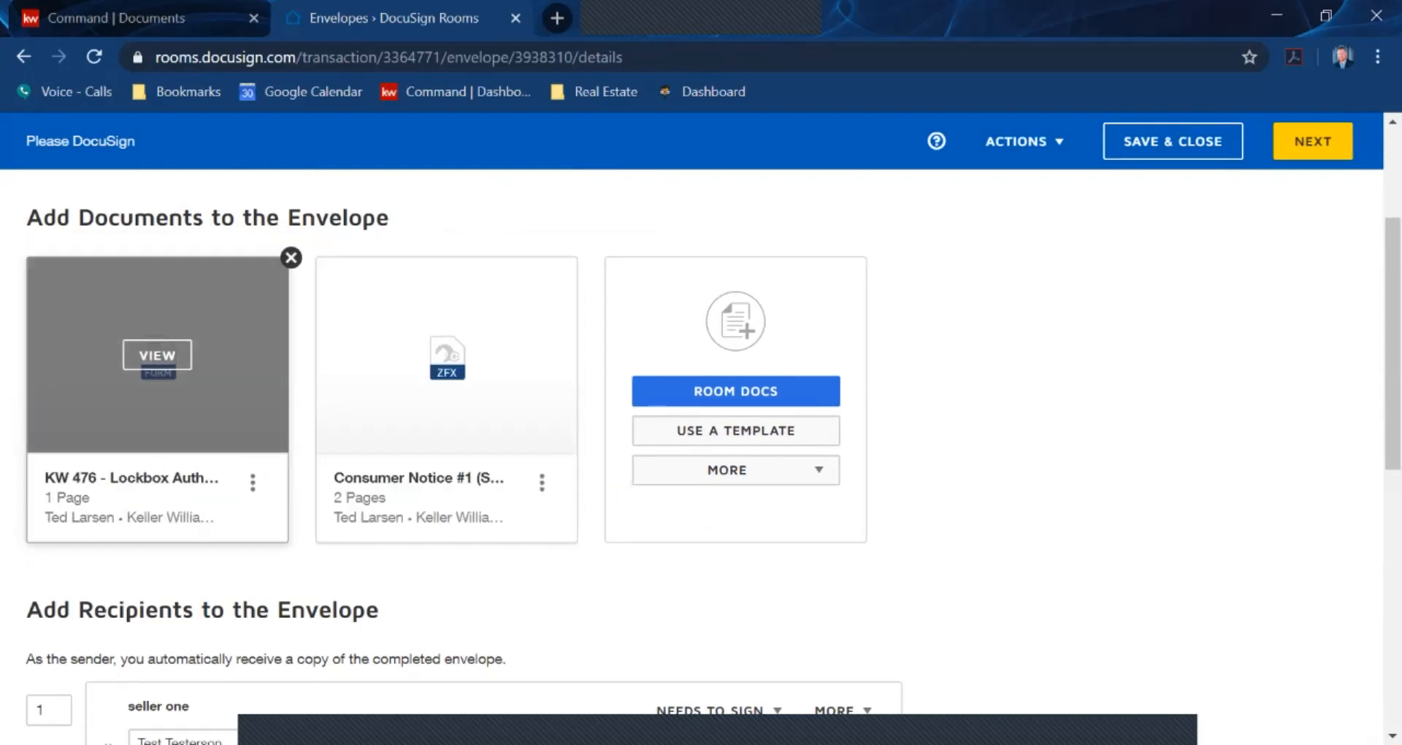
drag(467, 387, 157, 376)
drag(446, 365, 157, 365)
scroll(446, 351, down, 2)
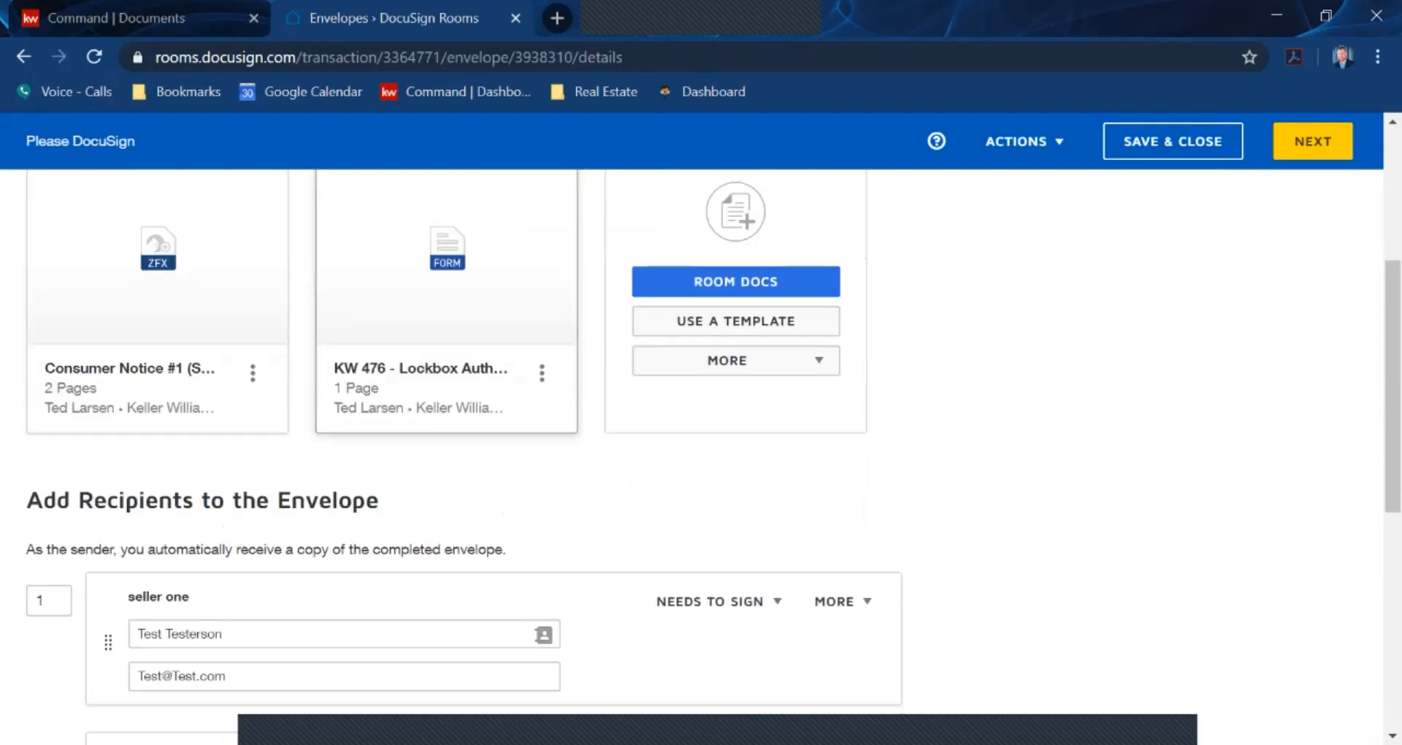
Check the pre-tagged signing fields in both documents, then save Please DocuSign as a draft
click(1313, 141)
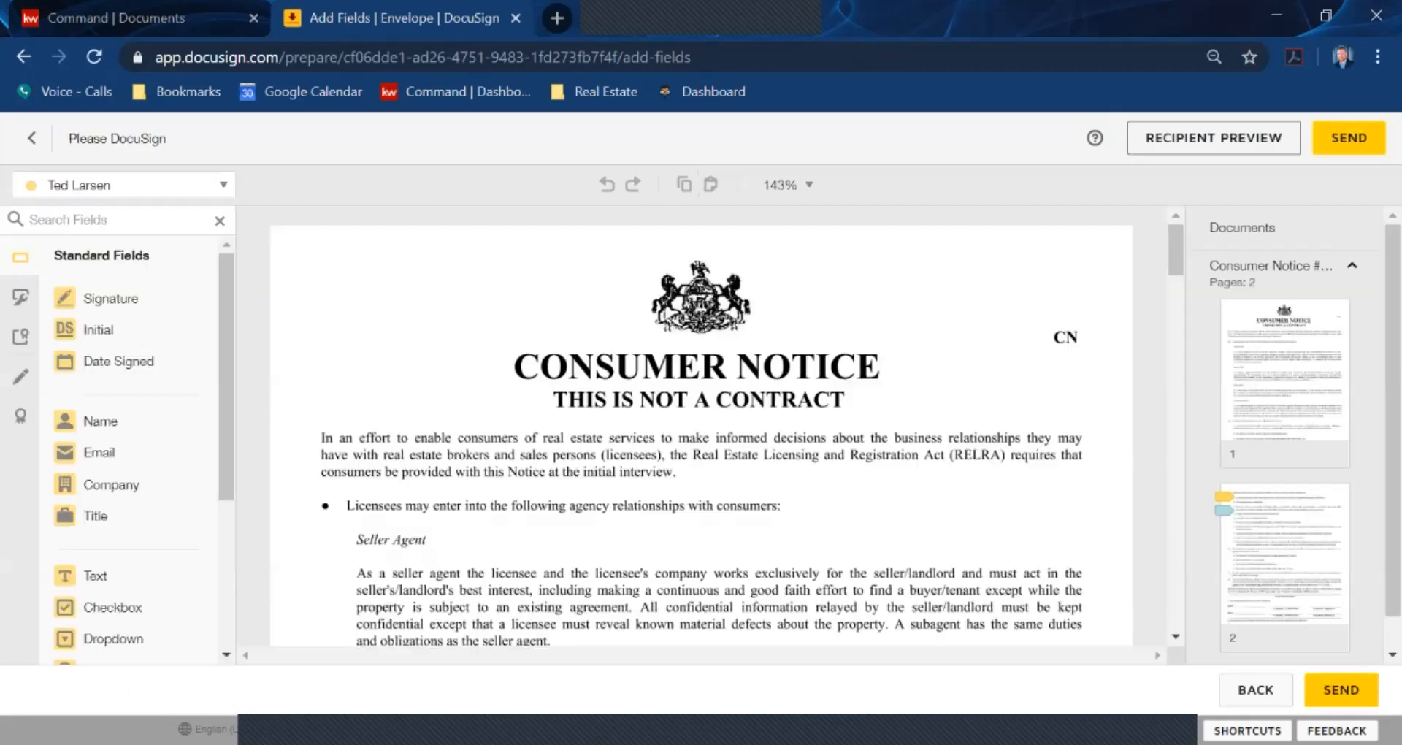
scroll(702, 431, down, 10)
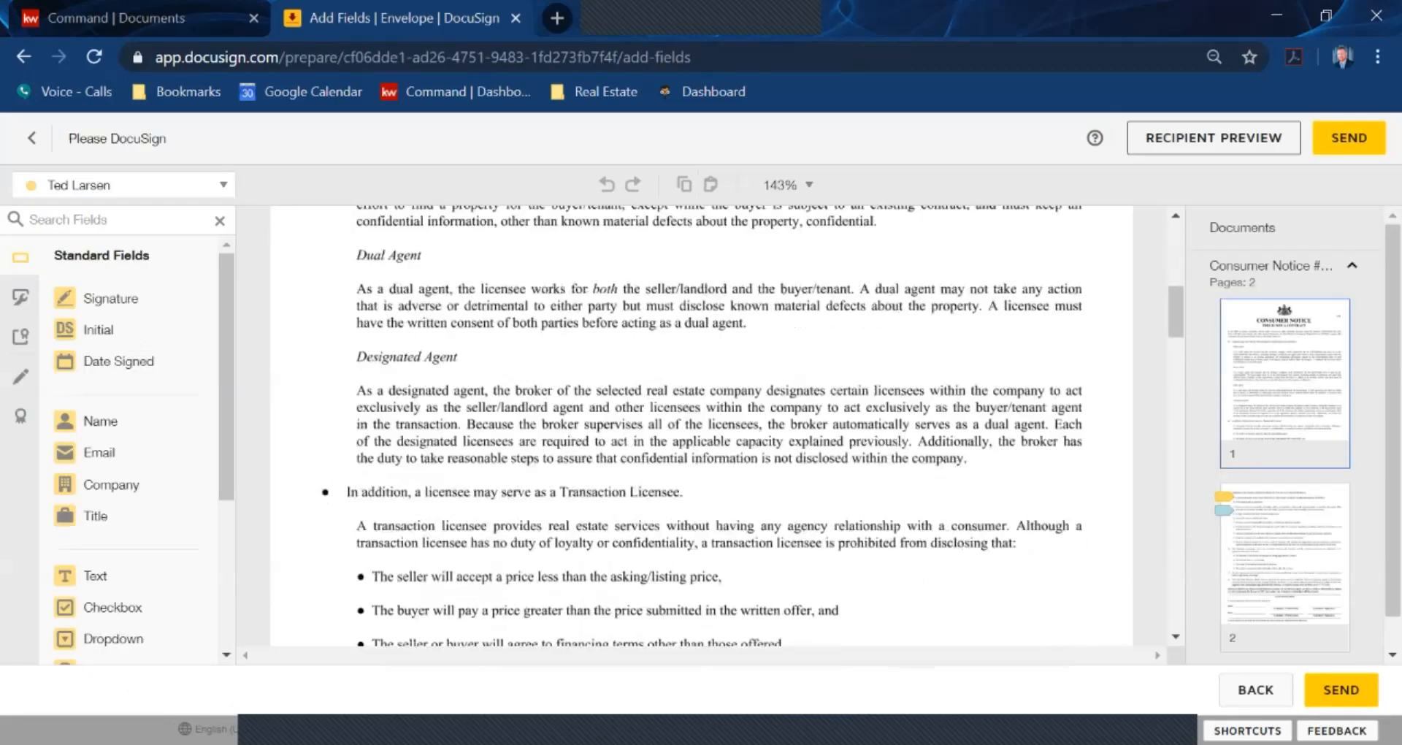
scroll(701, 431, down, 10)
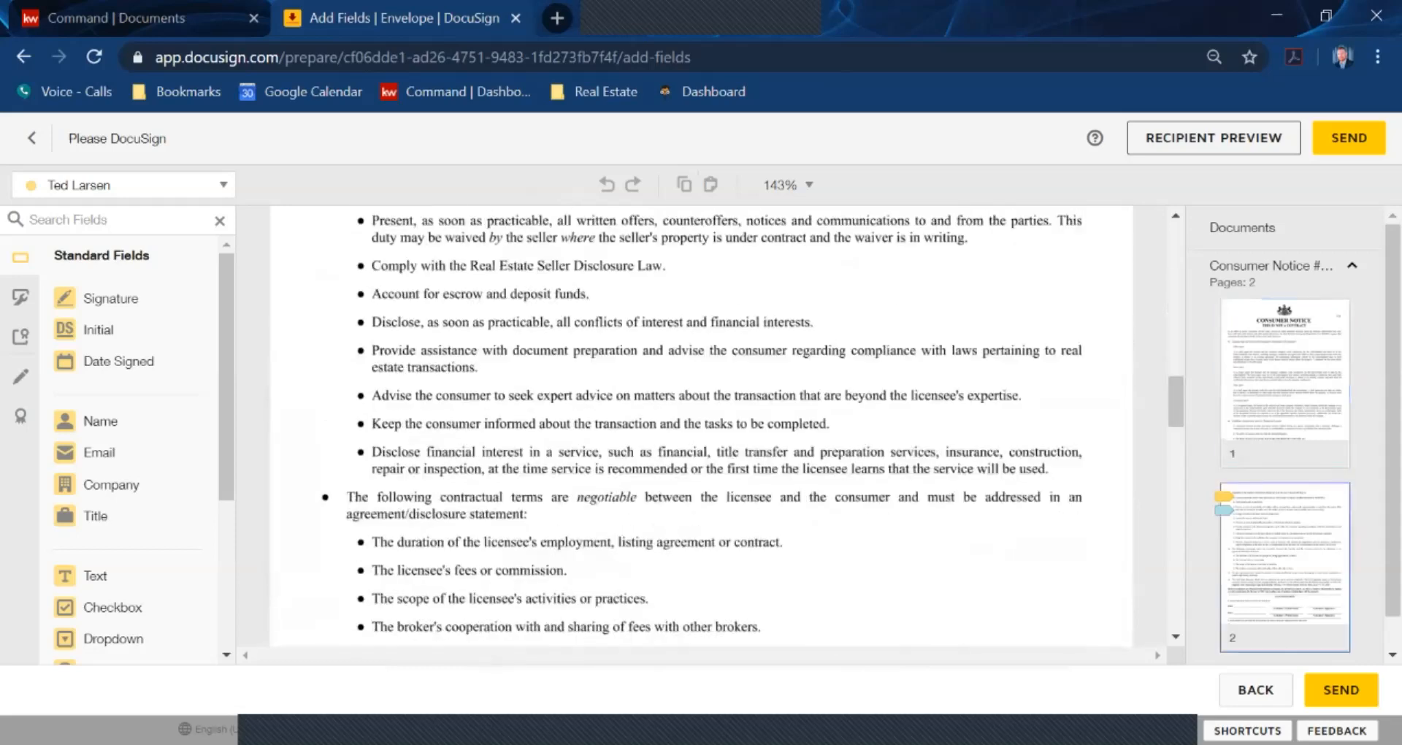
scroll(701, 431, down, 8)
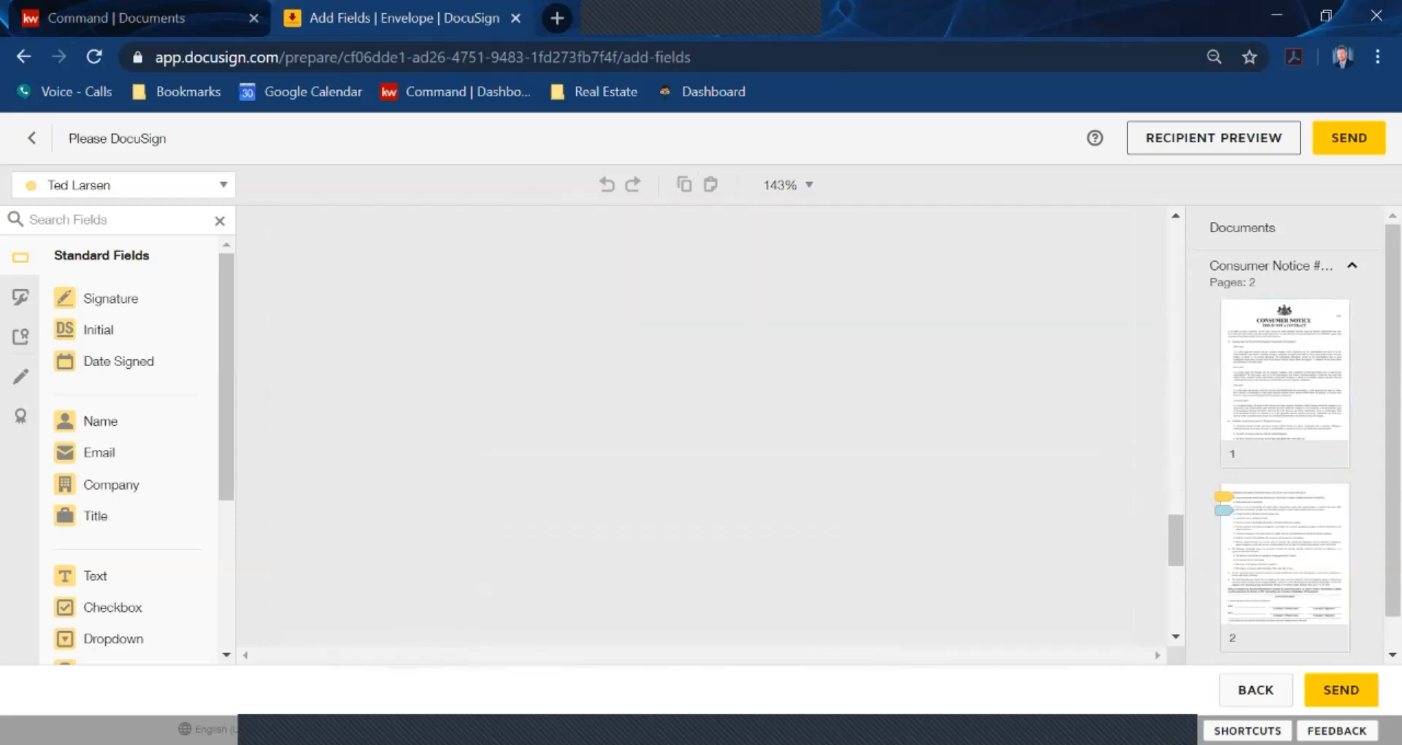
scroll(701, 431, down, 5)
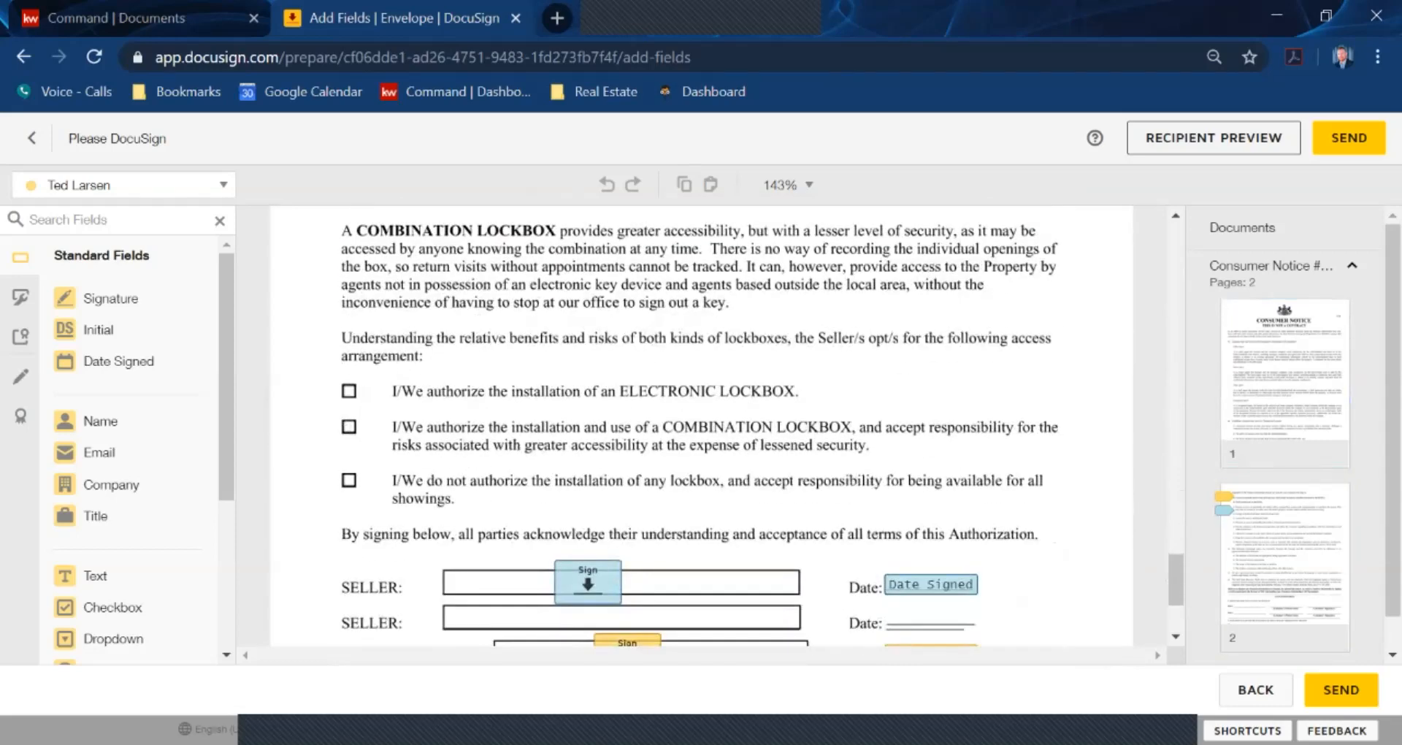
scroll(701, 431, down, 2)
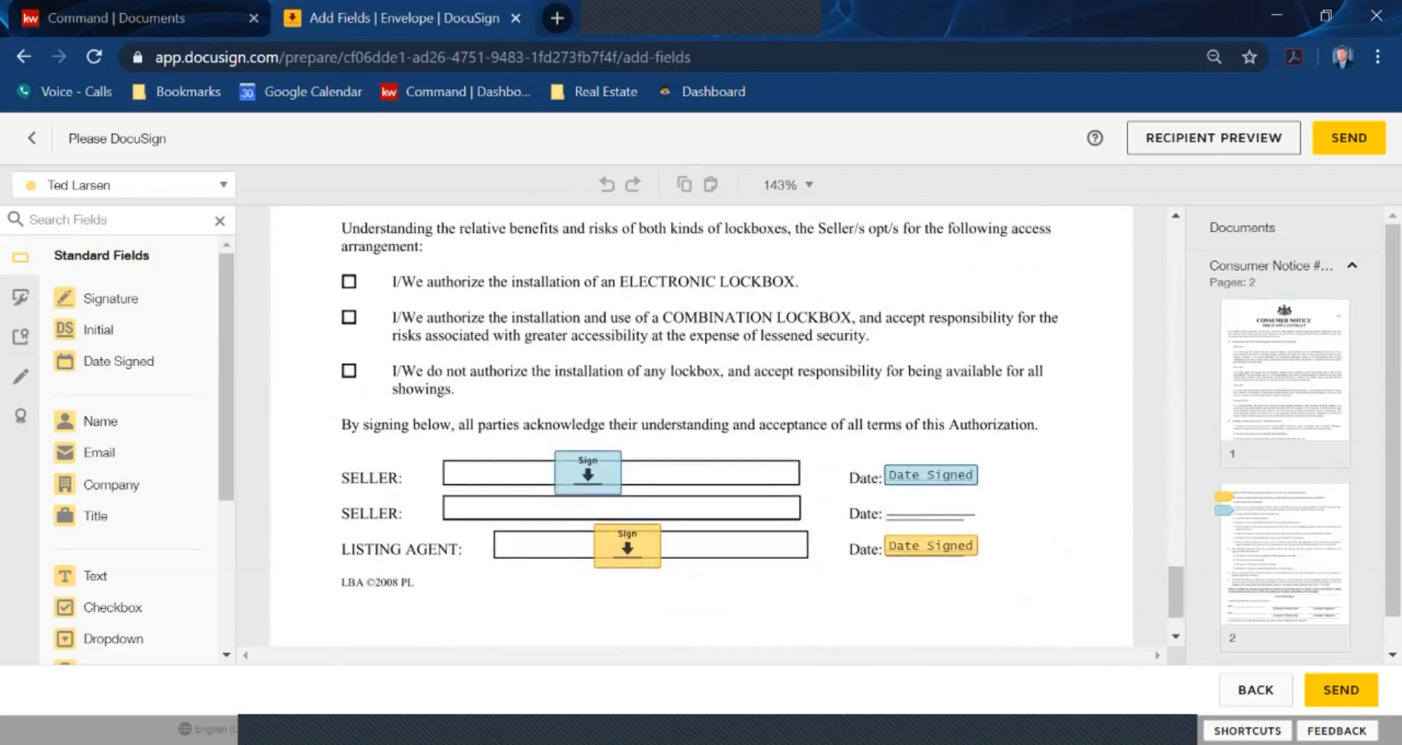
click(1255, 690)
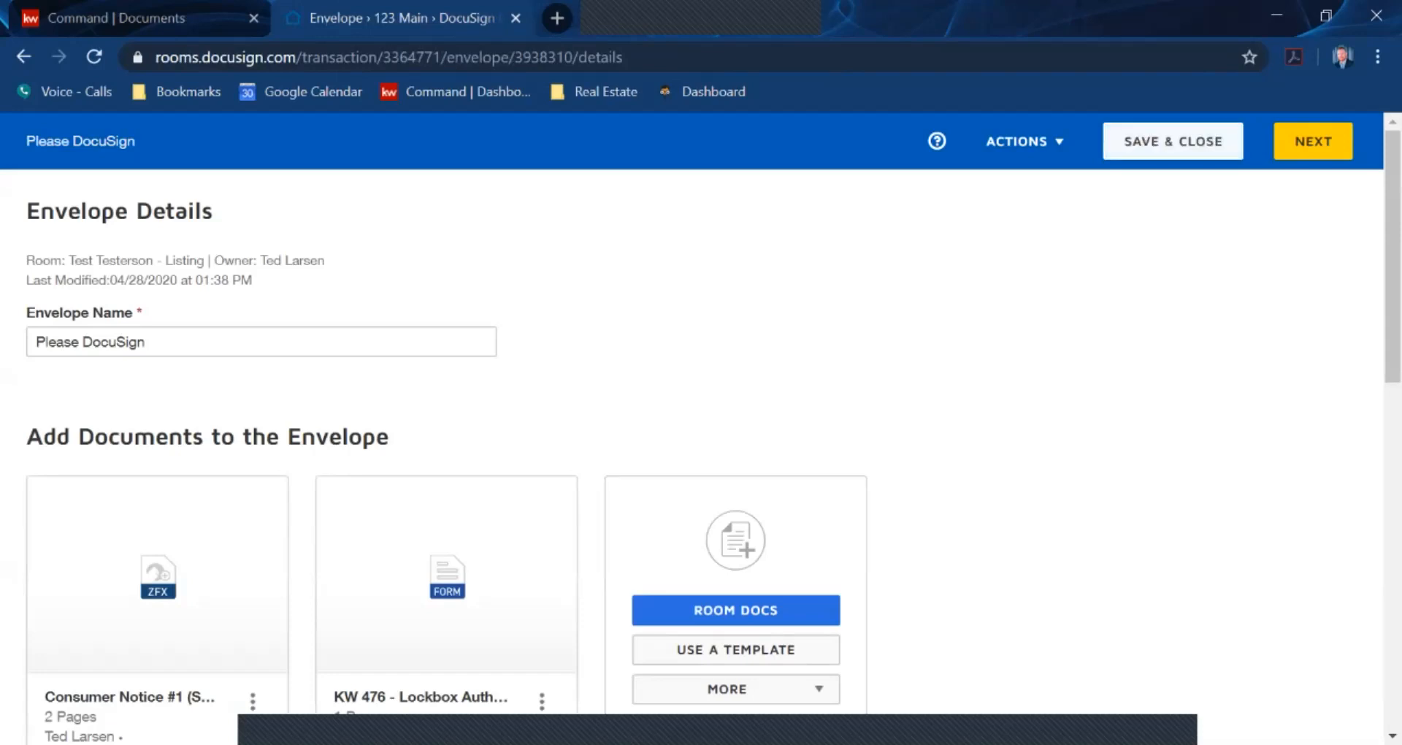
click(1173, 142)
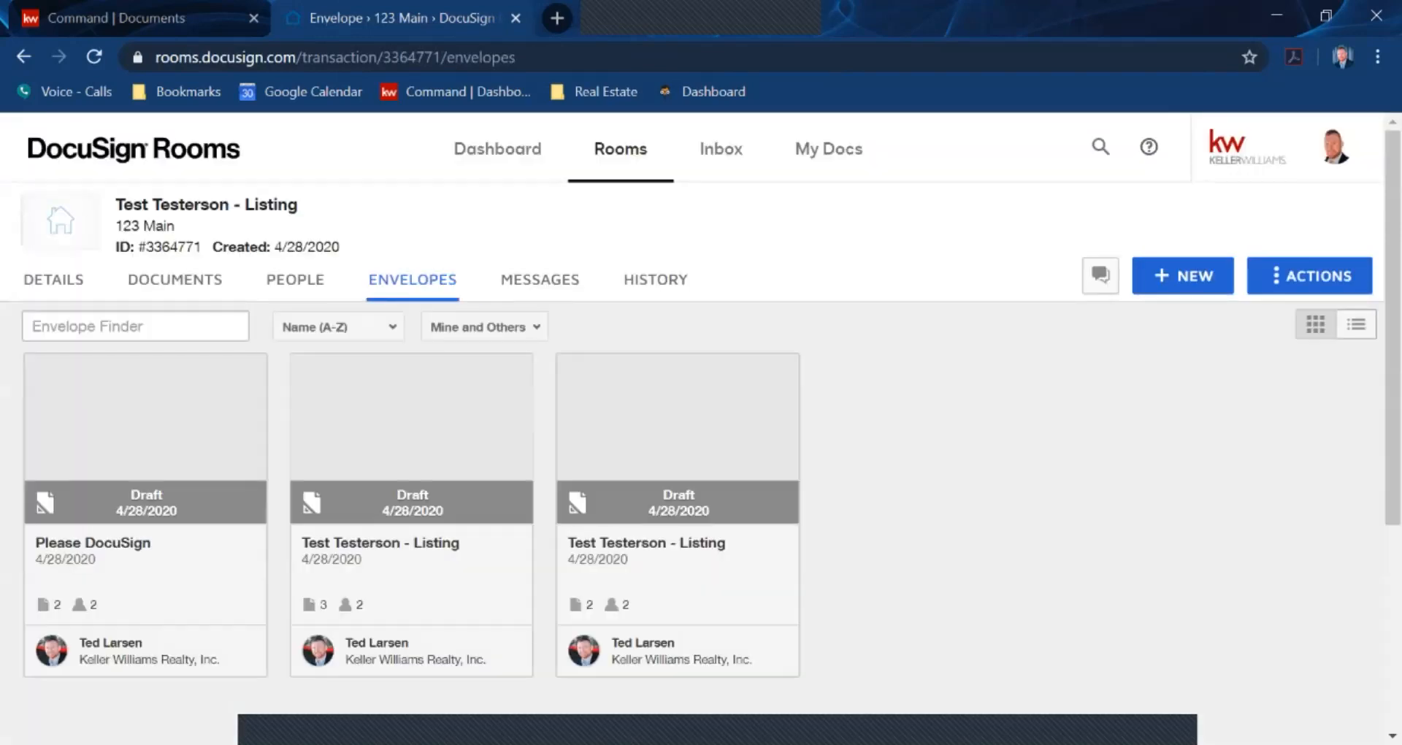